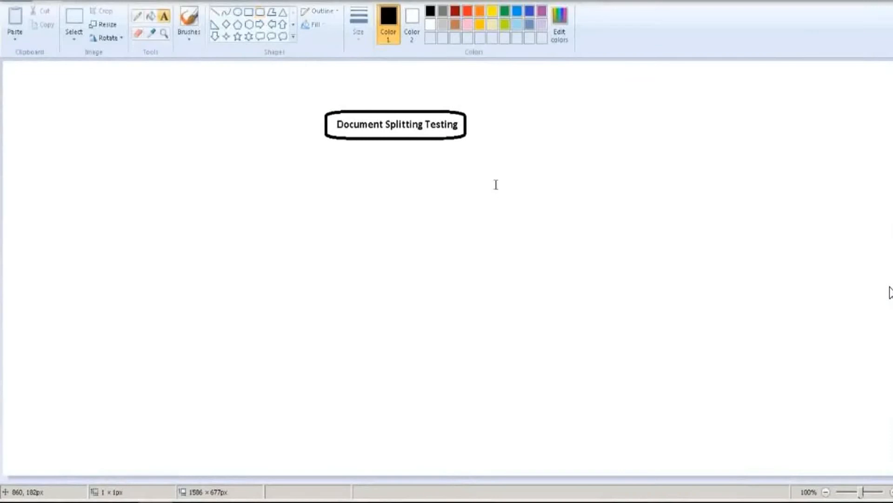
- Type 'Business area', 'Profit center' and 'Segments' as a three-line list right of the title
{"action": "left_click", "coordinate": [496, 185]}
{"action": "left_click", "coordinate": [537, 234]}
{"action": "left_click", "coordinate": [494, 184]}
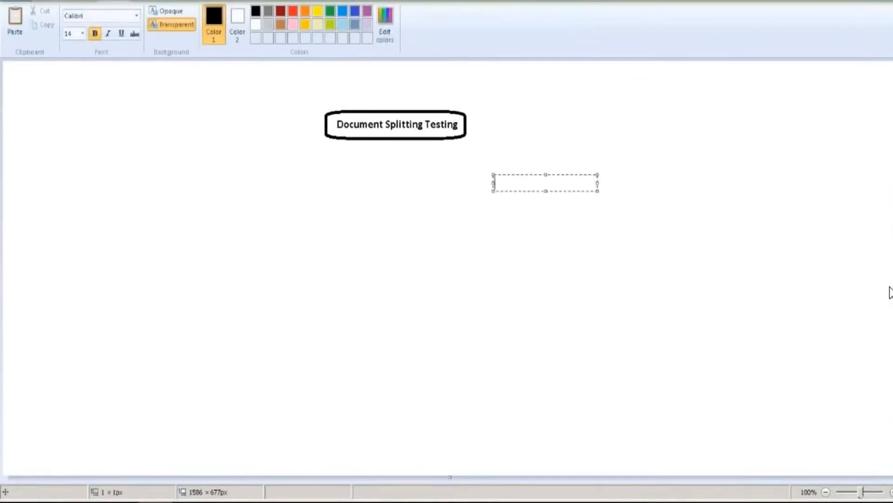
{"action": "type", "text": "Business area"}
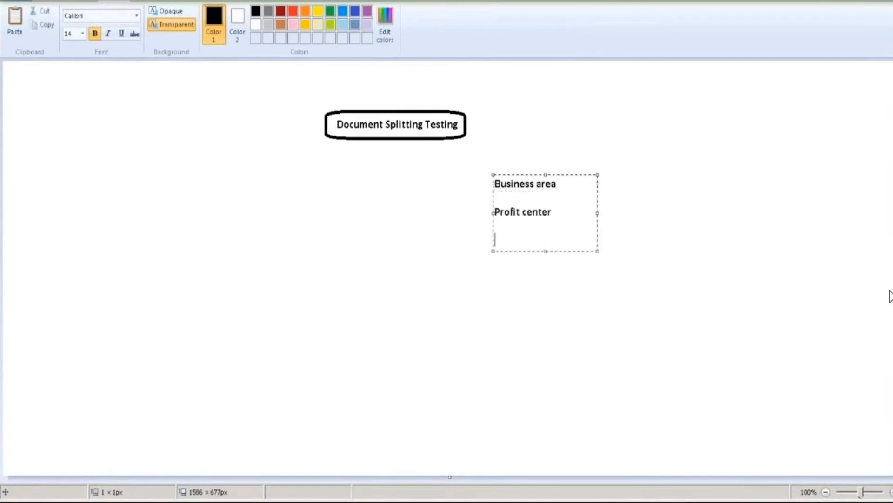
{"action": "type", "text": "Segments"}
{"action": "left_click", "coordinate": [485, 218]}
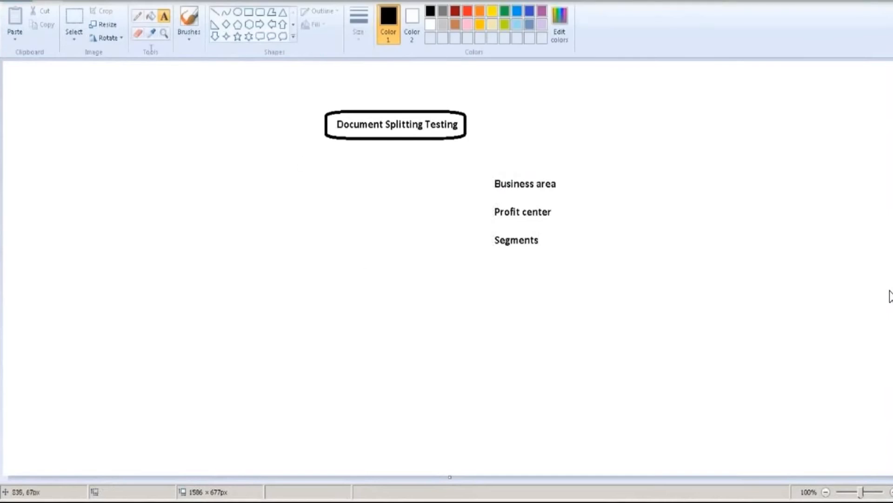
- Write 'Active', 'Passive' and 'Zero Balance Document Splitting' as three lines in a widened text box
{"action": "left_click", "coordinate": [222, 191]}
{"action": "type", "text": "Ac"}
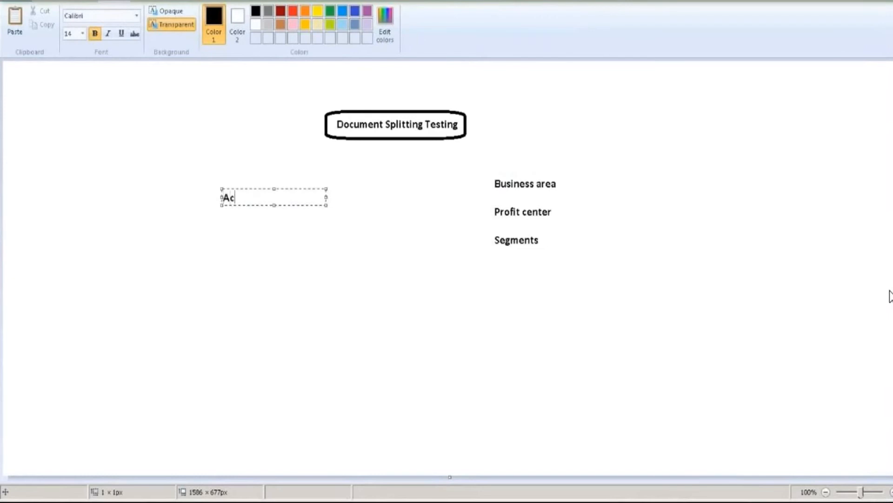
{"action": "type", "text": "tive Document "}
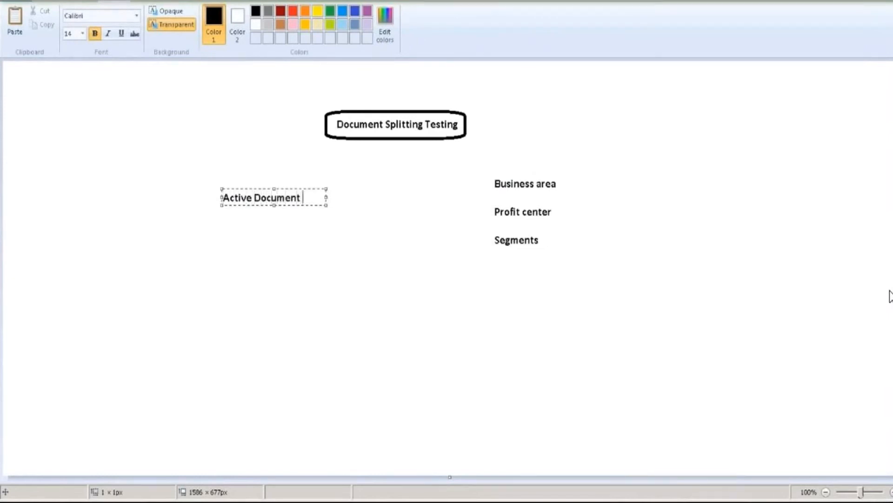
{"action": "type", "text": "Splitting"}
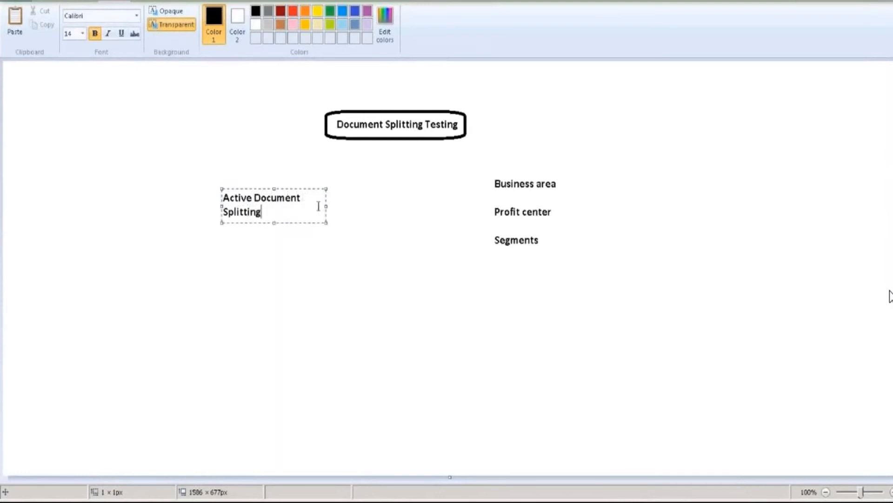
{"action": "left_click_drag", "start_coordinate": [327, 205], "coordinate": [423, 214]}
{"action": "key", "text": "Return"}
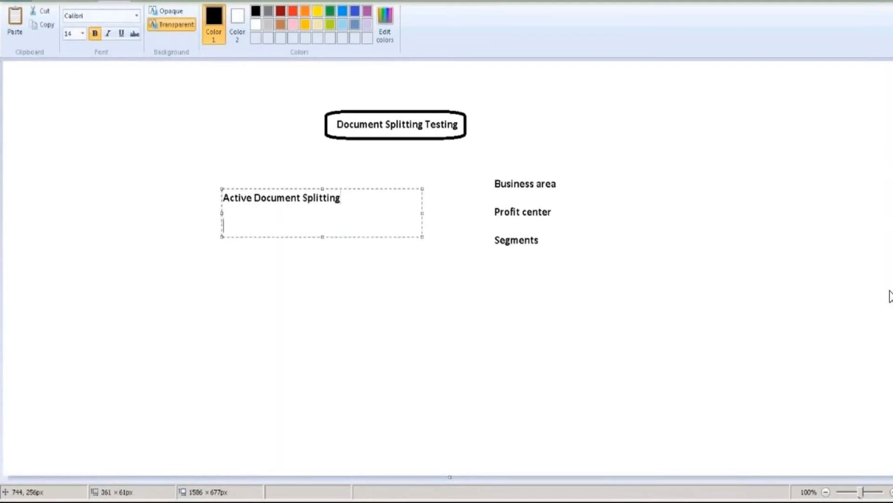
{"action": "type", "text": "Passive Document Splitting"}
{"action": "key", "text": "Return"}
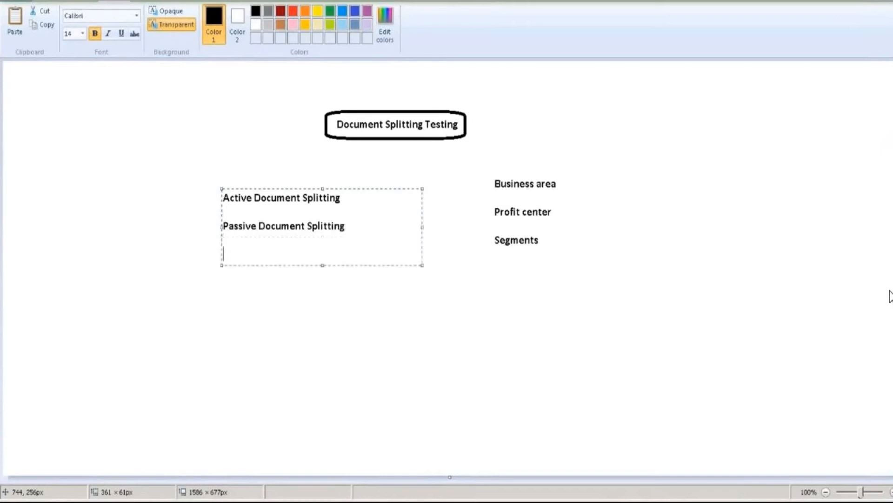
{"action": "type", "text": "Zerop"}
{"action": "key", "text": "BackSpace"}
{"action": "type", "text": "Balance S"}
{"action": "key", "text": "BackSpace"}
{"action": "type", "text": "Document Spli"}
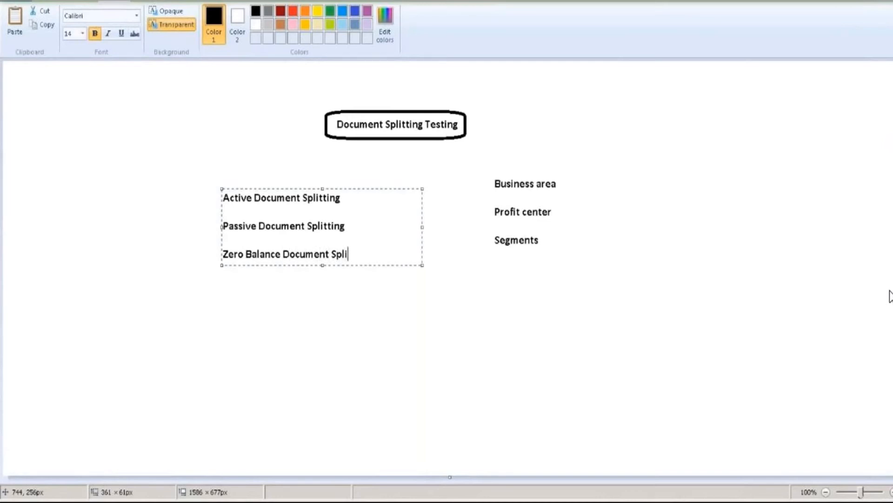
{"action": "type", "text": "tting"}
{"action": "left_click", "coordinate": [250, 283]}
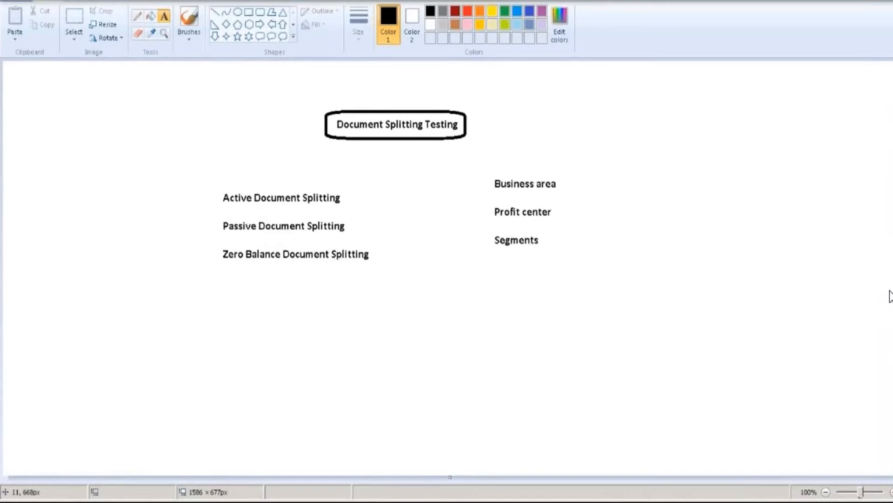
- Launch SAP Logon and select the S41709 system connection
{"action": "key", "text": "super"}
{"action": "left_click", "coordinate": [44, 281]}
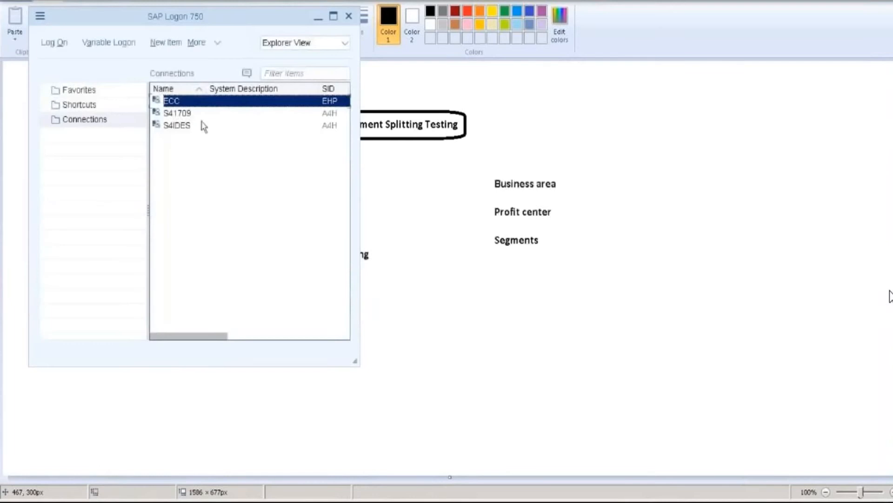
{"action": "left_click", "coordinate": [172, 113]}
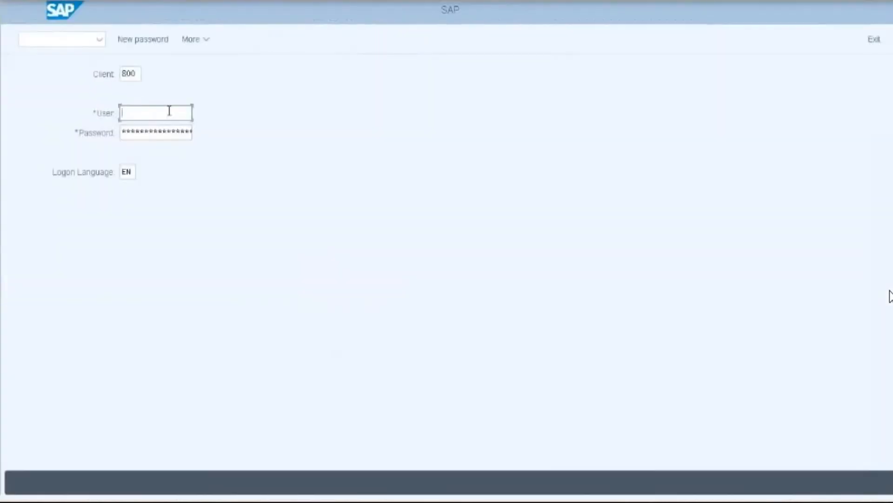
- Log on with the user ID and password, then start transaction F-43
{"action": "type", "text": "BEST"}
{"action": "key", "text": "Tab"}
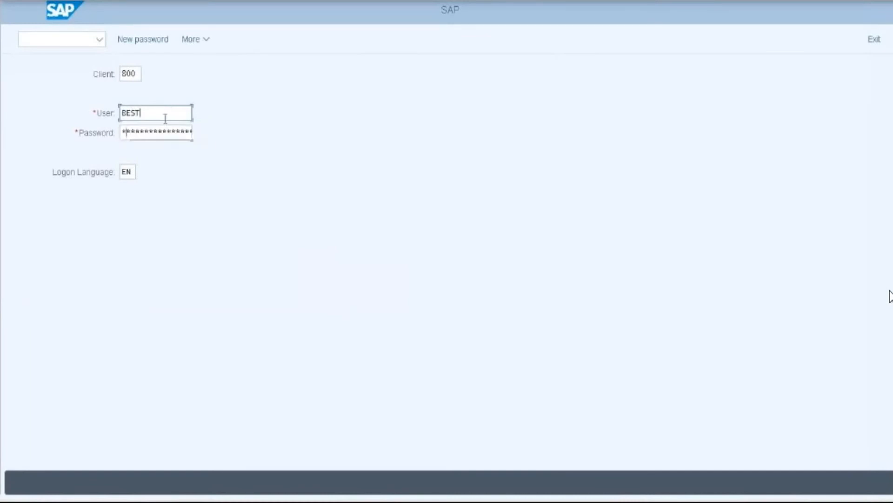
{"action": "type", "text": "***********"}
{"action": "key", "text": "Return"}
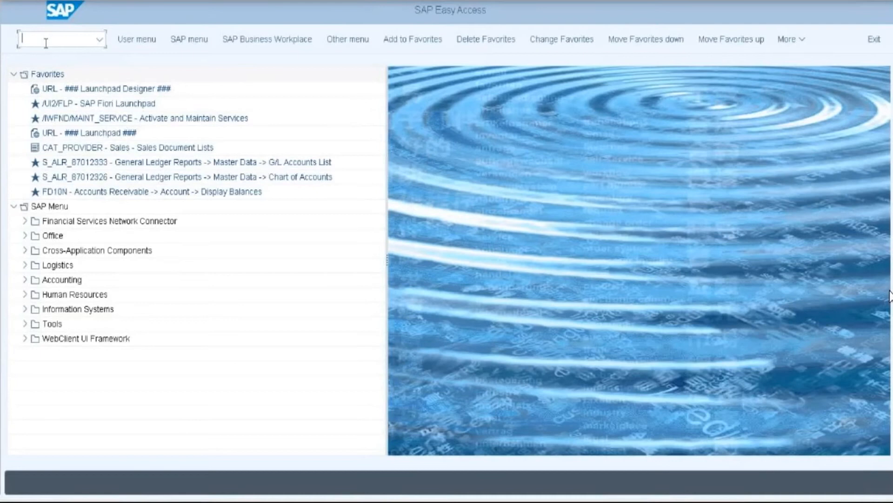
{"action": "type", "text": "f-43"}
{"action": "key", "text": "Return"}
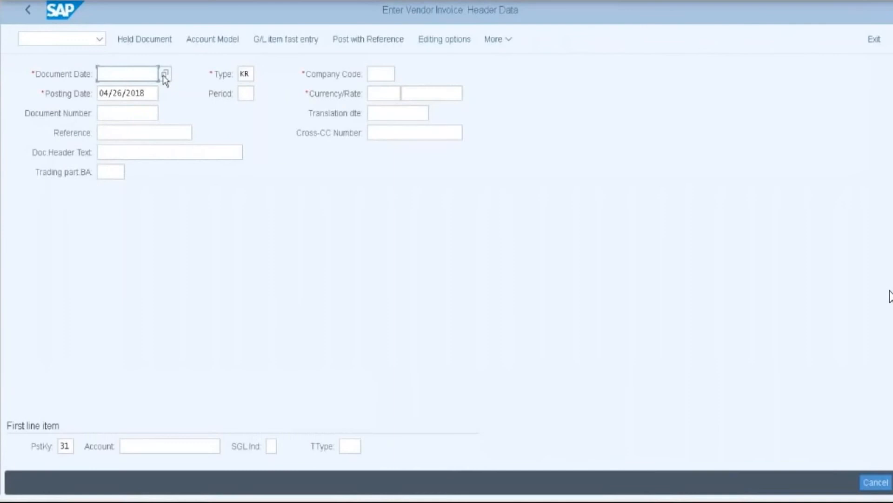
- Set document date 04/26/2018, company code 2018 and currency INR in the invoice header
{"action": "key", "text": "F4"}
{"action": "double_click", "coordinate": [212, 241]}
{"action": "left_click", "coordinate": [384, 75]}
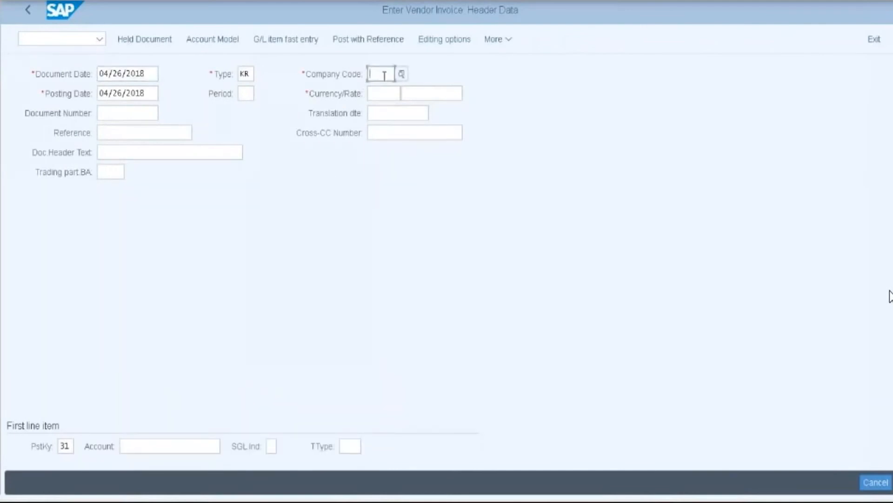
{"action": "type", "text": "2018"}
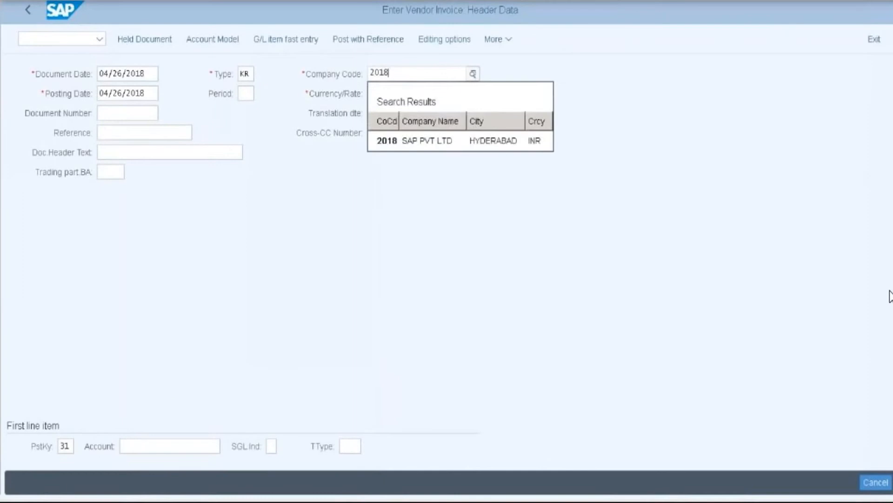
{"action": "left_click", "coordinate": [394, 148]}
{"action": "left_click", "coordinate": [384, 95]}
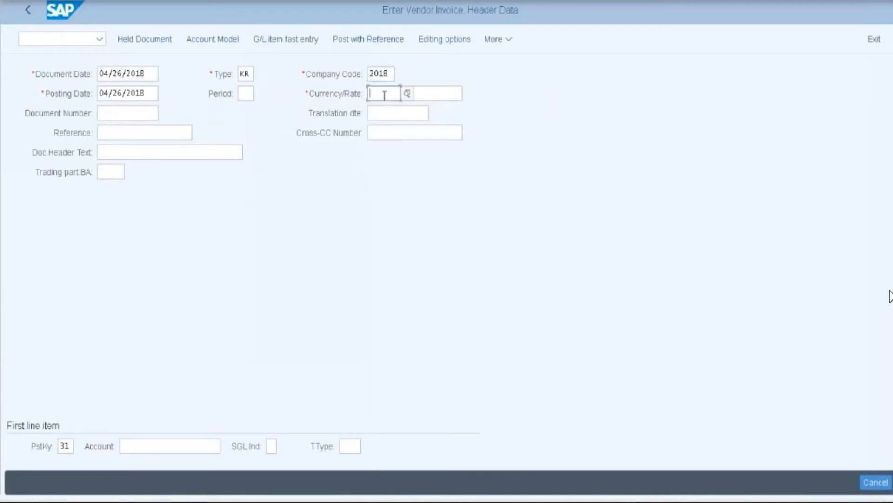
{"action": "type", "text": "INR"}
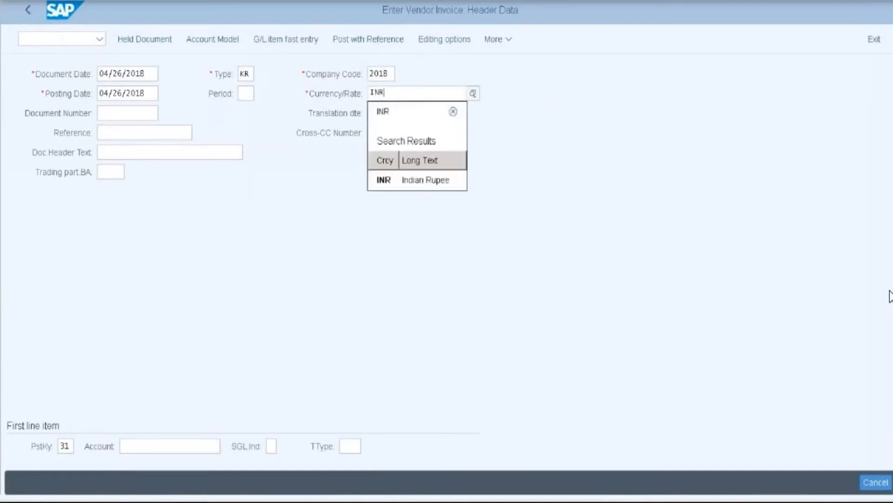
{"action": "left_click", "coordinate": [386, 185]}
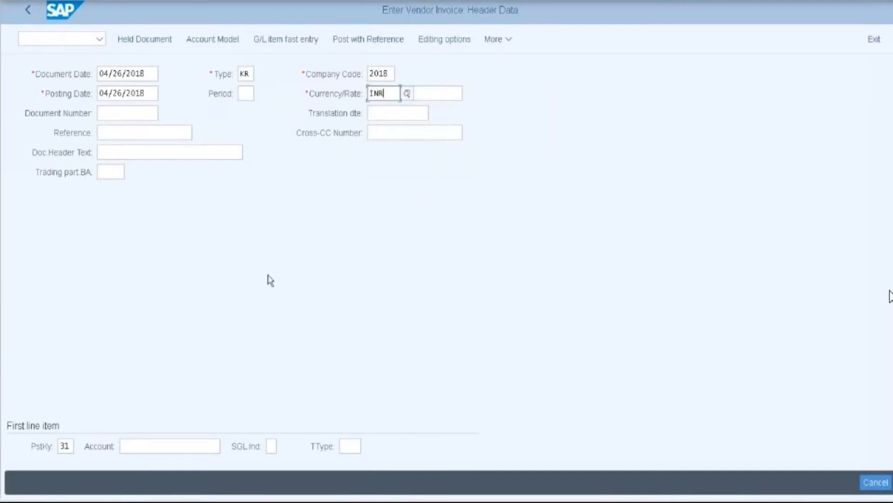
- Enter vendor account 100024 for the first line item and continue to its details
{"action": "left_click", "coordinate": [149, 447]}
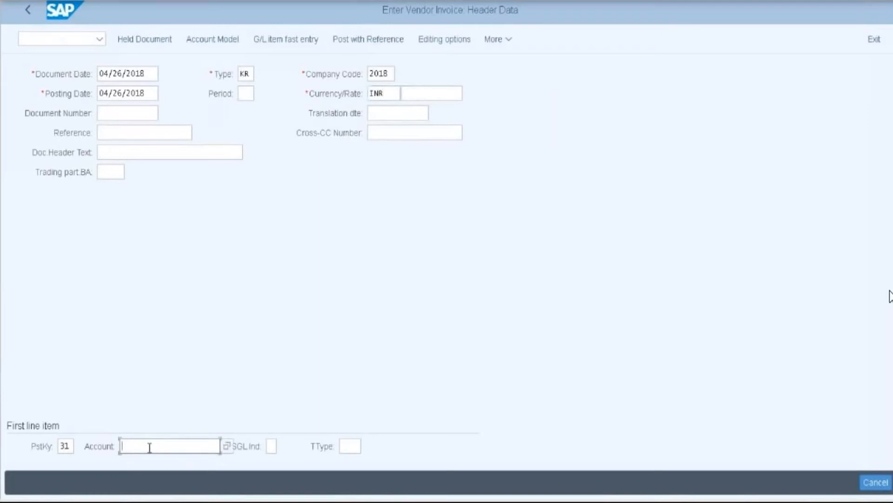
{"action": "type", "text": "100"}
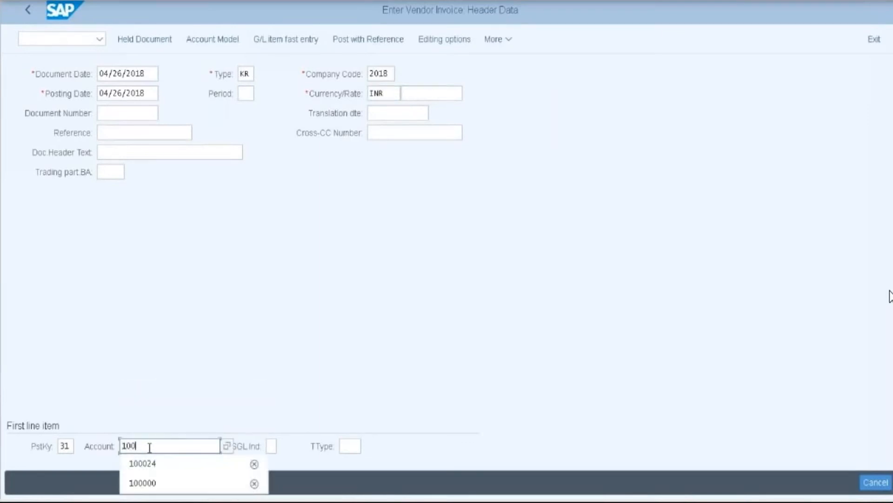
{"action": "type", "text": "024"}
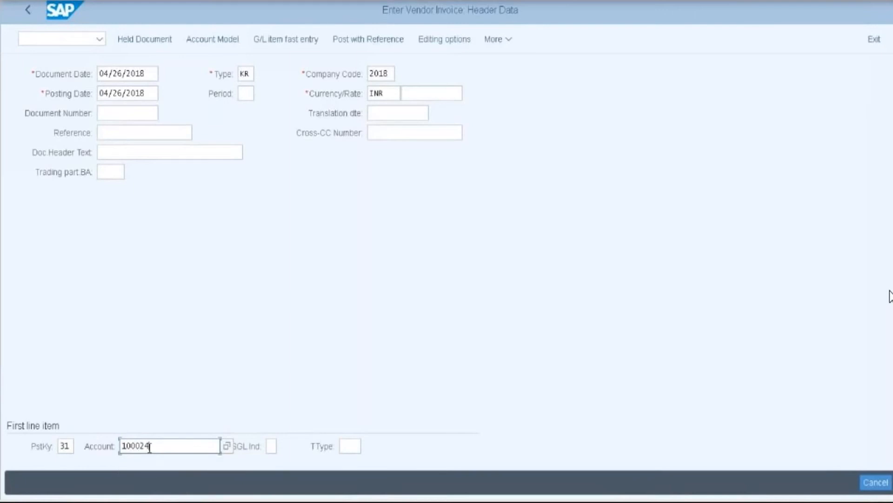
{"action": "key", "text": "Return"}
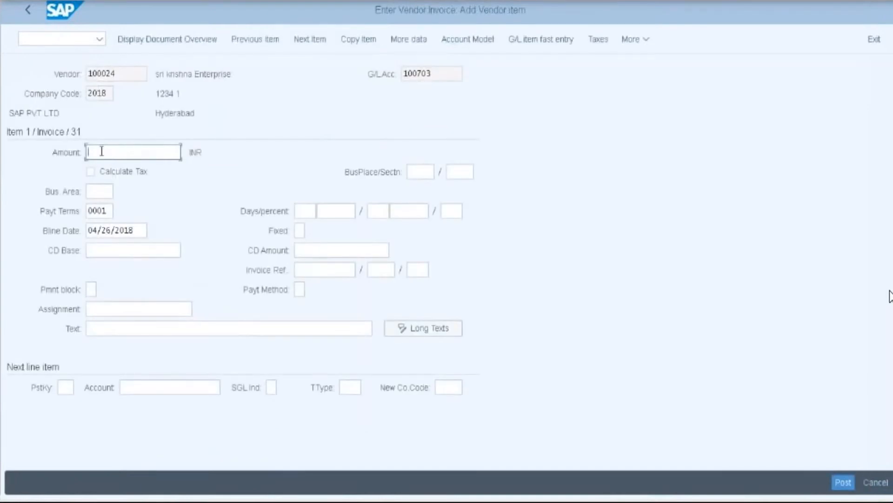
- Enter 7000 as the vendor amount and posting key 40 for the next line
{"action": "type", "text": "7"}
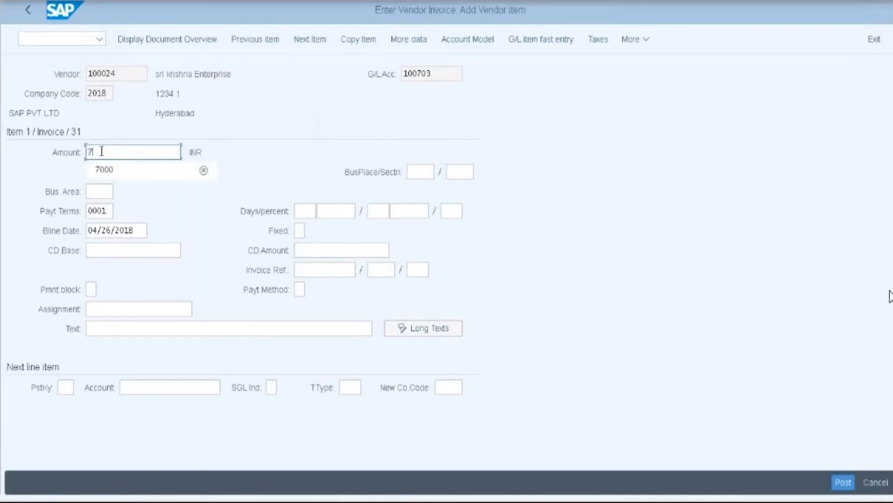
{"action": "type", "text": "000"}
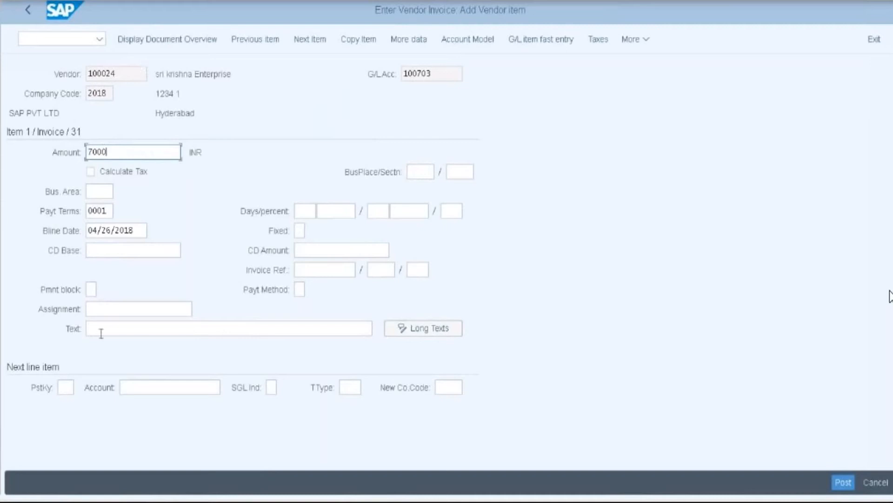
{"action": "left_click", "coordinate": [68, 389]}
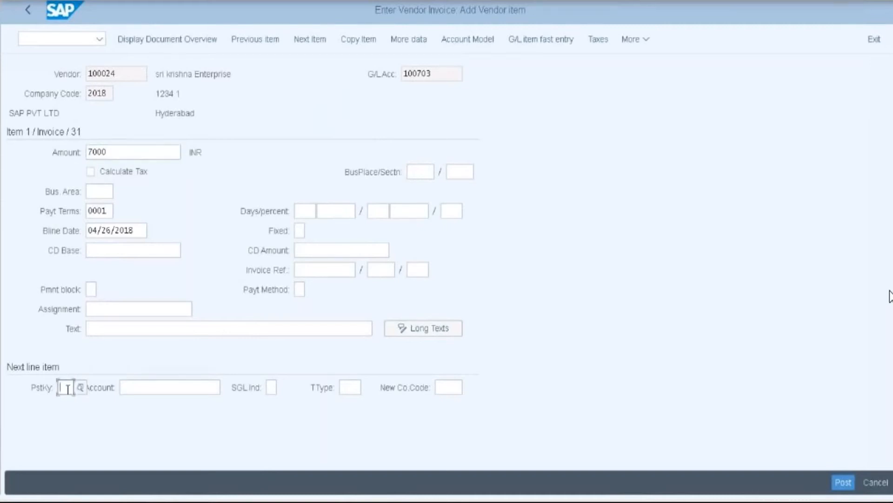
{"action": "type", "text": "40"}
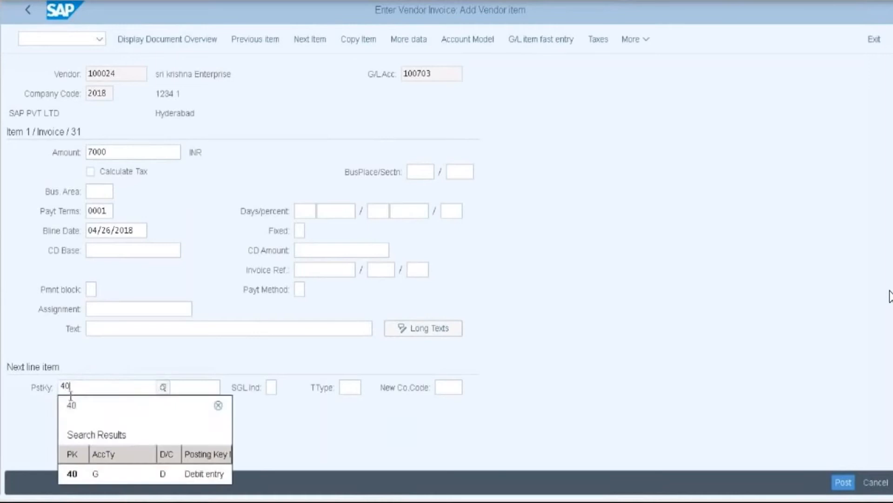
{"action": "left_click", "coordinate": [77, 479]}
- Look up and select G/L account 400110 Professional Service for the next line
{"action": "left_click", "coordinate": [137, 387]}
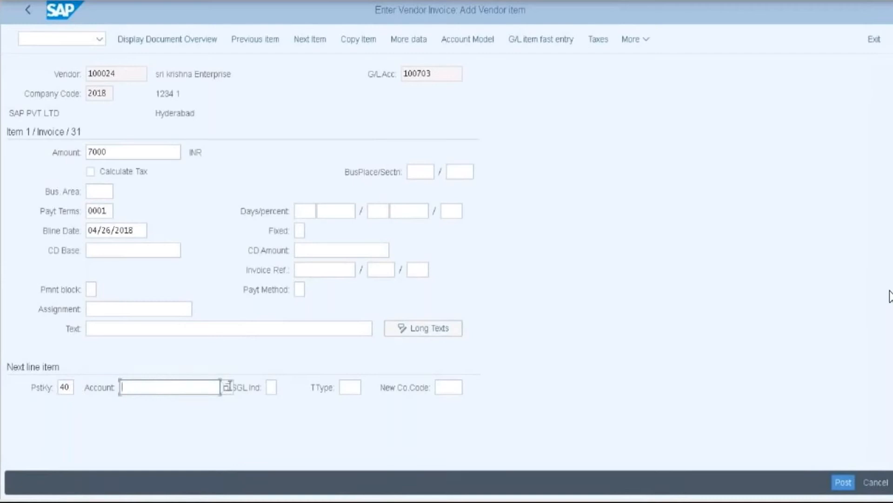
{"action": "key", "text": "F4"}
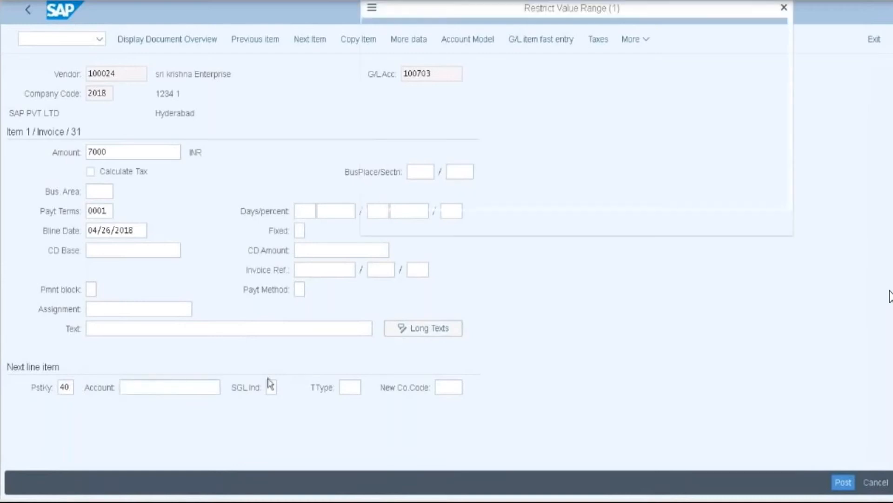
{"action": "key", "text": "Return"}
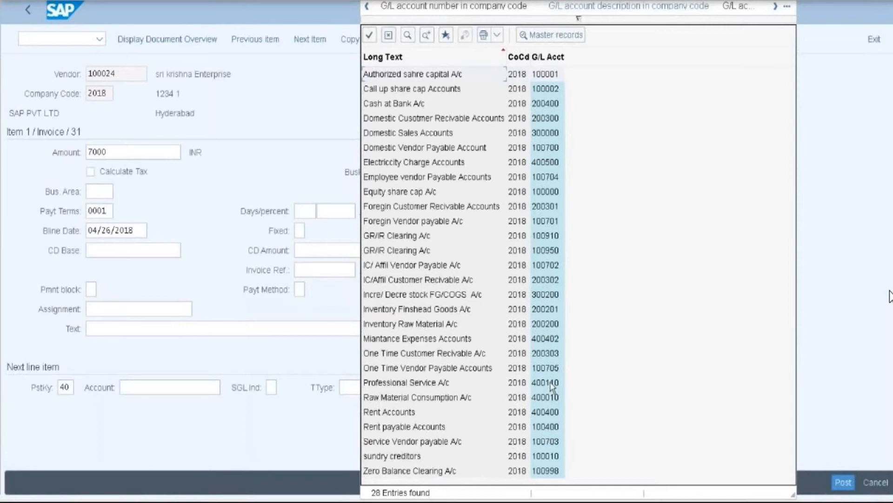
{"action": "double_click", "coordinate": [548, 382]}
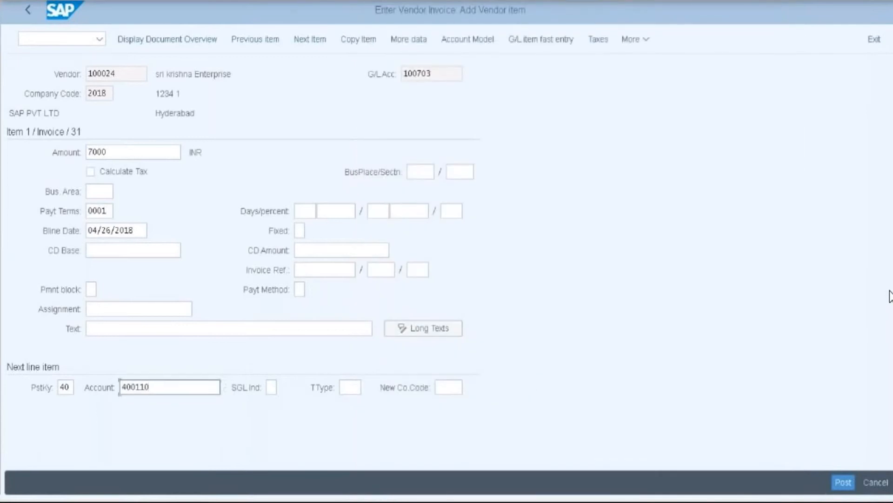
{"action": "key", "text": "Return"}
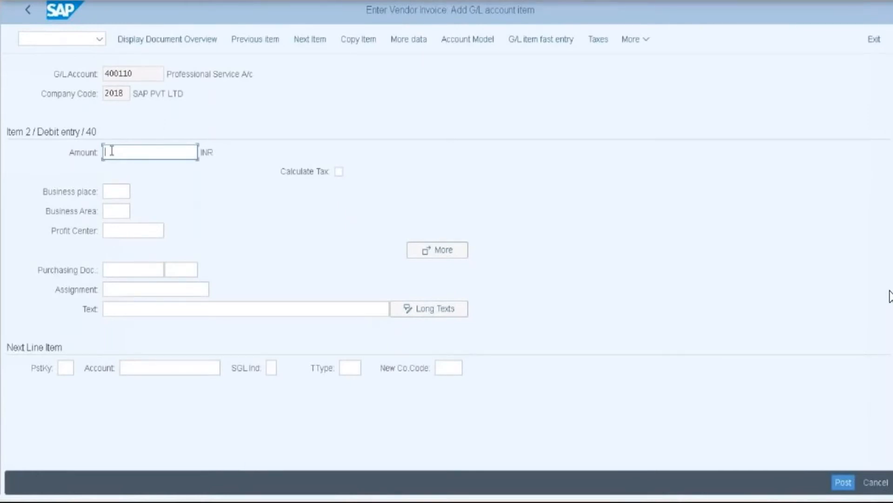
- Enter 3000 INR with business area 11B1 on the first 400110 debit line
{"action": "type", "text": "3000"}
{"action": "left_click", "coordinate": [110, 211]}
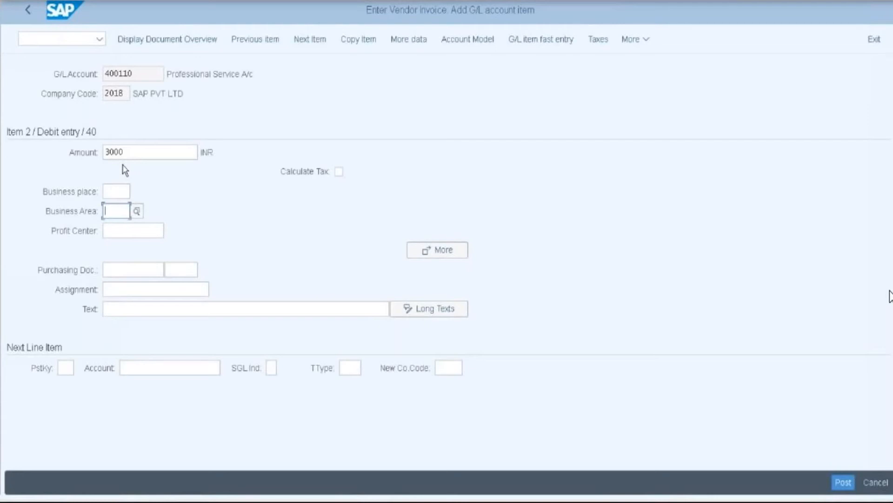
{"action": "type", "text": "11b1"}
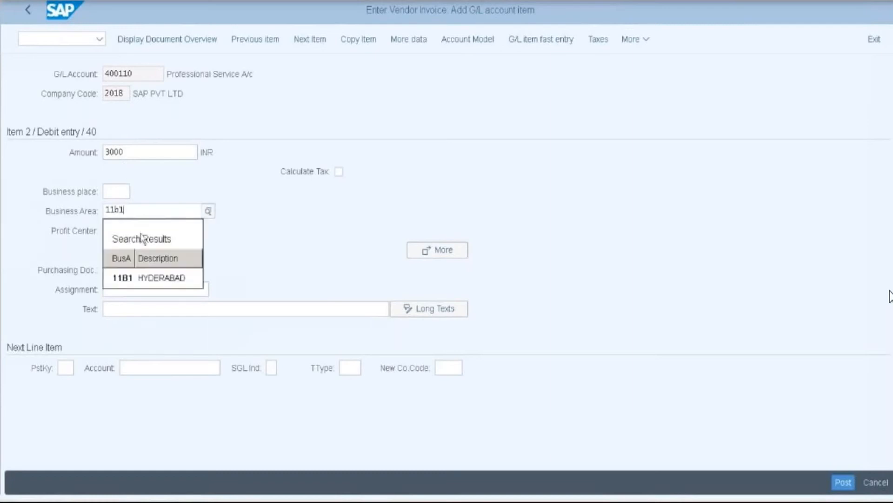
{"action": "left_click", "coordinate": [141, 279]}
- Add a third line with posting key 40 and account 400110
{"action": "left_click", "coordinate": [67, 367]}
{"action": "type", "text": "40"}
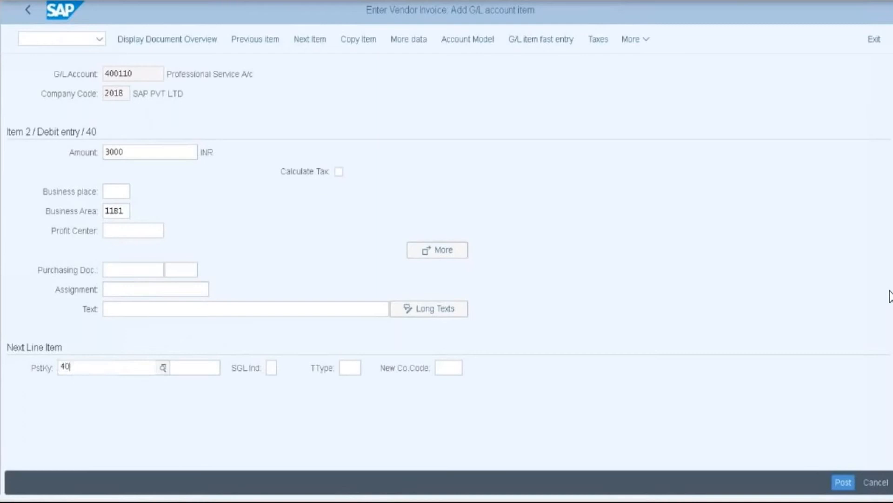
{"action": "left_click", "coordinate": [80, 453]}
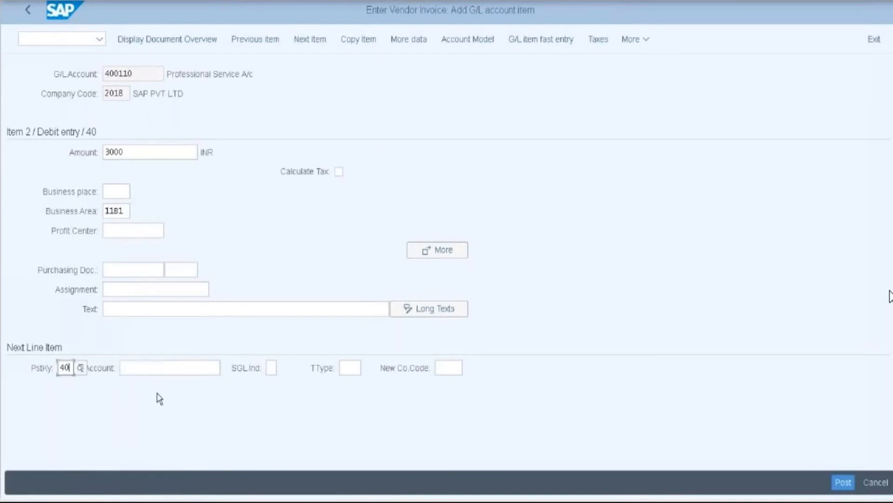
{"action": "left_click", "coordinate": [153, 367]}
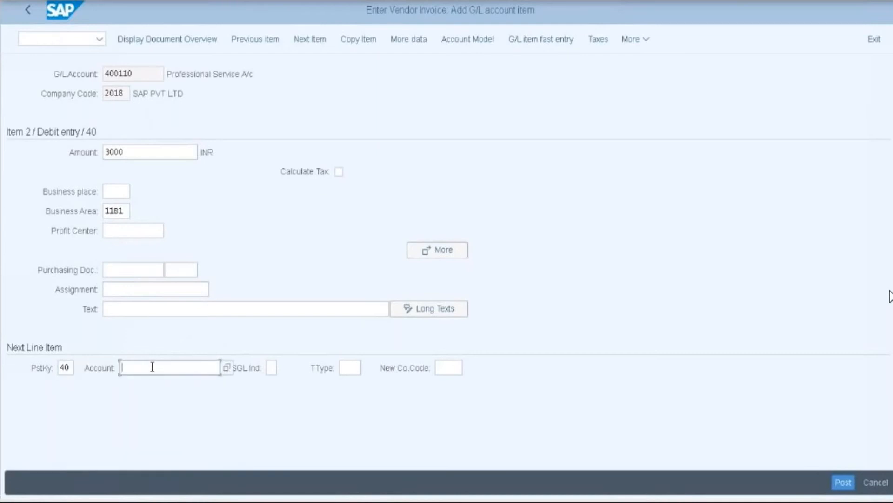
{"action": "type", "text": "400"}
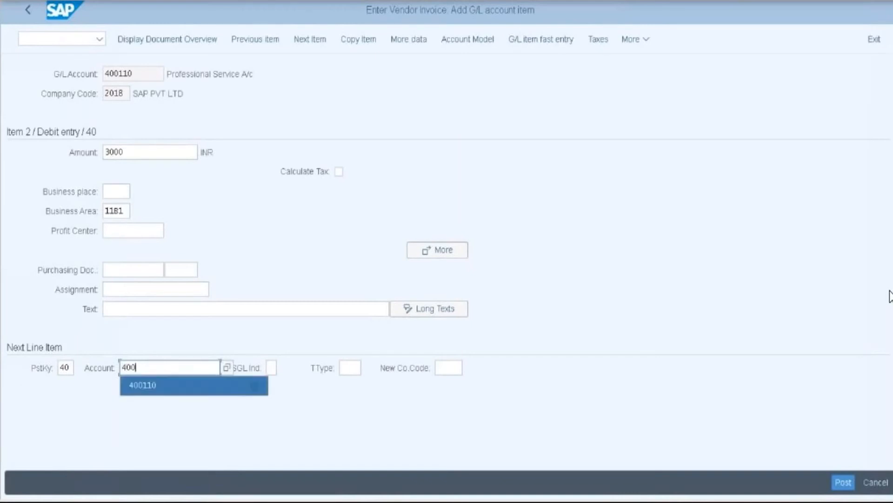
{"action": "left_click", "coordinate": [142, 385]}
{"action": "key", "text": "Return"}
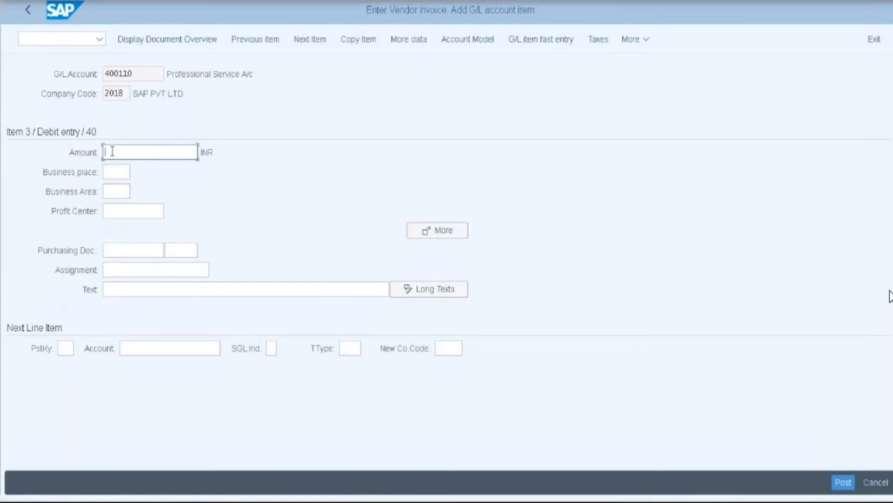
- Enter 4000 INR with business area 11B2 on the third line
{"action": "type", "text": "4000"}
{"action": "left_click", "coordinate": [109, 191]}
{"action": "type", "text": "11b2"}
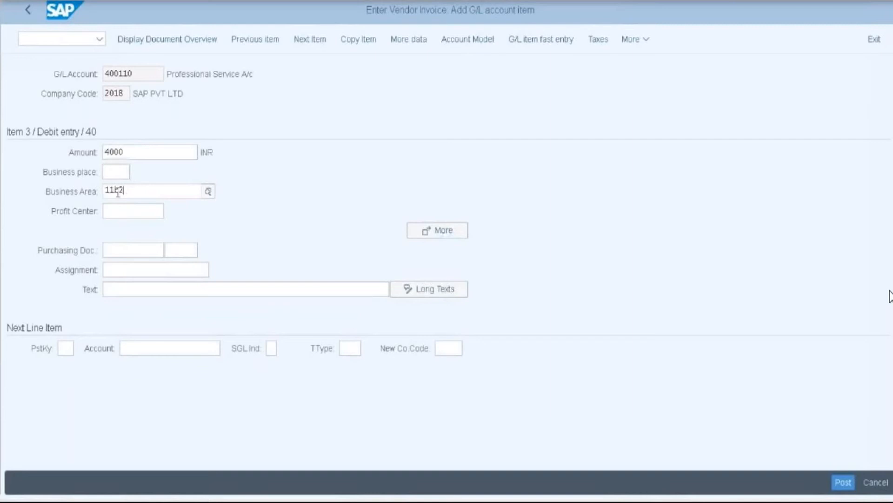
{"action": "left_click", "coordinate": [125, 278]}
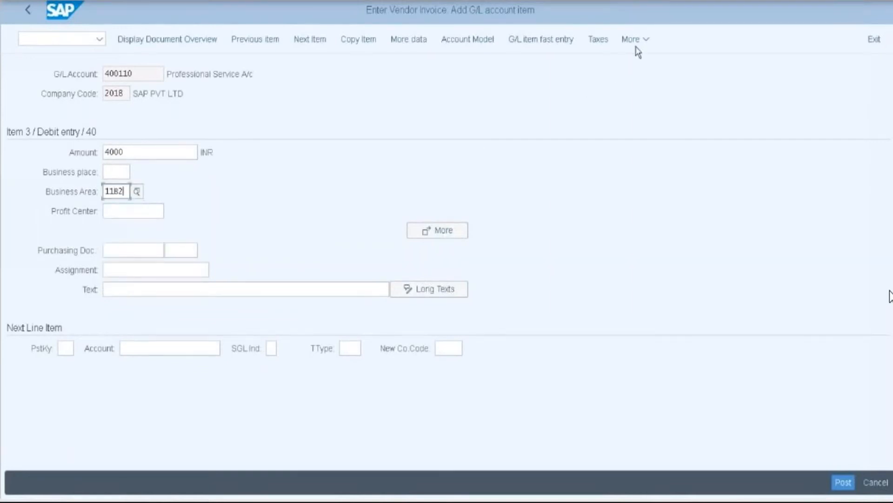
{"action": "left_click", "coordinate": [648, 42]}
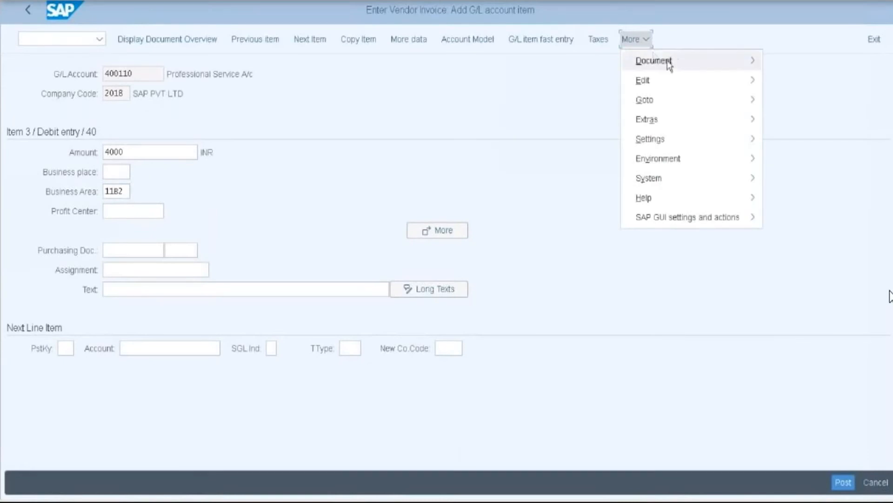
{"action": "left_click", "coordinate": [670, 65]}
- Simulate the document and review the 7,000 credit against the 3,000 and 4,000 debits
{"action": "left_click", "coordinate": [501, 120]}
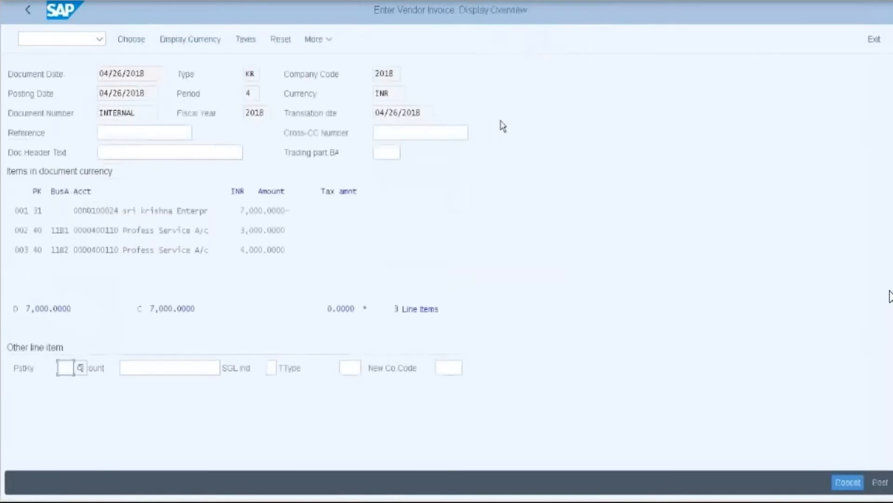
{"action": "left_click_drag", "start_coordinate": [232, 211], "coordinate": [289, 206]}
{"action": "left_click", "coordinate": [235, 230]}
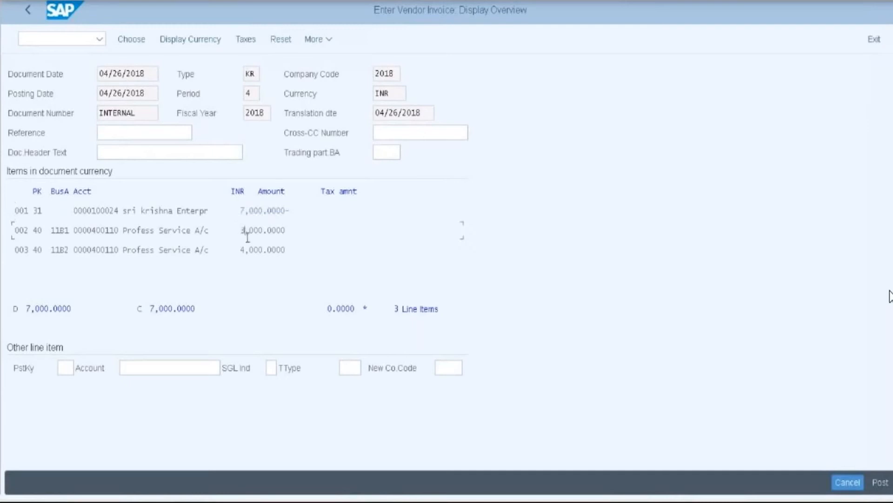
{"action": "left_click", "coordinate": [243, 249]}
- Run the General Ledger simulation and dismiss the security warning
{"action": "left_click", "coordinate": [325, 41]}
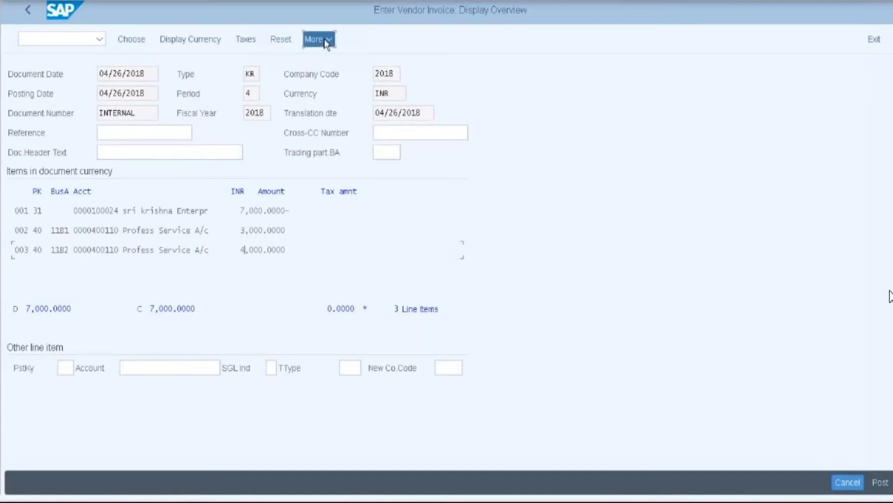
{"action": "mouse_move", "coordinate": [403, 63]}
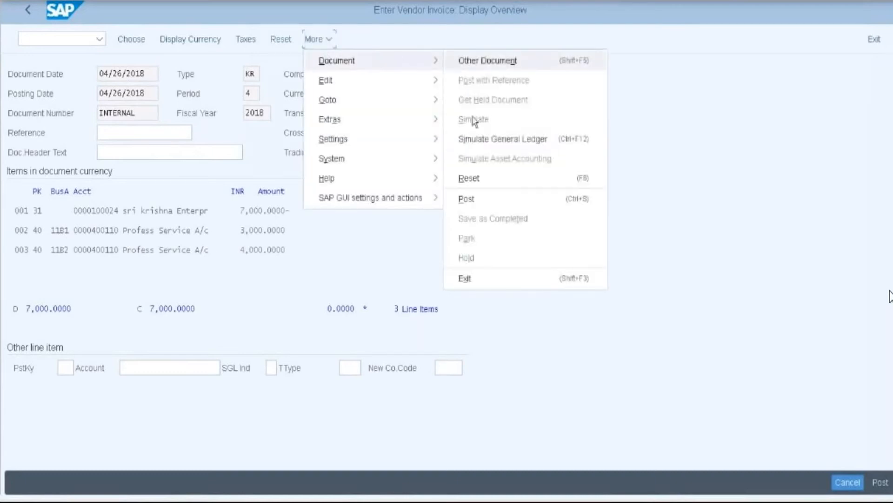
{"action": "left_click", "coordinate": [515, 142]}
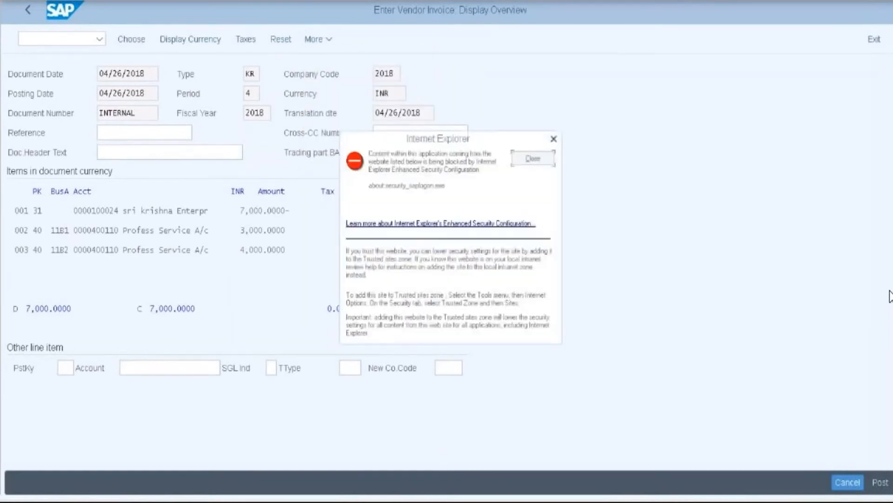
{"action": "left_click", "coordinate": [553, 140]}
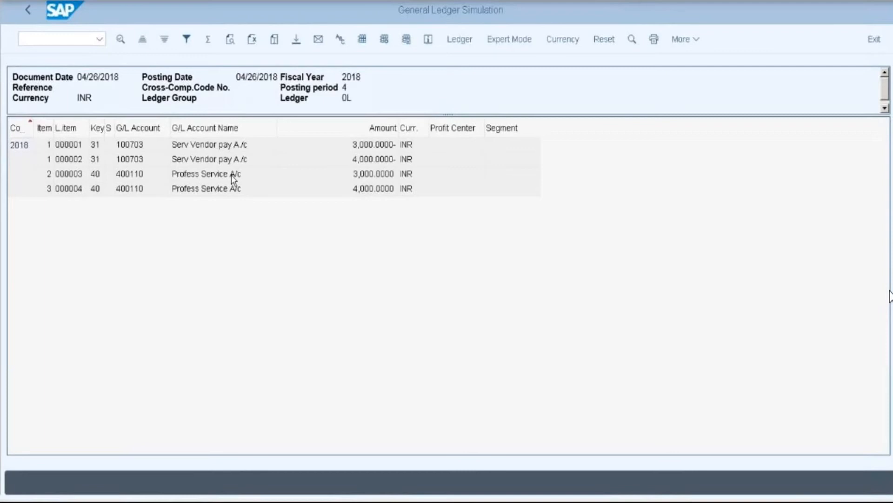
- Switch to Expert Mode to see vendor 100703 split into 3,000 for 11B1 and 4,000 for 11B2
{"action": "left_click", "coordinate": [507, 46]}
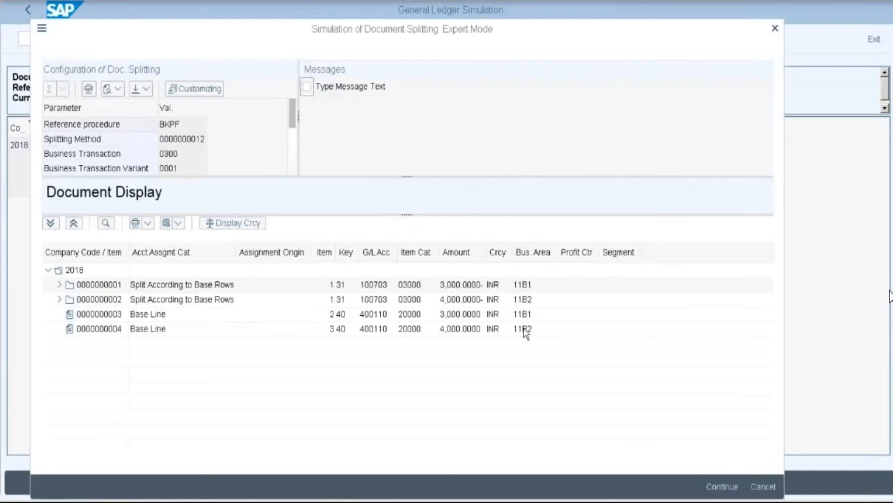
- Close the splitting details, return to the overview and post the invoice as document 4004
{"action": "left_click", "coordinate": [712, 487]}
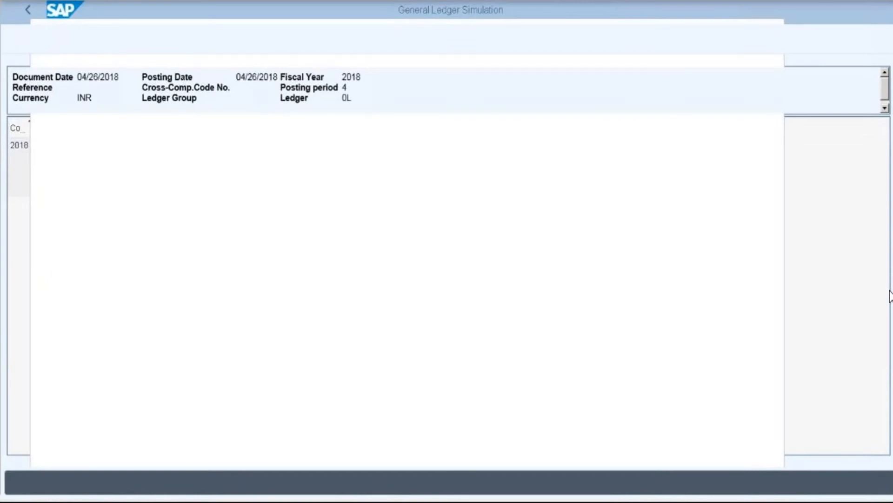
{"action": "left_click", "coordinate": [27, 11]}
{"action": "left_click", "coordinate": [880, 483]}
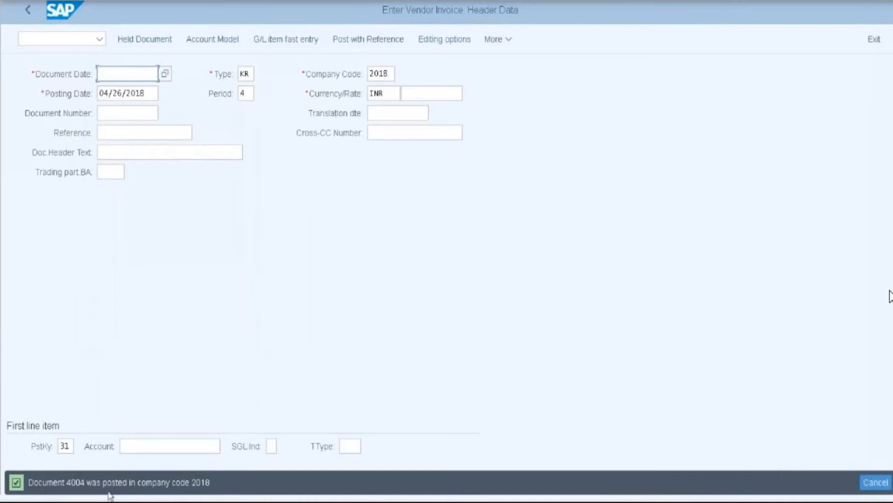
- Select the full 'Document 4004 was posted in company code 2018' status message
{"action": "left_click_drag", "start_coordinate": [30, 483], "coordinate": [188, 484]}
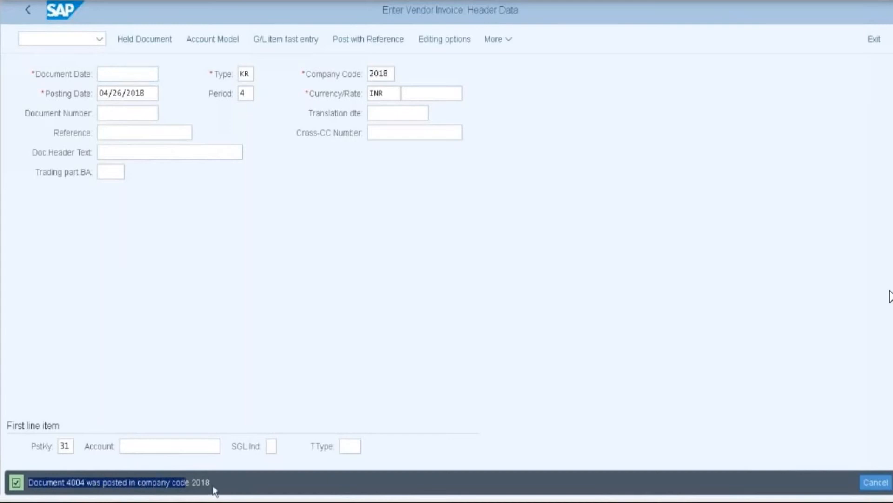
{"action": "left_click", "coordinate": [29, 484]}
{"action": "left_click_drag", "start_coordinate": [30, 484], "coordinate": [203, 487]}
- Paste the message into a new Notepad note and bring the SAP invoice form back
{"action": "key", "text": "super"}
{"action": "left_click", "coordinate": [36, 308]}
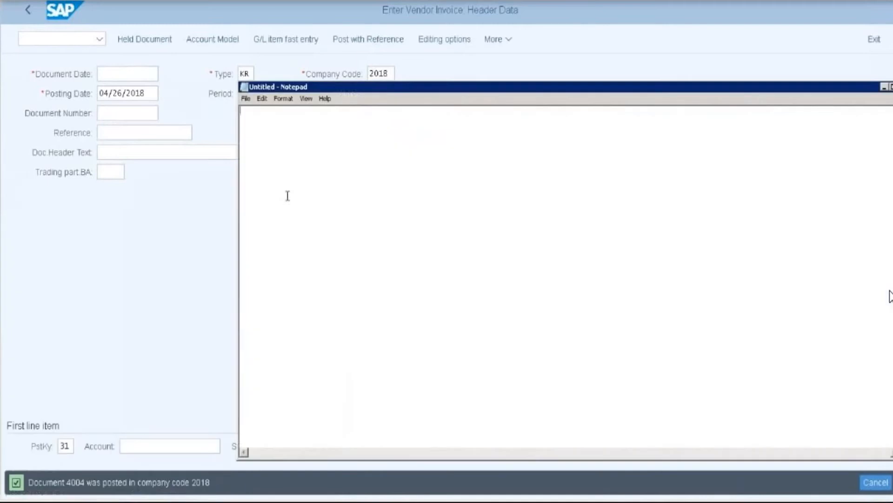
{"action": "type", "text": "Document 4004 was posted in company code 2018"}
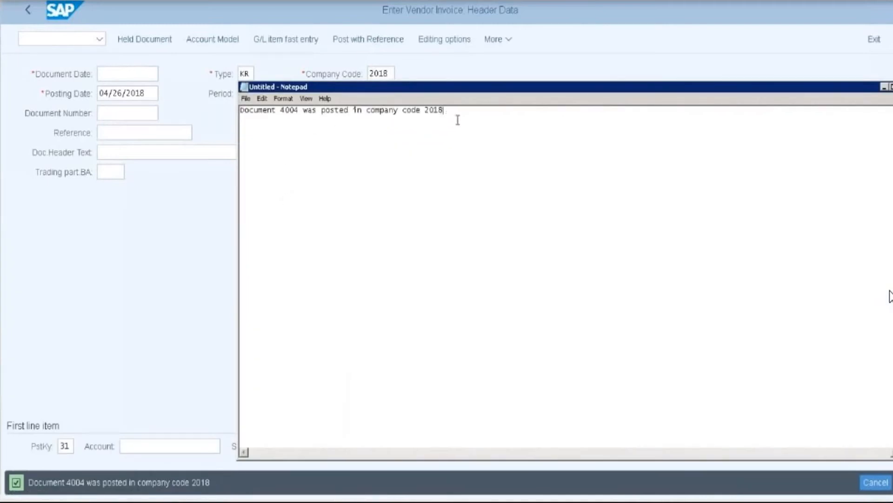
{"action": "left_click", "coordinate": [524, 66]}
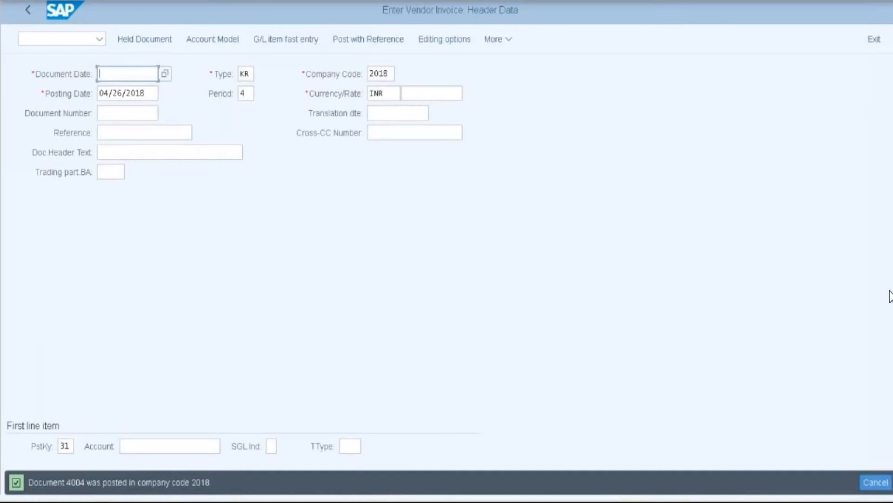
{"action": "left_click", "coordinate": [14, 2]}
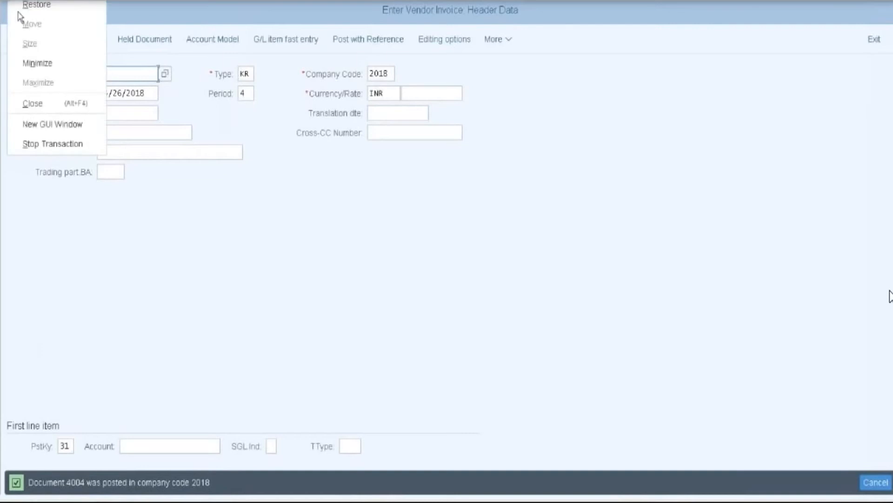
- Start a second SAP session and open the SAP Reference IMG through SPRO
{"action": "left_click", "coordinate": [43, 130]}
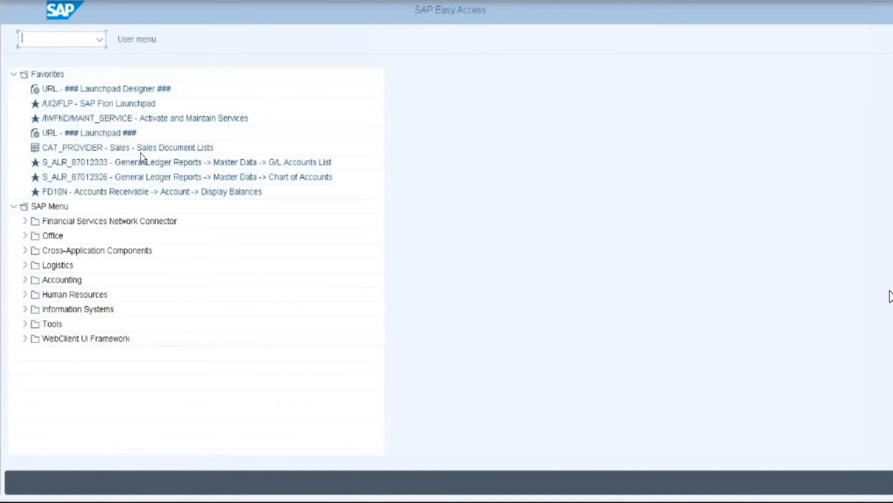
{"action": "type", "text": "spro"}
{"action": "key", "text": "Return"}
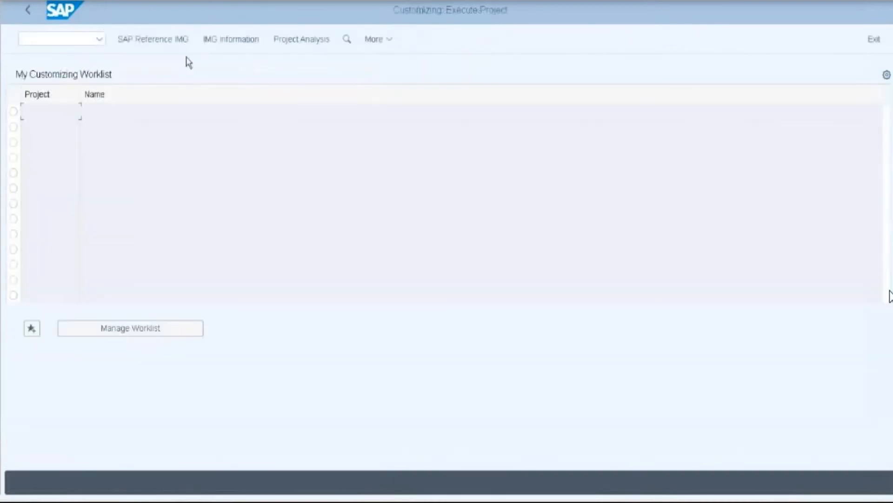
{"action": "left_click", "coordinate": [169, 41]}
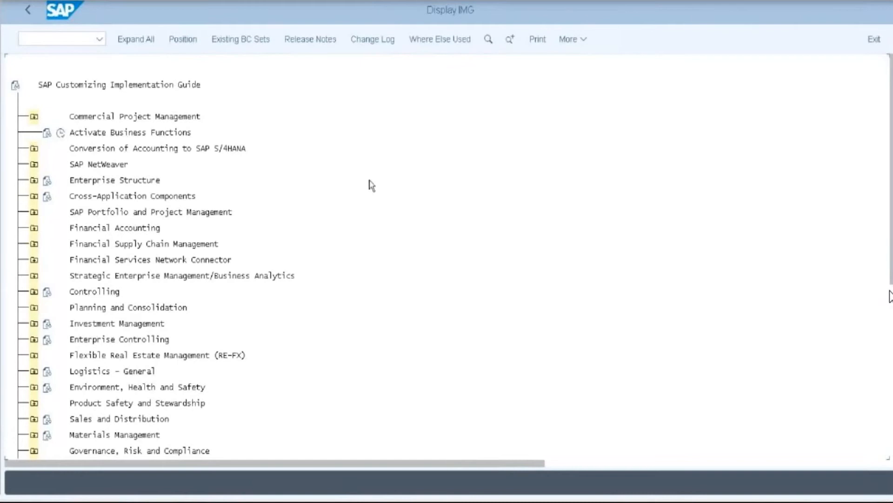
- Expand Financial Accounting > General Ledger Accounting > Business Transactions > Document Splitting
{"action": "left_click", "coordinate": [34, 227]}
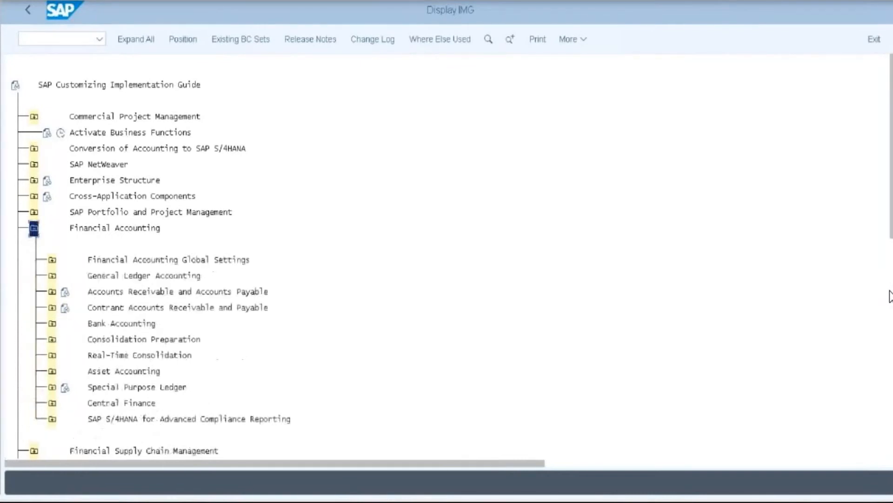
{"action": "scroll", "coordinate": [201, 230], "scroll_direction": "down", "scroll_amount": 1}
{"action": "scroll", "coordinate": [201, 230], "scroll_direction": "down", "scroll_amount": 1}
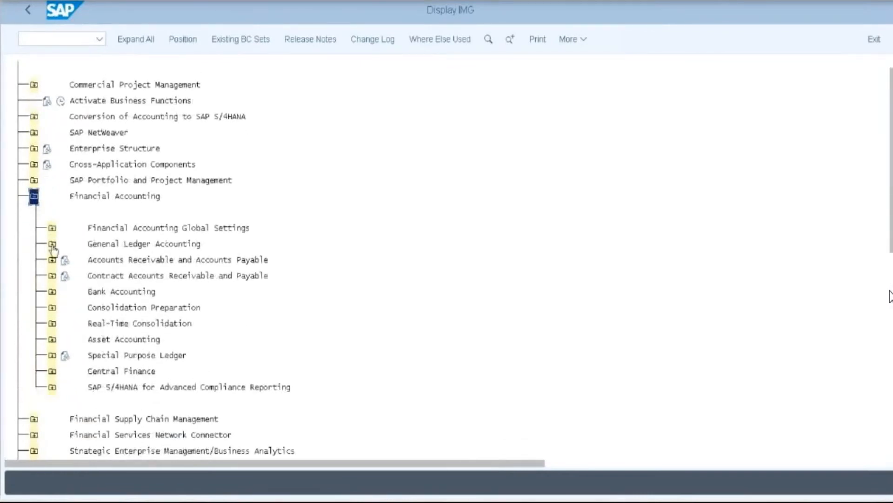
{"action": "left_click", "coordinate": [51, 243]}
{"action": "scroll", "coordinate": [220, 246], "scroll_direction": "down", "scroll_amount": 3}
{"action": "left_click", "coordinate": [70, 243]}
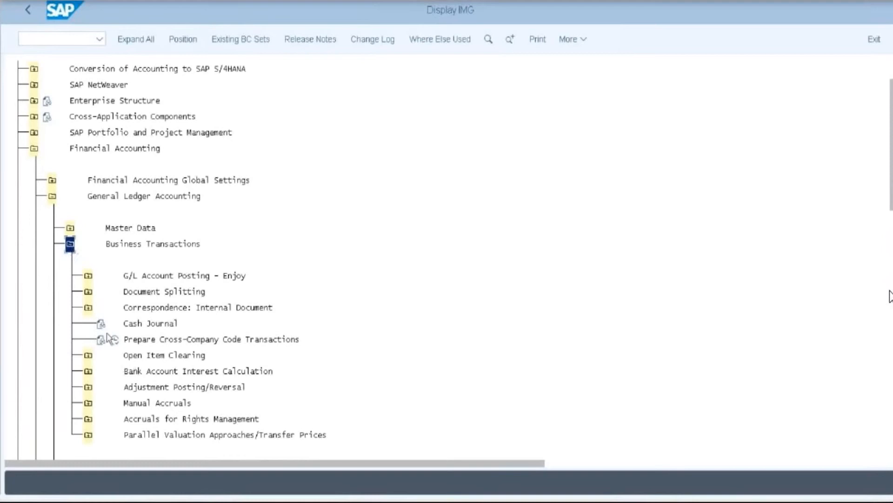
{"action": "left_click", "coordinate": [86, 293]}
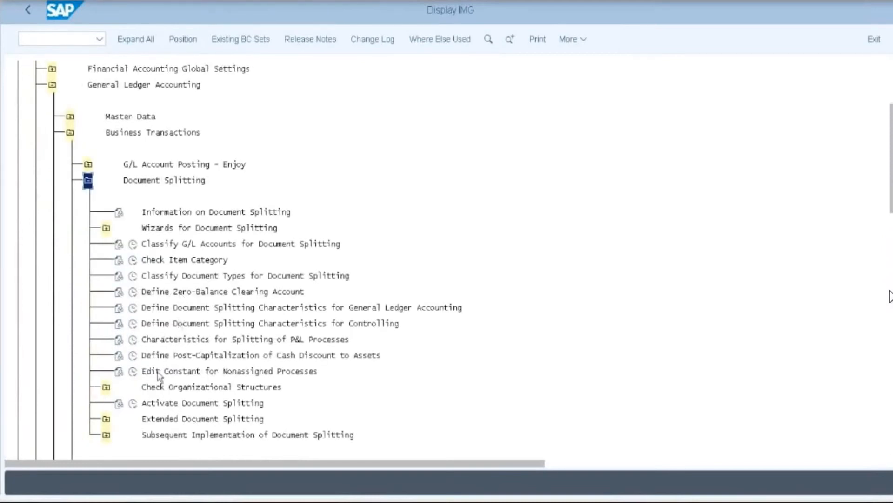
- Run Activate Document Splitting and review the company codes listed under Deactivation per Company Code
{"action": "left_click", "coordinate": [134, 405]}
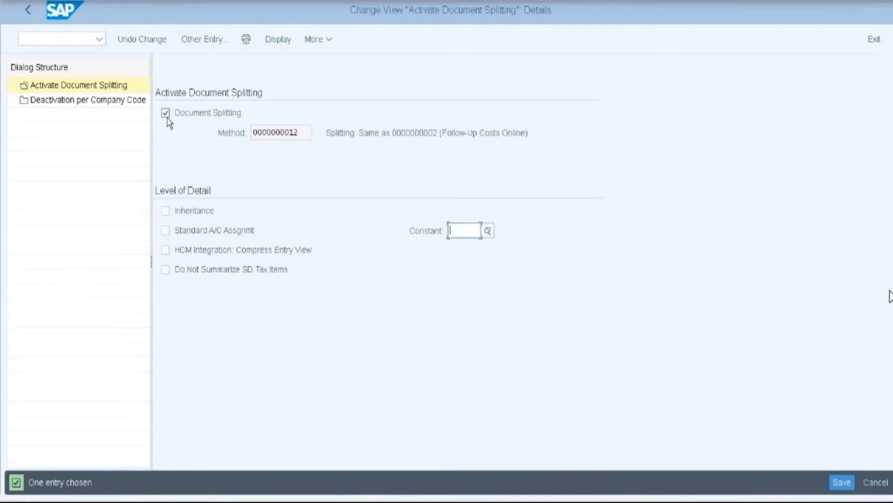
{"action": "left_click", "coordinate": [68, 104]}
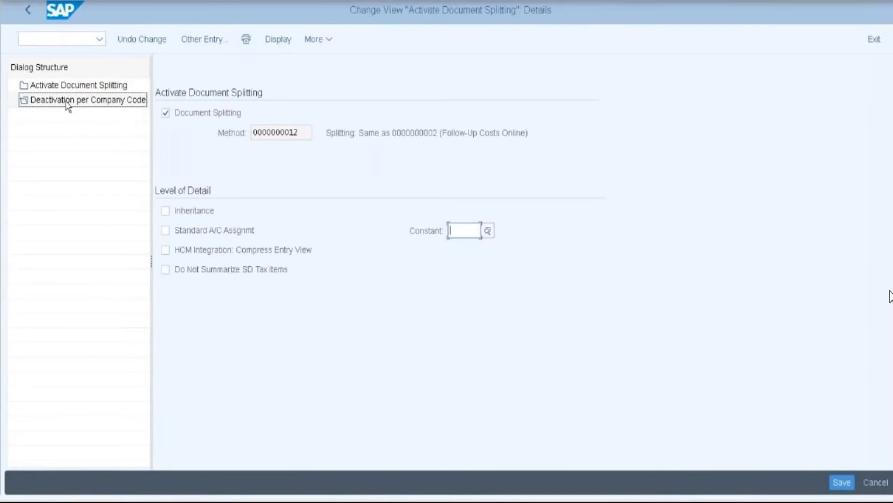
{"action": "double_click", "coordinate": [68, 103]}
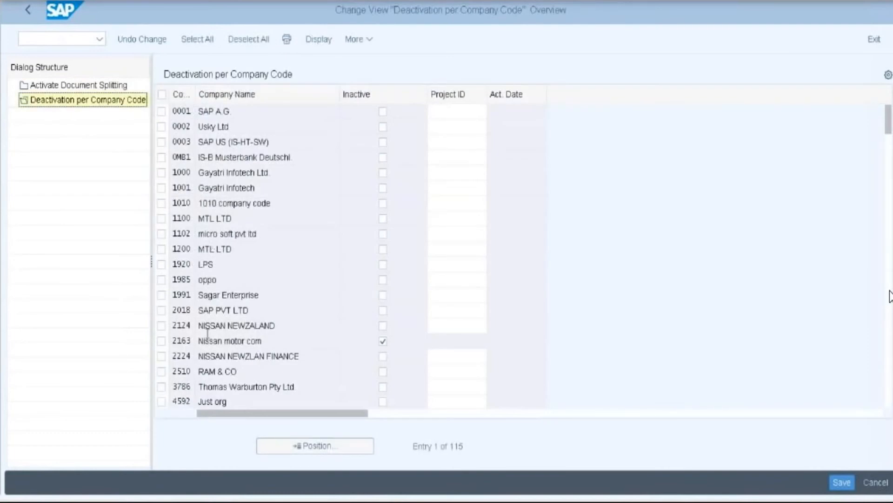
{"action": "scroll", "coordinate": [207, 333], "scroll_direction": "down", "scroll_amount": 2}
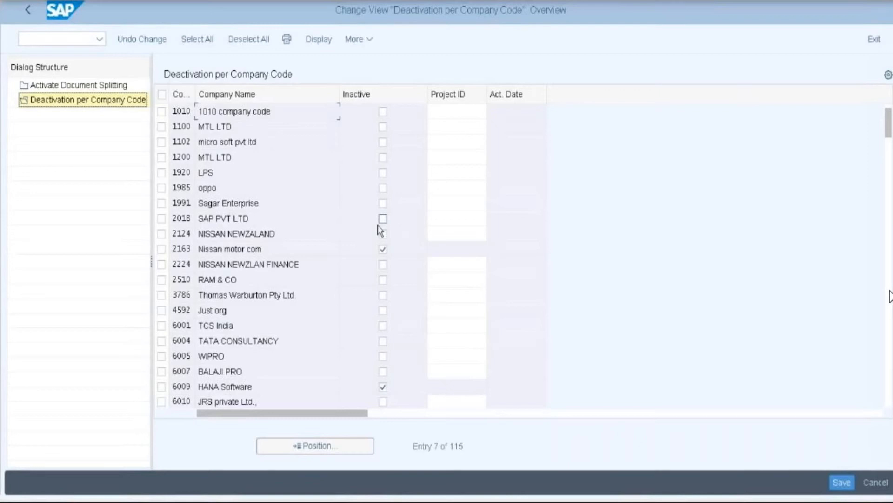
{"action": "left_click", "coordinate": [60, 87]}
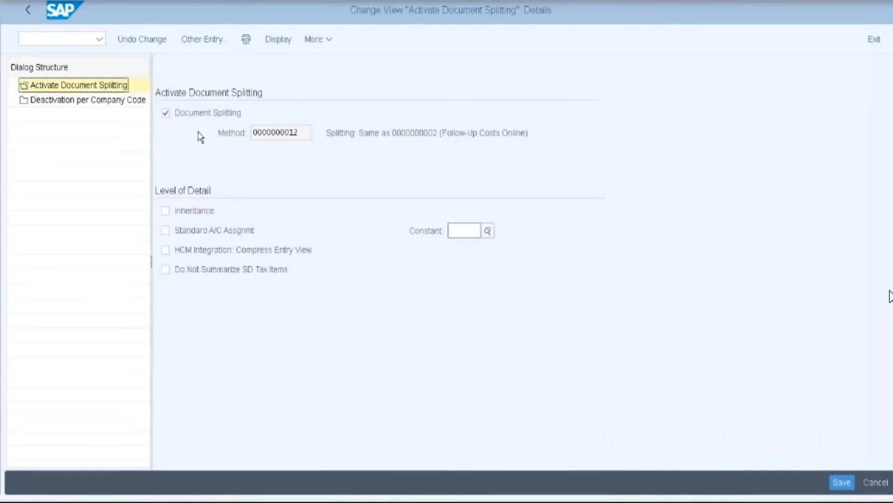
- Uncheck Document Splitting and save the change under a customizing request
{"action": "left_click", "coordinate": [165, 114]}
{"action": "left_click", "coordinate": [842, 482]}
{"action": "left_click", "coordinate": [255, 259]}
{"action": "left_click", "coordinate": [7, 59]}
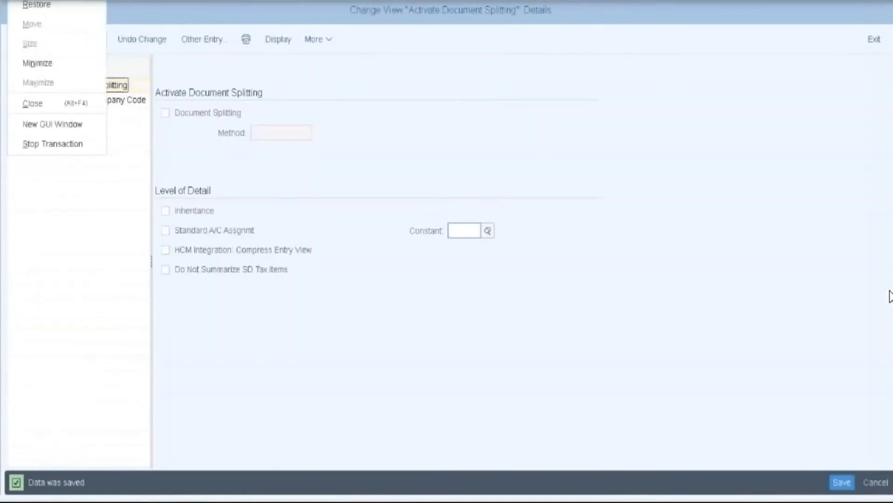
- In a new session, start FB60 with document date 04/26/2018
{"action": "left_click", "coordinate": [44, 131]}
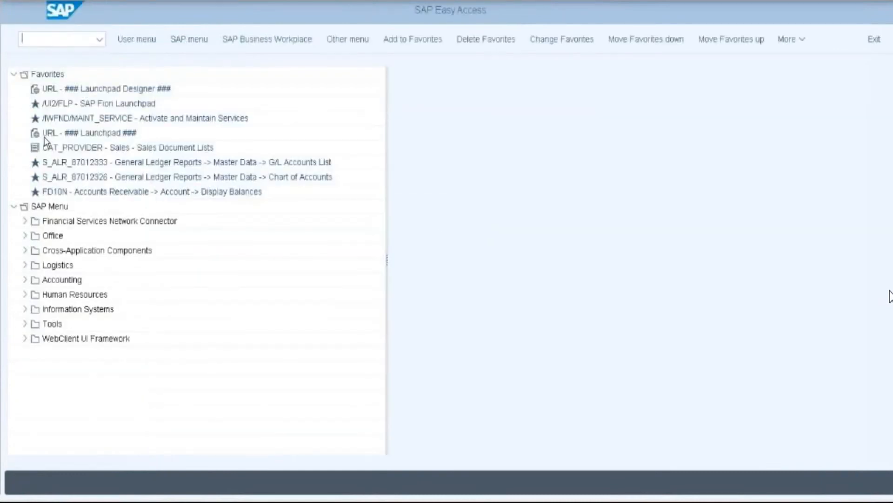
{"action": "type", "text": "fb60"}
{"action": "key", "text": "Return"}
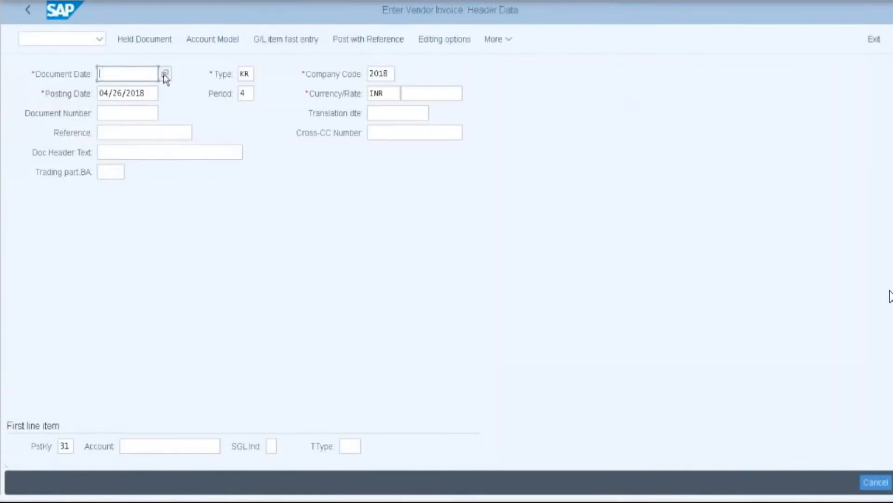
{"action": "left_click", "coordinate": [165, 73]}
{"action": "left_click", "coordinate": [213, 297]}
- Enter the vendor account and an amount of 6000 on the vendor item
{"action": "left_click", "coordinate": [165, 446]}
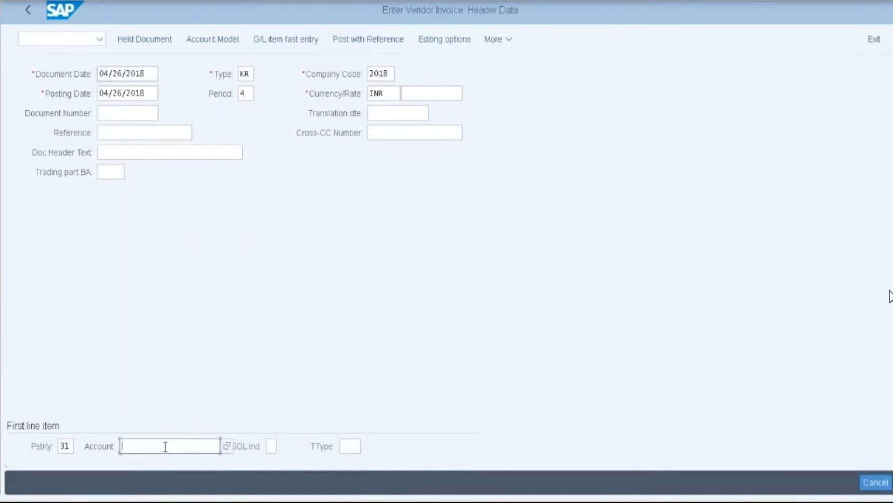
{"action": "type", "text": "1"}
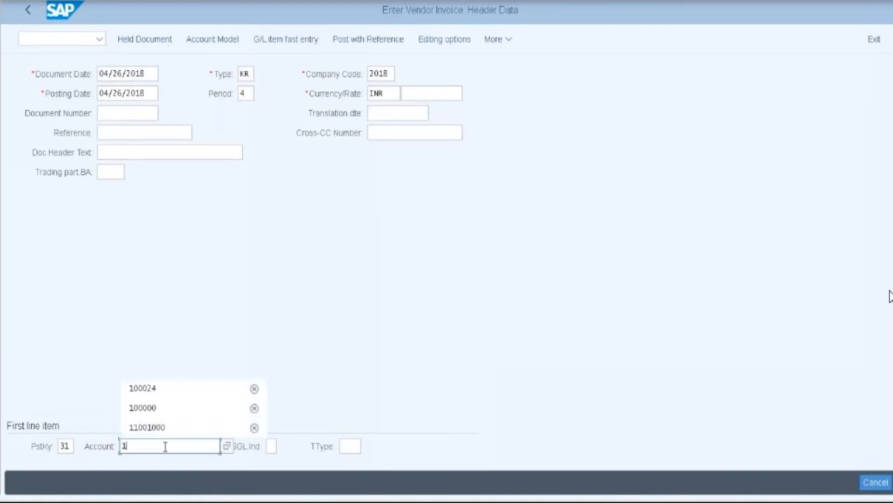
{"action": "left_click", "coordinate": [157, 390]}
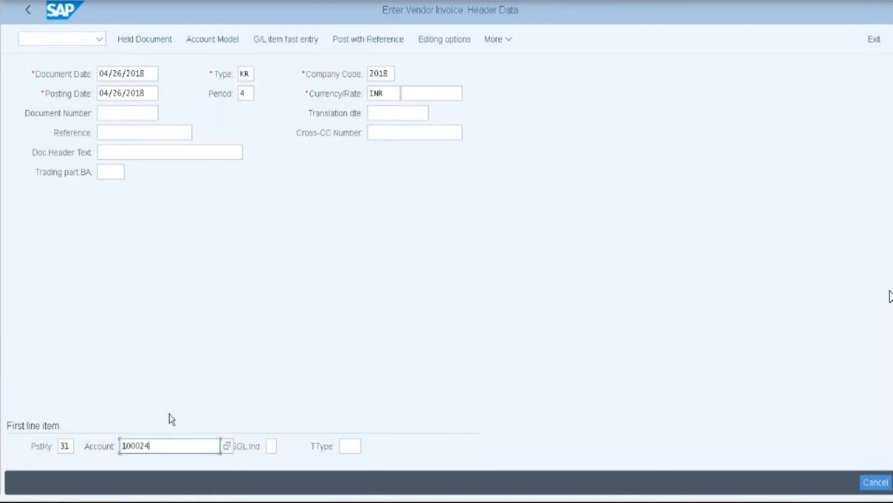
{"action": "key", "text": "Return"}
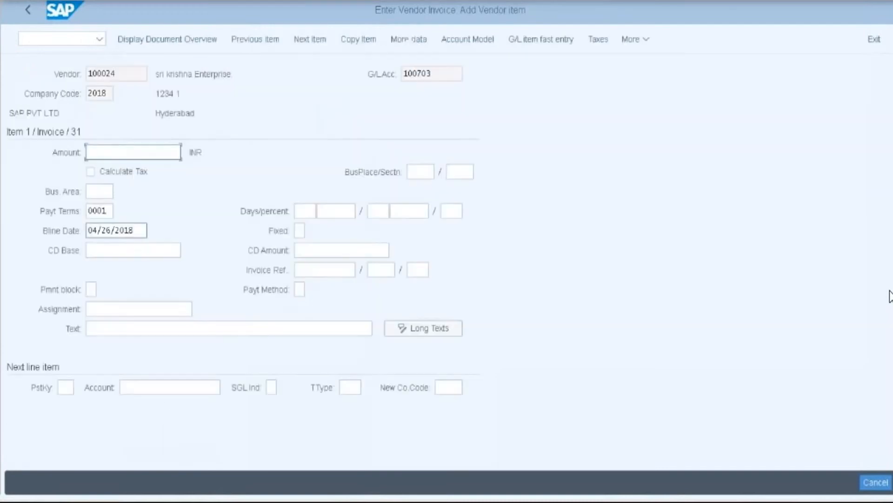
{"action": "type", "text": "6000"}
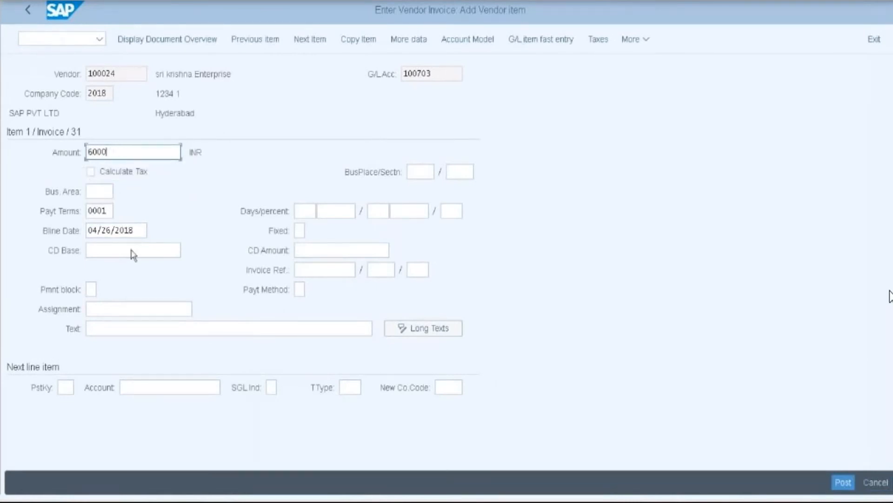
- Add a debit line with posting key 40 for G/L account 400110
{"action": "left_click", "coordinate": [63, 387]}
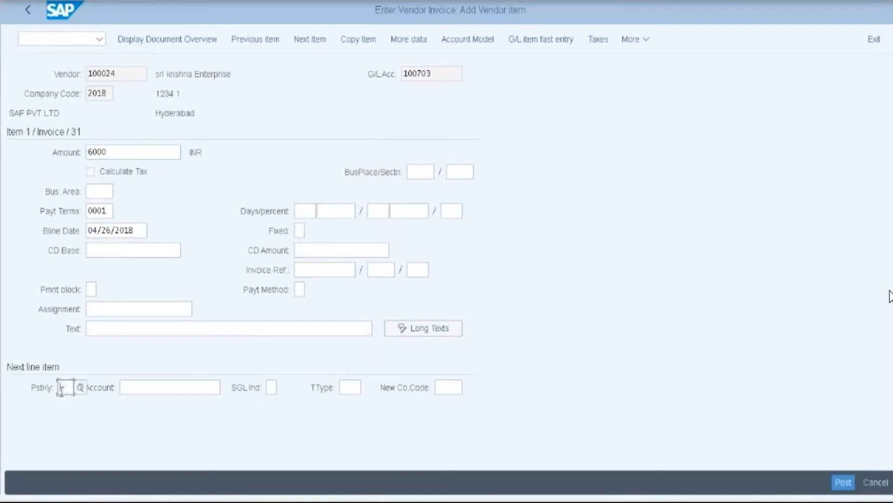
{"action": "type", "text": "4"}
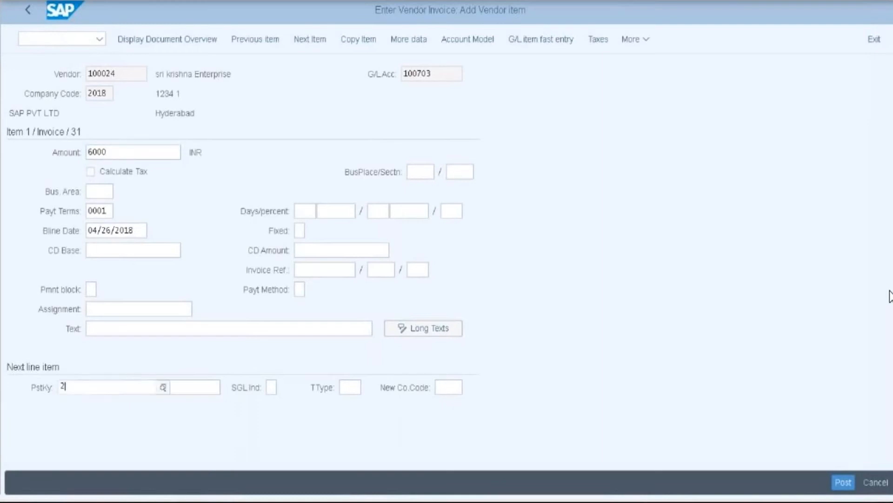
{"action": "type", "text": "0"}
{"action": "left_click", "coordinate": [77, 474]}
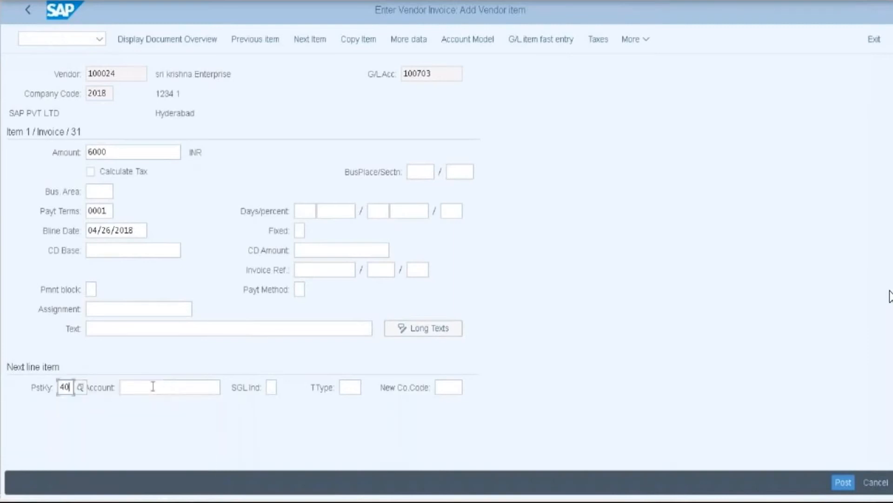
{"action": "left_click", "coordinate": [152, 387]}
{"action": "type", "text": "4"}
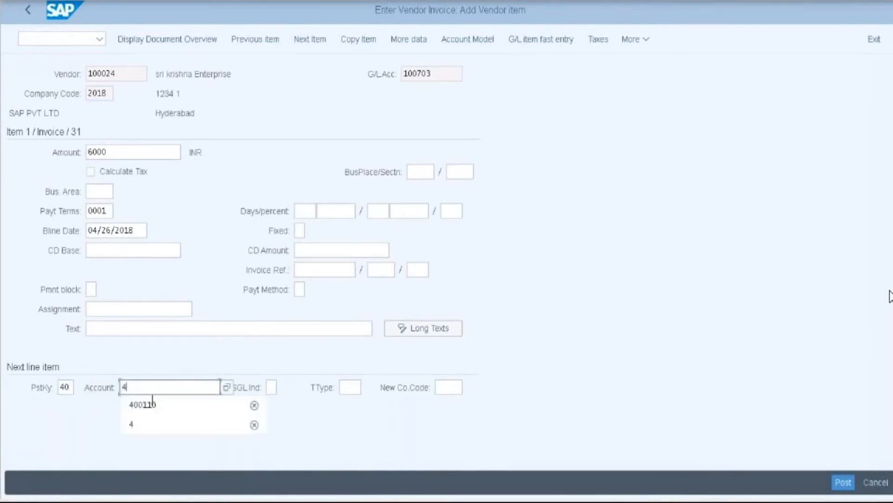
{"action": "left_click", "coordinate": [147, 407]}
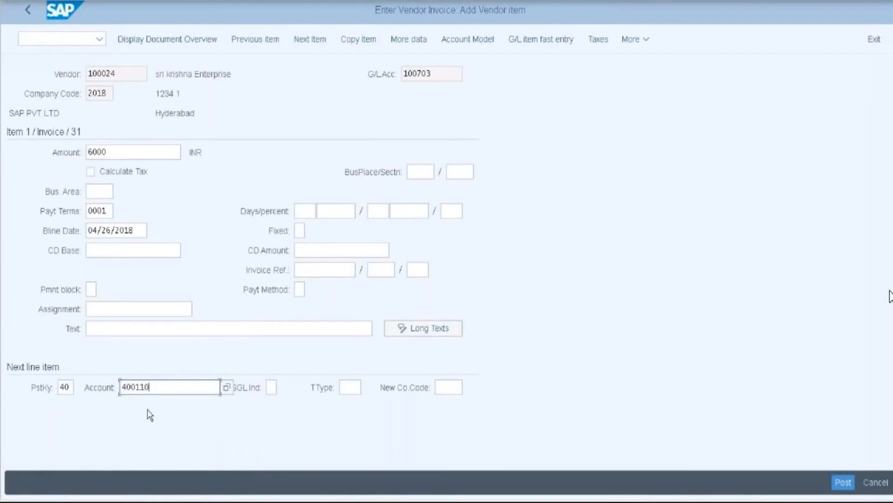
{"action": "key", "text": "Return"}
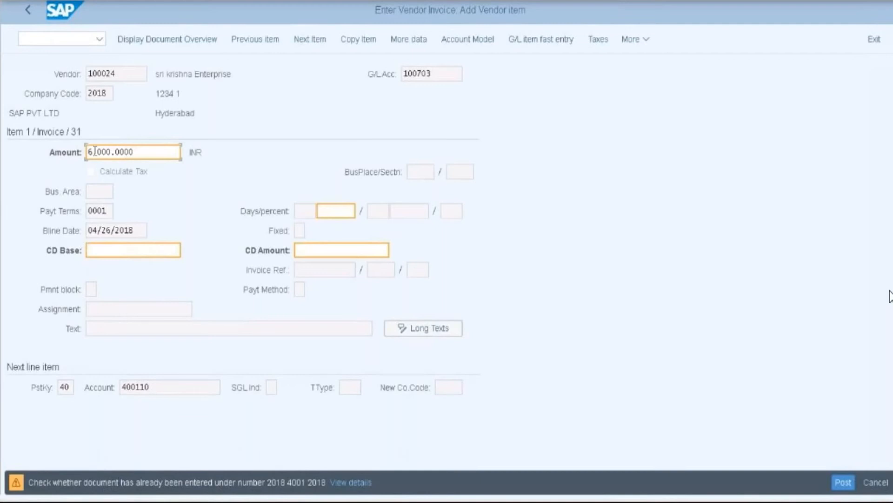
- Correct the vendor line amount to 9000 INR
{"action": "key", "text": "BackSpace"}
{"action": "type", "text": "9"}
{"action": "key", "text": "Return"}
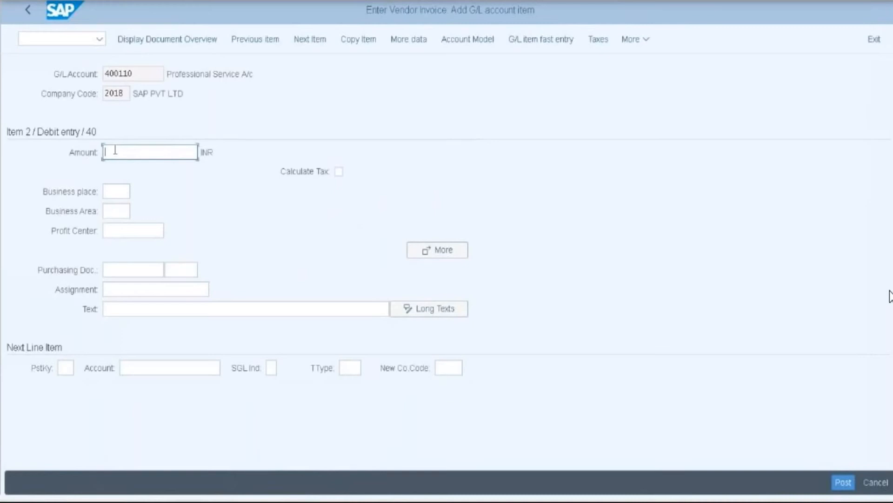
- Debit 3000 INR on the 400110 line in business area 11B1
{"action": "type", "text": "3000"}
{"action": "left_click", "coordinate": [119, 212]}
{"action": "type", "text": "11"}
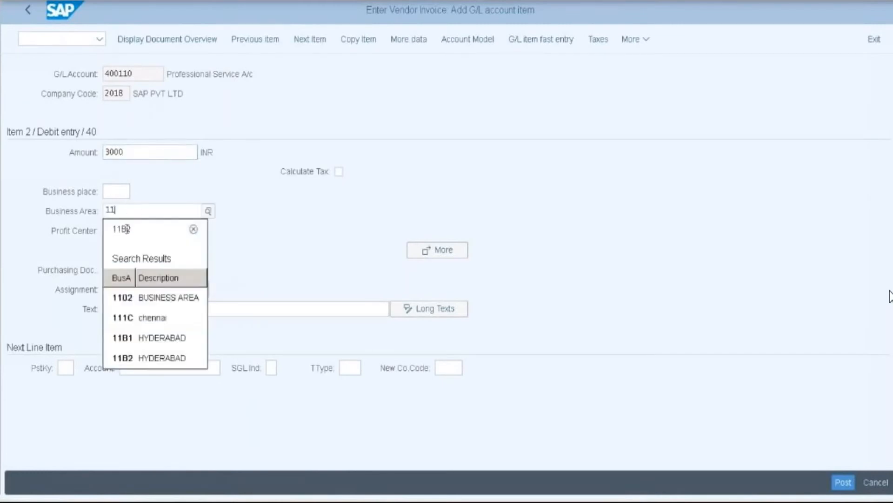
{"action": "left_click", "coordinate": [127, 337]}
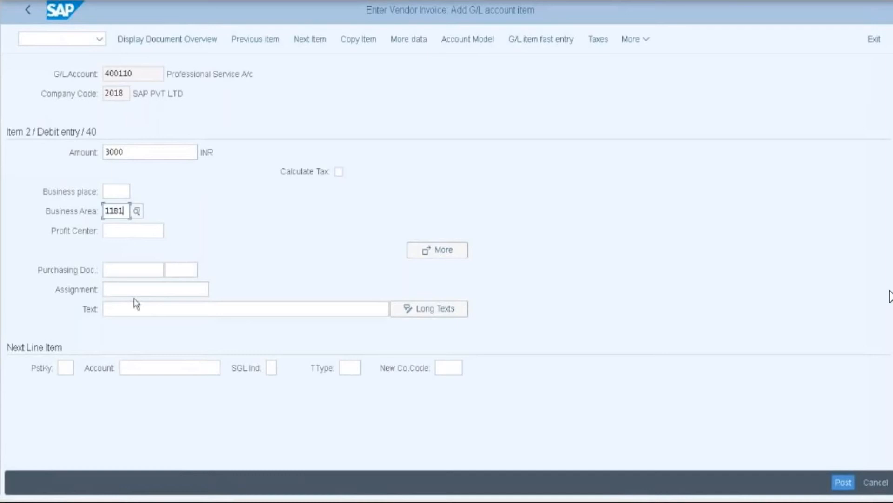
- Add a third line with posting key 40, account 400110 and amount 6000
{"action": "left_click", "coordinate": [67, 369]}
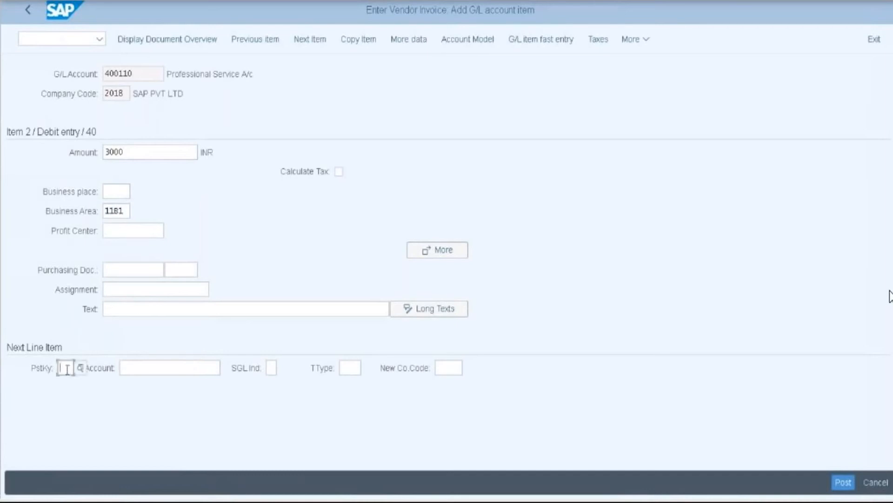
{"action": "type", "text": "40"}
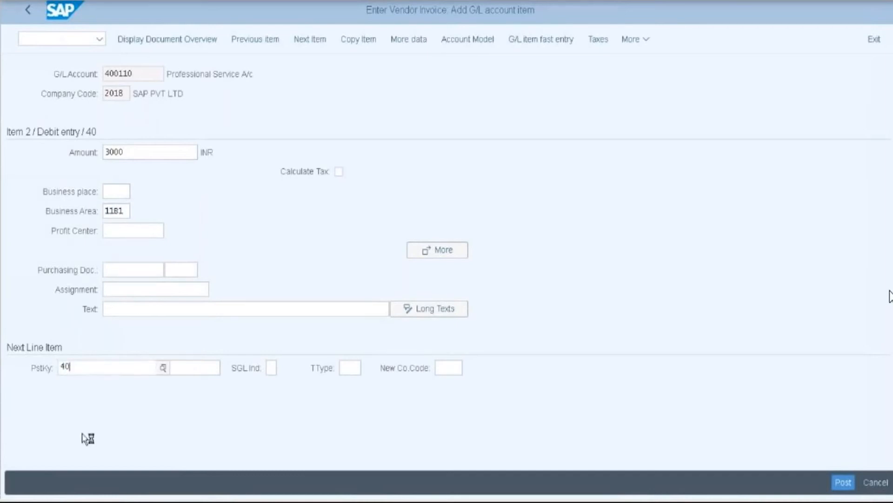
{"action": "left_click", "coordinate": [186, 371]}
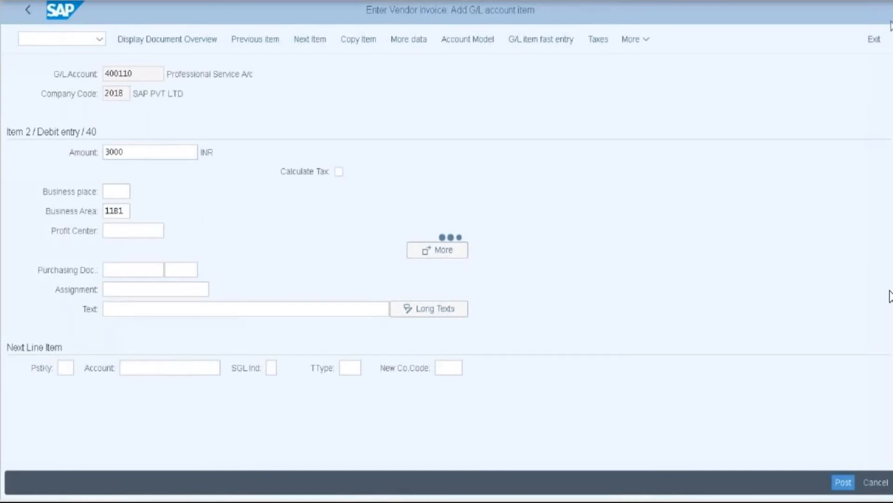
{"action": "type", "text": "40"}
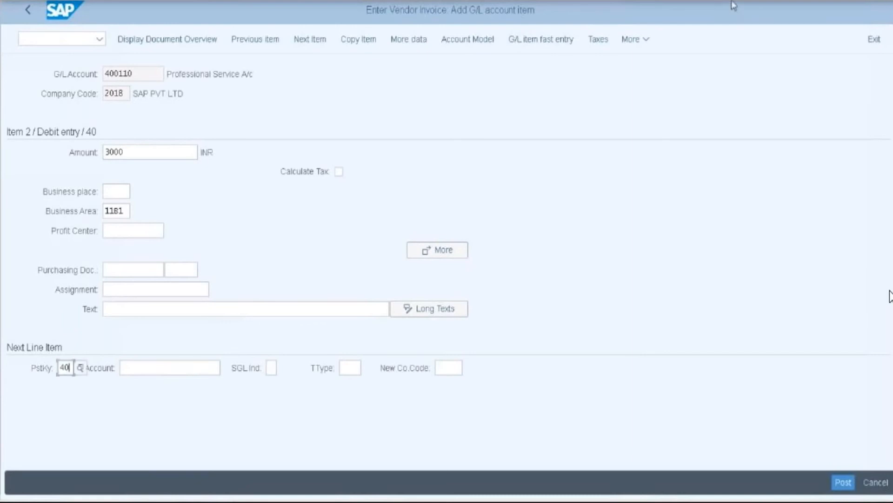
{"action": "left_click", "coordinate": [168, 368]}
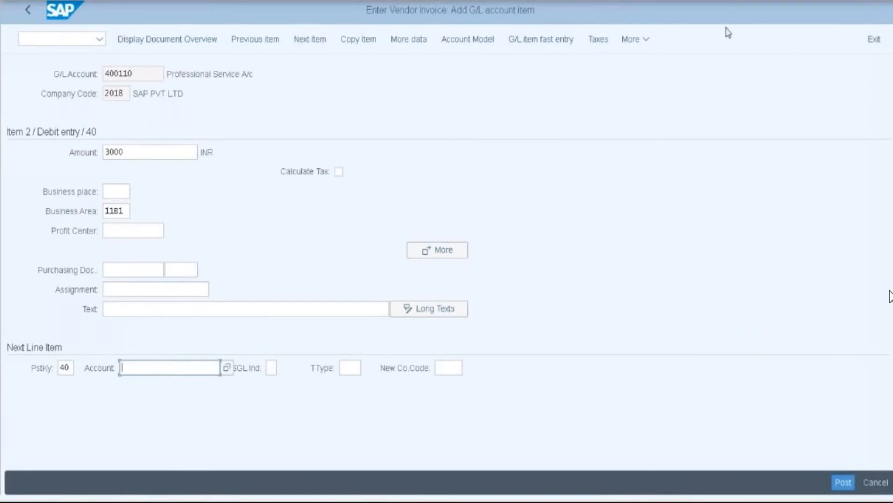
{"action": "type", "text": "4"}
{"action": "left_click", "coordinate": [153, 385]}
{"action": "key", "text": "Return"}
{"action": "type", "text": "6000"}
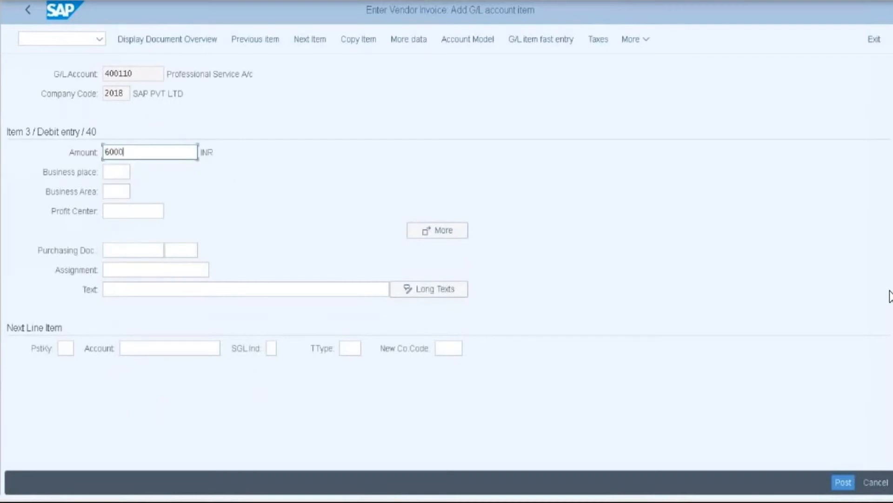
- Assign business area 11B2 to the 6000 INR debit line
{"action": "left_click", "coordinate": [110, 192]}
{"action": "type", "text": "11"}
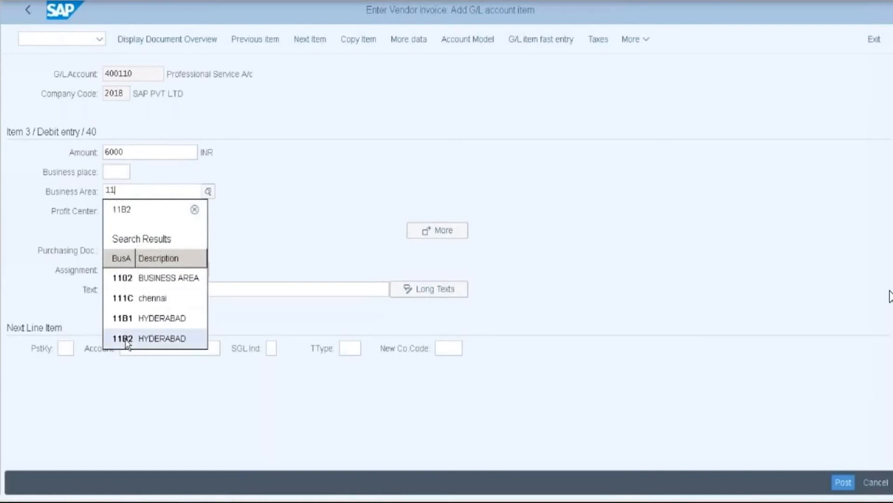
{"action": "left_click", "coordinate": [127, 339]}
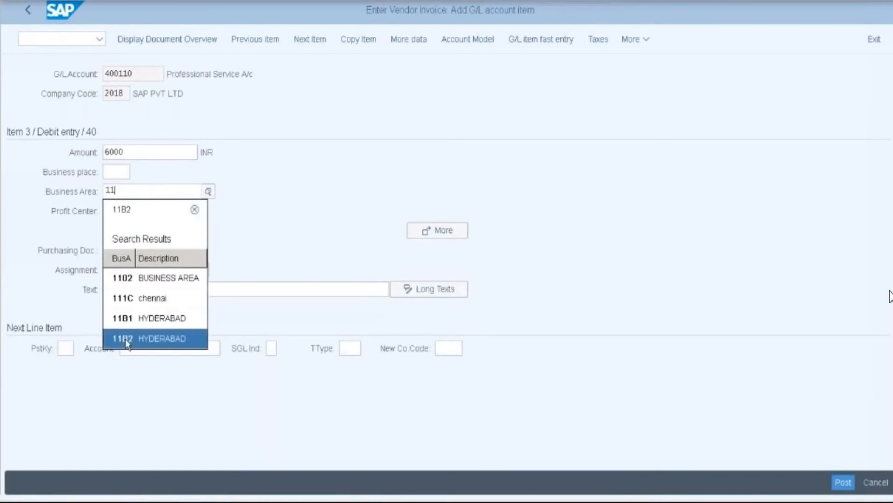
- Display the document overview, showing three lines balancing at 9,000 debit and credit
{"action": "left_click", "coordinate": [636, 41]}
{"action": "mouse_move", "coordinate": [649, 65]}
{"action": "left_click", "coordinate": [497, 132]}
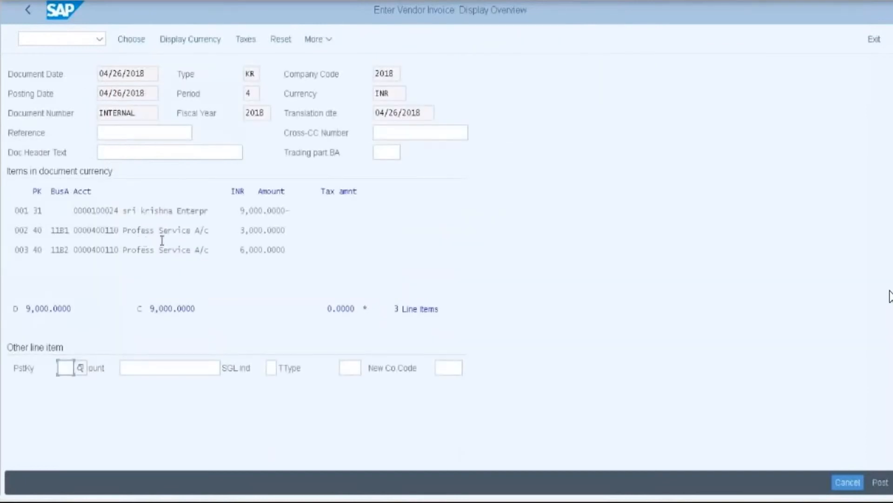
- Simulate the general ledger: one unsplit 9,000 vendor credit against 400110 debits of 3,000 and 6,000
{"action": "left_click", "coordinate": [326, 40]}
{"action": "mouse_move", "coordinate": [354, 60]}
{"action": "left_click", "coordinate": [495, 142]}
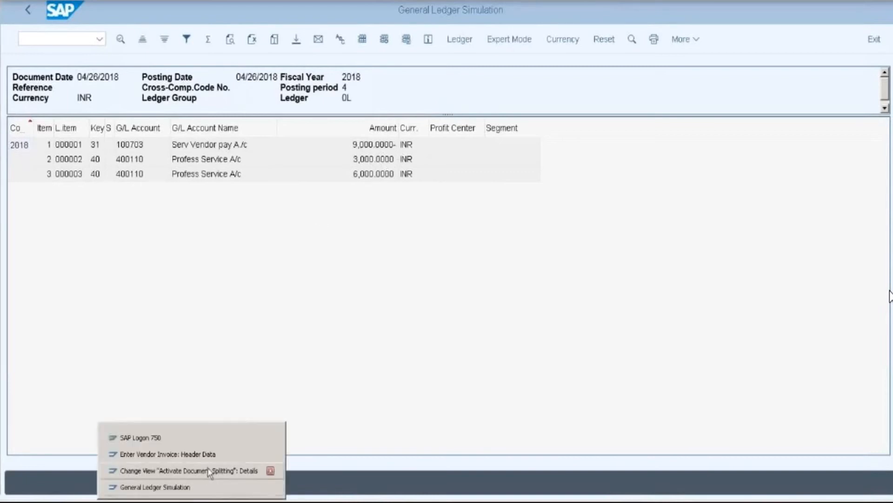
{"action": "left_click", "coordinate": [210, 471]}
{"action": "left_click", "coordinate": [166, 112]}
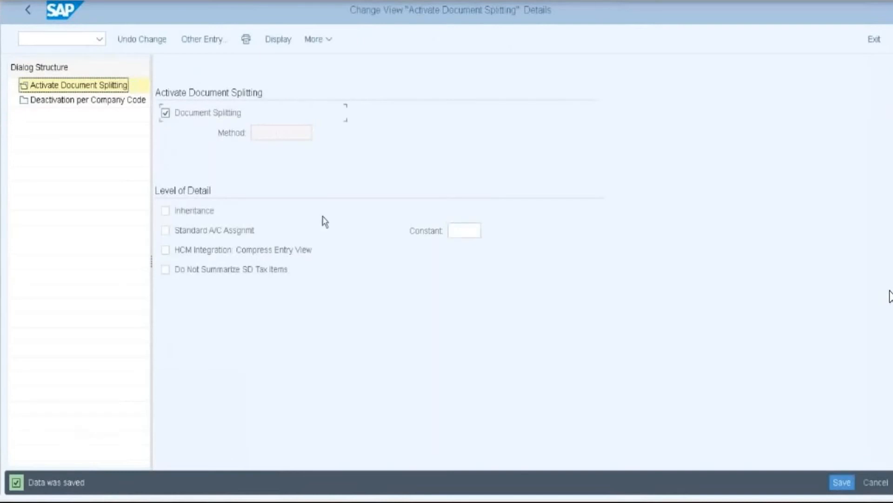
{"action": "left_click", "coordinate": [842, 482]}
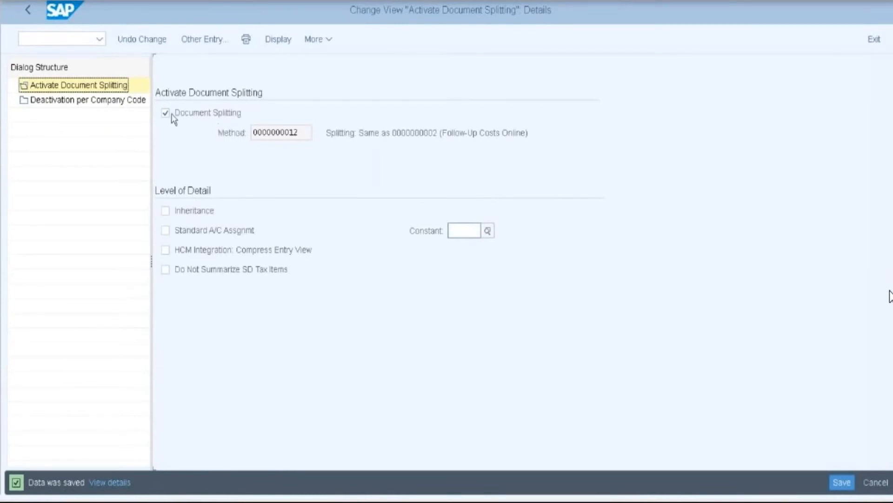
- Check Deactivation per Company Code, save again, and return to the Document Splitting tree
{"action": "left_click", "coordinate": [96, 101]}
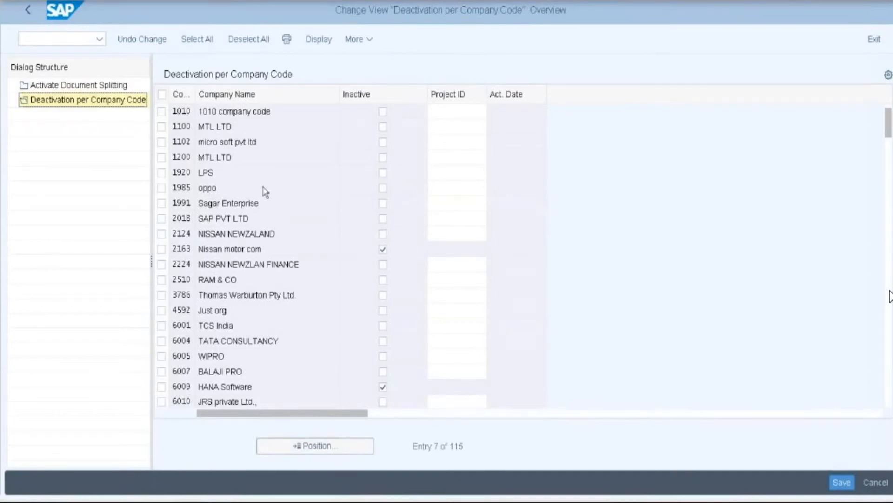
{"action": "left_click", "coordinate": [100, 88]}
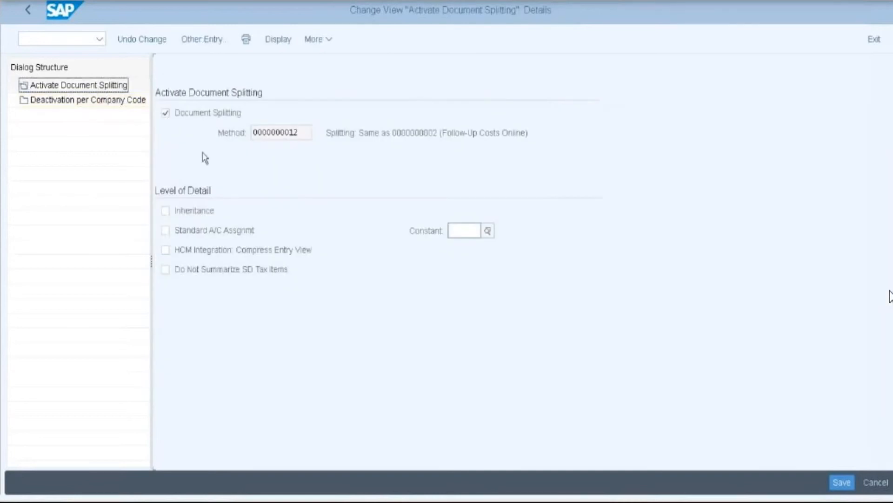
{"action": "left_click", "coordinate": [842, 482]}
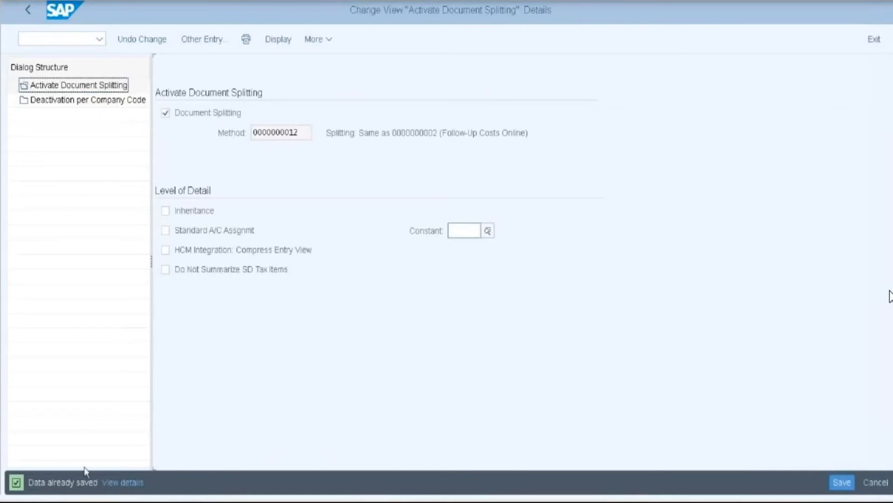
{"action": "left_click", "coordinate": [28, 10]}
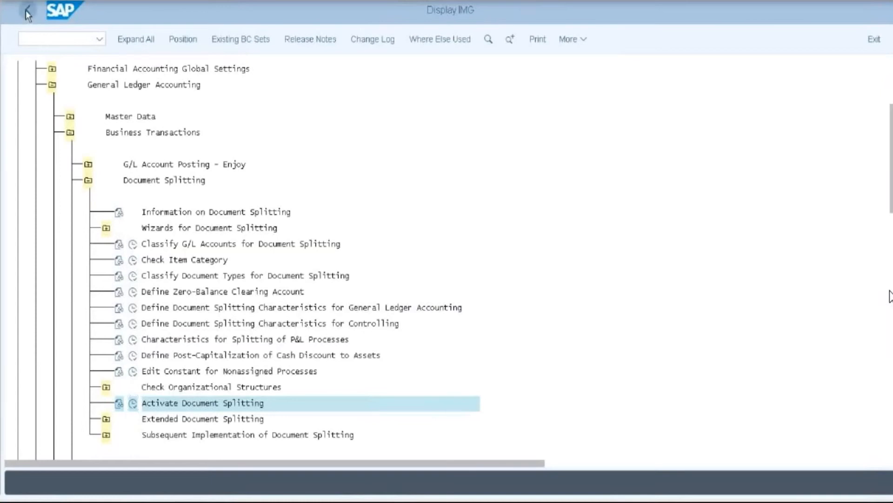
- Back out to SAP Easy Access and launch transaction FBL1N
{"action": "left_click", "coordinate": [27, 10]}
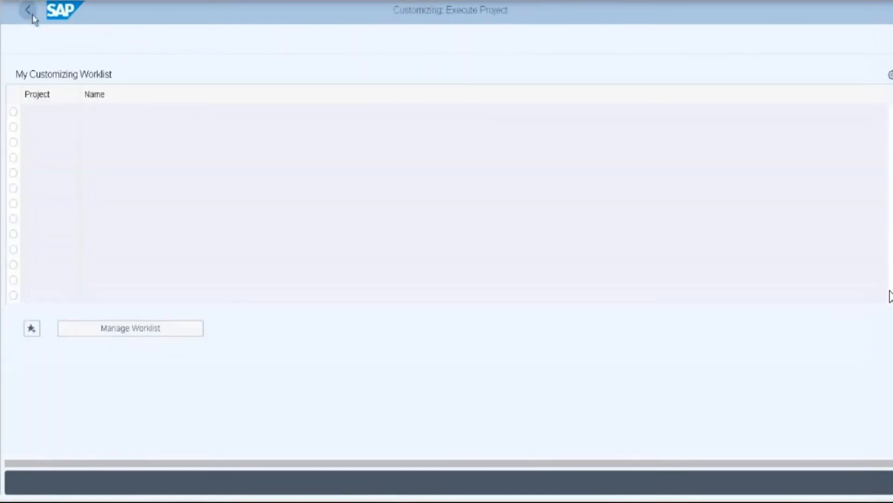
{"action": "left_click", "coordinate": [30, 13]}
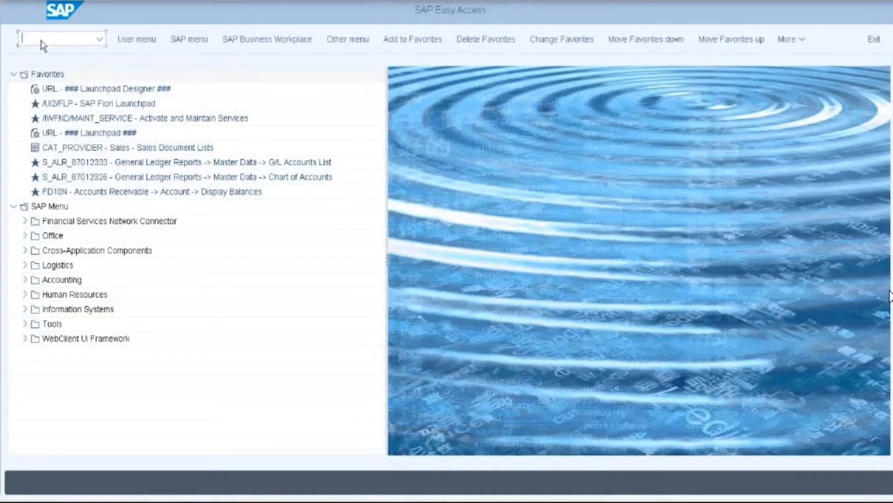
{"action": "type", "text": "fs"}
{"action": "type", "text": "l1n"}
{"action": "key", "text": "Return"}
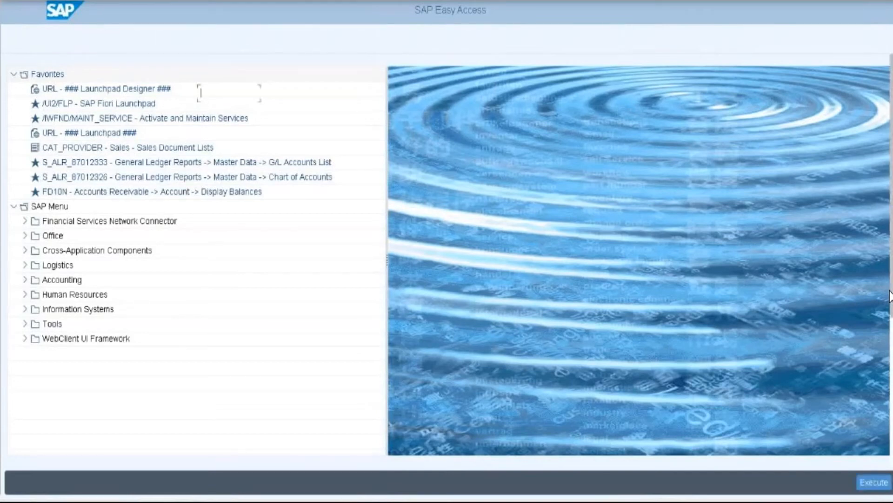
- Run FBL1N for the invoice's vendor with All items selected, listing 11 line items
{"action": "type", "text": "1"}
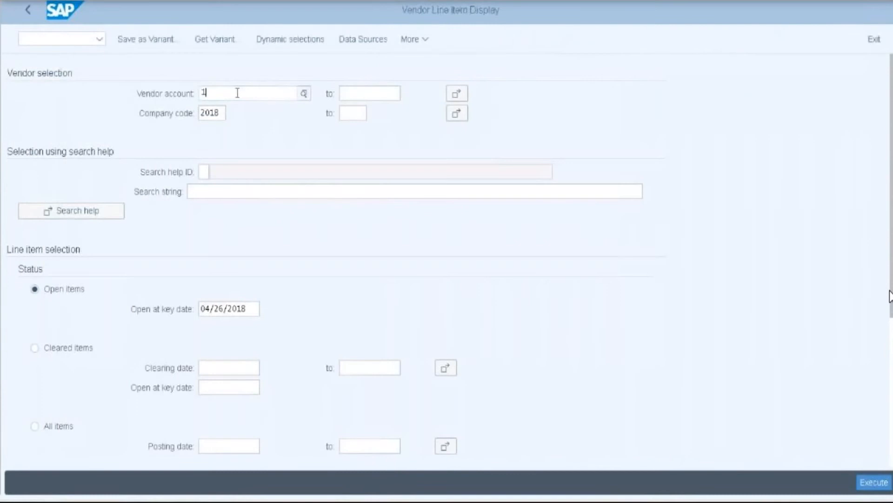
{"action": "type", "text": "00"}
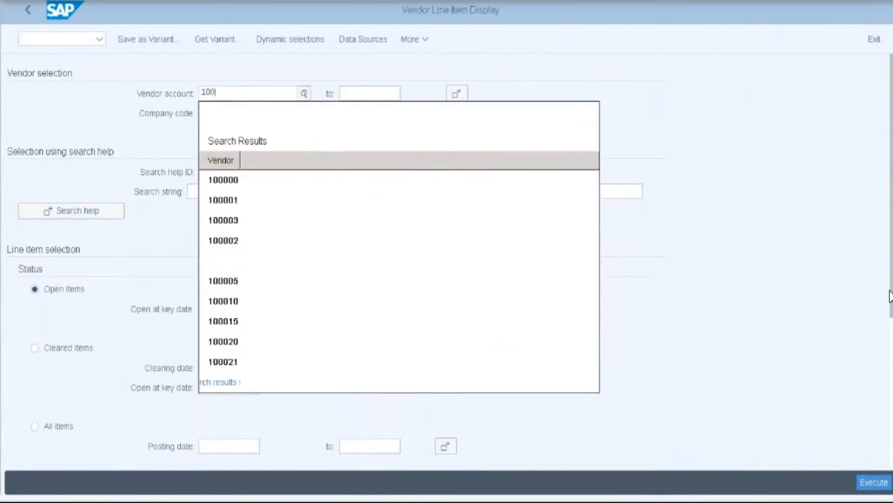
{"action": "type", "text": "02"}
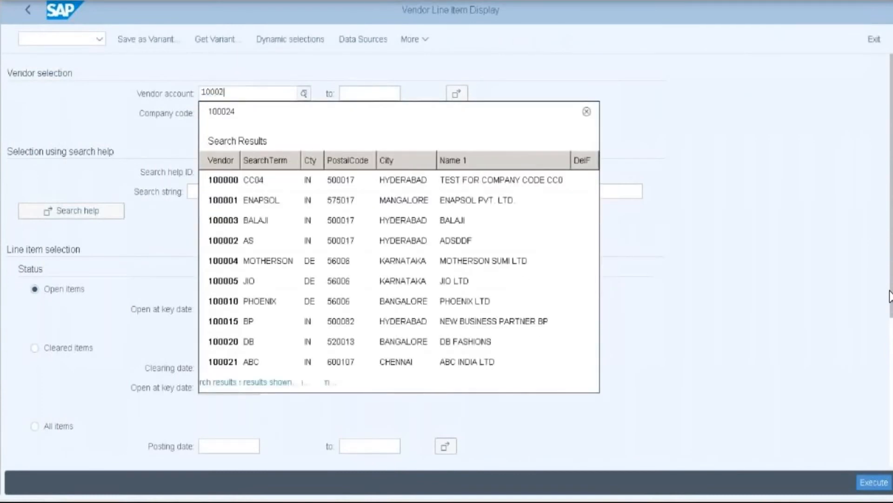
{"action": "type", "text": "4"}
{"action": "left_click", "coordinate": [242, 182]}
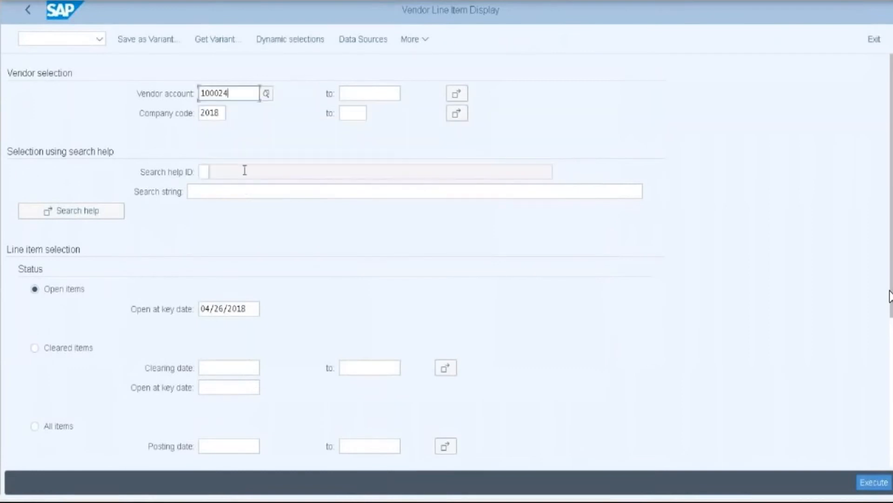
{"action": "left_click", "coordinate": [46, 430]}
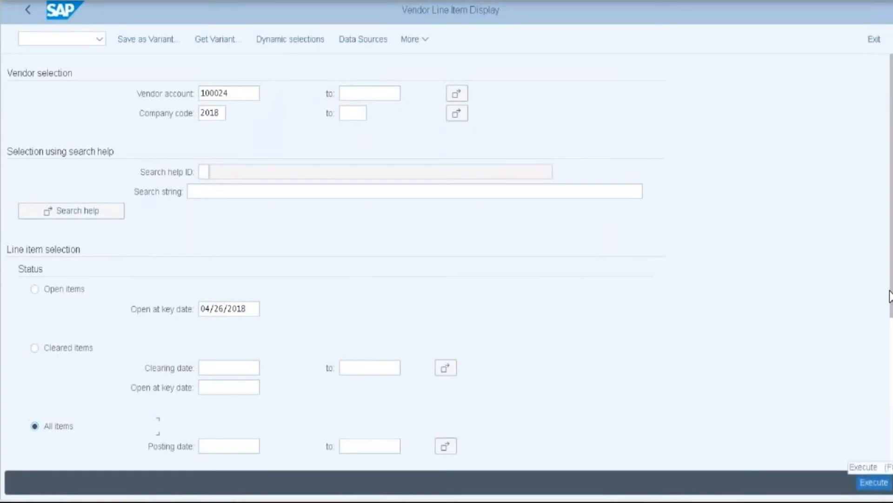
{"action": "left_click", "coordinate": [874, 482]}
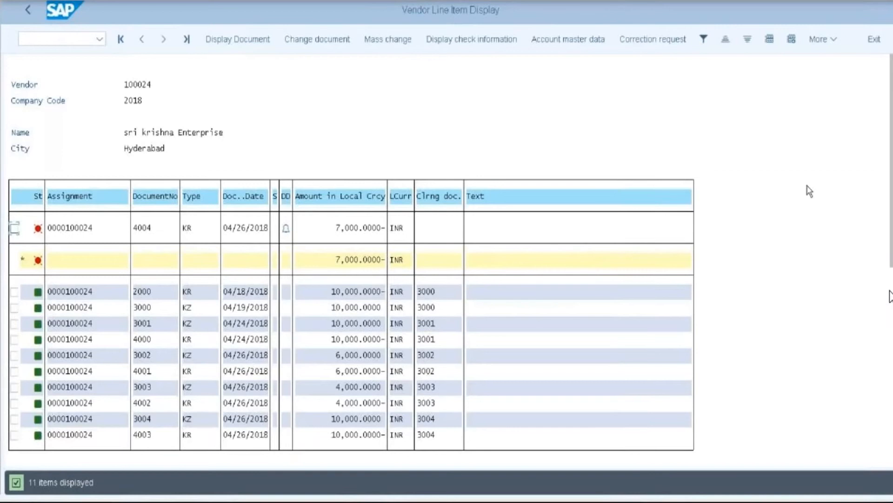
- Open the window's system menu to close the vendor line item report
{"action": "left_click", "coordinate": [11, 1]}
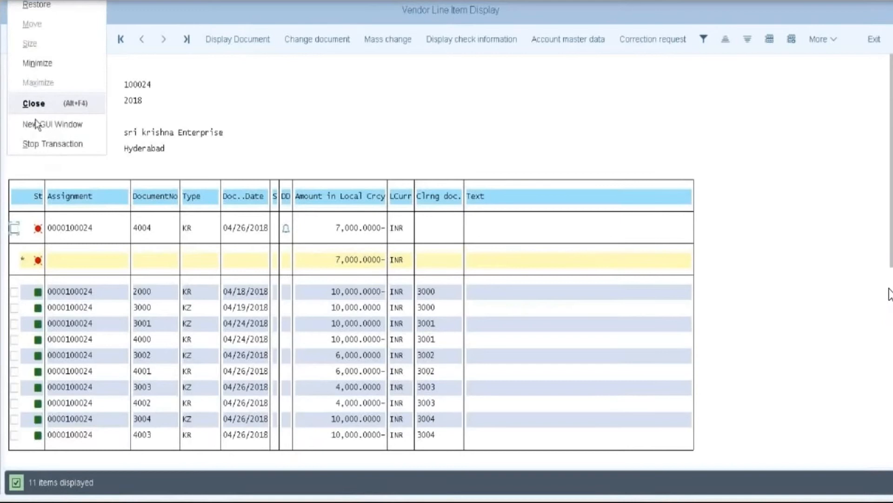
- Close the report and start an outgoing payment (F-53) dated 04/26/2018
{"action": "left_click", "coordinate": [52, 144]}
{"action": "type", "text": "3"}
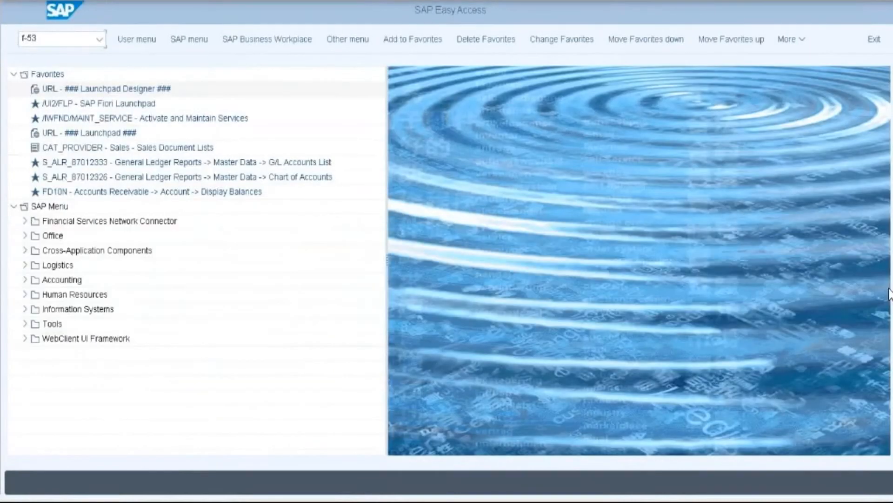
{"action": "key", "text": "Return"}
{"action": "left_click", "coordinate": [171, 73]}
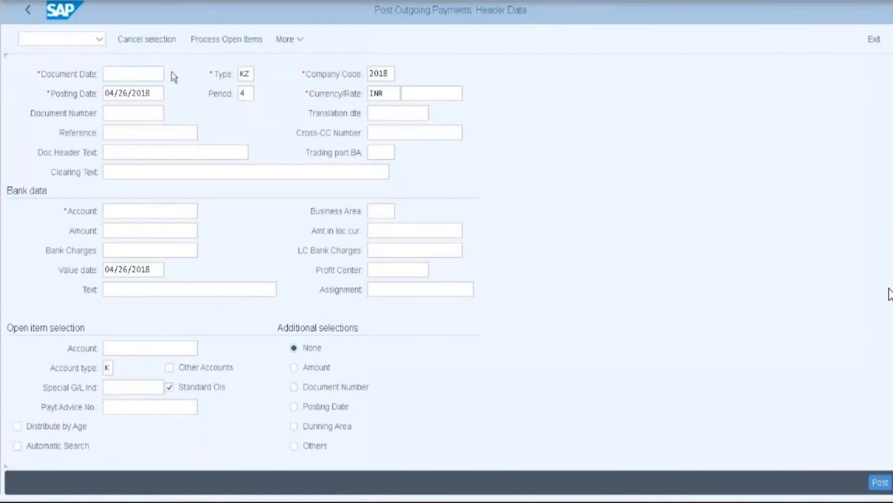
{"action": "double_click", "coordinate": [214, 303]}
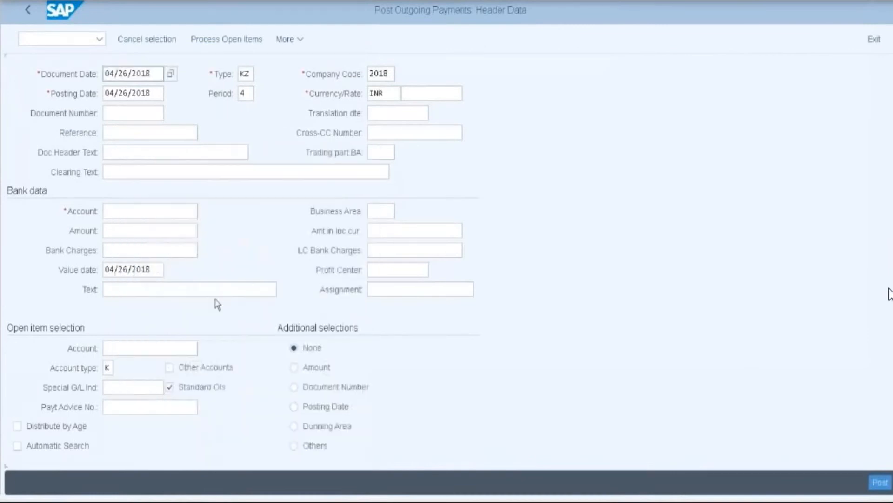
{"action": "left_click", "coordinate": [392, 75]}
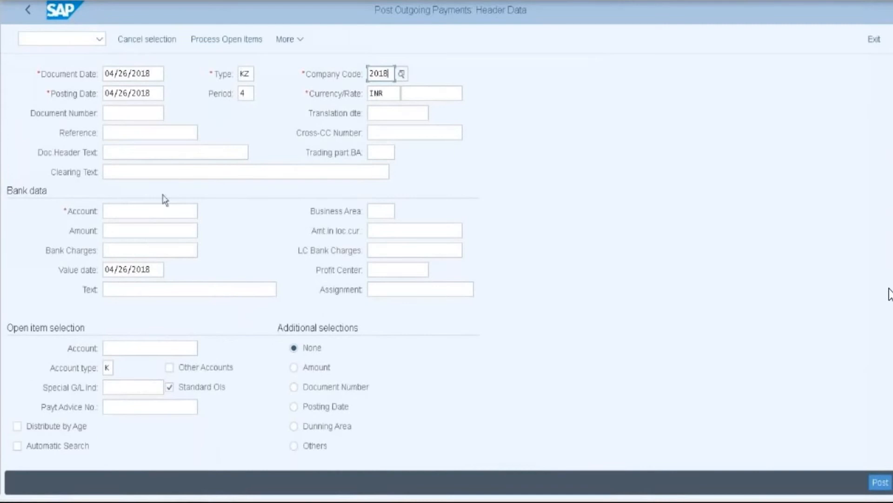
- Enter bank account 200400, amount 7000 and the vendor account for open-item selection
{"action": "left_click", "coordinate": [124, 212]}
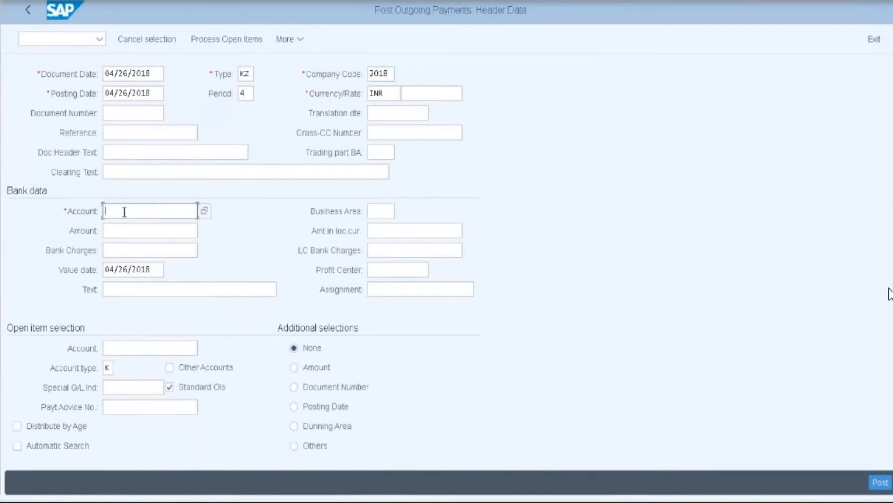
{"action": "type", "text": "2"}
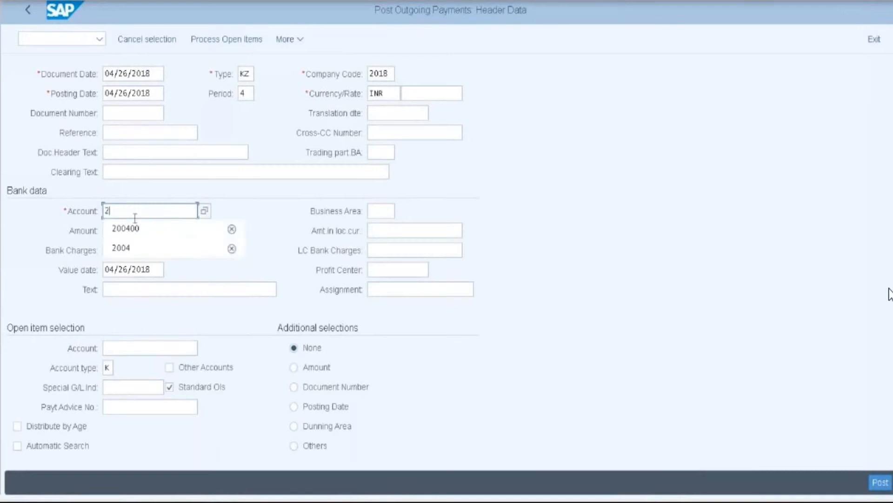
{"action": "left_click", "coordinate": [130, 230]}
{"action": "key", "text": "Tab"}
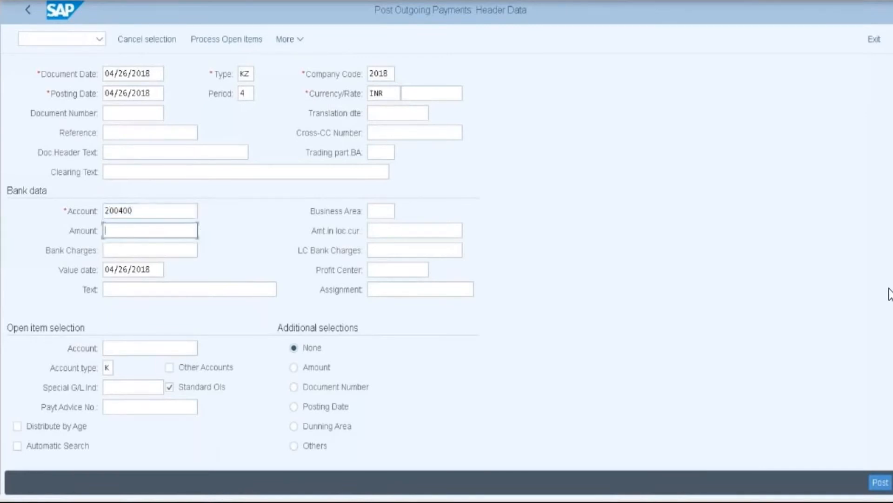
{"action": "type", "text": "7000"}
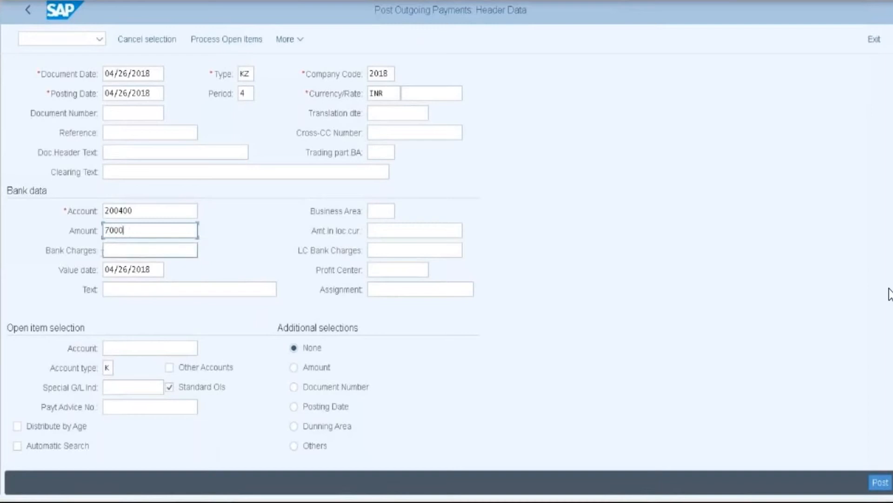
{"action": "left_click", "coordinate": [120, 350]}
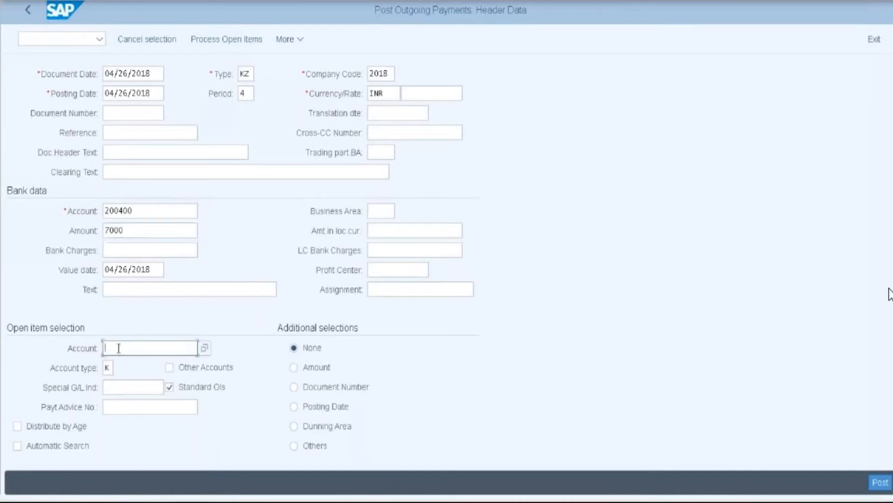
{"action": "type", "text": "1"}
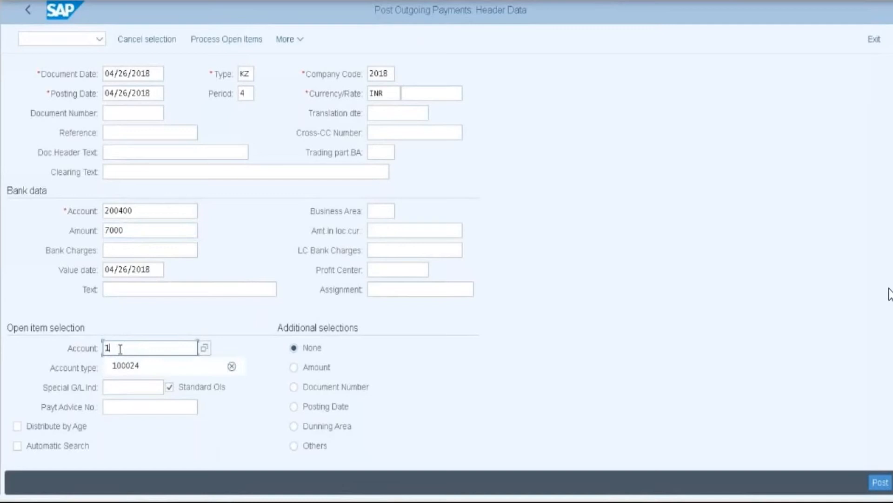
{"action": "left_click", "coordinate": [146, 372]}
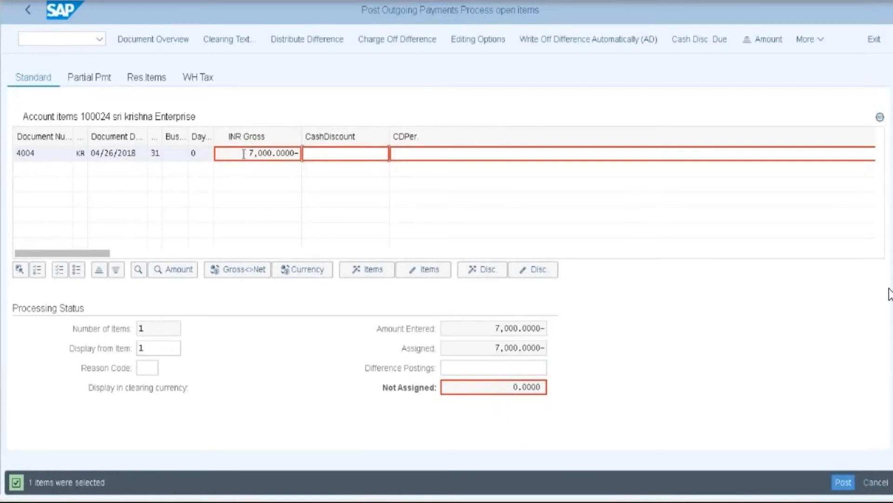
- Deactivate and reactivate open item 4004, then simulate the 7,000 payment document
{"action": "double_click", "coordinate": [274, 153]}
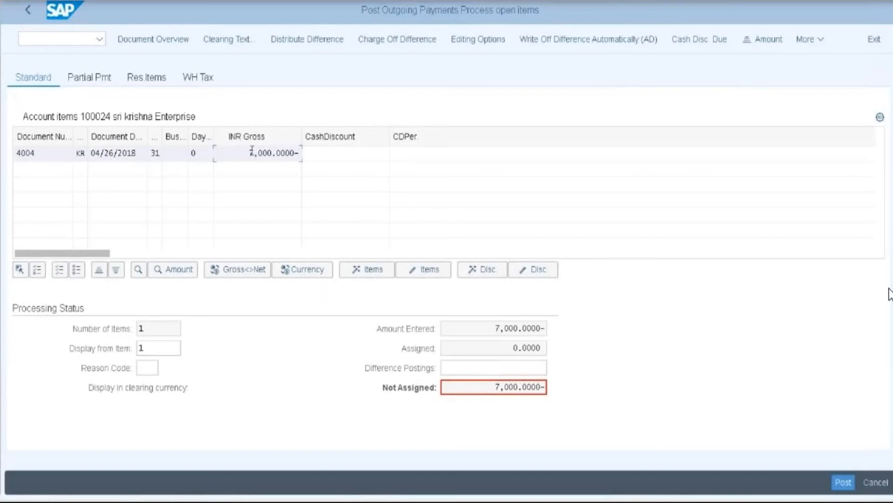
{"action": "left_click", "coordinate": [305, 153]}
{"action": "double_click", "coordinate": [305, 153]}
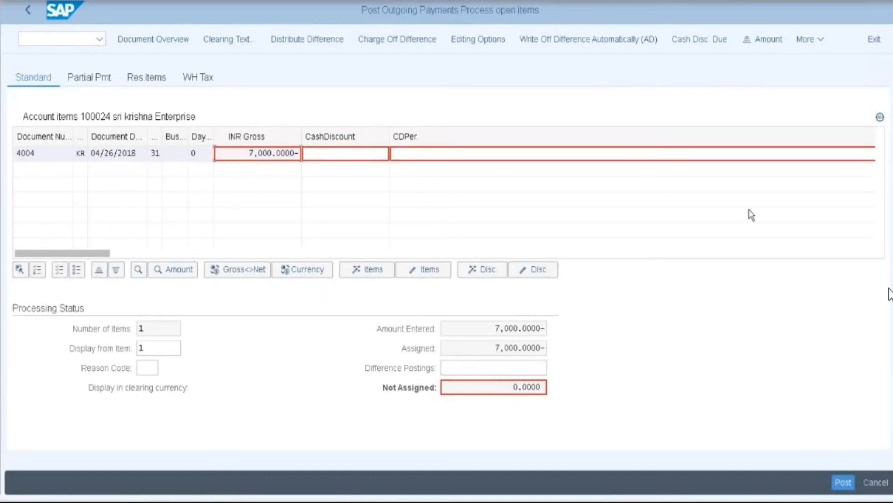
{"action": "left_click", "coordinate": [821, 40]}
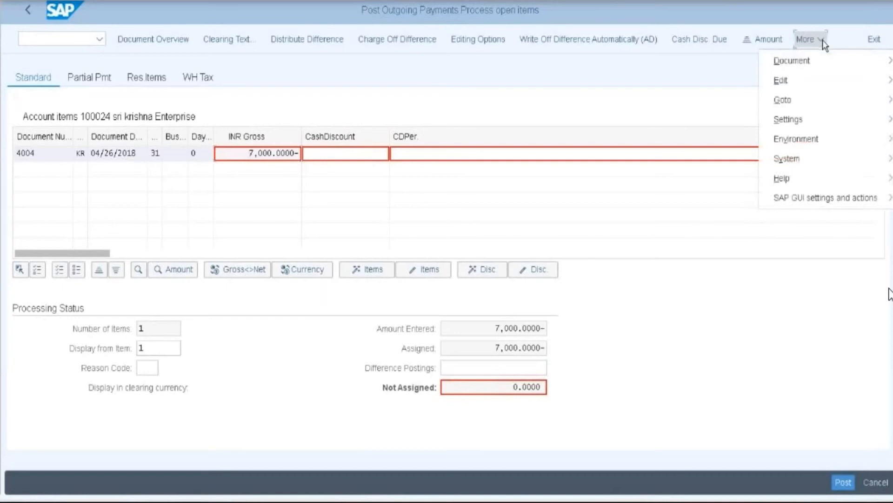
{"action": "mouse_move", "coordinate": [797, 60]}
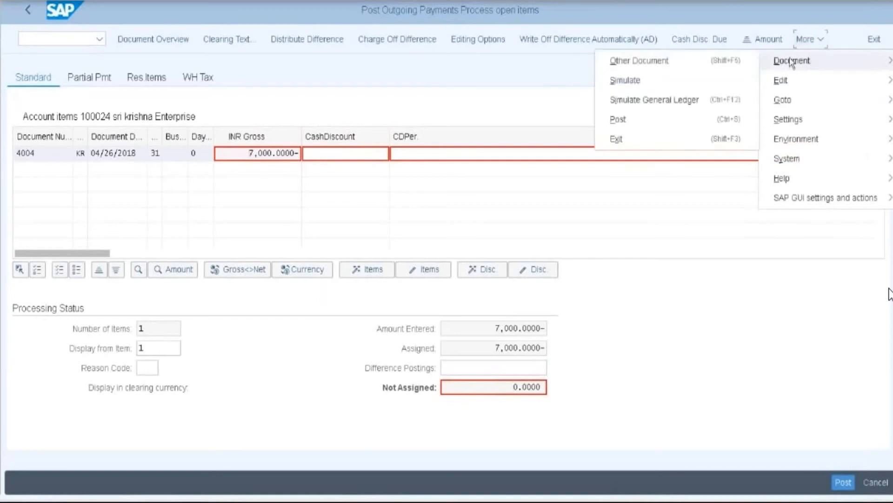
{"action": "left_click", "coordinate": [626, 80]}
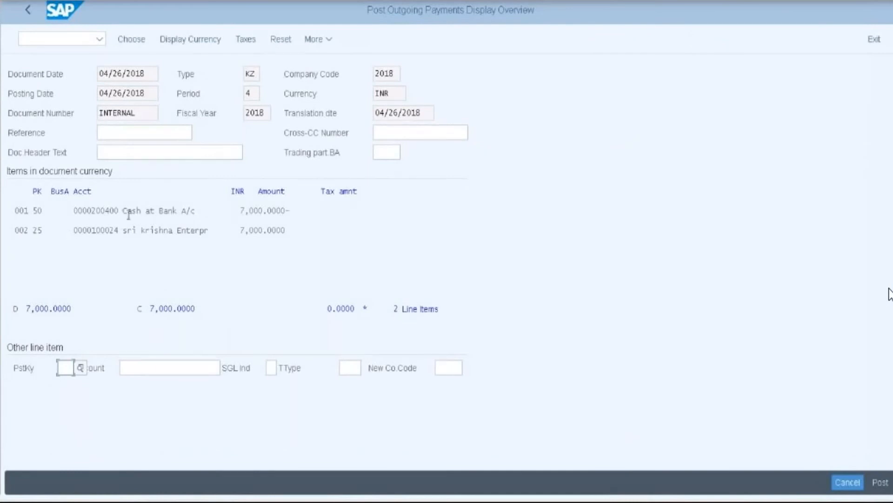
- Highlight the bank and vendor account numbers and run the General Ledger simulation
{"action": "left_click_drag", "start_coordinate": [75, 209], "coordinate": [119, 211]}
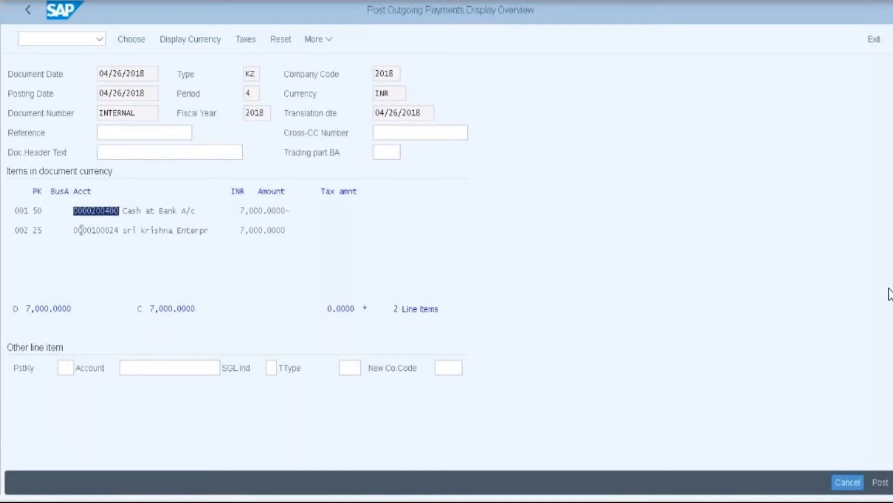
{"action": "left_click_drag", "start_coordinate": [75, 230], "coordinate": [134, 223]}
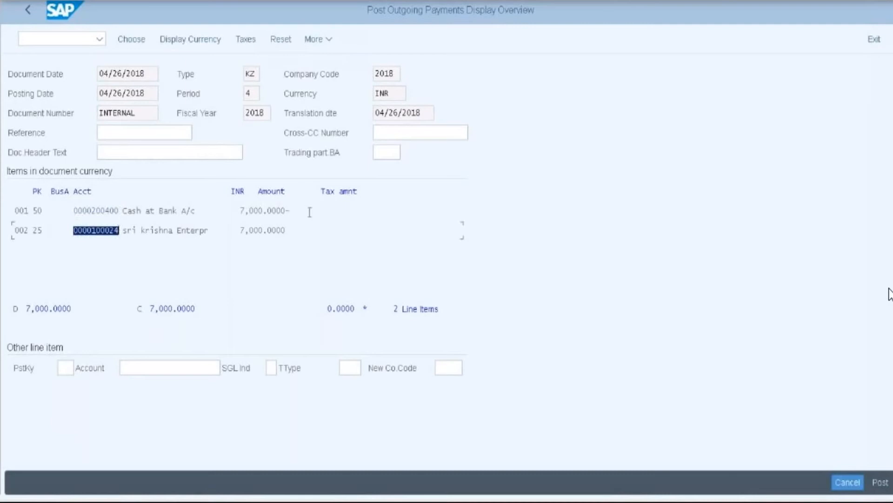
{"action": "left_click", "coordinate": [331, 40]}
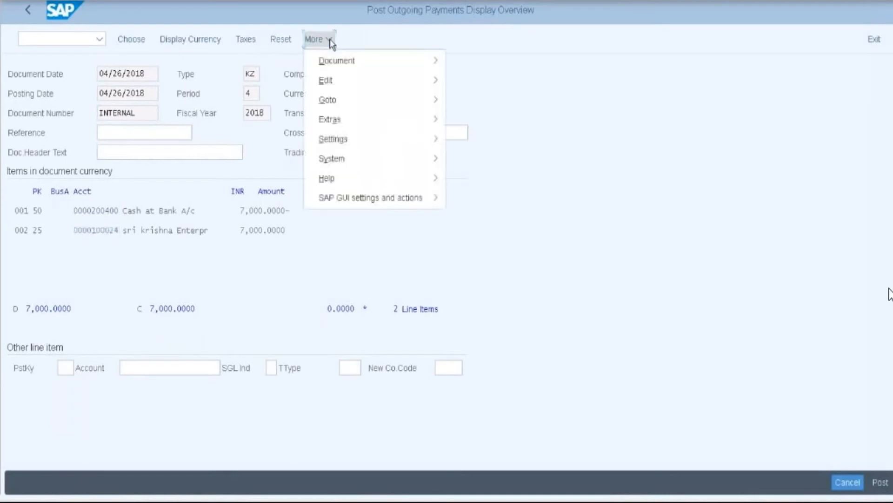
{"action": "mouse_move", "coordinate": [370, 66]}
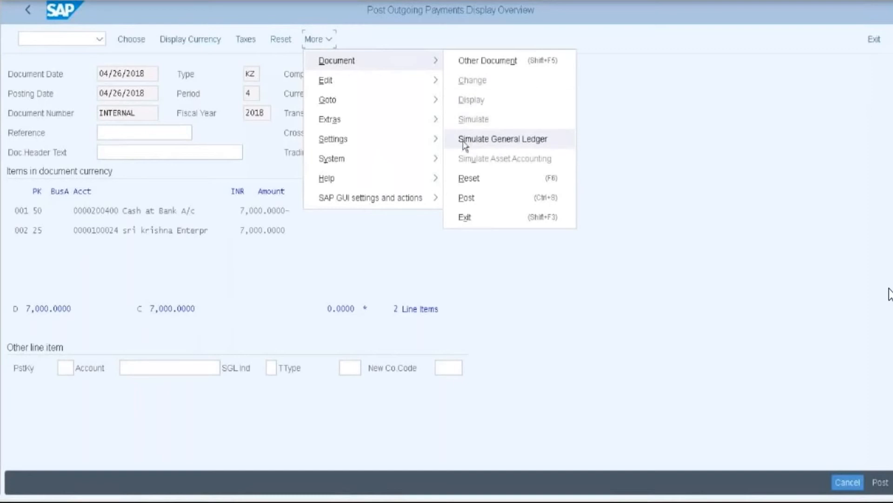
{"action": "left_click", "coordinate": [500, 146]}
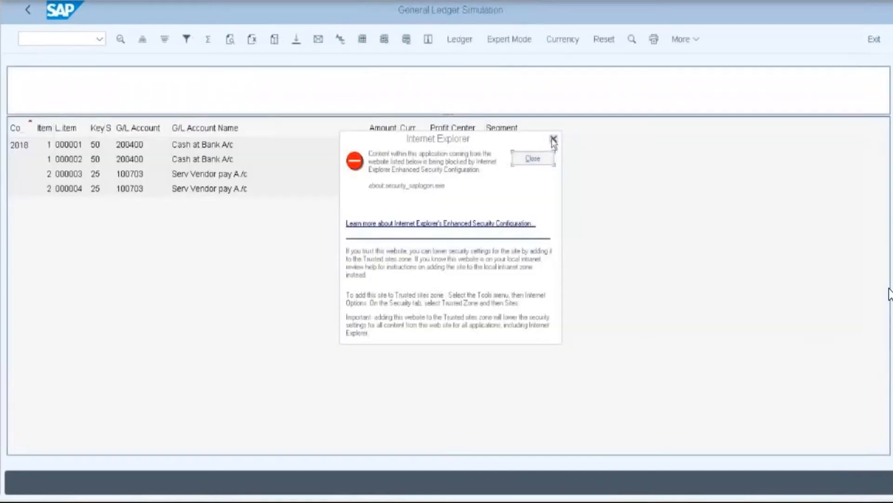
- Dismiss the browser security warning, review the 3,000/4,000 ledger split, and go back
{"action": "left_click", "coordinate": [553, 140]}
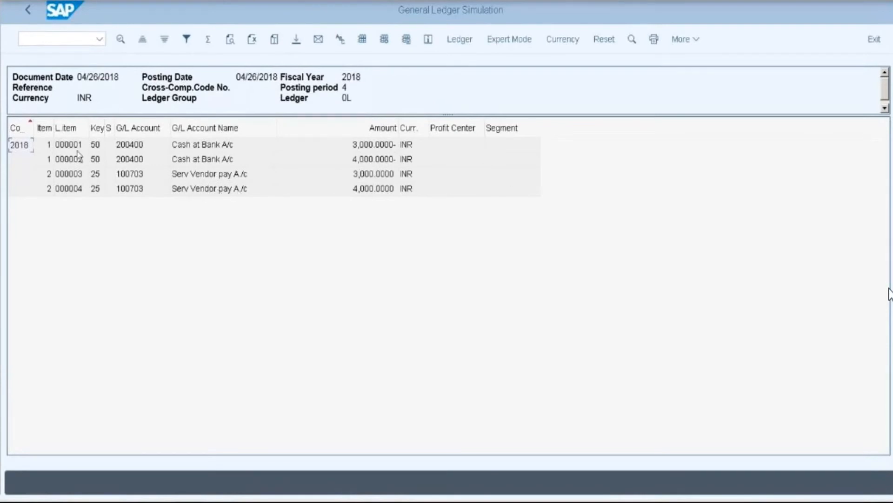
{"action": "left_click", "coordinate": [26, 10]}
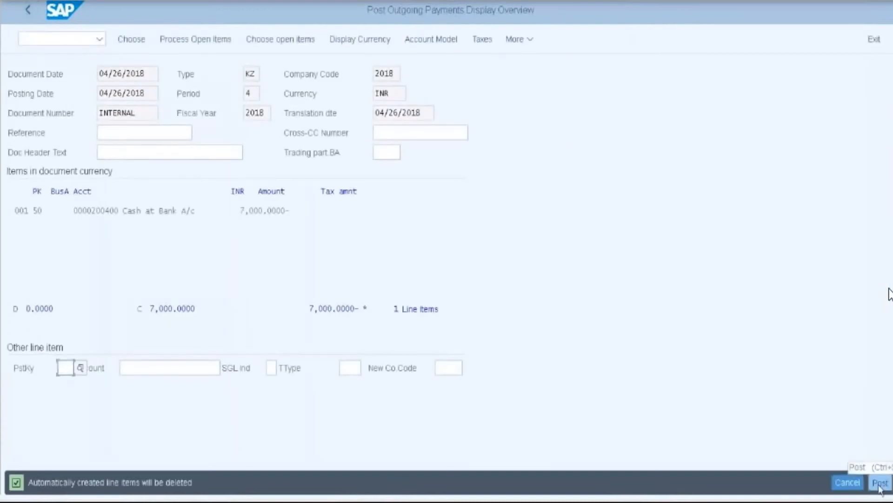
- Post the payment as document 3005 and copy the confirmation message
{"action": "left_click", "coordinate": [880, 483]}
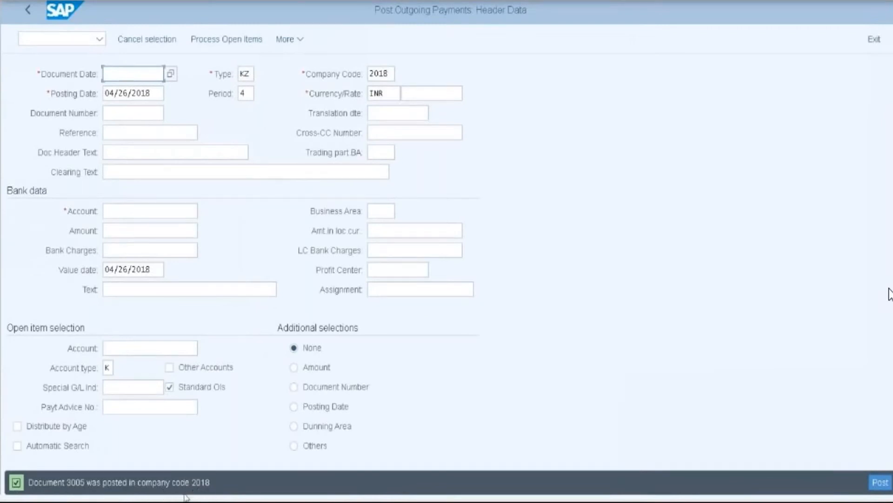
{"action": "left_click", "coordinate": [28, 481]}
{"action": "left_click_drag", "start_coordinate": [180, 481], "coordinate": [209, 482]}
{"action": "key", "text": "ctrl+c"}
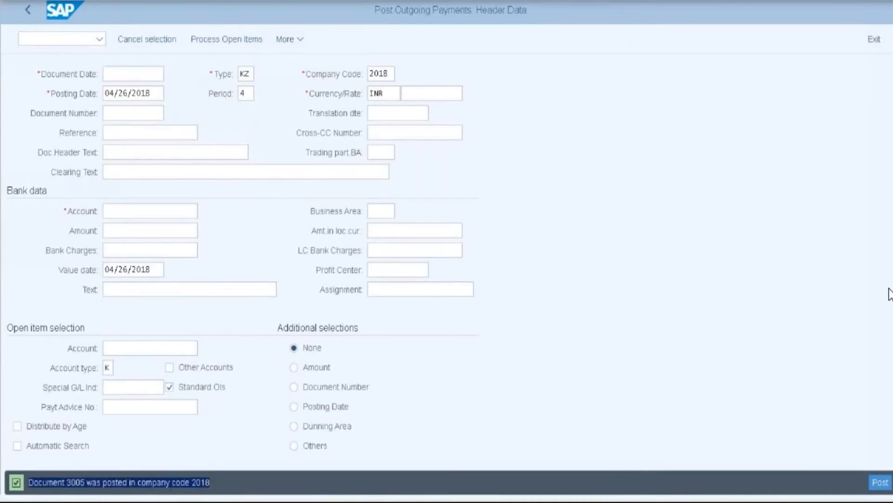
{"action": "key", "text": "alt+Tab"}
- Paste the document 3005 confirmation into Notepad and switch back to SAP GUI
{"action": "key", "text": "ctrl+v"}
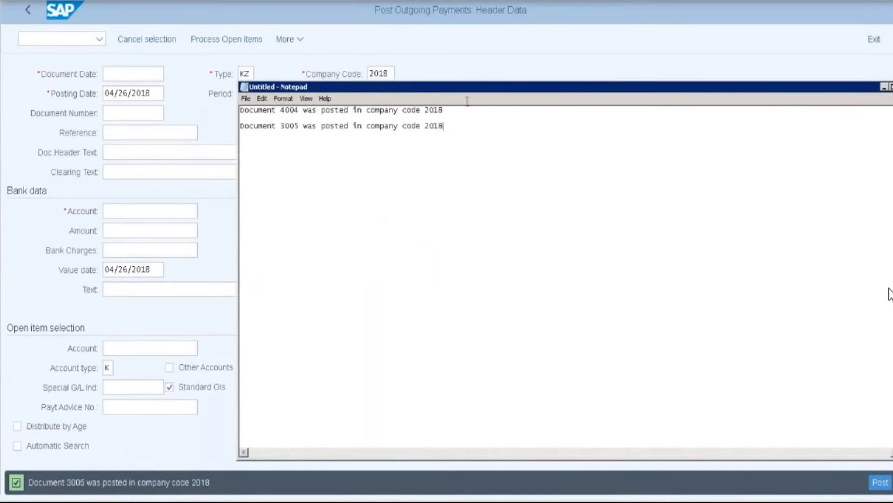
{"action": "key", "text": "alt+Tab"}
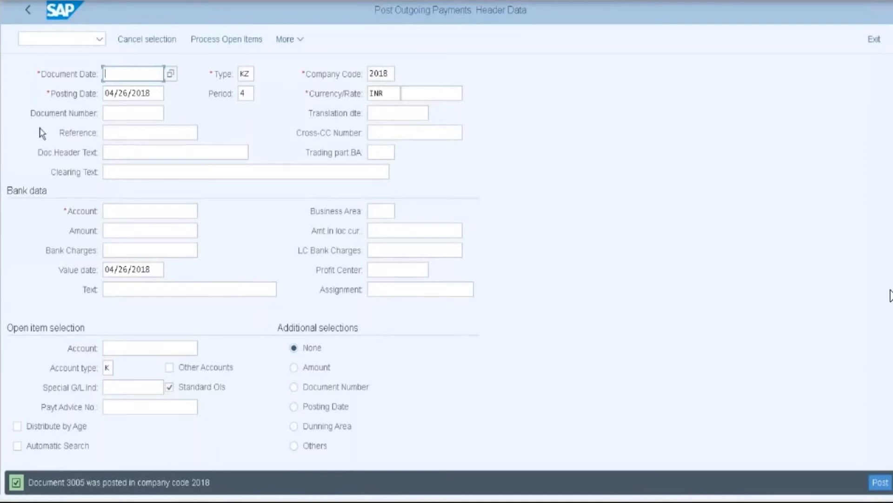
- Run FBL1N with All items, review the 12 items with 4004 cleared by 3005, then go back
{"action": "key", "text": "F3"}
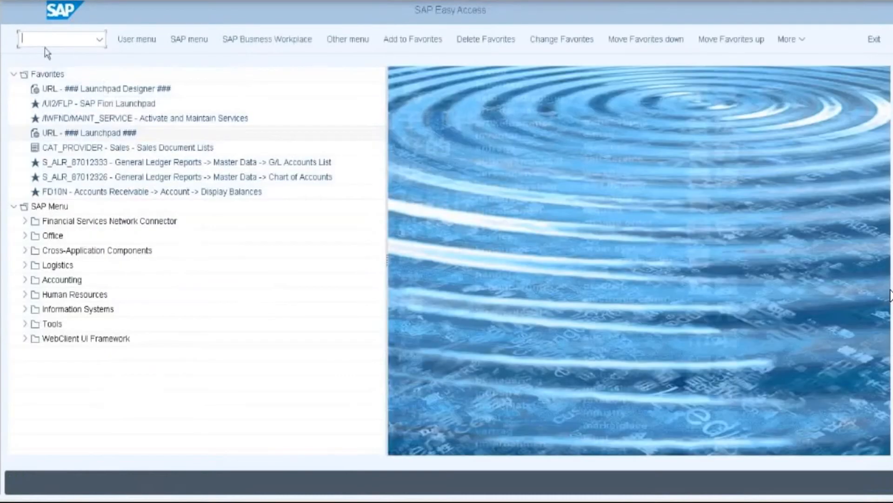
{"action": "type", "text": "fbl1n"}
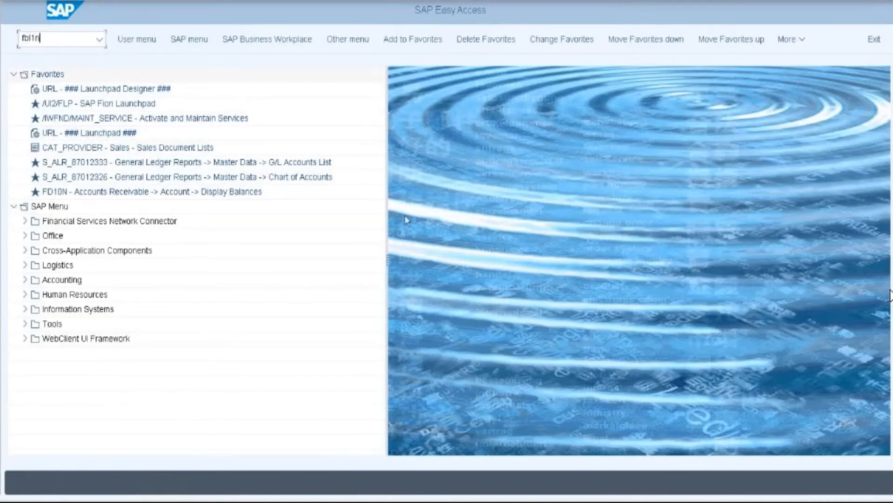
{"action": "key", "text": "Return"}
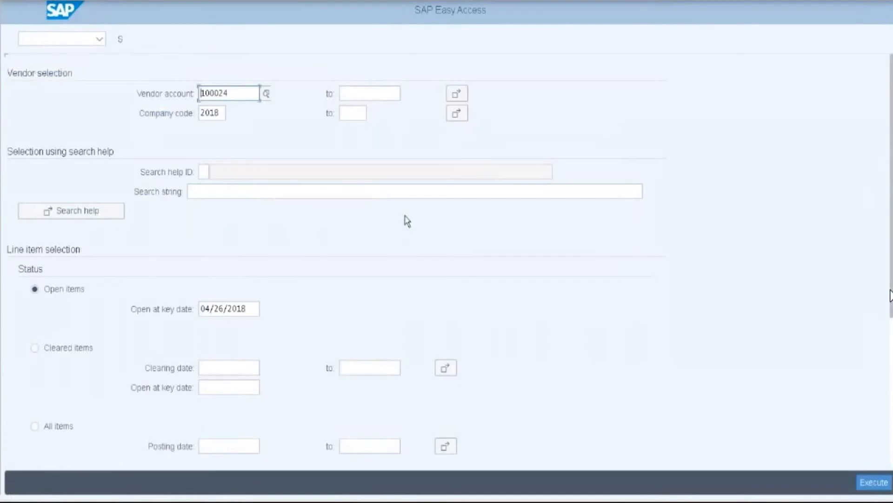
{"action": "left_click", "coordinate": [45, 427]}
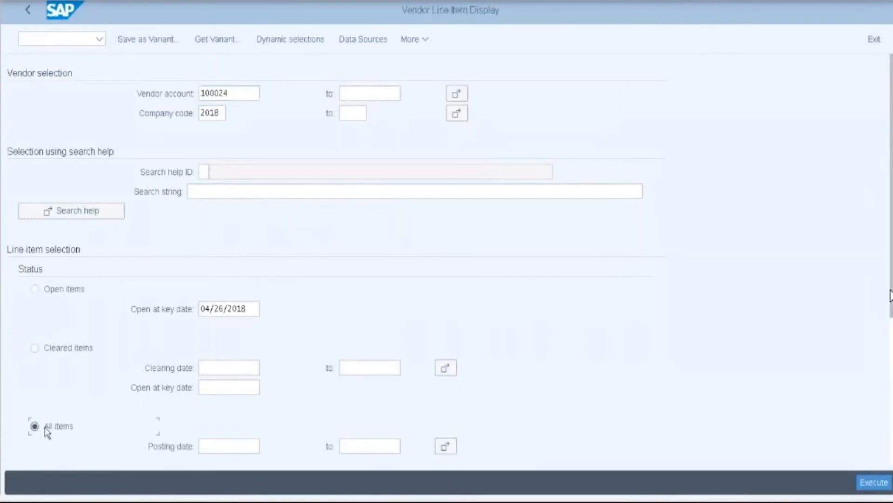
{"action": "left_click", "coordinate": [874, 485]}
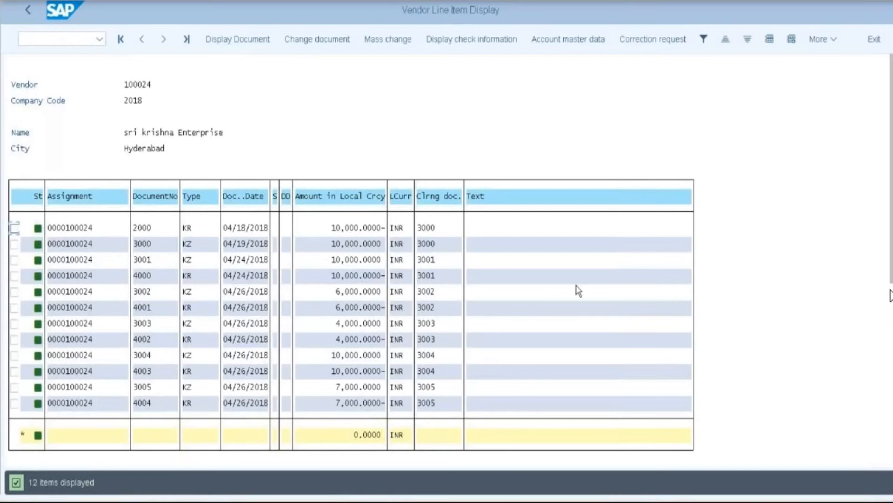
{"action": "left_click", "coordinate": [27, 14]}
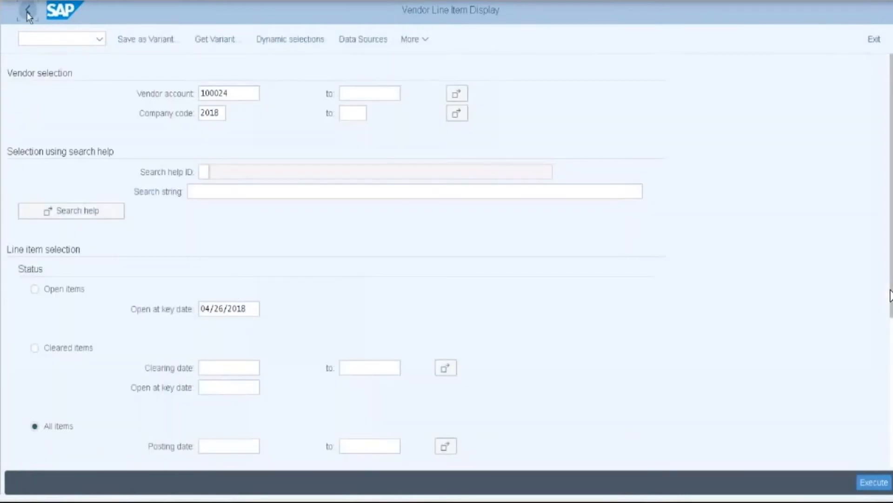
- Start a G/L account posting (F-02) with document date 04/26/2018
{"action": "left_click", "coordinate": [27, 16]}
{"action": "left_click", "coordinate": [38, 39]}
{"action": "type", "text": "f-02"}
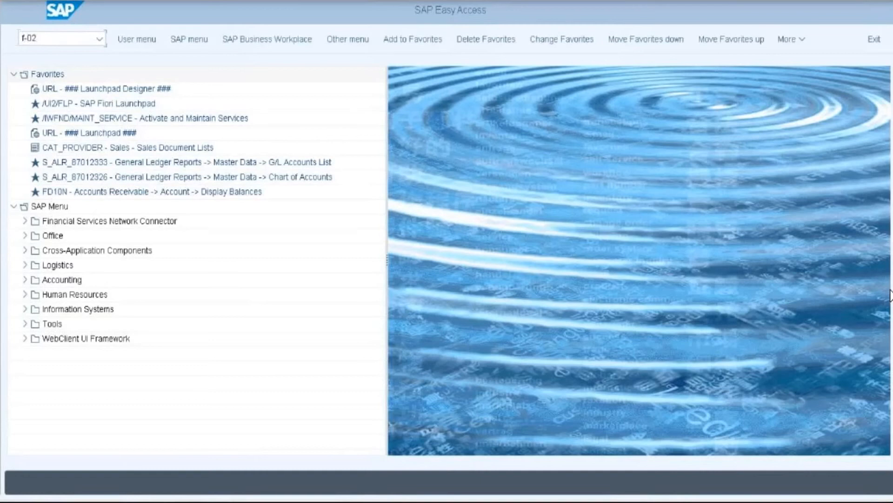
{"action": "key", "text": "Return"}
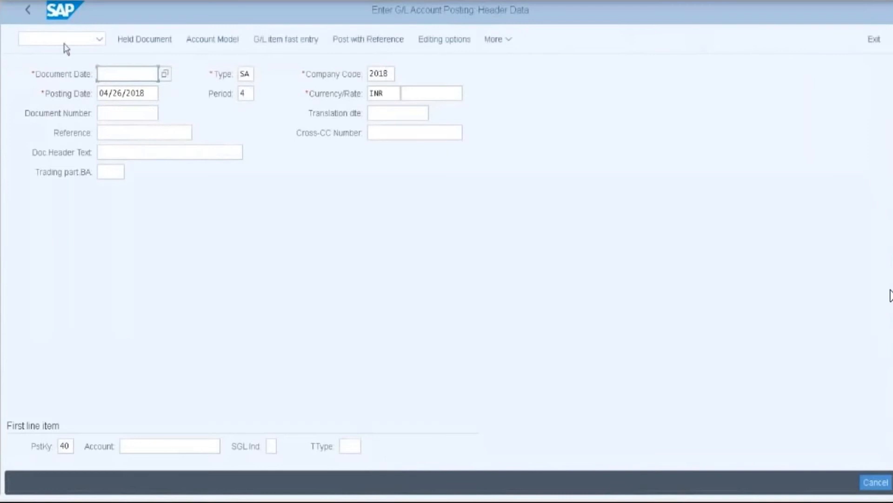
{"action": "left_click", "coordinate": [165, 74]}
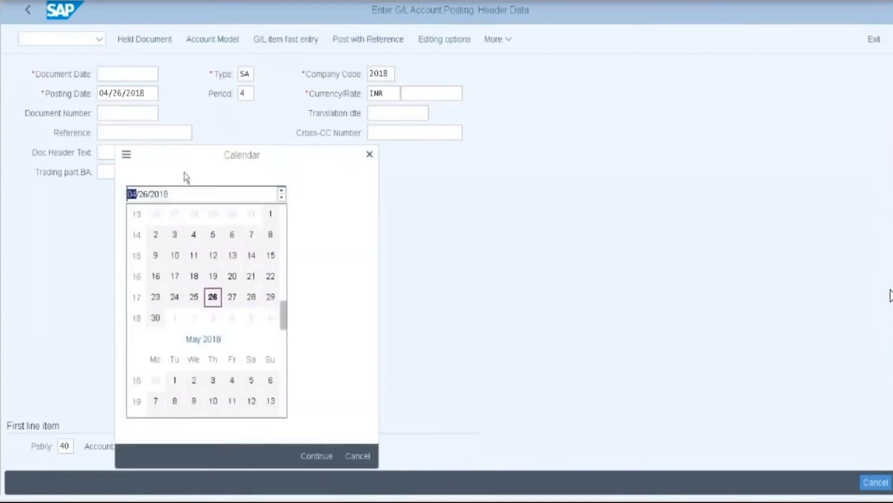
{"action": "double_click", "coordinate": [212, 297]}
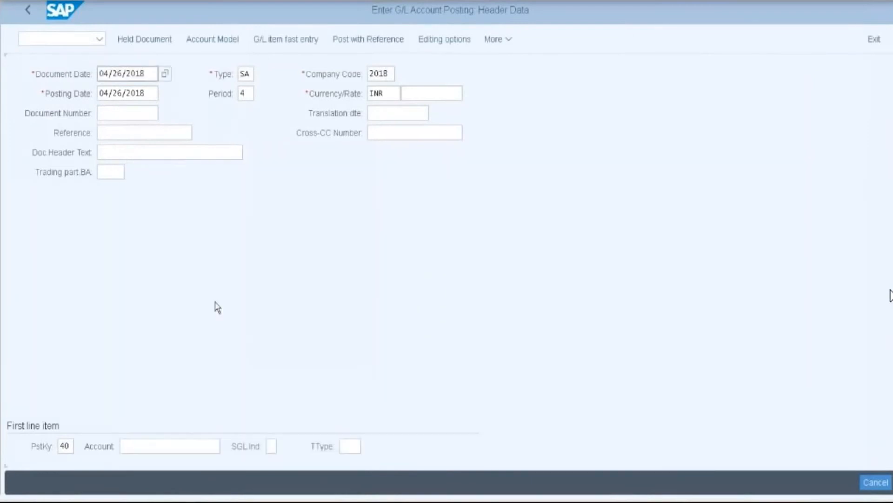
{"action": "left_click", "coordinate": [386, 80]}
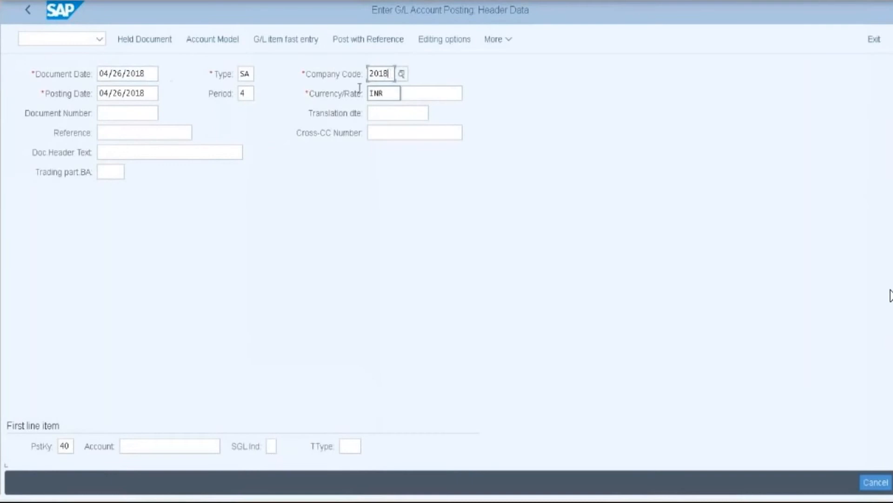
- Debit Cash at Bank account 200400 with 20000 INR in business area 11B1
{"action": "left_click", "coordinate": [125, 447]}
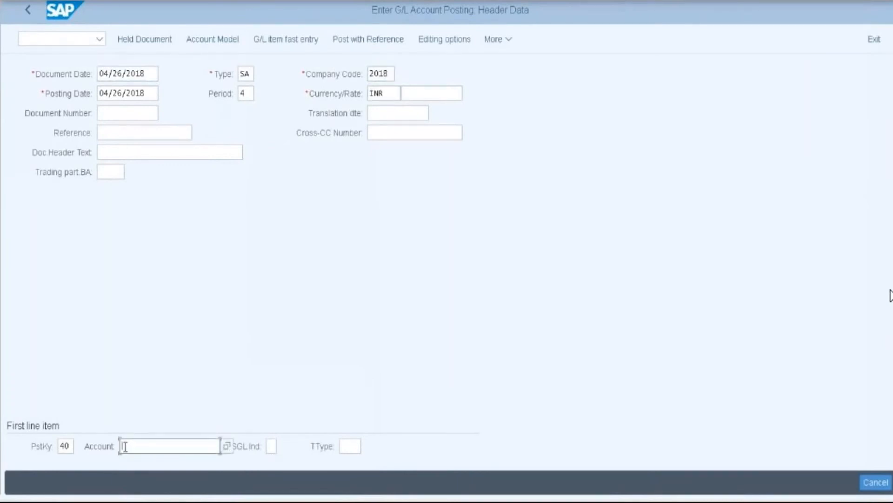
{"action": "type", "text": "200"}
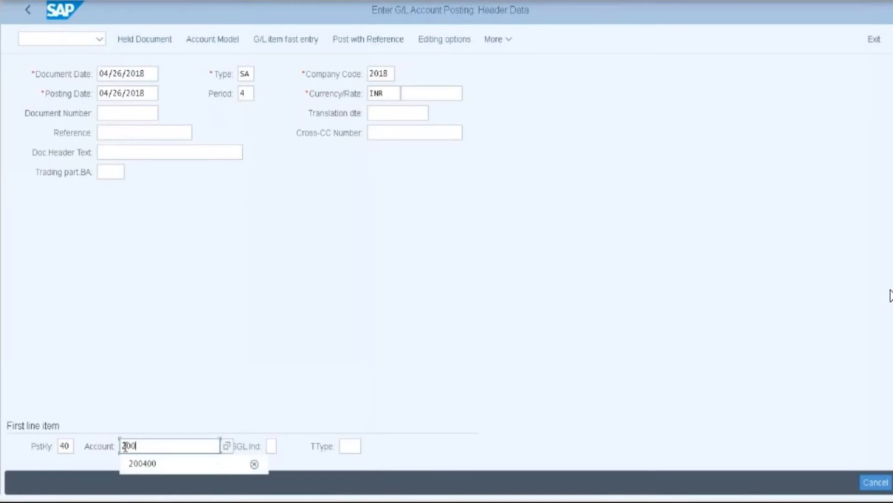
{"action": "left_click", "coordinate": [142, 463]}
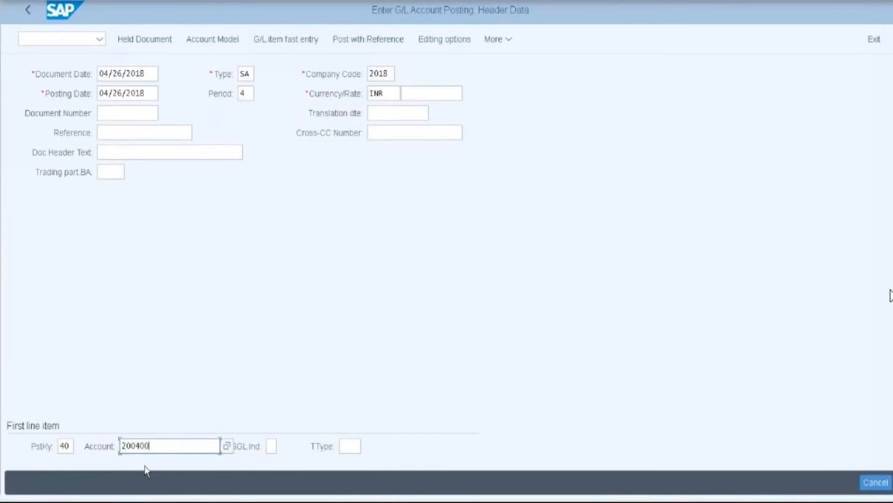
{"action": "key", "text": "Return"}
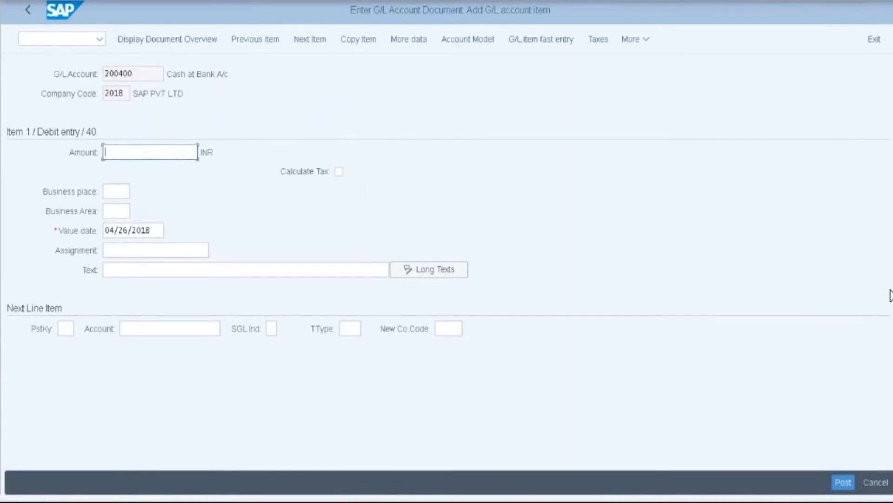
{"action": "type", "text": "0000"}
{"action": "left_click", "coordinate": [110, 211]}
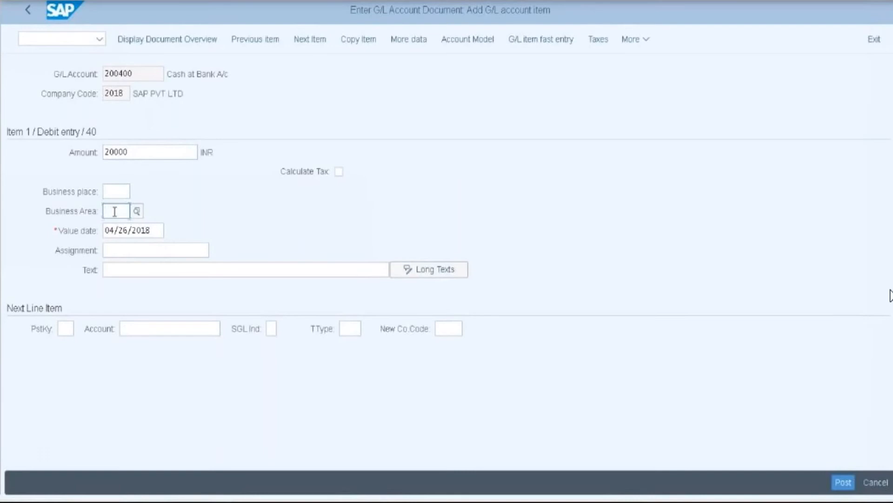
{"action": "type", "text": "11B"}
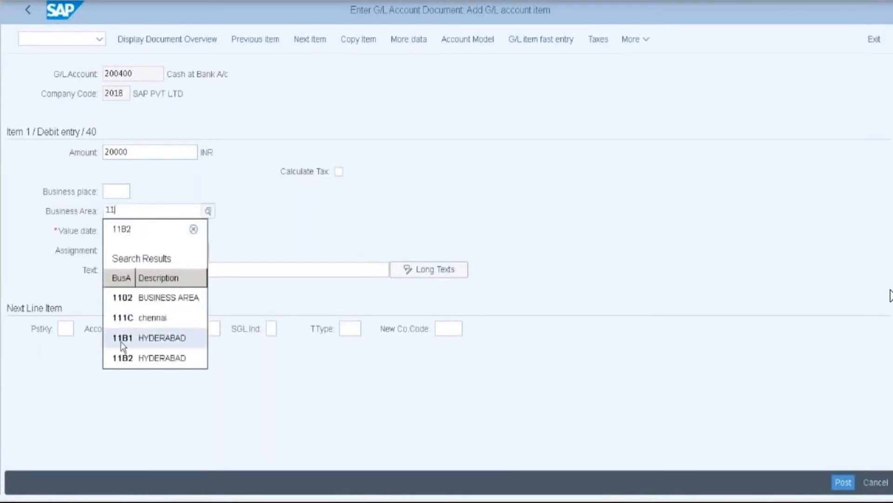
{"action": "left_click", "coordinate": [121, 342]}
- Set the next line to posting key 50 with account 100000
{"action": "left_click", "coordinate": [65, 330]}
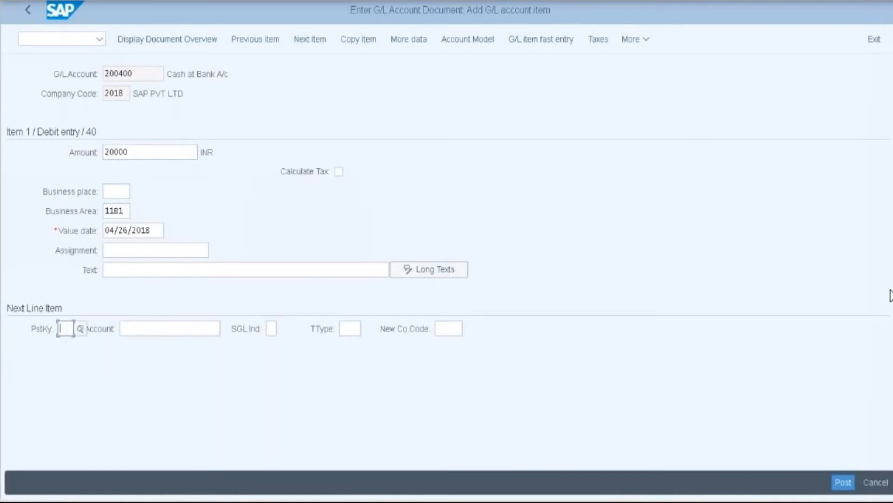
{"action": "type", "text": "4"}
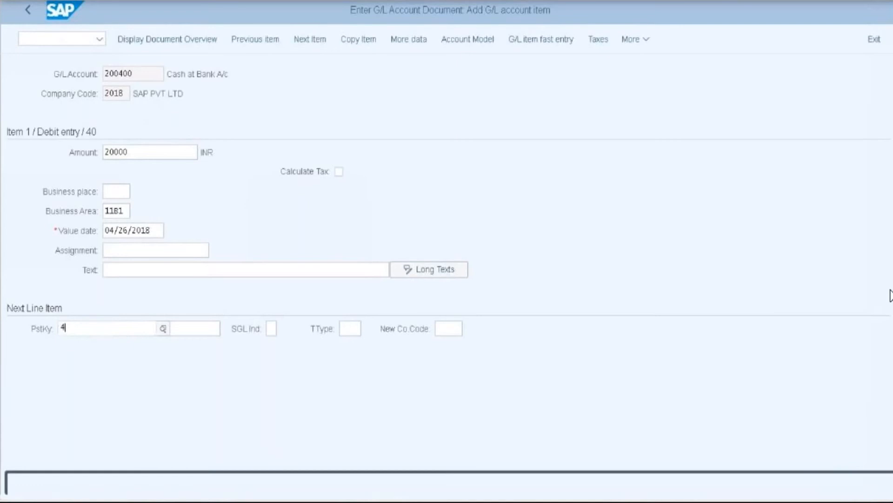
{"action": "type", "text": "0"}
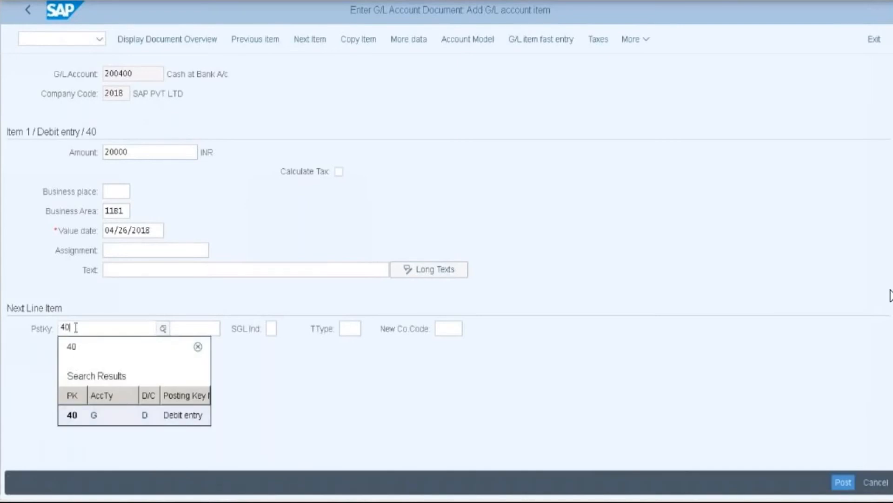
{"action": "key", "text": "BackSpace"}
{"action": "key", "text": "BackSpace"}
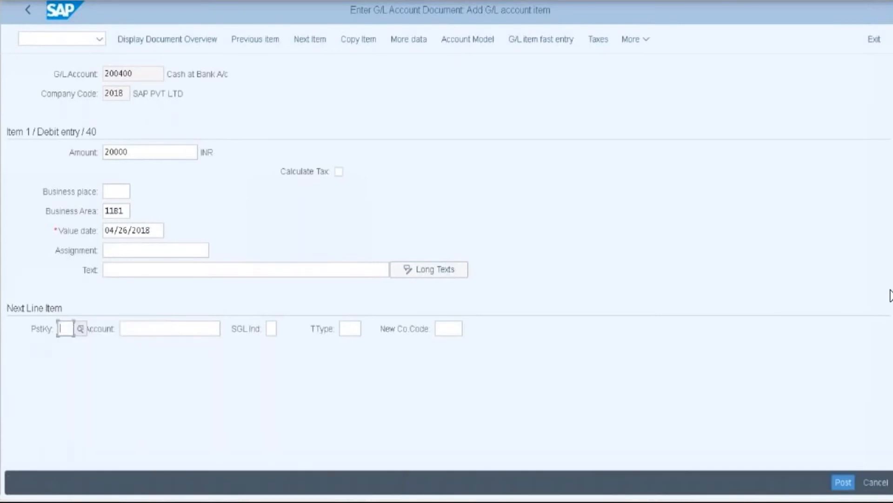
{"action": "type", "text": "50"}
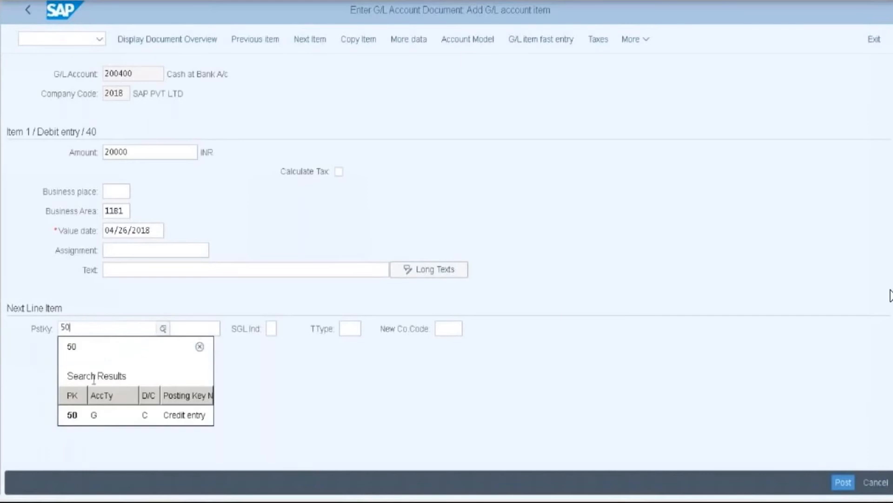
{"action": "left_click", "coordinate": [184, 418]}
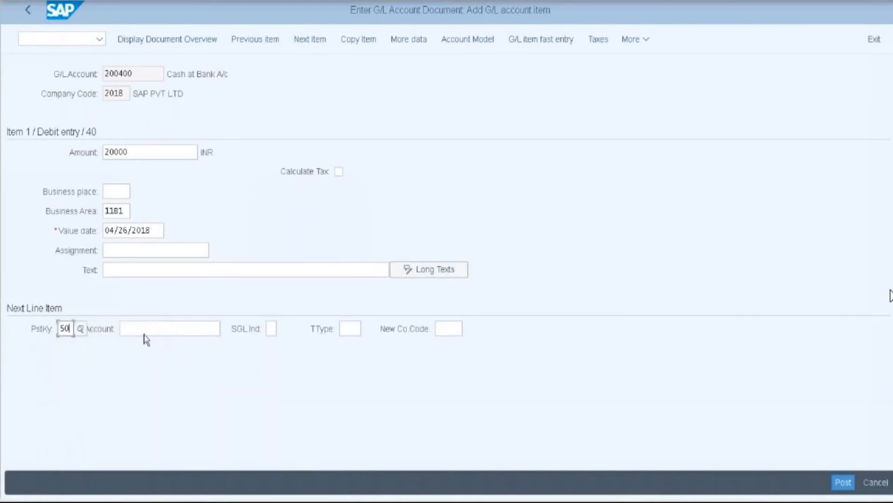
{"action": "key", "text": "Tab"}
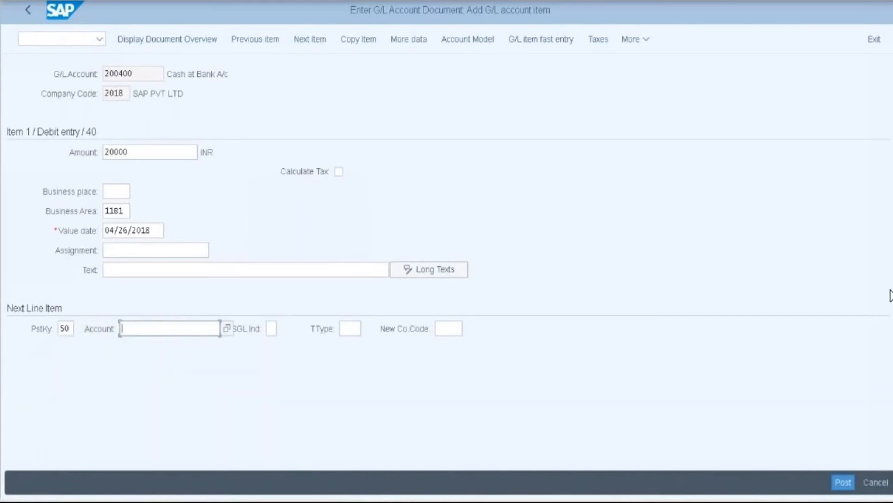
{"action": "type", "text": "100000"}
- Give the debit item the text 'Zero Balancing Testing' and open the 100000 credit item
{"action": "left_click", "coordinate": [124, 269]}
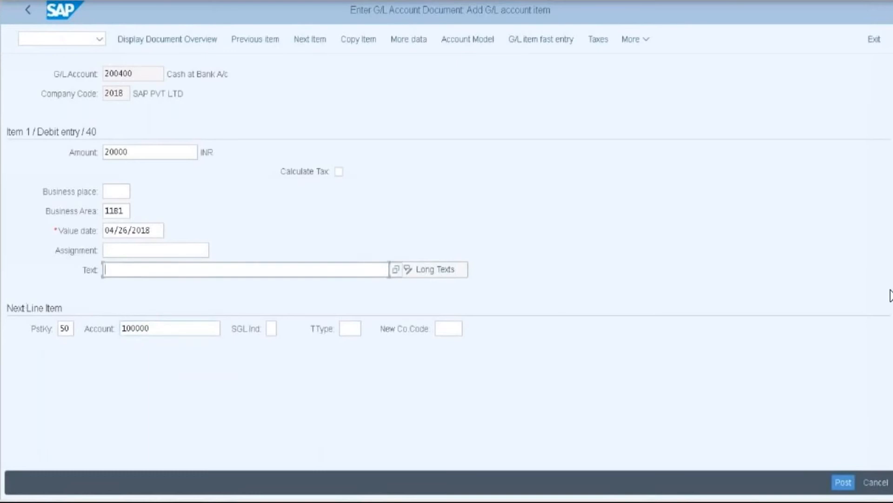
{"action": "type", "text": "Zero Balancing Tes"}
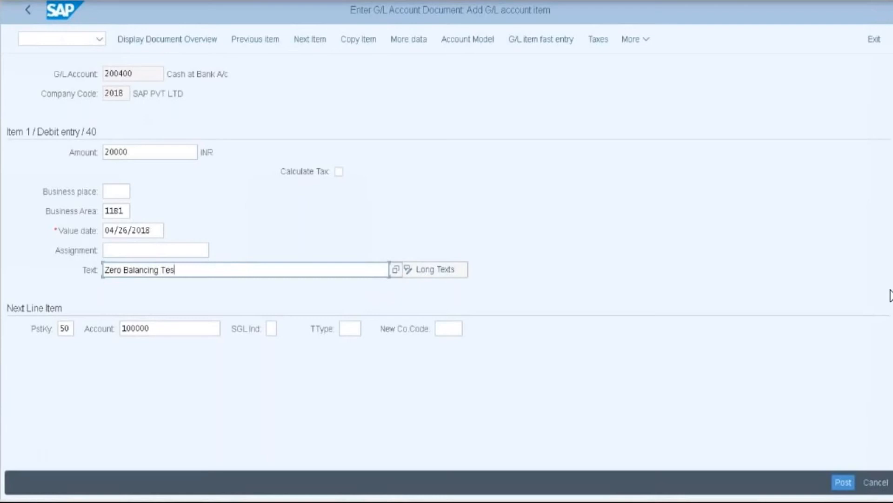
{"action": "type", "text": "ting"}
{"action": "left_click", "coordinate": [176, 329]}
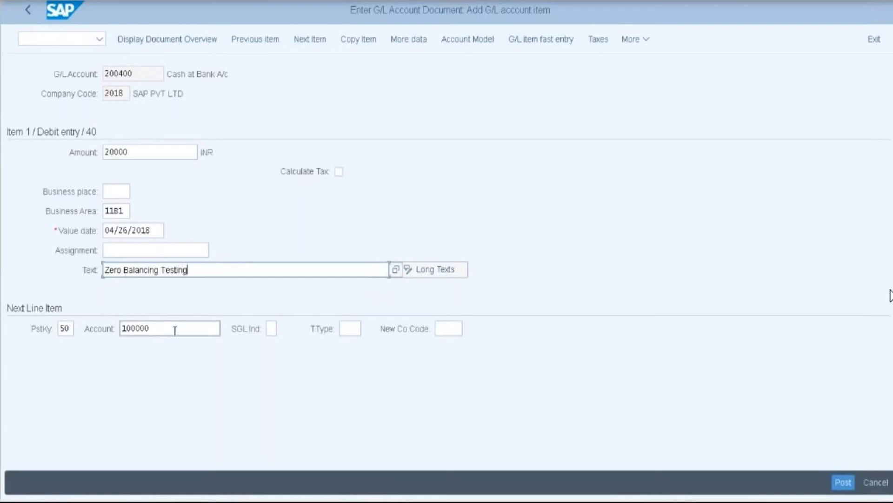
{"action": "key", "text": "Return"}
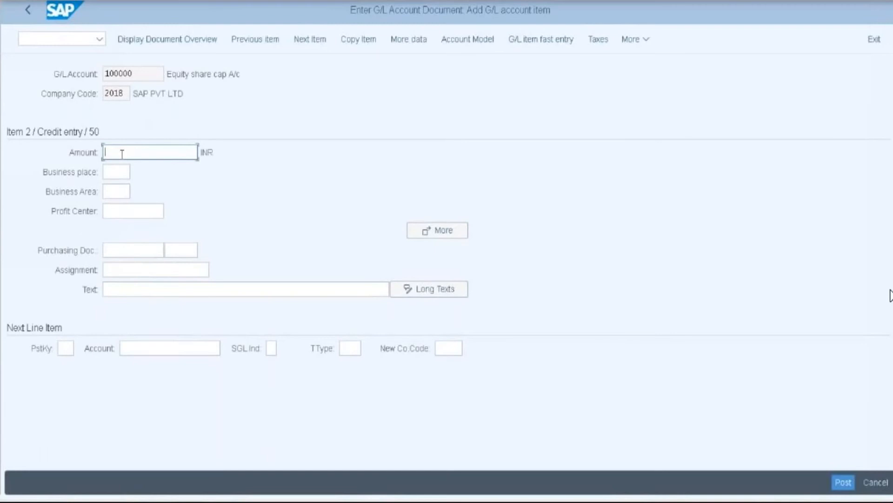
- On credit item 2 for account 100000, enter 20000, business area 11B2 and text 'Zero Balancing Testing'
{"action": "type", "text": "20000"}
{"action": "left_click", "coordinate": [113, 192]}
{"action": "type", "text": "1"}
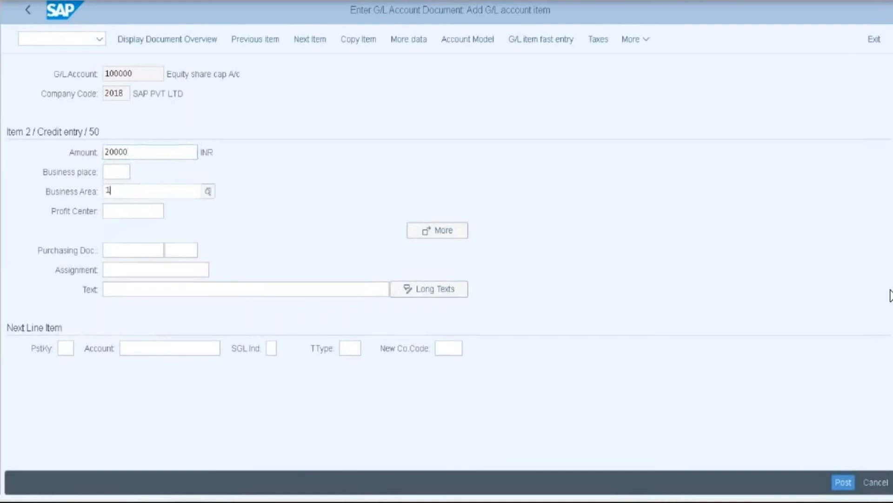
{"action": "type", "text": "1"}
{"action": "left_click", "coordinate": [132, 342]}
{"action": "left_click", "coordinate": [117, 289]}
{"action": "type", "text": "Z"}
{"action": "left_click", "coordinate": [125, 310]}
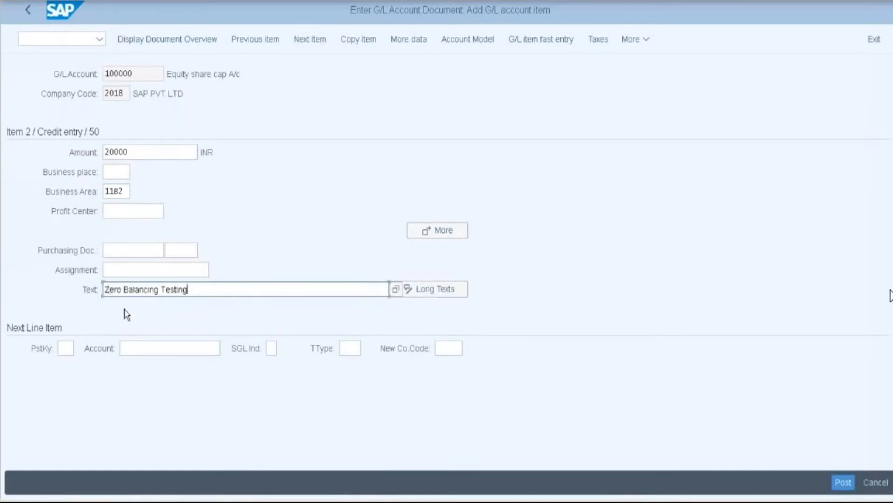
{"action": "left_click", "coordinate": [63, 348]}
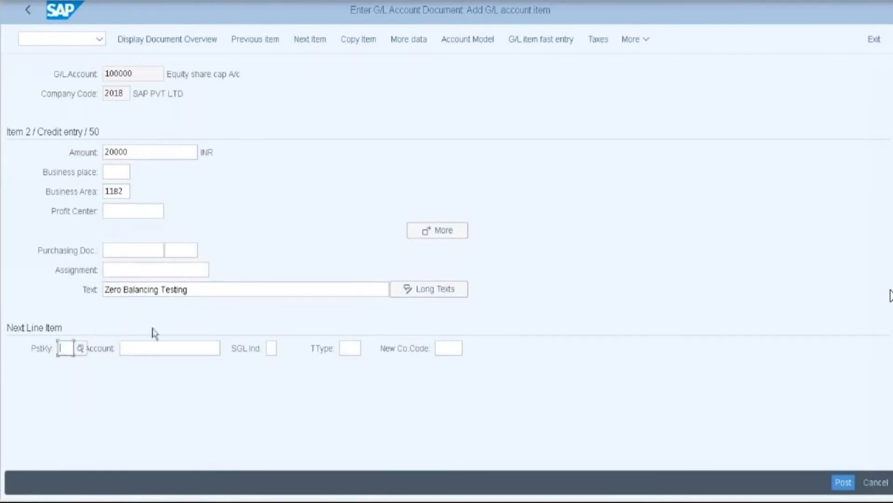
{"action": "left_click", "coordinate": [215, 292]}
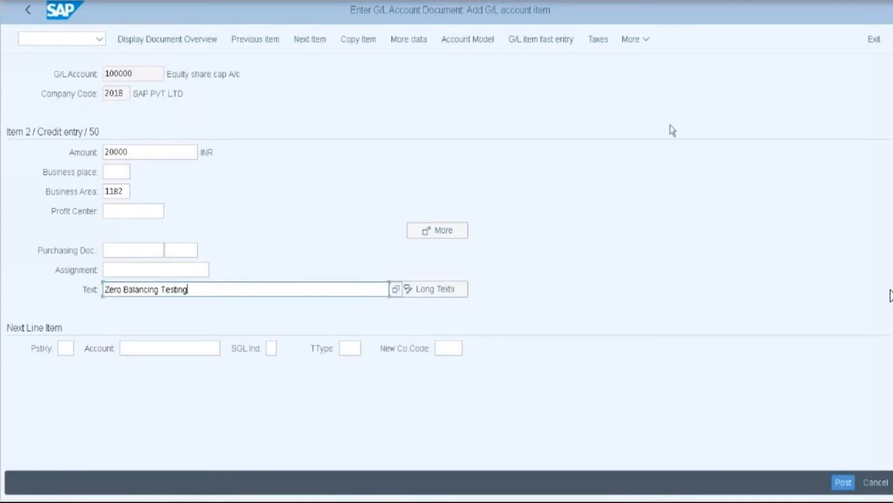
- Simulate the document and mark the 20,000 debit amount and business area 11B1
{"action": "left_click", "coordinate": [645, 40]}
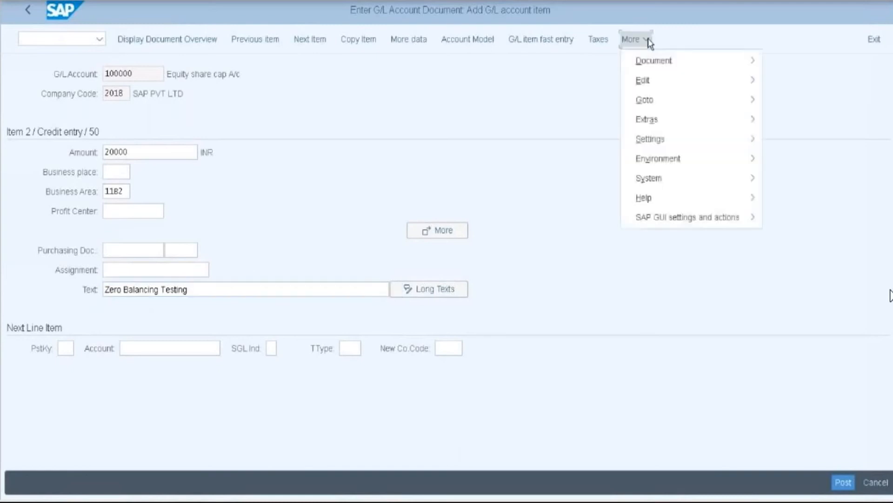
{"action": "mouse_move", "coordinate": [653, 63]}
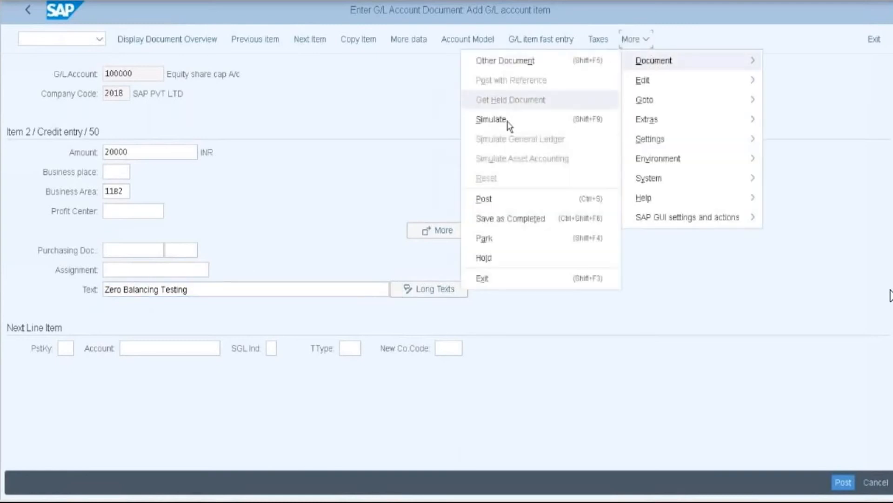
{"action": "left_click", "coordinate": [507, 128]}
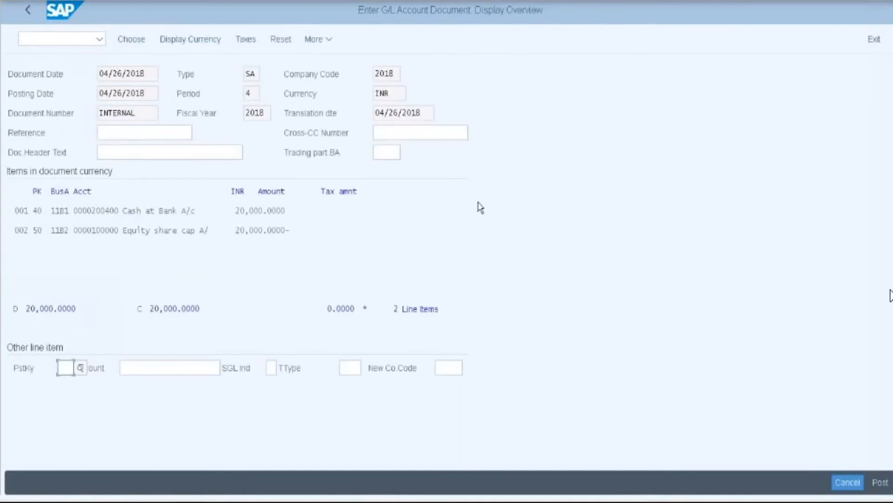
{"action": "left_click_drag", "start_coordinate": [232, 210], "coordinate": [285, 210]}
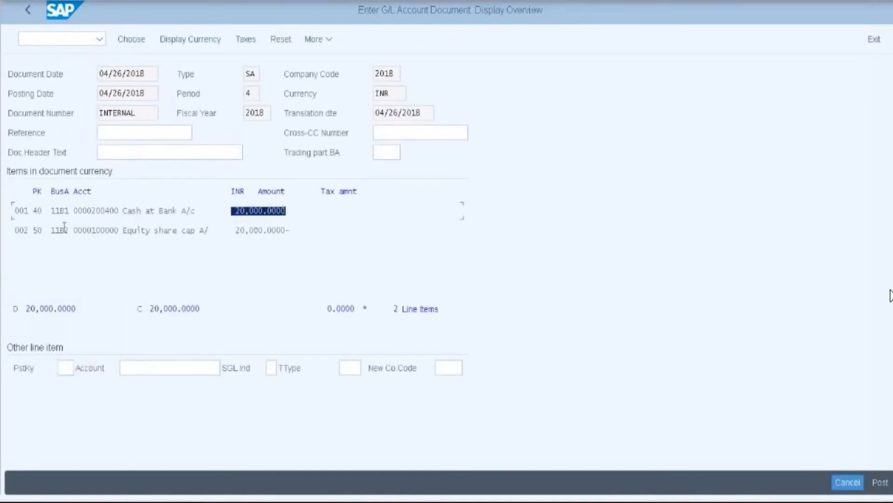
{"action": "left_click_drag", "start_coordinate": [51, 210], "coordinate": [69, 210]}
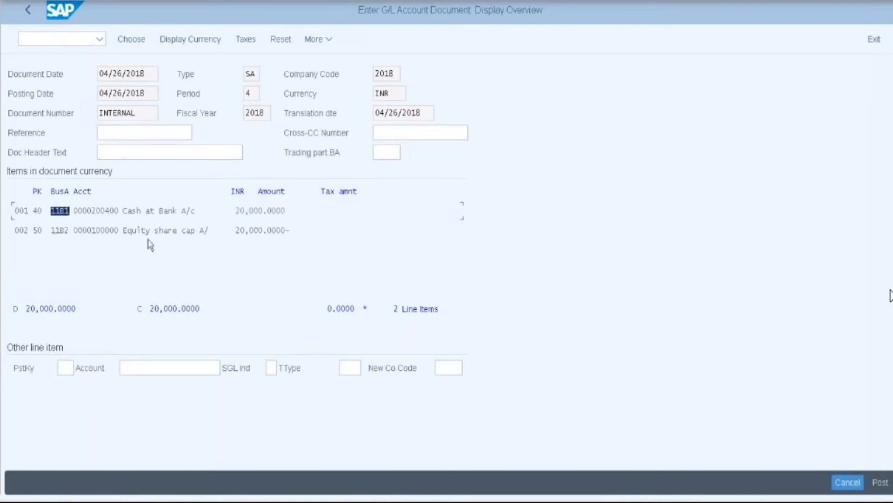
- Run the General Ledger simulation to show the 100998 zero-balance clearing lines
{"action": "left_click", "coordinate": [330, 40]}
{"action": "mouse_move", "coordinate": [381, 66]}
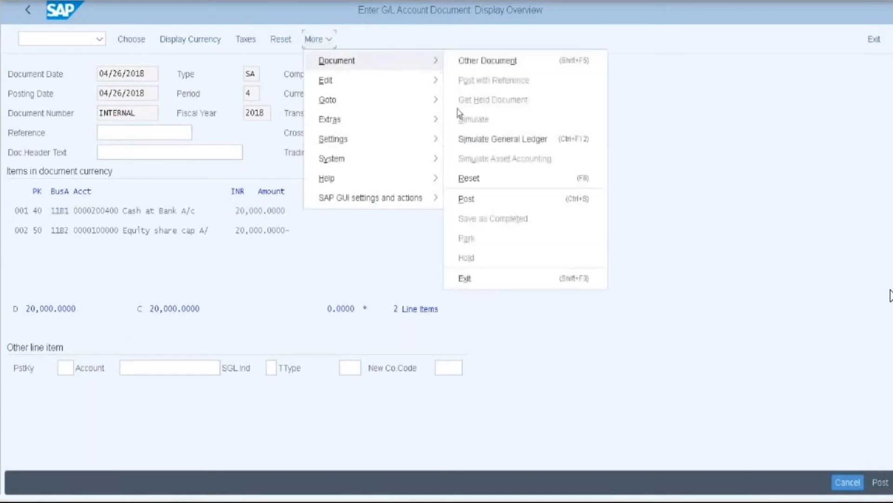
{"action": "left_click", "coordinate": [494, 140]}
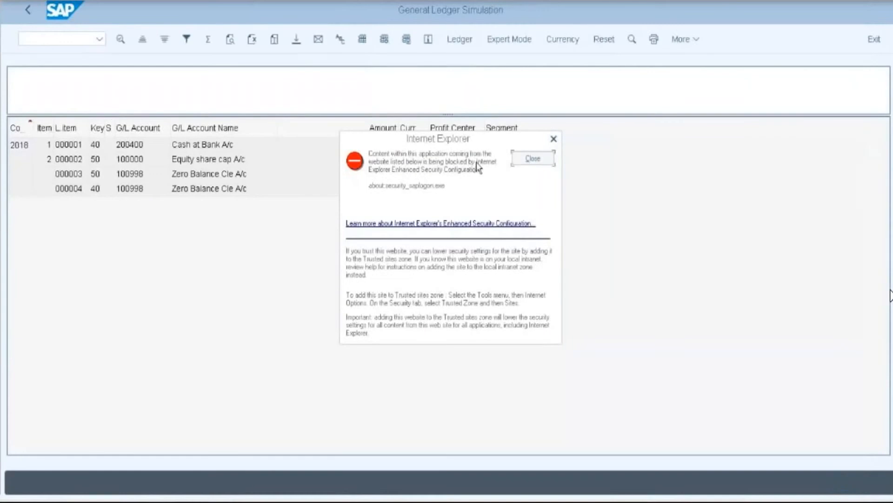
- Dismiss the browser warning, check the four ledger lines, and return to the document overview
{"action": "left_click", "coordinate": [553, 139]}
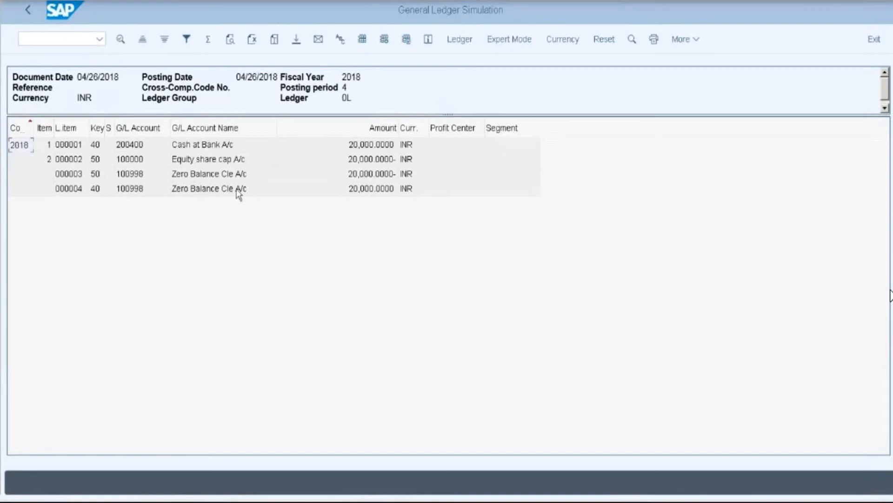
{"action": "left_click", "coordinate": [29, 11]}
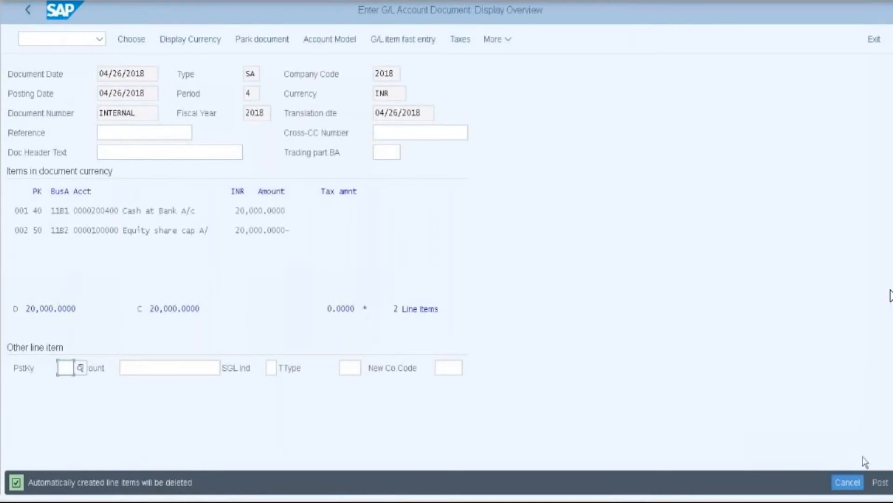
- Post the G/L document as document 8 in company code 2018
{"action": "left_click", "coordinate": [880, 483]}
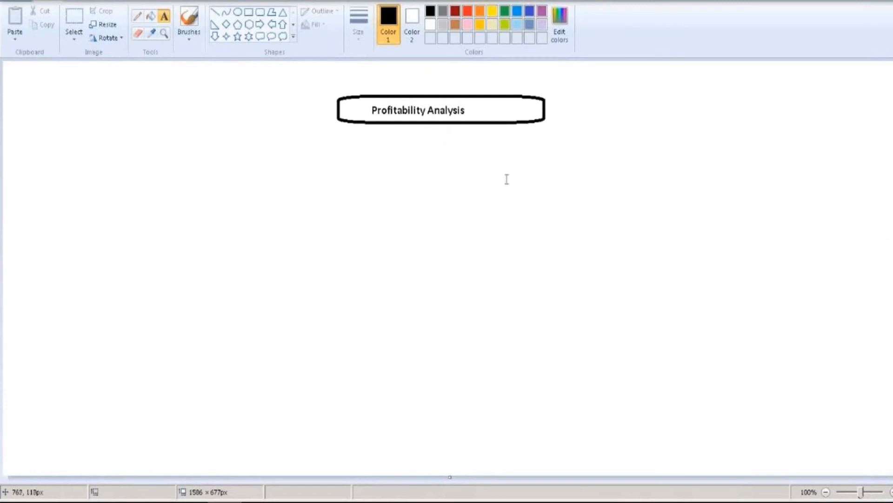
- Add text reading Products, Customers and orders on separate lines right of the heading
{"action": "left_click", "coordinate": [610, 168]}
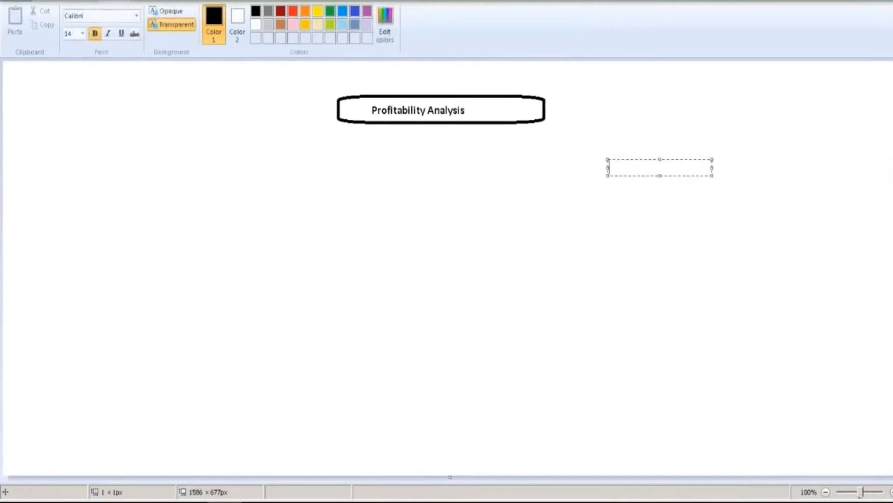
{"action": "type", "text": "Products"}
{"action": "key", "text": "Return"}
{"action": "key", "text": "Return"}
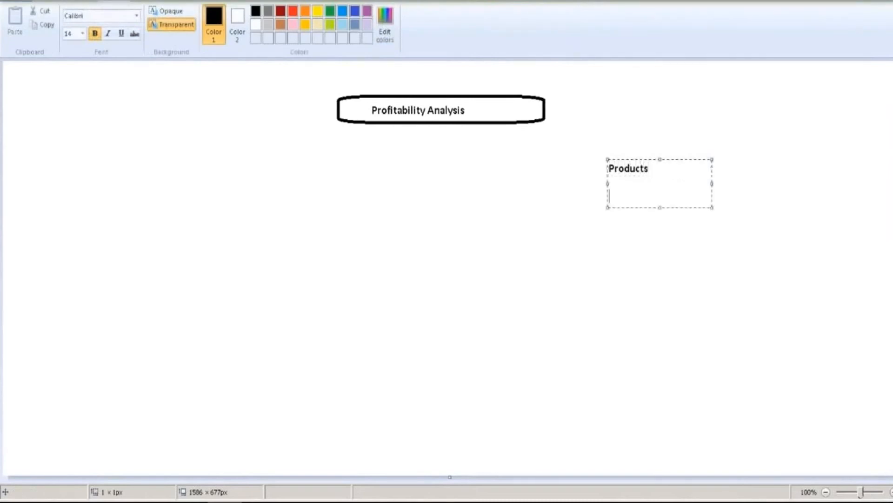
{"action": "type", "text": "Customers"}
{"action": "key", "text": "Return"}
{"action": "key", "text": "Return"}
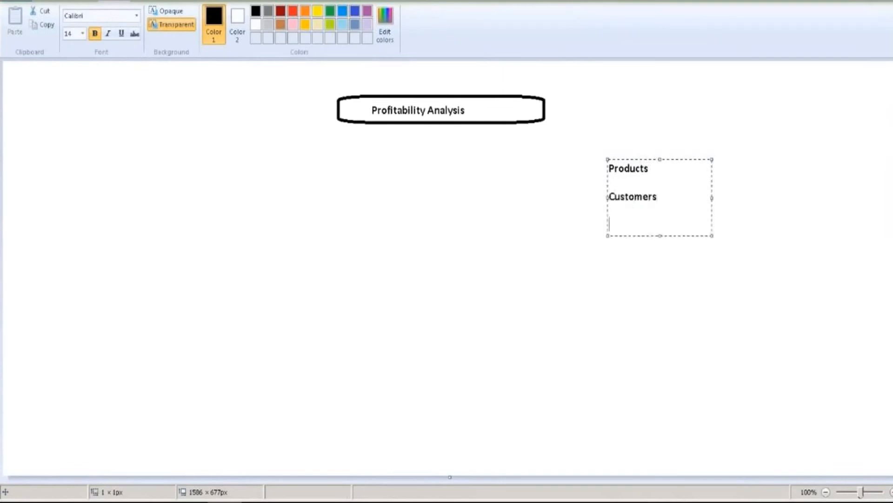
{"action": "type", "text": "orders"}
{"action": "left_click", "coordinate": [585, 154]}
- Draw a rectangle tightly around the Products, Customers, orders list
{"action": "left_click", "coordinate": [249, 11]}
{"action": "left_click_drag", "start_coordinate": [602, 157], "coordinate": [686, 252]}
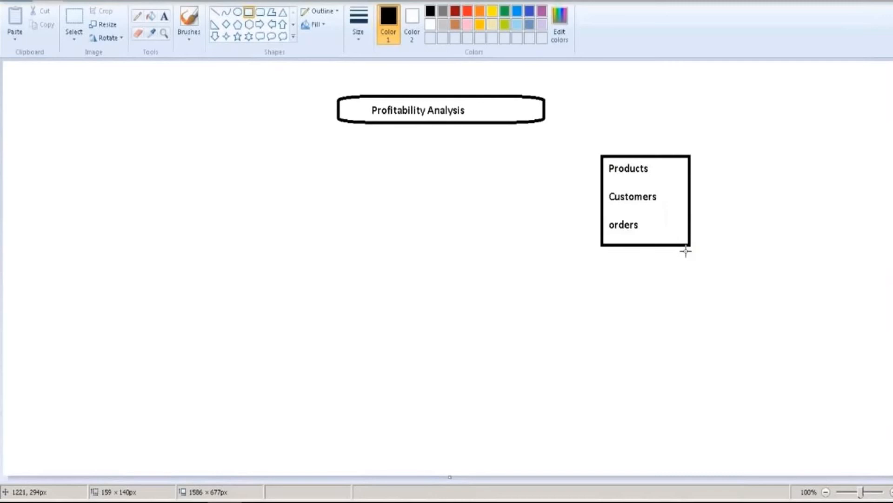
{"action": "left_click_drag", "start_coordinate": [685, 252], "coordinate": [681, 237]}
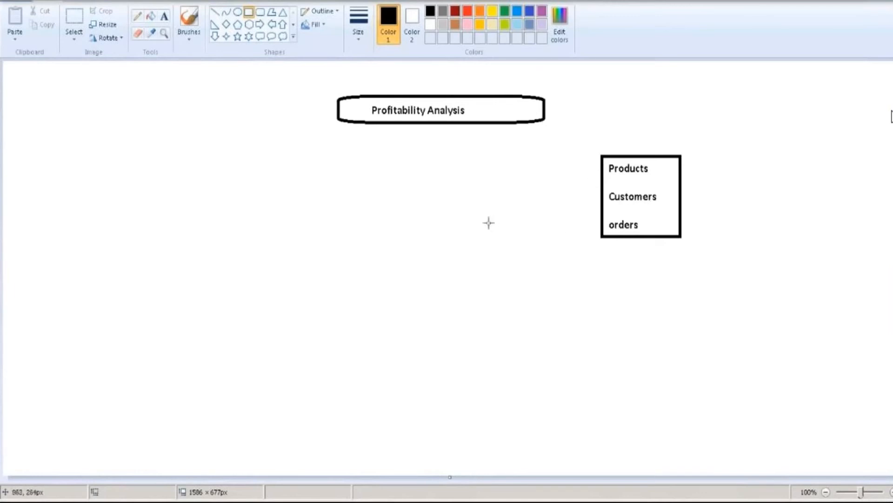
- Draw two straight lines branching down-left and down-right from the Profitability Analysis heading
{"action": "left_click", "coordinate": [217, 16]}
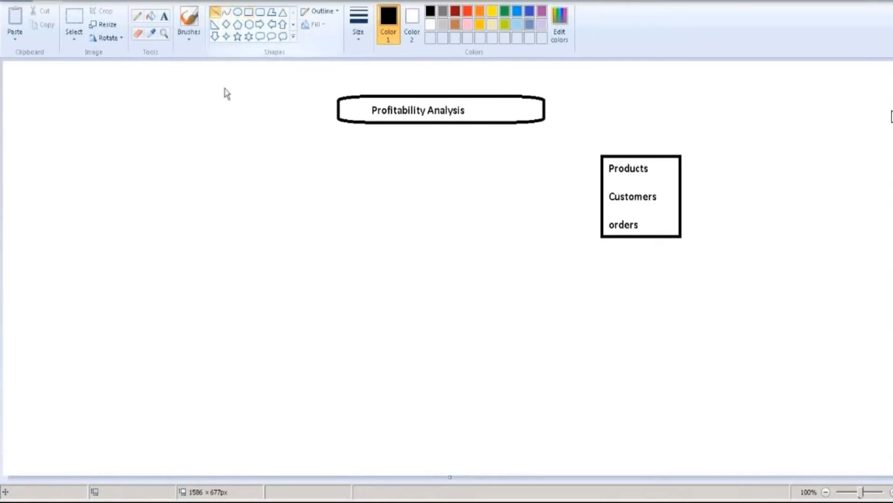
{"action": "left_click_drag", "start_coordinate": [418, 124], "coordinate": [349, 159]}
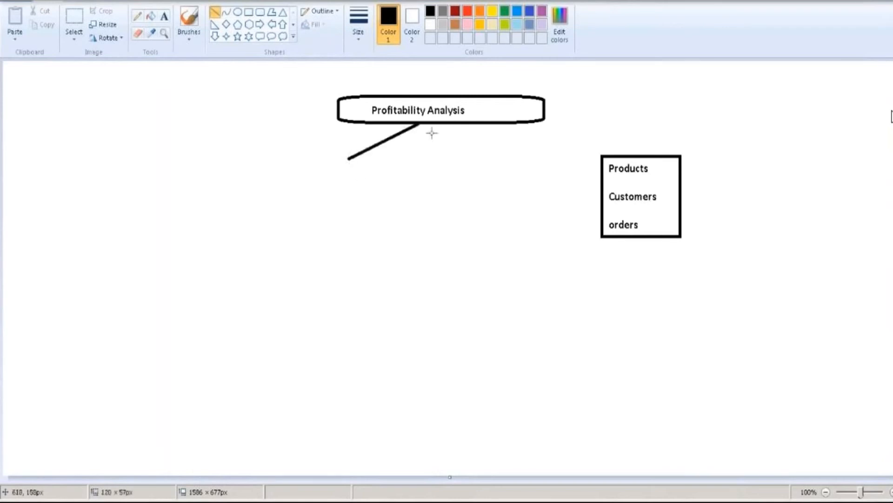
{"action": "mouse_move", "coordinate": [417, 124]}
{"action": "left_mouse_down"}
{"action": "mouse_move", "coordinate": [458, 156]}
{"action": "mouse_move", "coordinate": [487, 163]}
{"action": "left_mouse_up"}
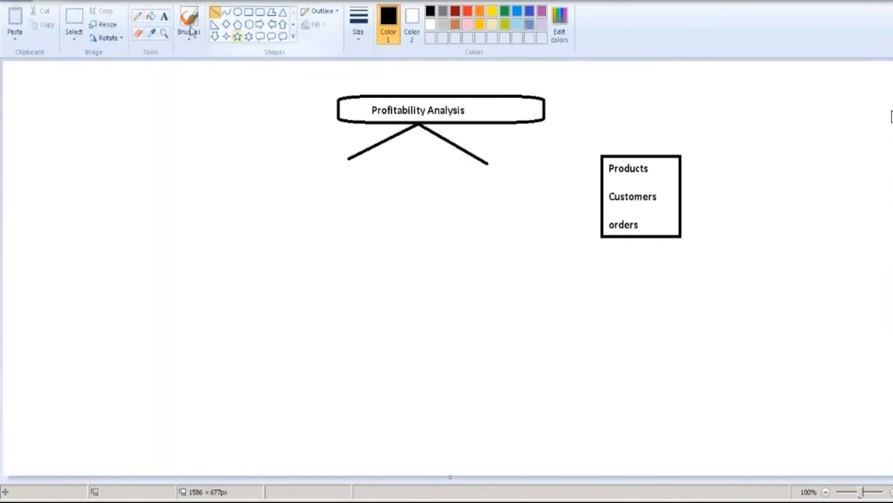
- Draw an empty rectangle at the end of the branch lines
{"action": "left_click", "coordinate": [249, 18]}
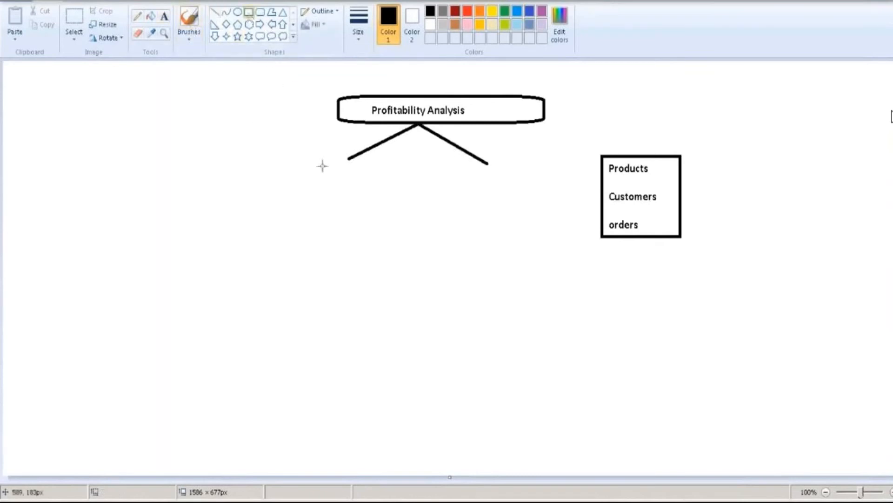
{"action": "mouse_move", "coordinate": [304, 160]}
{"action": "left_mouse_down"}
{"action": "mouse_move", "coordinate": [422, 184]}
{"action": "mouse_move", "coordinate": [507, 180]}
{"action": "mouse_move", "coordinate": [574, 191]}
{"action": "left_mouse_up"}
{"action": "left_click", "coordinate": [164, 18]}
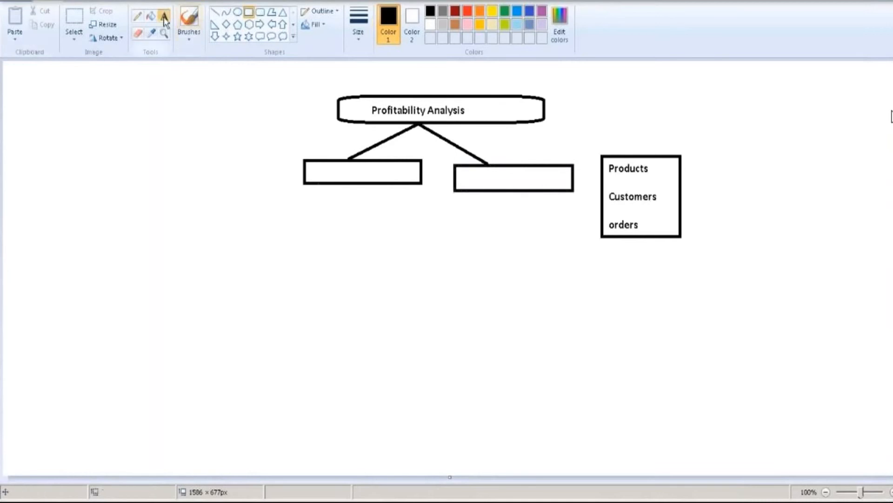
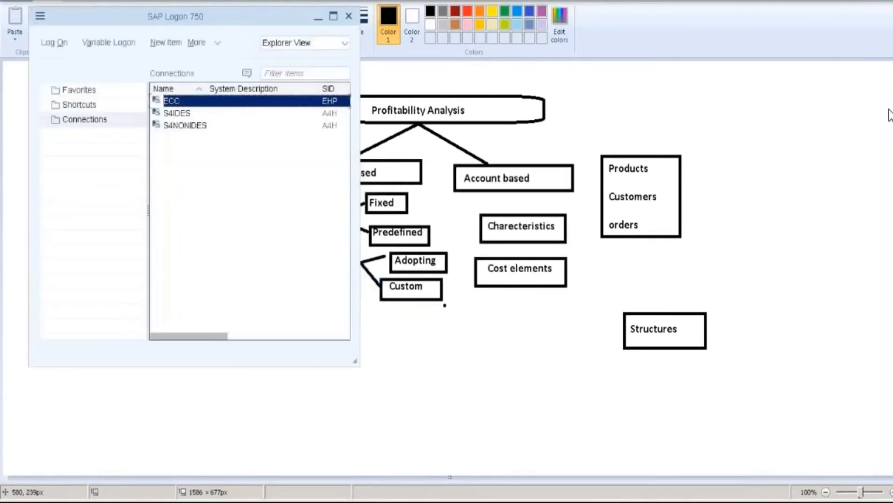
- Log on to the S4IDES system and start transaction SPRO
{"action": "left_click", "coordinate": [181, 113]}
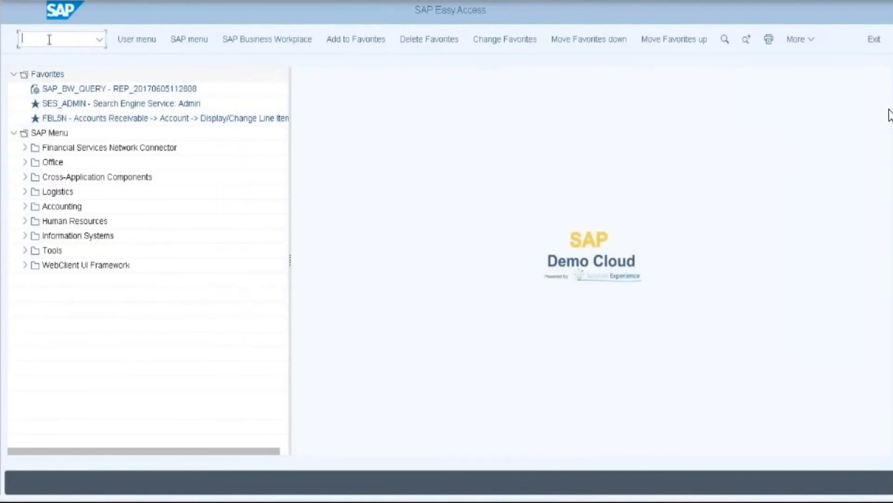
{"action": "type", "text": "spro"}
{"action": "key", "text": "Return"}
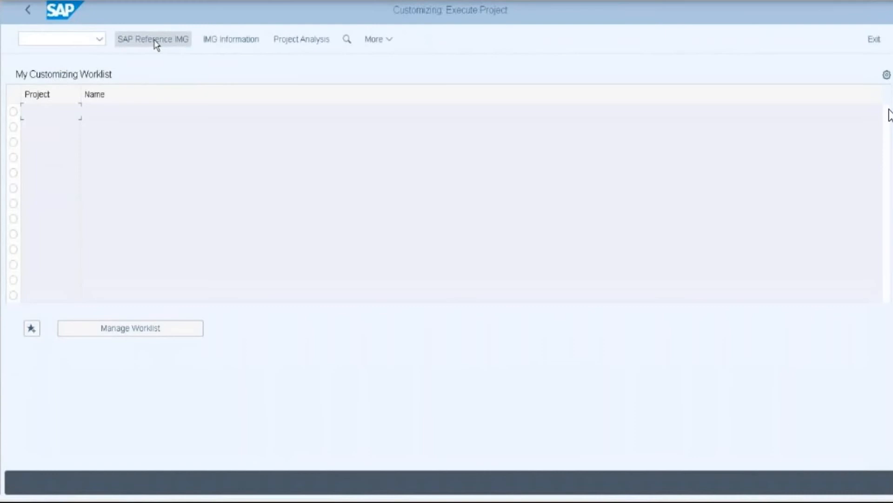
- In the SAP Reference IMG, run Controlling > Profitability Analysis > Structures > Maintain Operating Concern
{"action": "left_click", "coordinate": [156, 45]}
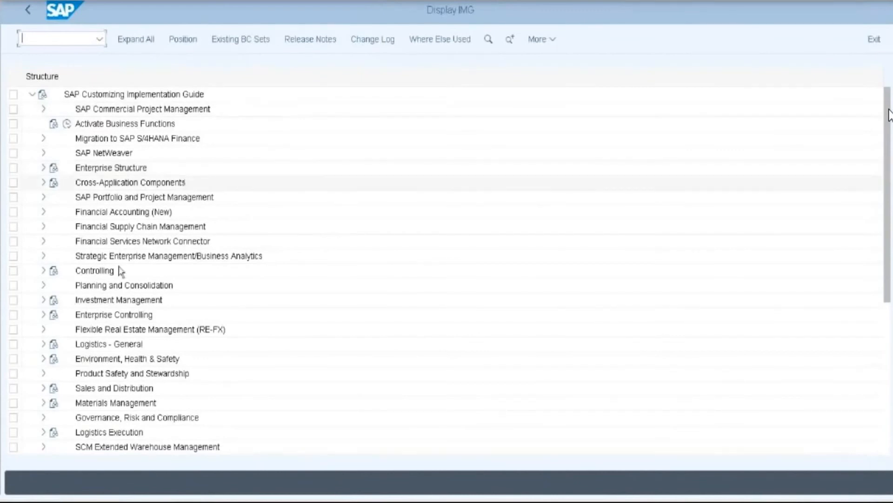
{"action": "left_click", "coordinate": [43, 270]}
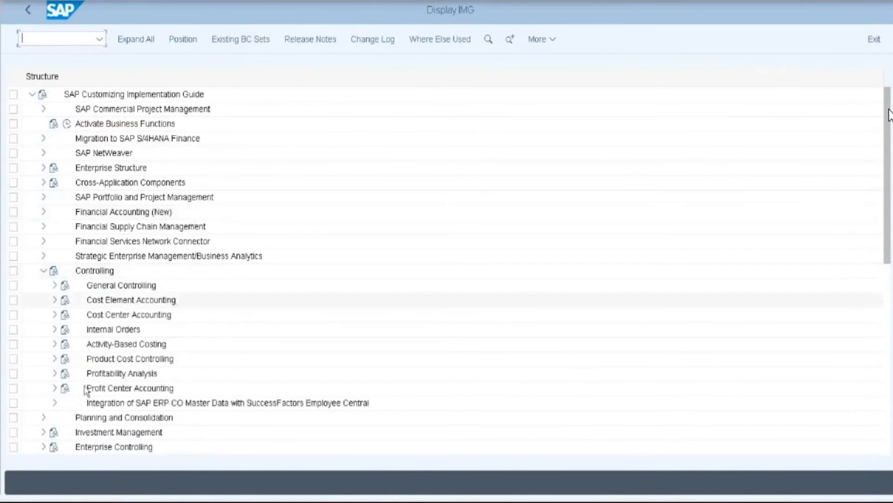
{"action": "left_click", "coordinate": [55, 374]}
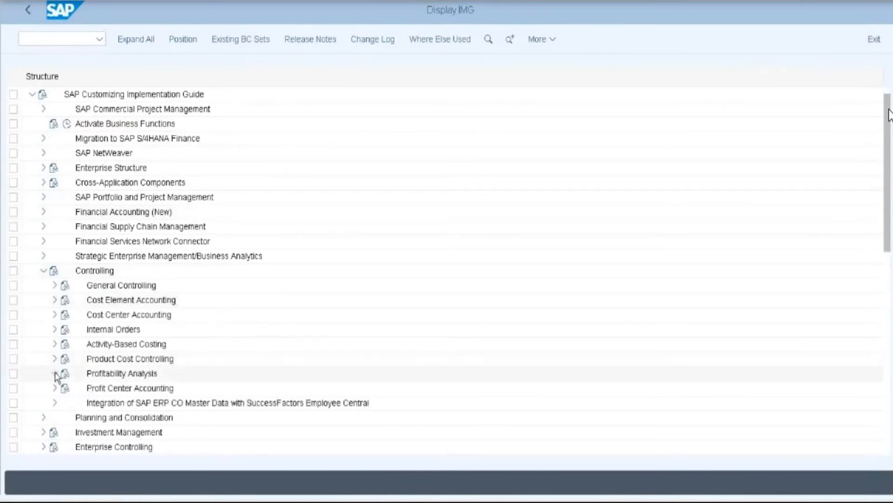
{"action": "scroll", "coordinate": [198, 342], "scroll_direction": "down", "scroll_amount": 3}
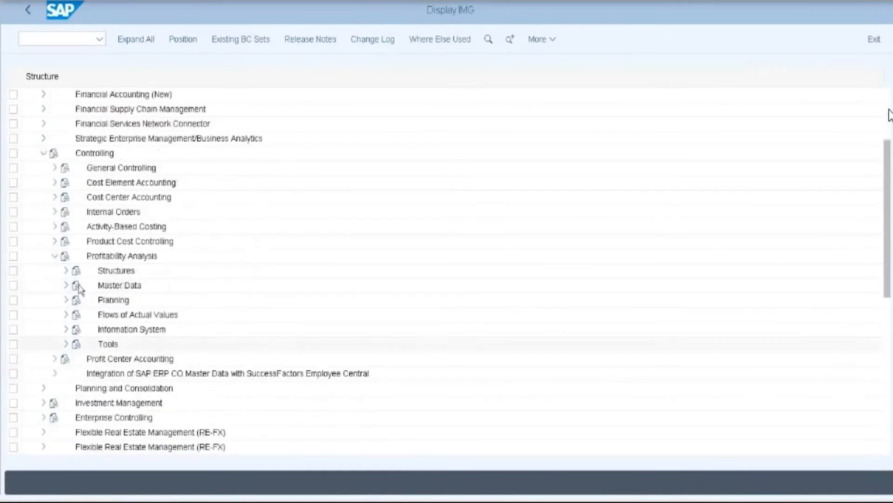
{"action": "left_click", "coordinate": [67, 271]}
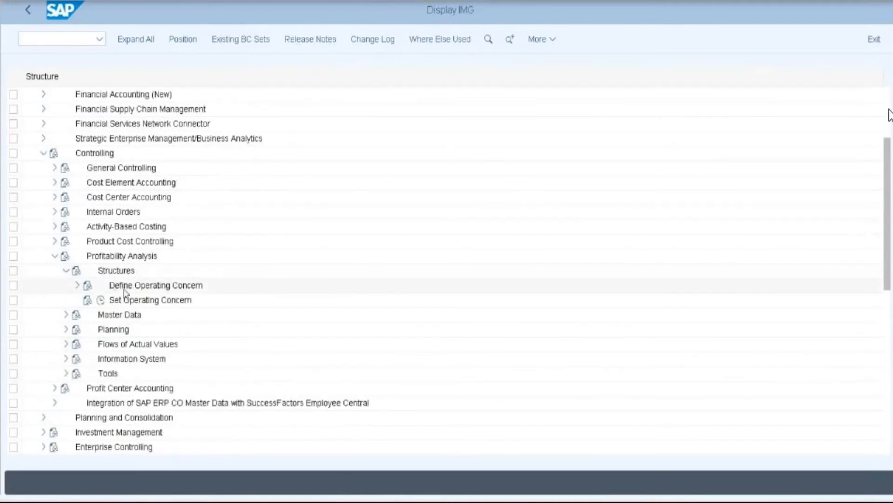
{"action": "left_click", "coordinate": [77, 286]}
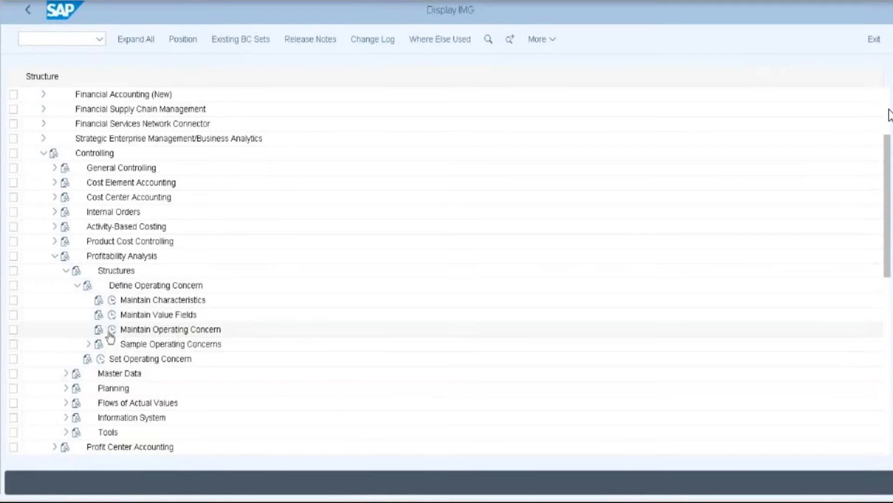
{"action": "left_click", "coordinate": [112, 330]}
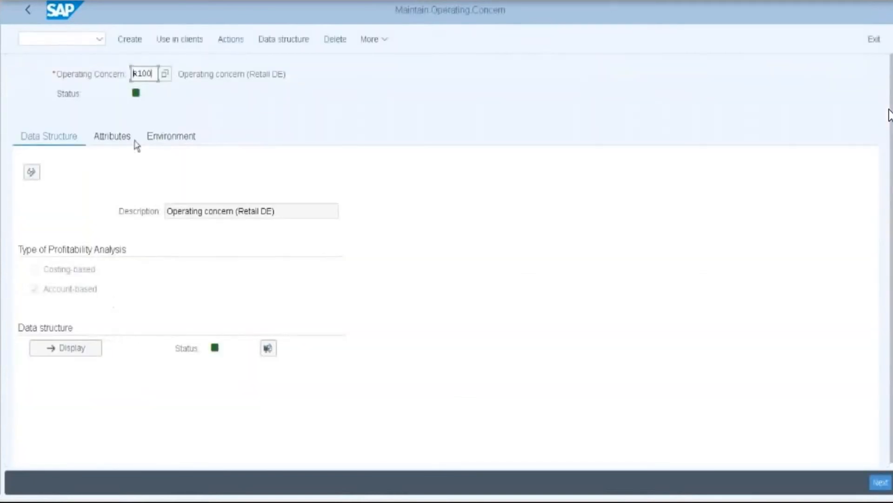
- Replace R100 with OP01 and confirm creating it as a new operating concern
{"action": "double_click", "coordinate": [153, 74]}
{"action": "key", "text": "BackSpace"}
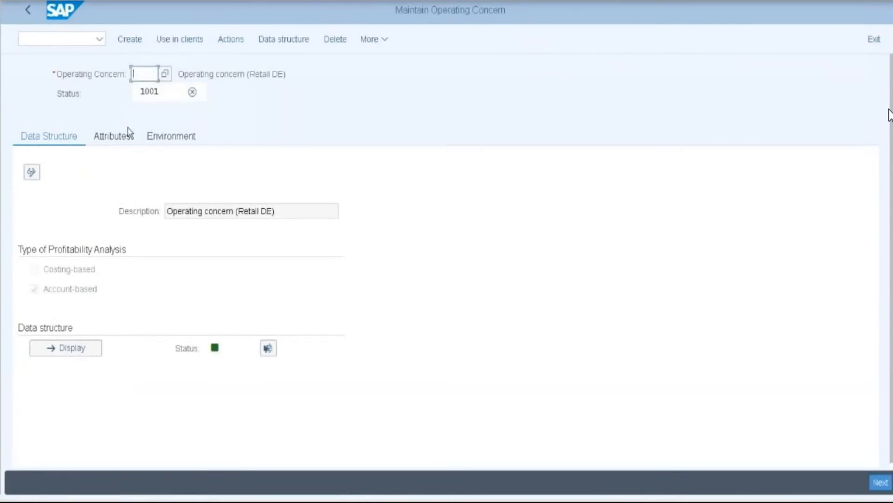
{"action": "type", "text": "OP01"}
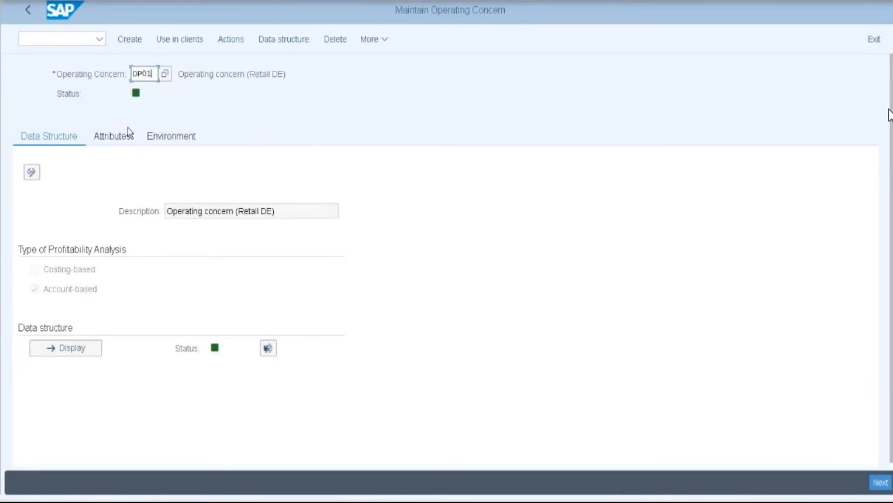
{"action": "mouse_move", "coordinate": [153, 93]}
{"action": "key", "text": "Return"}
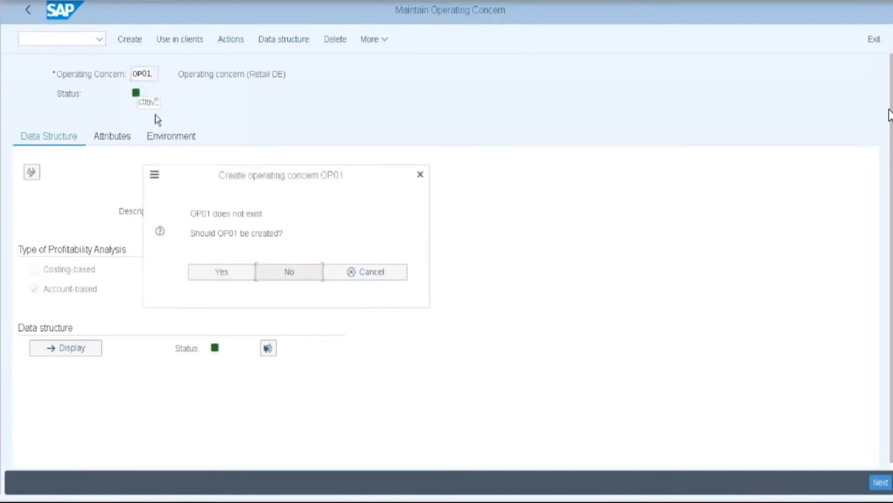
{"action": "left_click", "coordinate": [215, 270]}
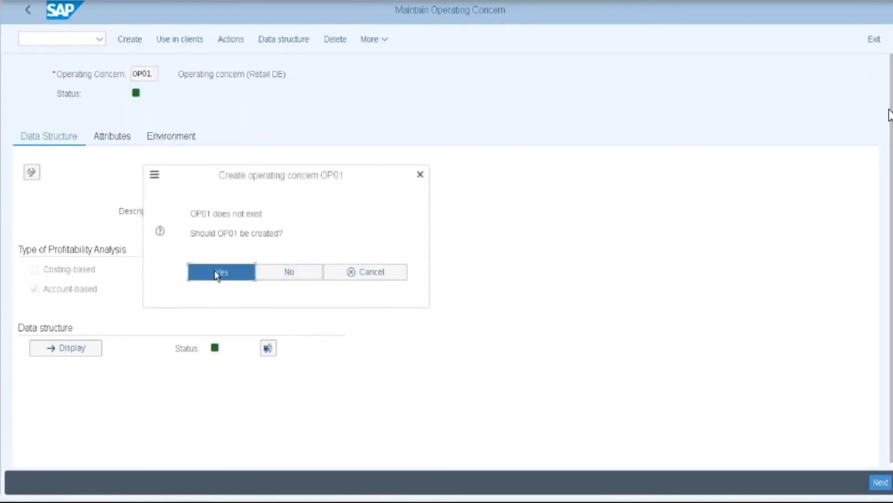
{"action": "left_click", "coordinate": [374, 481]}
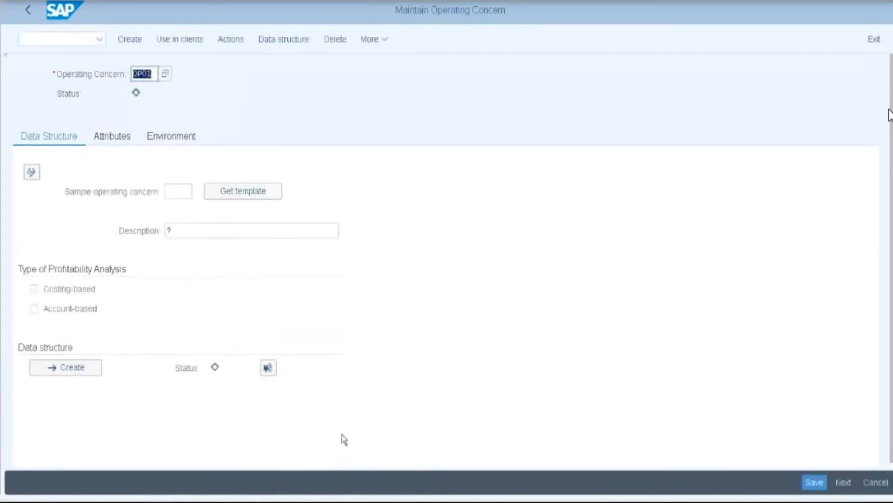
- Enter 'OP01 Operating concern' as the operating concern description
{"action": "left_click", "coordinate": [181, 231]}
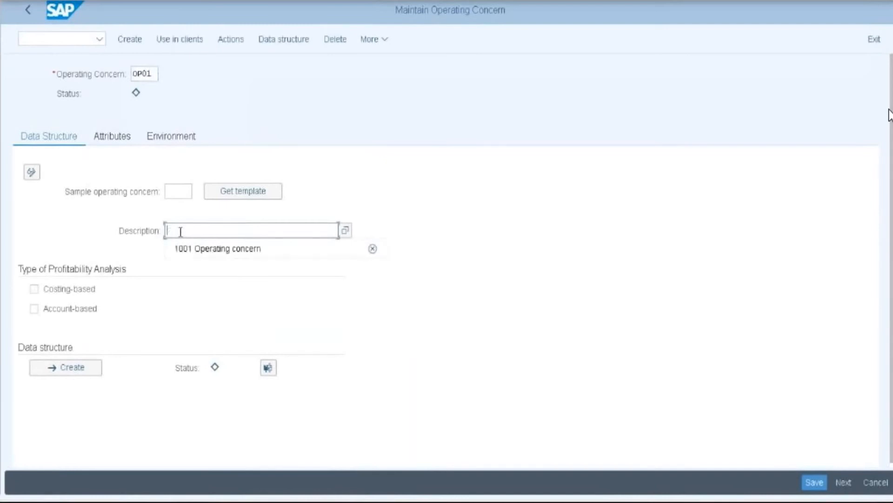
{"action": "type", "text": "OP01"}
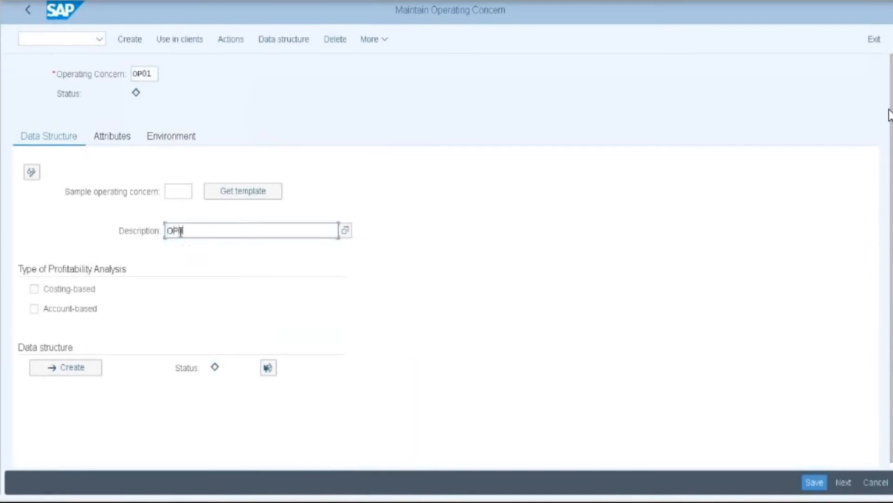
{"action": "type", "text": " Opera"}
{"action": "key", "text": "BackSpace"}
{"action": "key", "text": "BackSpace"}
{"action": "type", "text": "ration"}
{"action": "key", "text": "BackSpace"}
{"action": "key", "text": "BackSpace"}
{"action": "type", "text": "ng concern"}
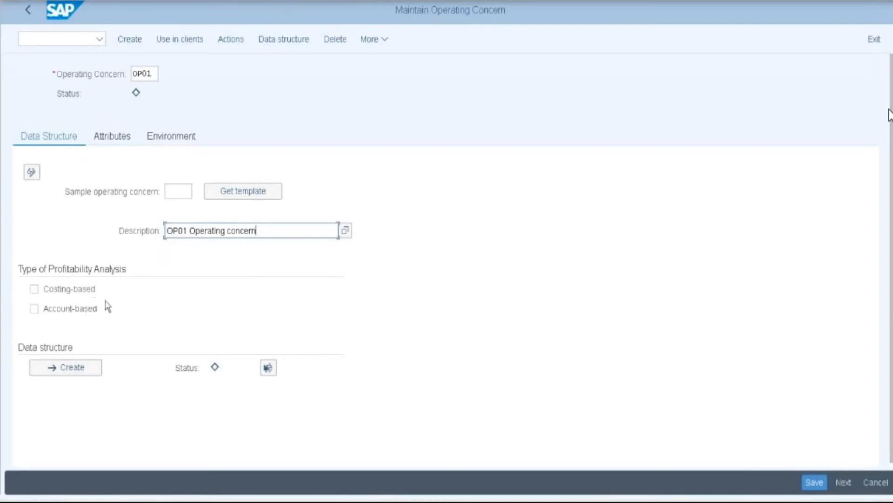
- Mark OP01 as costing-based and account-based, save it, and start its data structure
{"action": "left_click", "coordinate": [35, 291]}
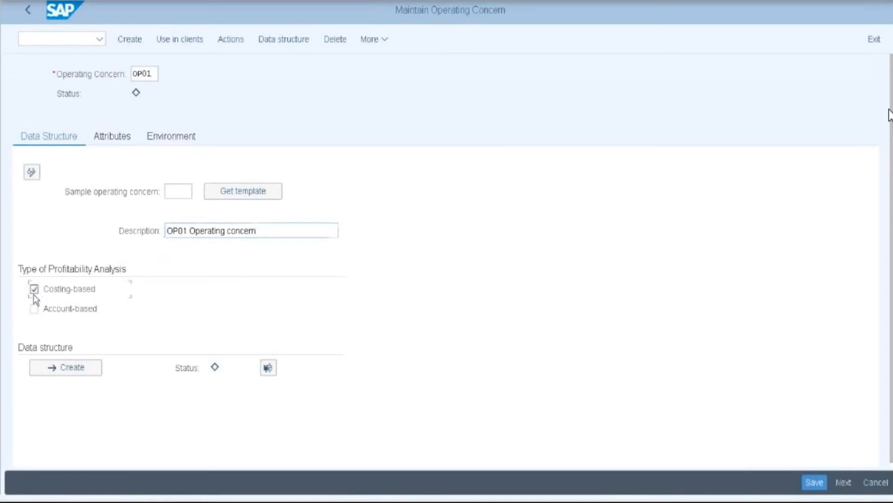
{"action": "left_click", "coordinate": [33, 310]}
{"action": "left_click", "coordinate": [814, 483]}
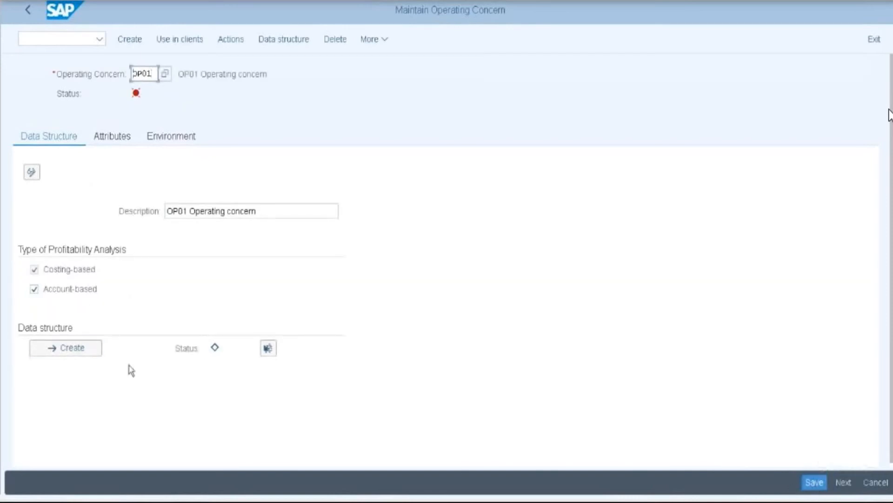
{"action": "left_click", "coordinate": [82, 354]}
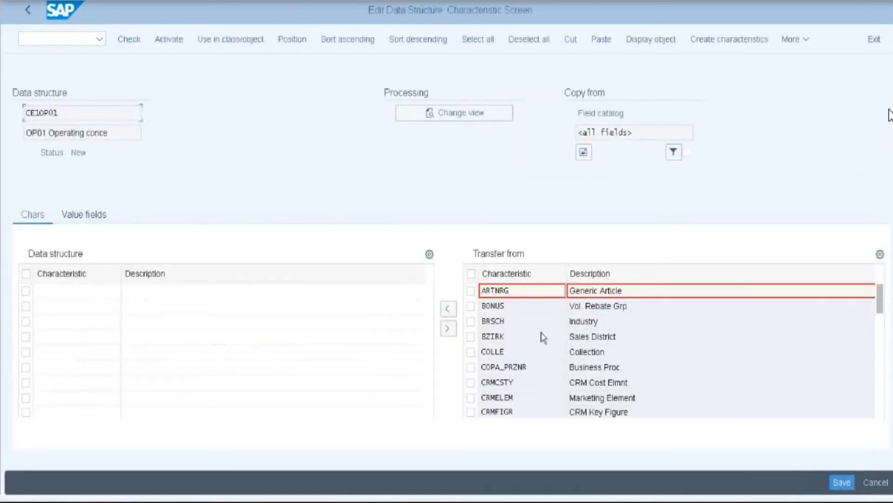
- Transfer the REGIO Region characteristic into data structure CE1OP01
{"action": "scroll", "coordinate": [543, 337], "scroll_direction": "down", "scroll_amount": 3}
{"action": "scroll", "coordinate": [543, 335], "scroll_direction": "down", "scroll_amount": 3}
{"action": "scroll", "coordinate": [543, 335], "scroll_direction": "down", "scroll_amount": 10}
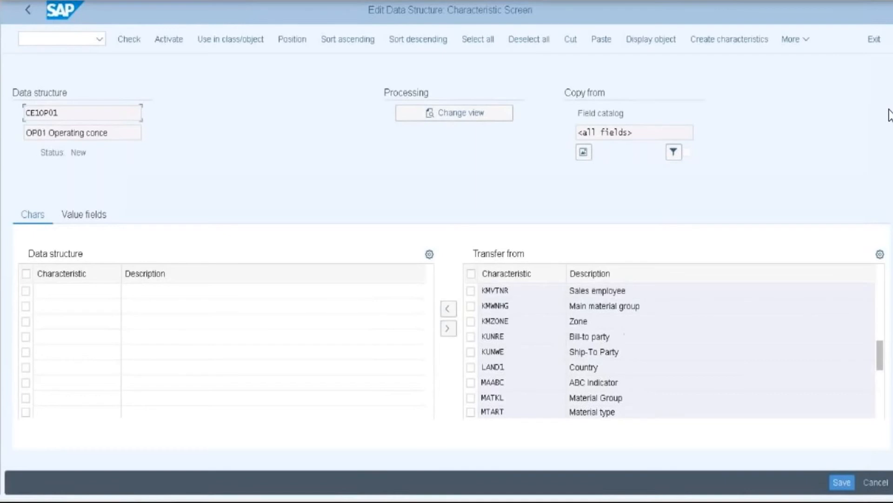
{"action": "left_click", "coordinate": [448, 308]}
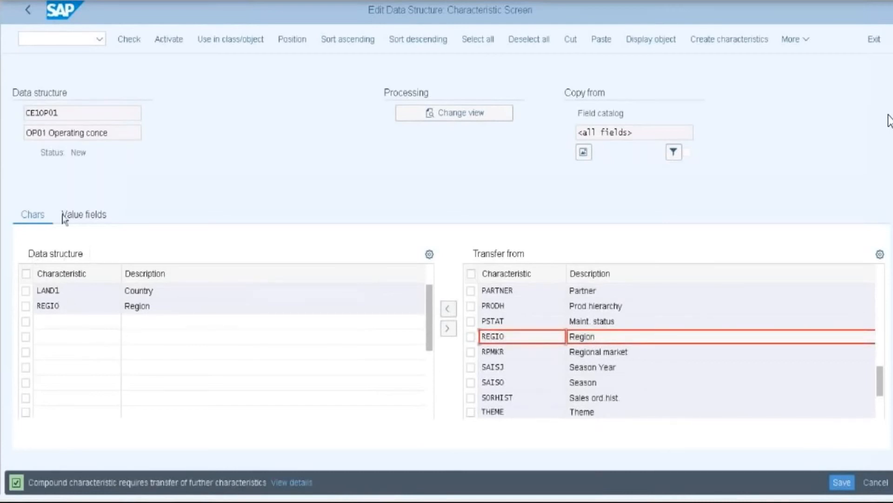
- Under value fields, mark ABSMG Sales quantity, ERLOS Revenue and KWMKAD Advertising
{"action": "left_click", "coordinate": [82, 217]}
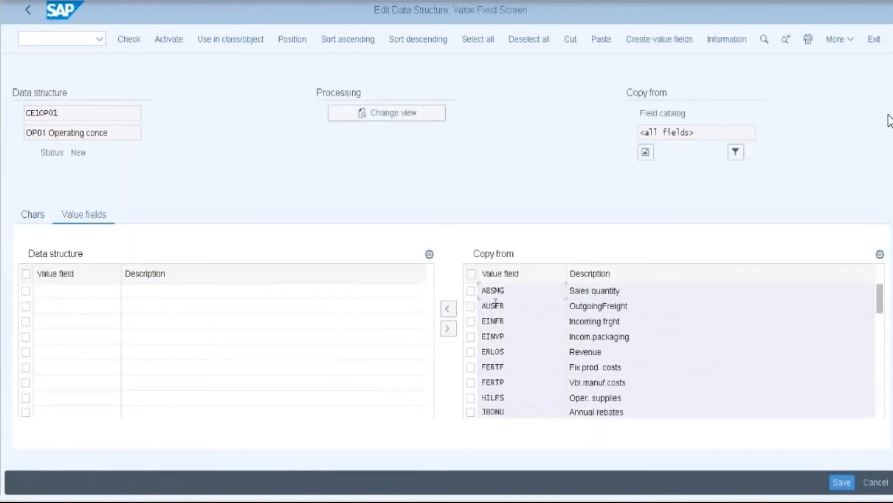
{"action": "left_click", "coordinate": [471, 292]}
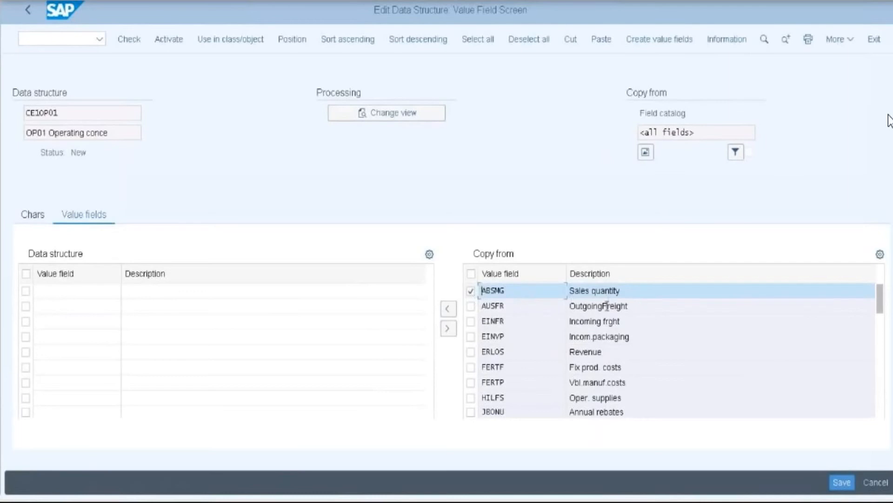
{"action": "left_click", "coordinate": [523, 350]}
{"action": "scroll", "coordinate": [523, 350], "scroll_direction": "down", "scroll_amount": 1}
{"action": "scroll", "coordinate": [592, 361], "scroll_direction": "down", "scroll_amount": 1}
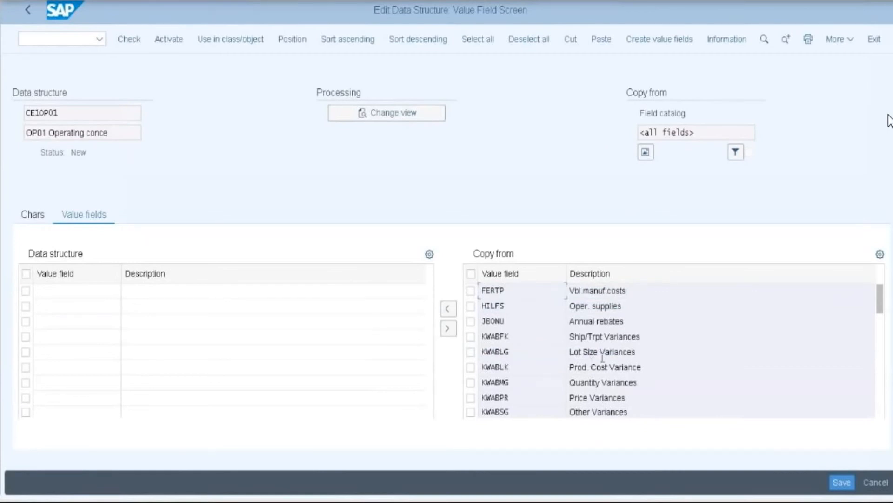
{"action": "scroll", "coordinate": [603, 357], "scroll_direction": "down", "scroll_amount": 4}
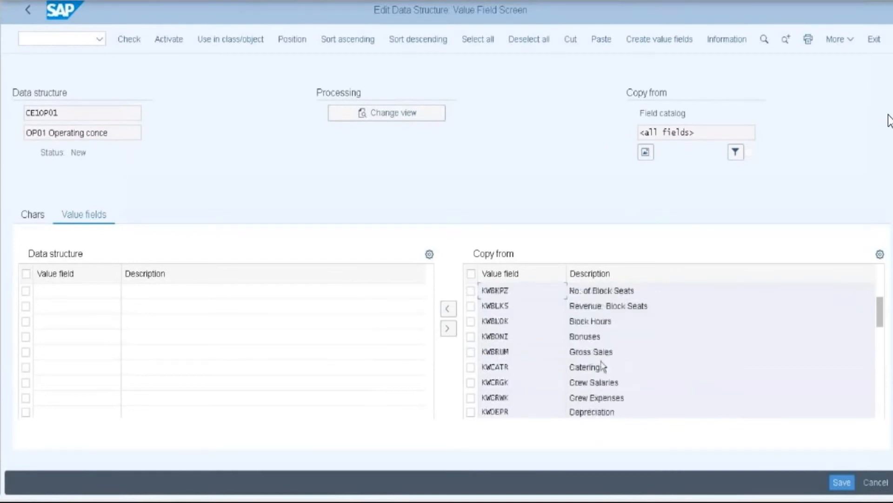
{"action": "scroll", "coordinate": [603, 367], "scroll_direction": "down", "scroll_amount": 1}
{"action": "scroll", "coordinate": [603, 354], "scroll_direction": "down", "scroll_amount": 4}
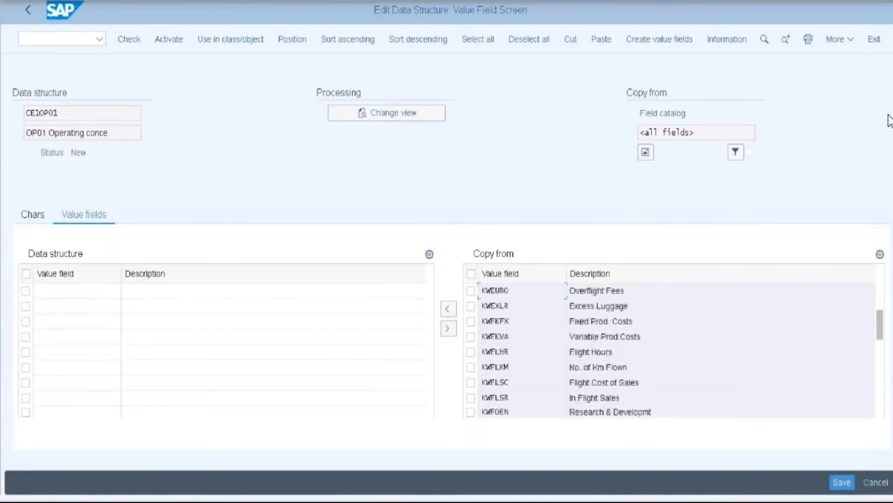
{"action": "scroll", "coordinate": [603, 354], "scroll_direction": "down", "scroll_amount": 2}
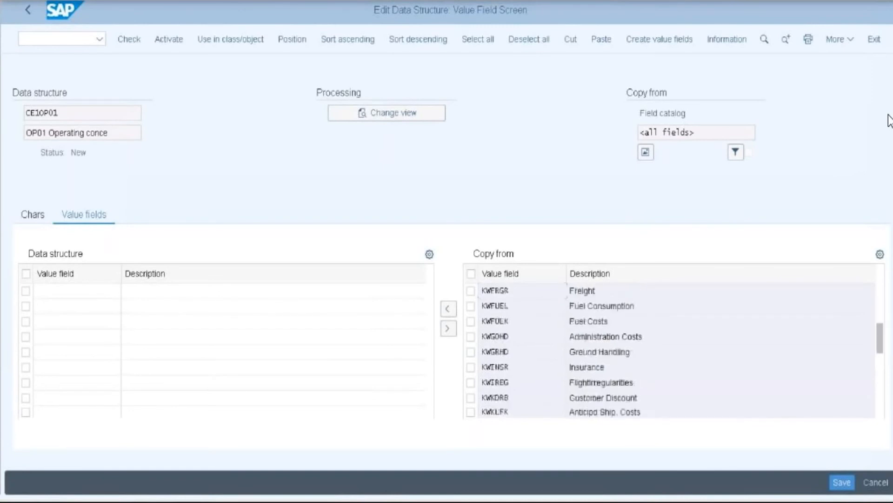
{"action": "scroll", "coordinate": [601, 362], "scroll_direction": "down", "scroll_amount": 1}
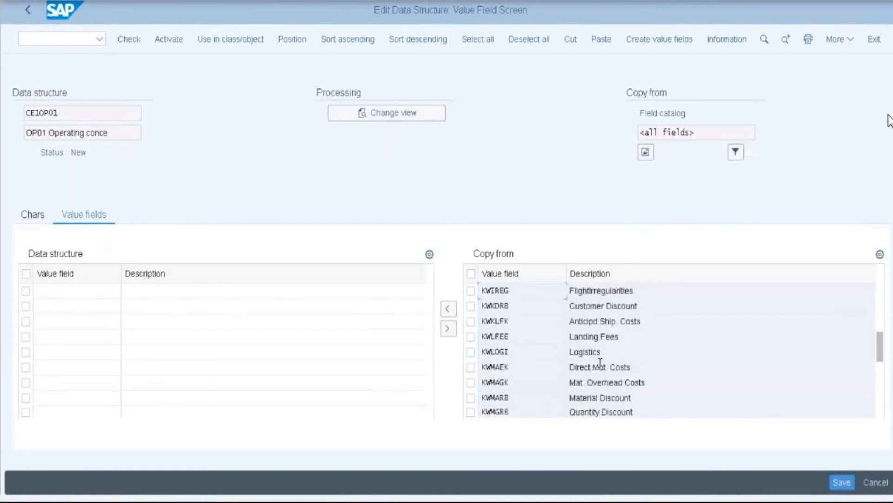
{"action": "scroll", "coordinate": [600, 362], "scroll_direction": "down", "scroll_amount": 2}
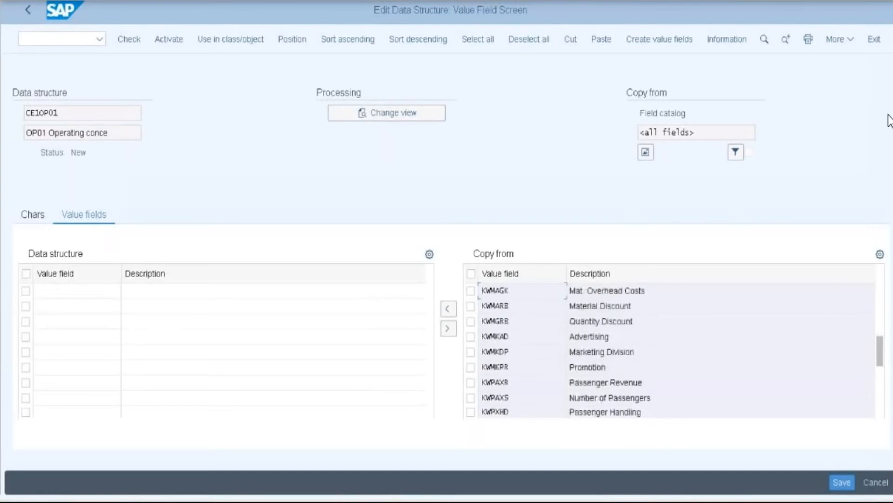
{"action": "left_click", "coordinate": [471, 337]}
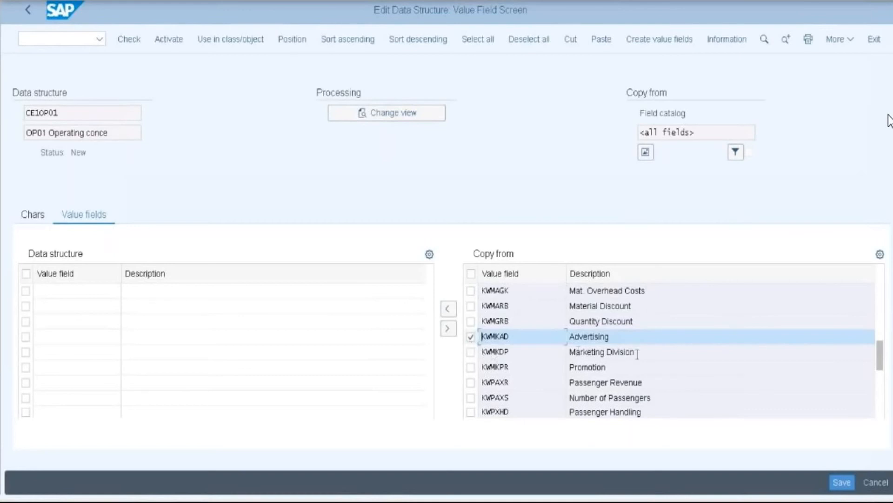
- Mark Sales & Marketing, Sales Commission, Sales Overhead and COGS, then transfer the marked fields into CE1OP01
{"action": "scroll", "coordinate": [636, 358], "scroll_direction": "down", "scroll_amount": 2}
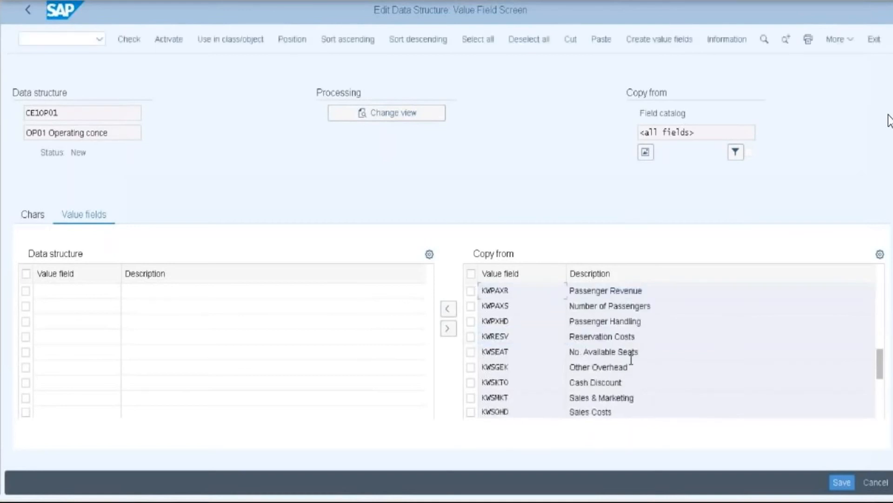
{"action": "left_click", "coordinate": [470, 397]}
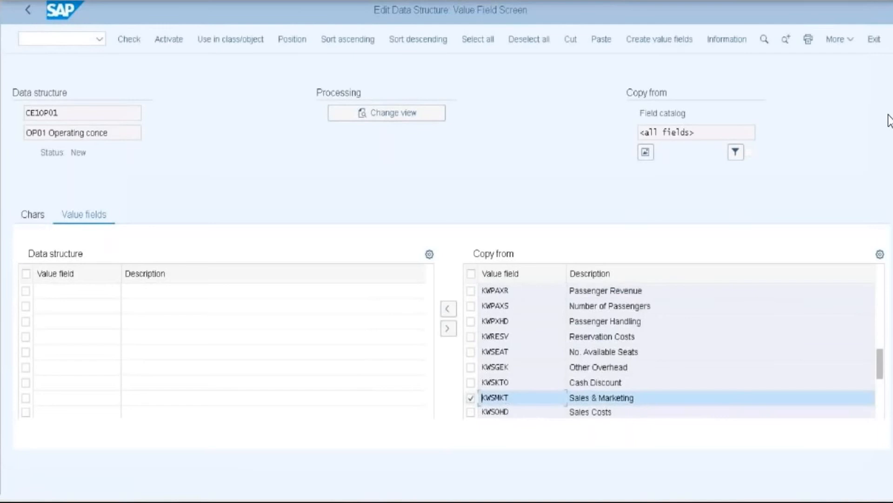
{"action": "scroll", "coordinate": [595, 391], "scroll_direction": "down", "scroll_amount": 1}
{"action": "scroll", "coordinate": [595, 393], "scroll_direction": "down", "scroll_amount": 1}
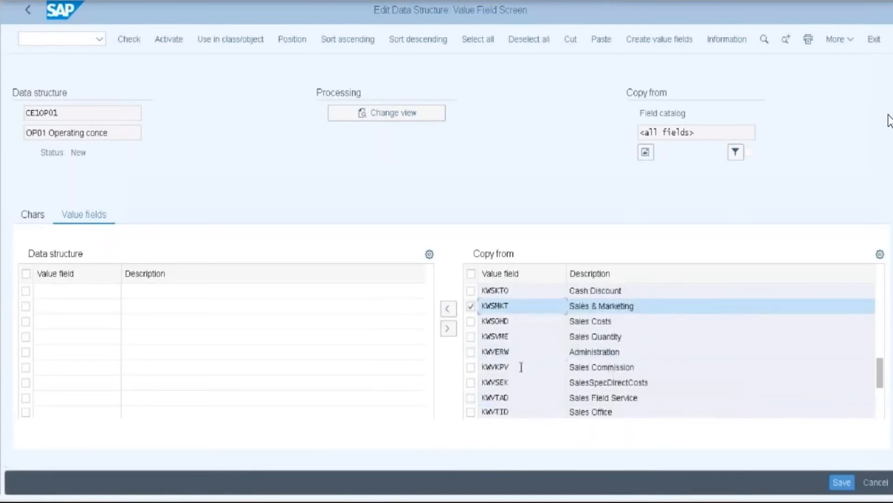
{"action": "left_click", "coordinate": [471, 367]}
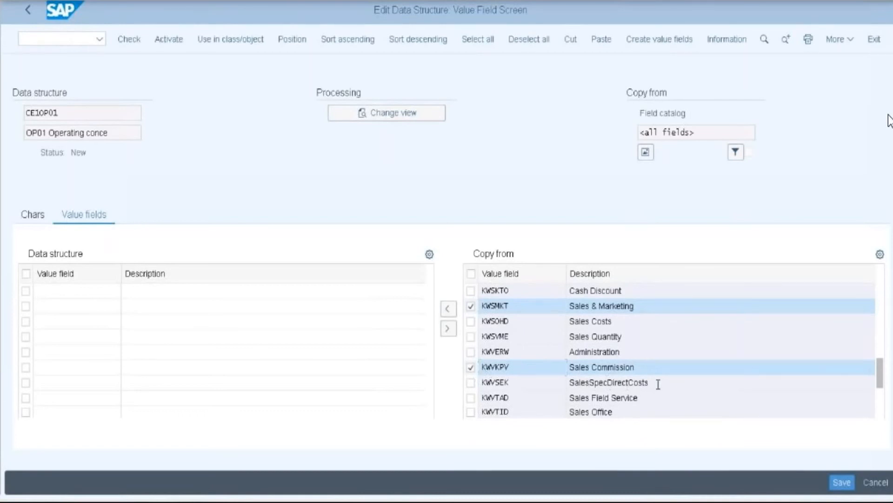
{"action": "scroll", "coordinate": [659, 384], "scroll_direction": "down", "scroll_amount": 1}
{"action": "scroll", "coordinate": [659, 384], "scroll_direction": "down", "scroll_amount": 1}
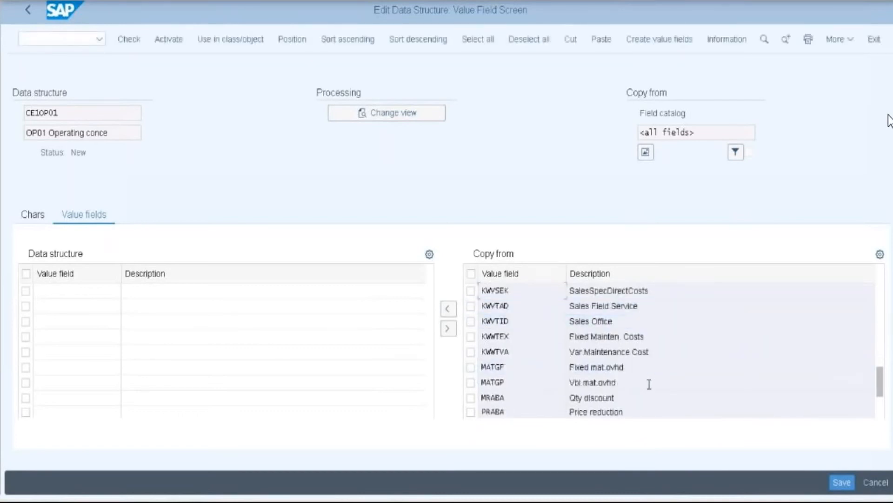
{"action": "scroll", "coordinate": [648, 385], "scroll_direction": "down", "scroll_amount": 1}
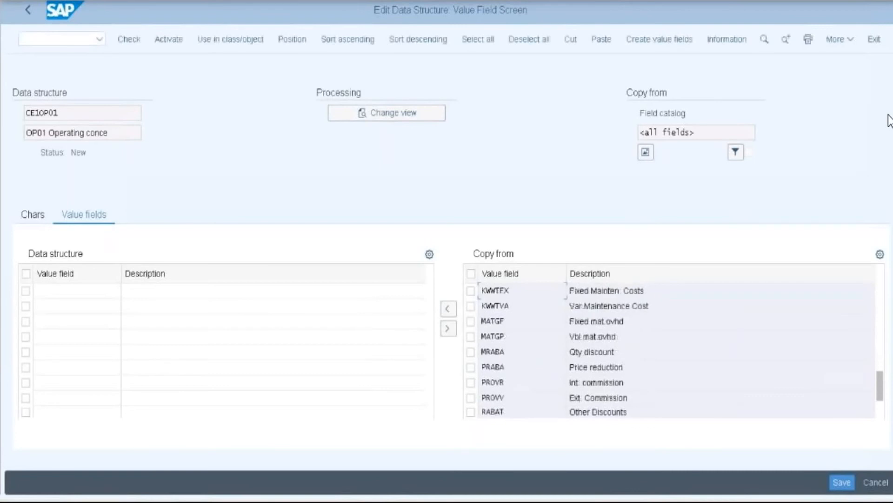
{"action": "scroll", "coordinate": [647, 386], "scroll_direction": "down", "scroll_amount": 1}
{"action": "scroll", "coordinate": [647, 386], "scroll_direction": "down", "scroll_amount": 2}
{"action": "scroll", "coordinate": [647, 388], "scroll_direction": "down", "scroll_amount": 1}
{"action": "scroll", "coordinate": [647, 388], "scroll_direction": "down", "scroll_amount": 1}
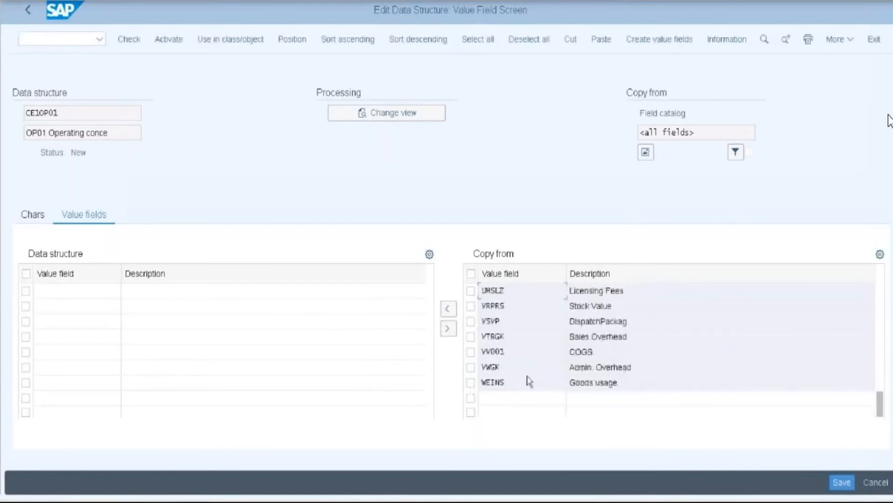
{"action": "left_click", "coordinate": [471, 337]}
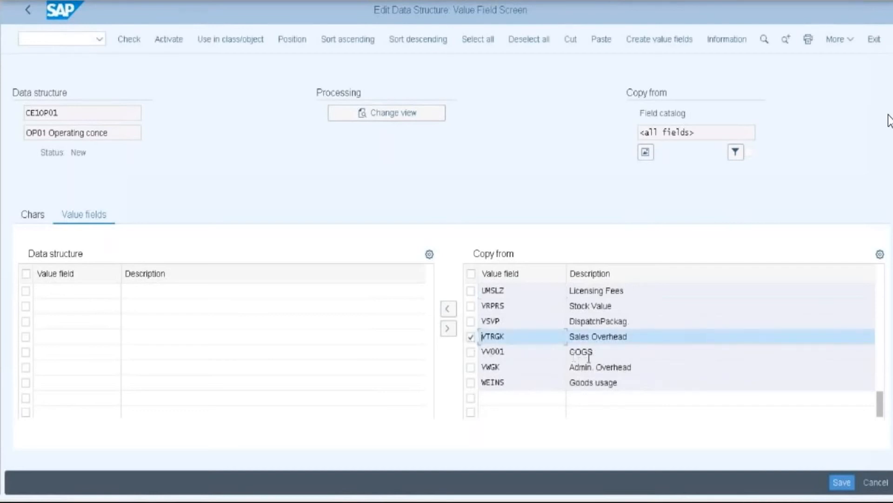
{"action": "left_click", "coordinate": [471, 352]}
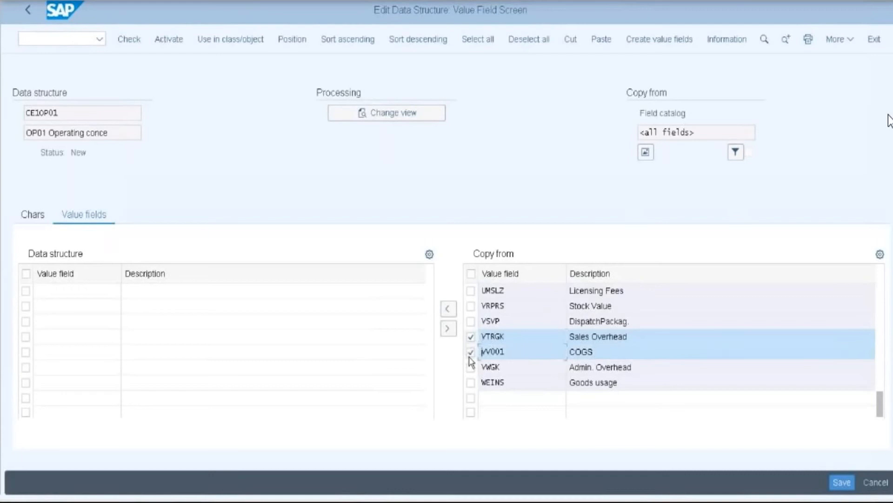
{"action": "left_click", "coordinate": [449, 309]}
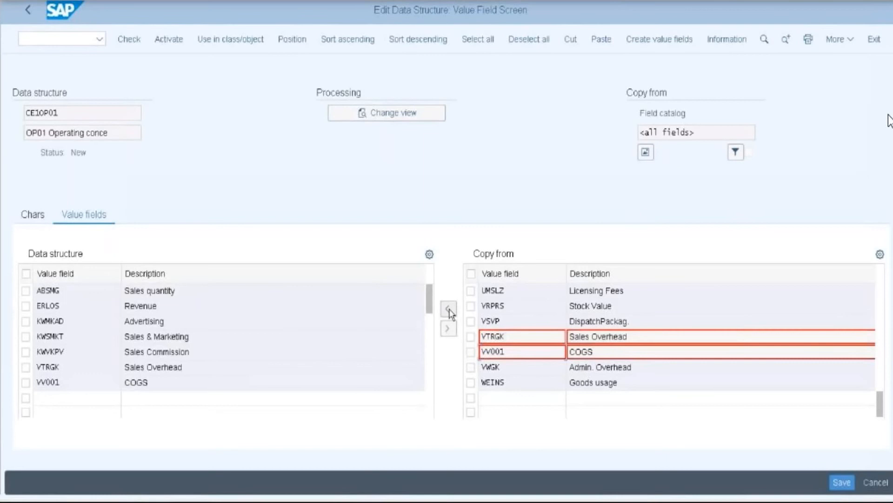
- Activate CE1OP01, note its name in Notepad, save it and return to Maintain Operating Concern
{"action": "left_click", "coordinate": [170, 40]}
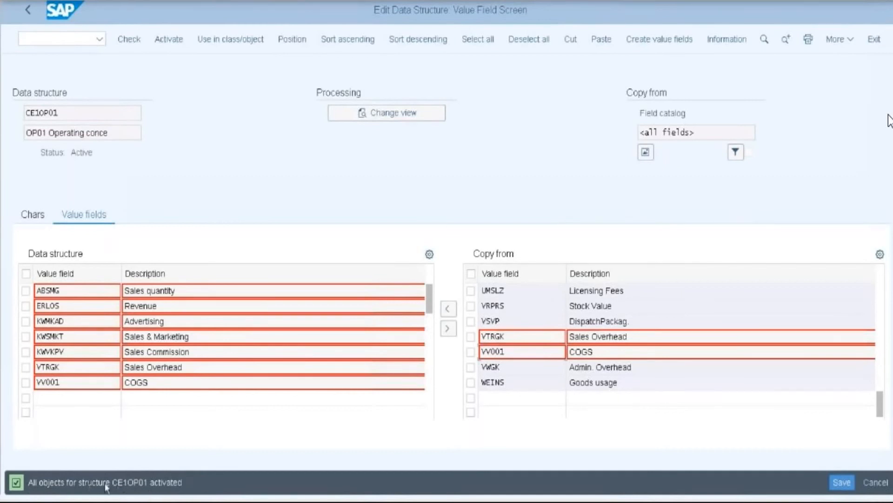
{"action": "left_click_drag", "start_coordinate": [79, 482], "coordinate": [148, 484]}
{"action": "key", "text": "ctrl+c"}
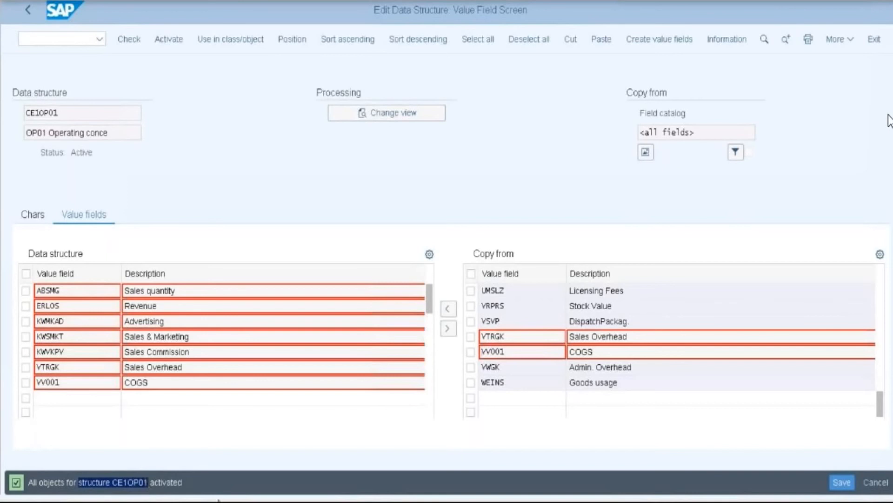
{"action": "left_click", "coordinate": [17, 499]}
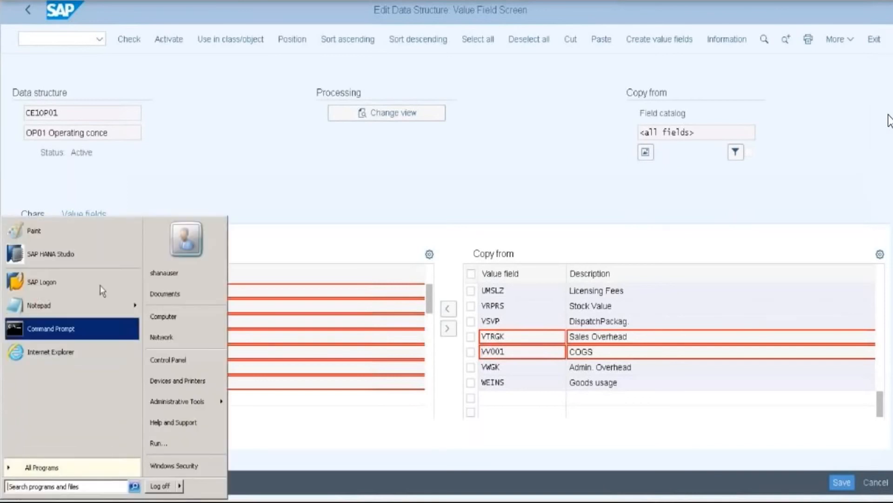
{"action": "left_click", "coordinate": [86, 307]}
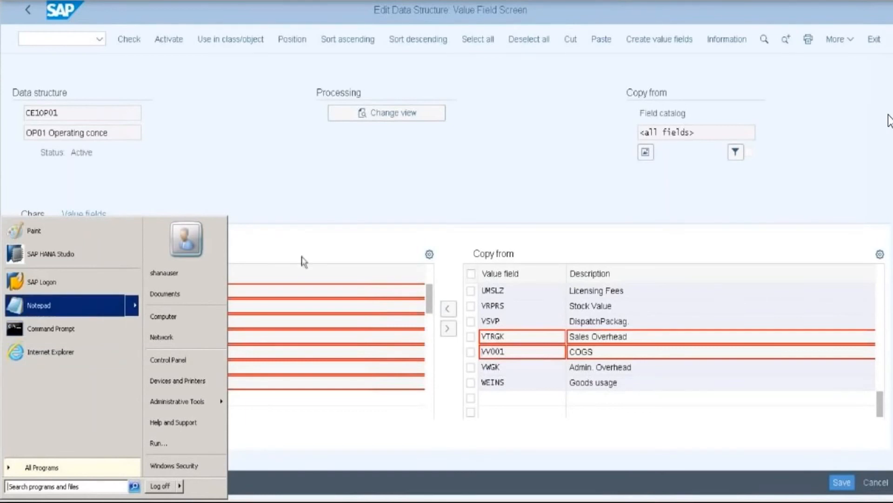
{"action": "key", "text": "ctrl+v"}
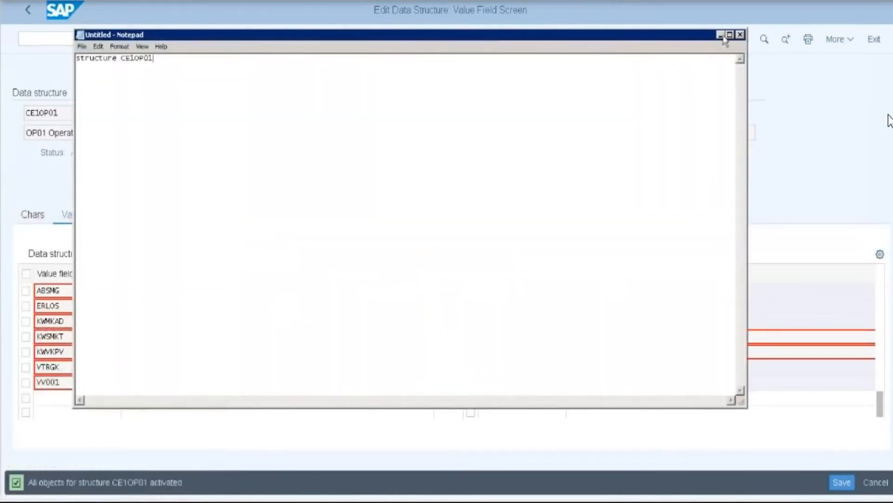
{"action": "left_click", "coordinate": [720, 36]}
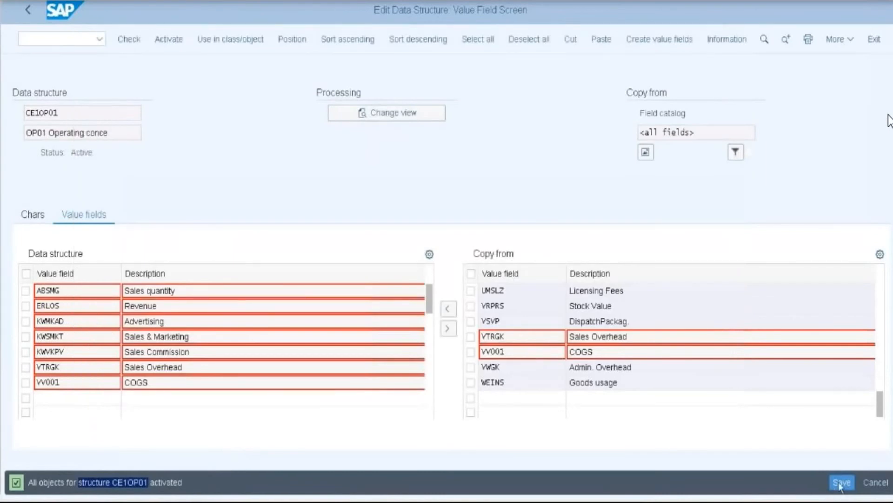
{"action": "left_click", "coordinate": [839, 481]}
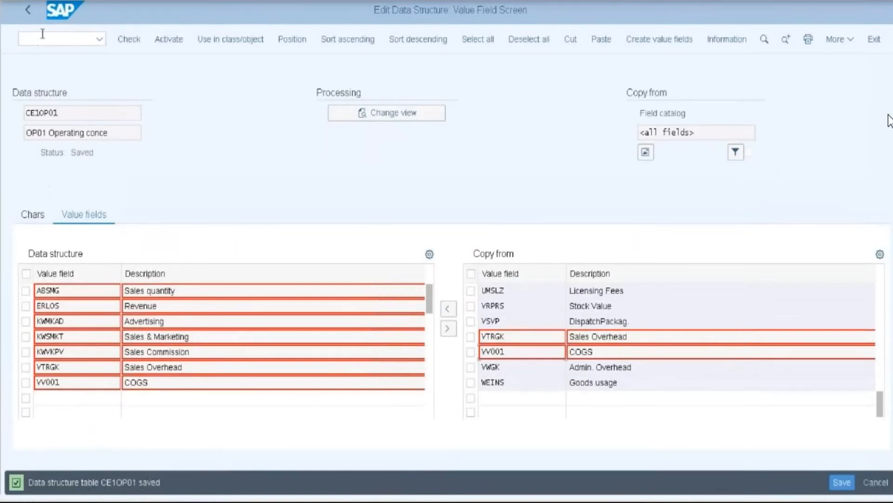
{"action": "left_click", "coordinate": [26, 11]}
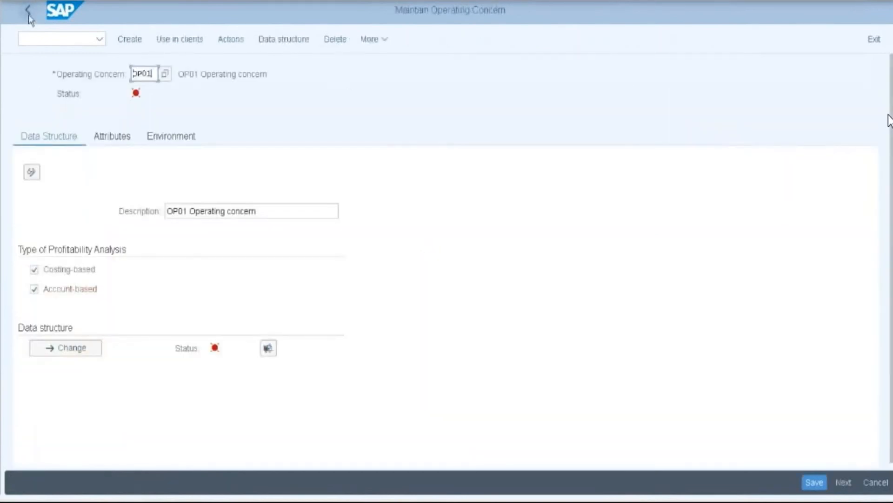
- Load operating concern OP01 in place of R100 and show its Attributes tab
{"action": "left_click", "coordinate": [29, 14]}
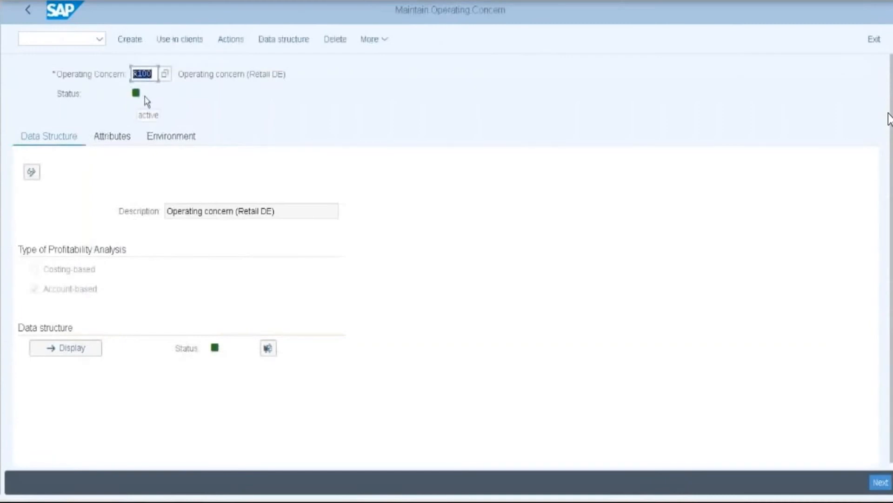
{"action": "left_click", "coordinate": [154, 73]}
{"action": "key", "text": "BackSpace"}
{"action": "key", "text": "BackSpace"}
{"action": "key", "text": "BackSpace"}
{"action": "key", "text": "BackSpace"}
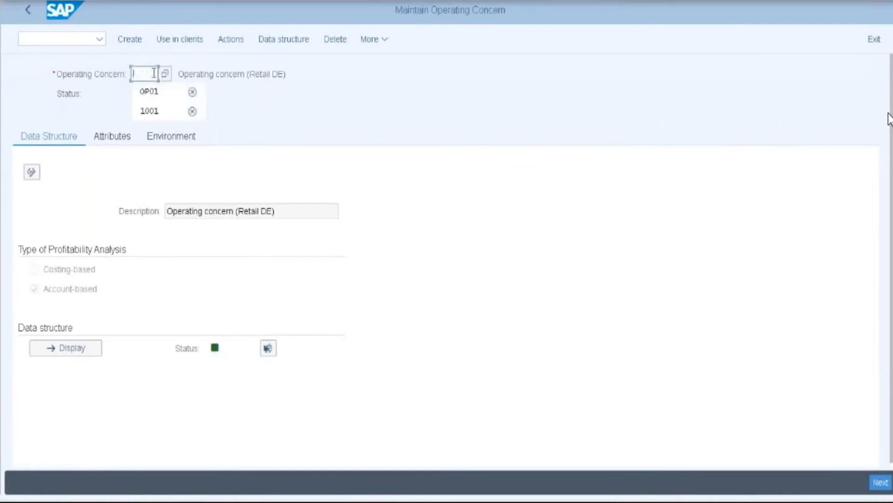
{"action": "left_click", "coordinate": [160, 96]}
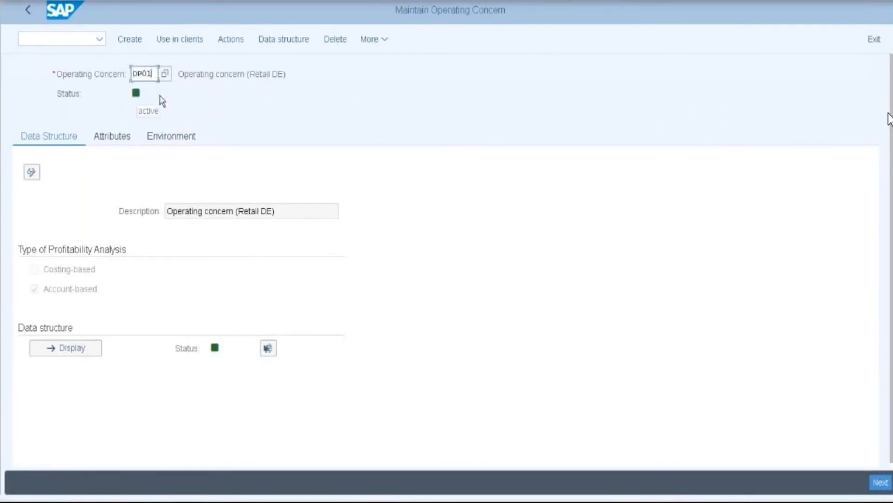
{"action": "key", "text": "Return"}
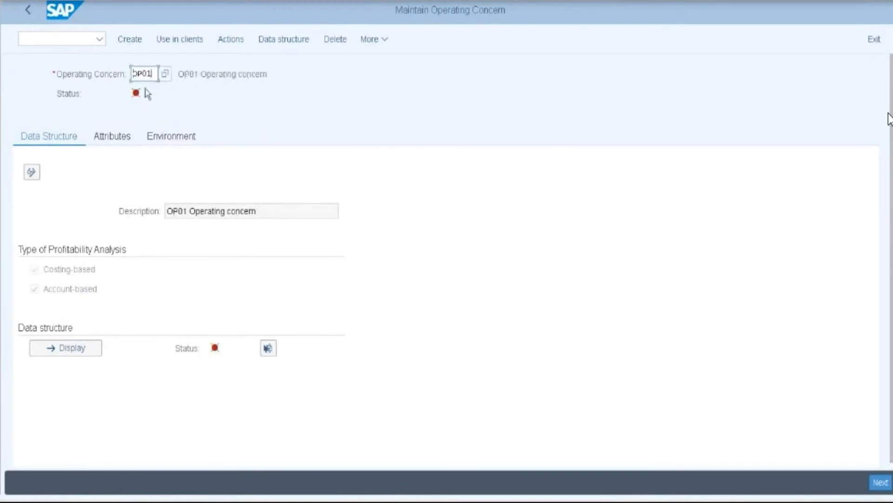
{"action": "left_click", "coordinate": [105, 142]}
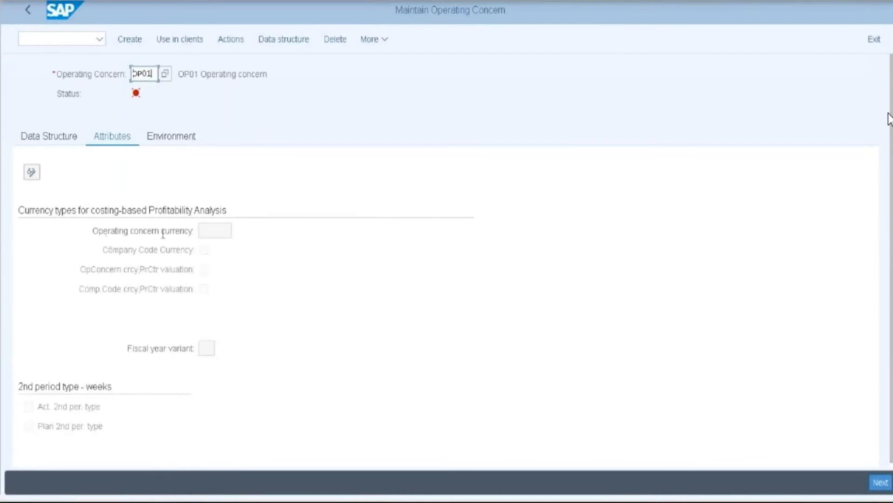
- Give OP01 currency INR and fiscal year variant K4, save the attributes, and go back
{"action": "left_click", "coordinate": [31, 174]}
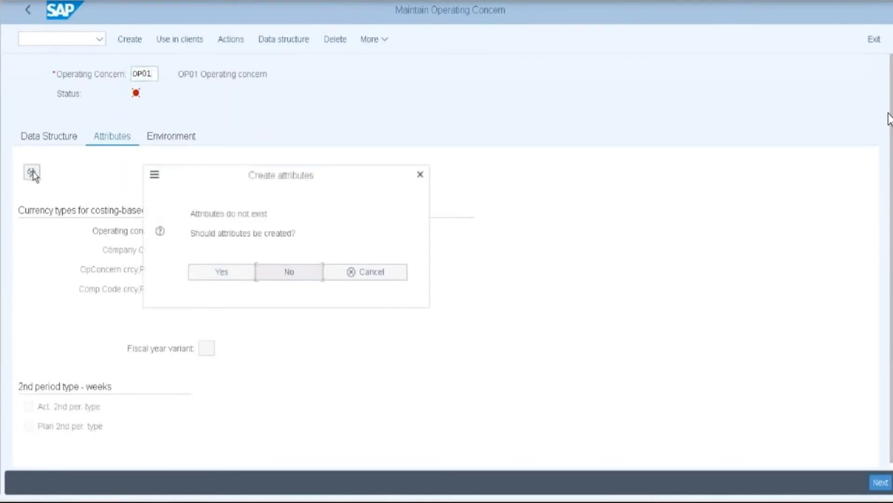
{"action": "left_click", "coordinate": [221, 272]}
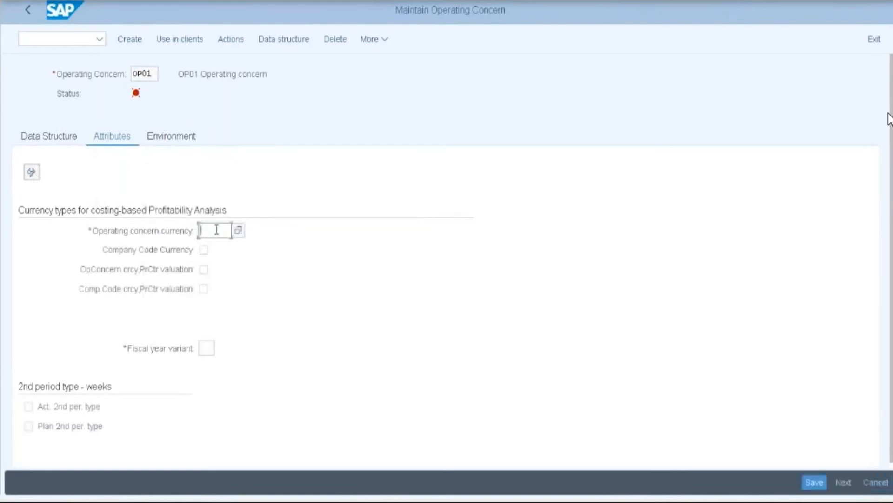
{"action": "type", "text": "EUR"}
{"action": "key", "text": "BackSpace"}
{"action": "key", "text": "BackSpace"}
{"action": "key", "text": "BackSpace"}
{"action": "type", "text": "INR"}
{"action": "left_click", "coordinate": [207, 349]}
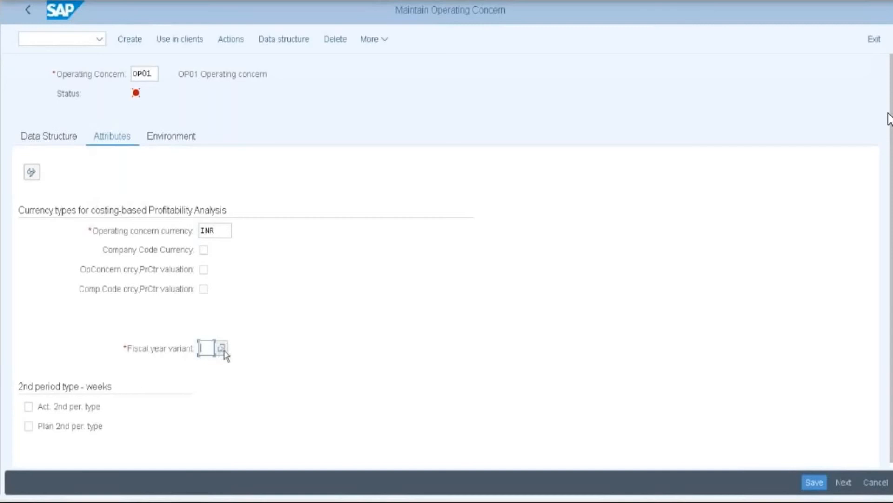
{"action": "left_click", "coordinate": [223, 349]}
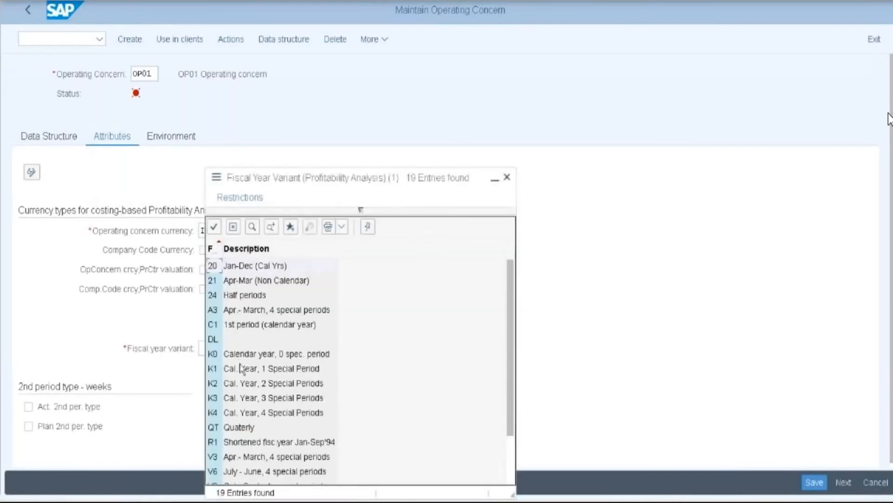
{"action": "left_click", "coordinate": [214, 412]}
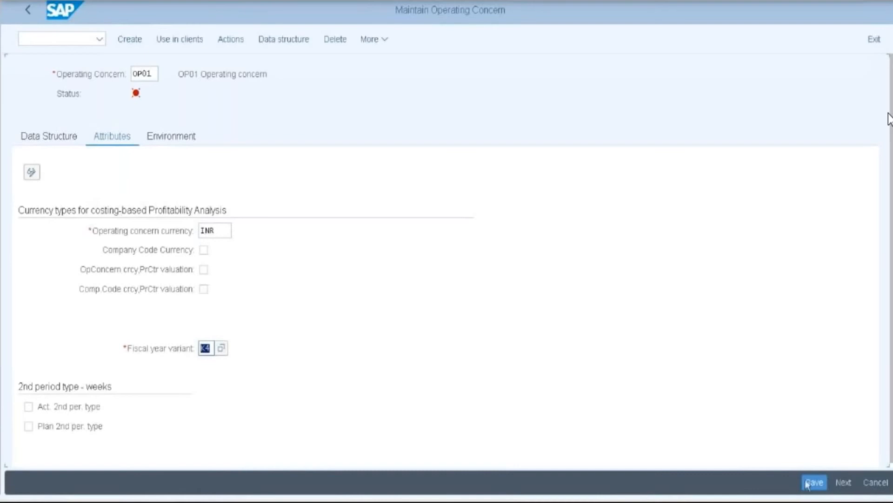
{"action": "left_click", "coordinate": [819, 484]}
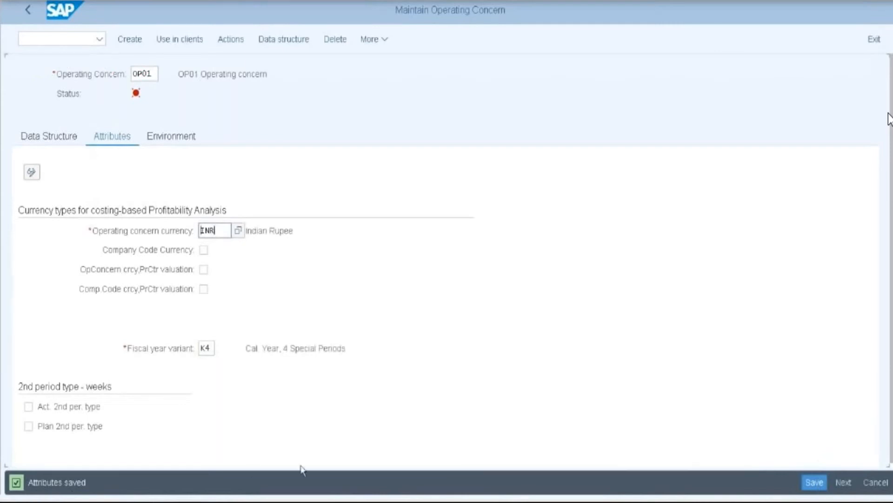
{"action": "left_click", "coordinate": [807, 486]}
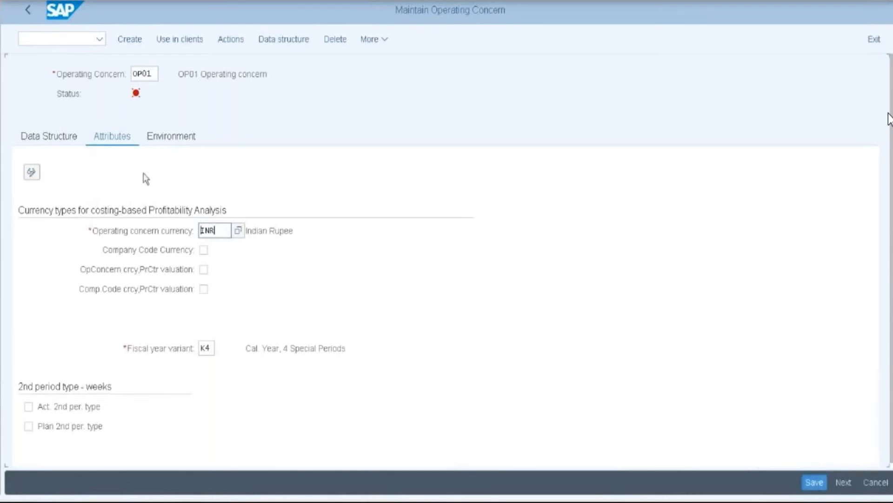
{"action": "left_click", "coordinate": [29, 12]}
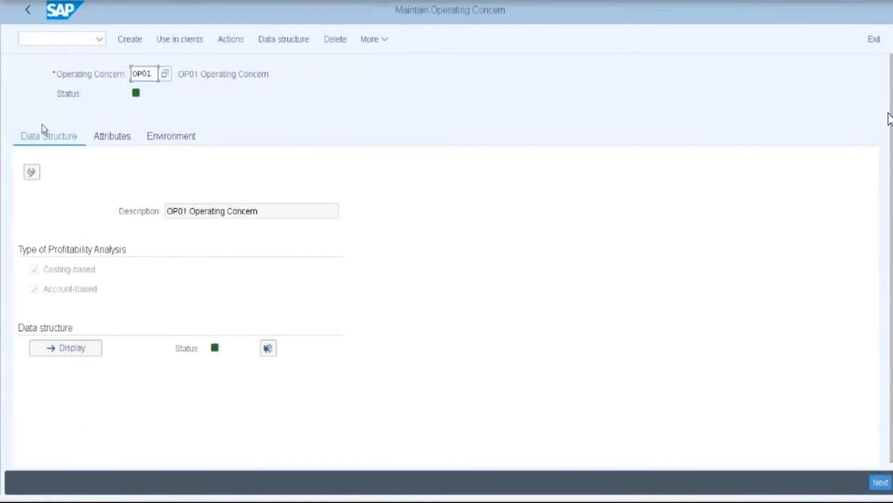
- In the IMG, run Enterprise Structure > Assignment > Controlling > 'Assign controlling area to operating concern'
{"action": "left_click", "coordinate": [29, 13]}
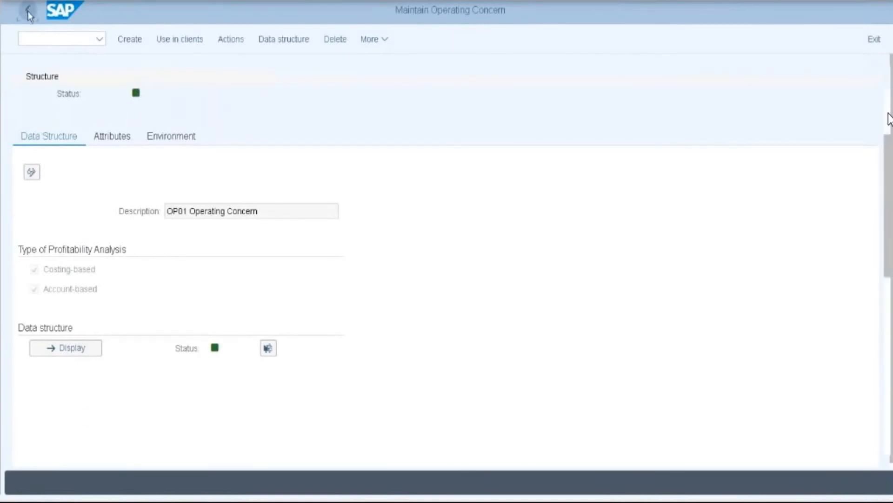
{"action": "left_click", "coordinate": [27, 11]}
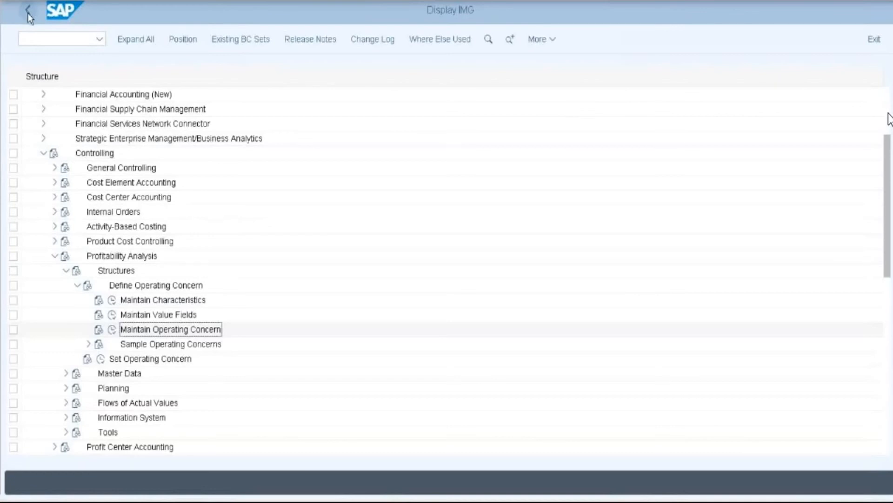
{"action": "left_click", "coordinate": [43, 154]}
{"action": "scroll", "coordinate": [157, 165], "scroll_direction": "up", "scroll_amount": 2}
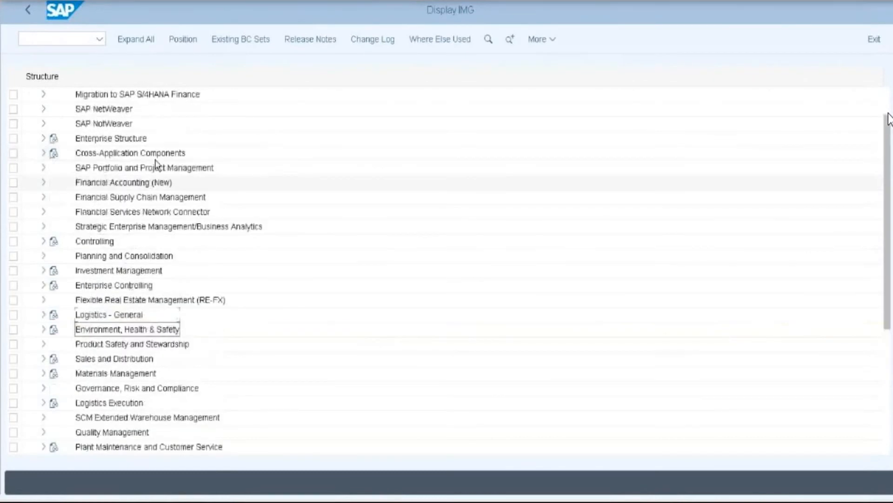
{"action": "scroll", "coordinate": [157, 164], "scroll_direction": "up", "scroll_amount": 1}
{"action": "left_click", "coordinate": [43, 168]}
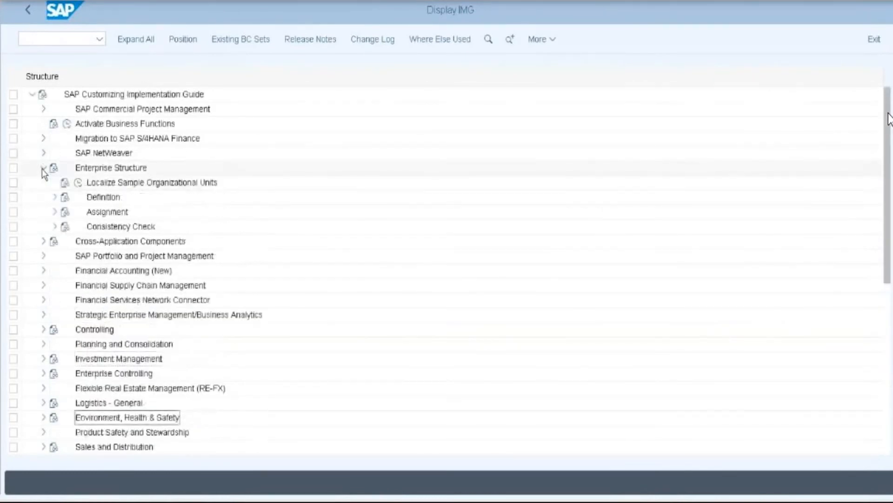
{"action": "left_click", "coordinate": [54, 211]}
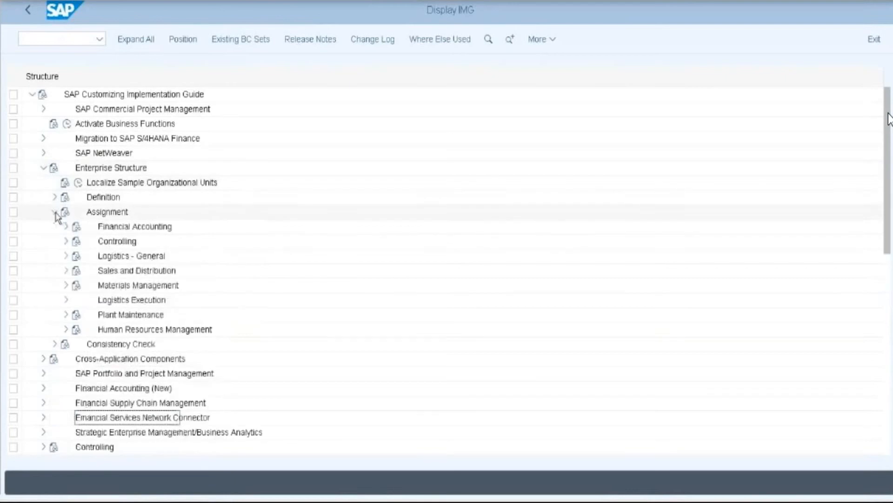
{"action": "left_click", "coordinate": [66, 241]}
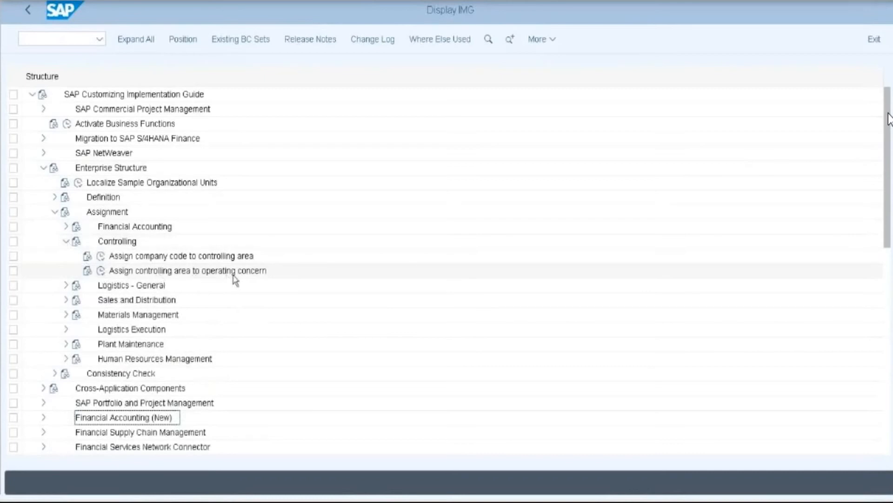
{"action": "left_click", "coordinate": [101, 271]}
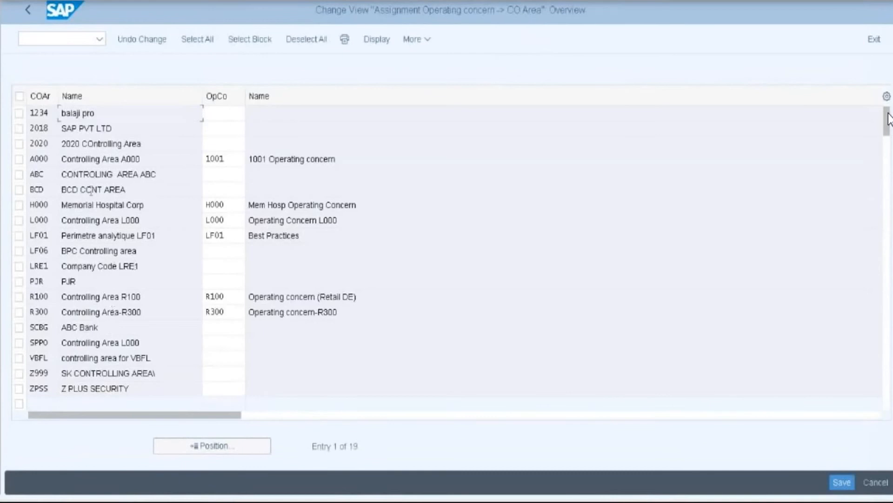
- Enter OP01 as the operating concern for controlling area 2018 and save the change
{"action": "left_click", "coordinate": [52, 130]}
{"action": "left_click", "coordinate": [225, 128]}
{"action": "type", "text": "00"}
{"action": "key", "text": "BackSpace"}
{"action": "type", "text": "P01"}
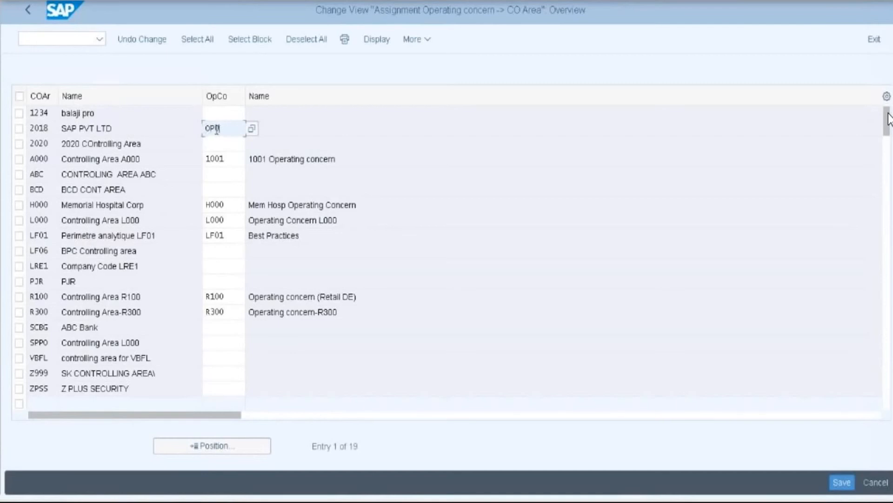
{"action": "key", "text": "Return"}
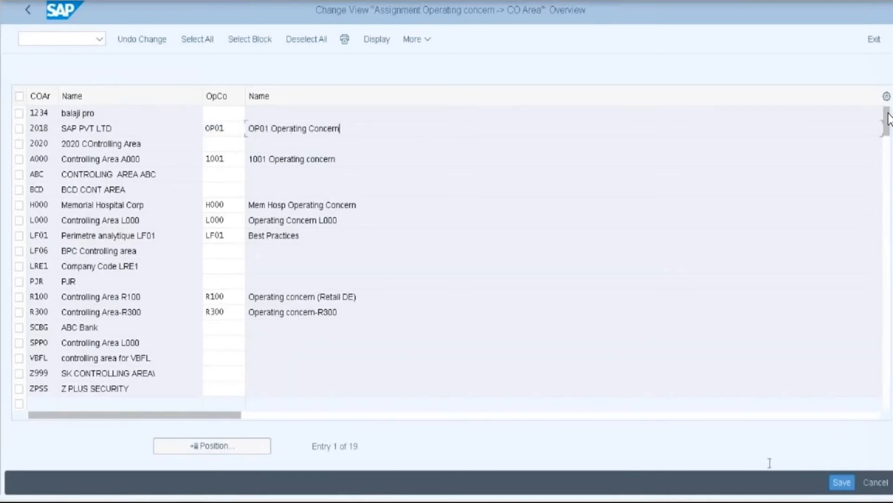
{"action": "left_click", "coordinate": [842, 481]}
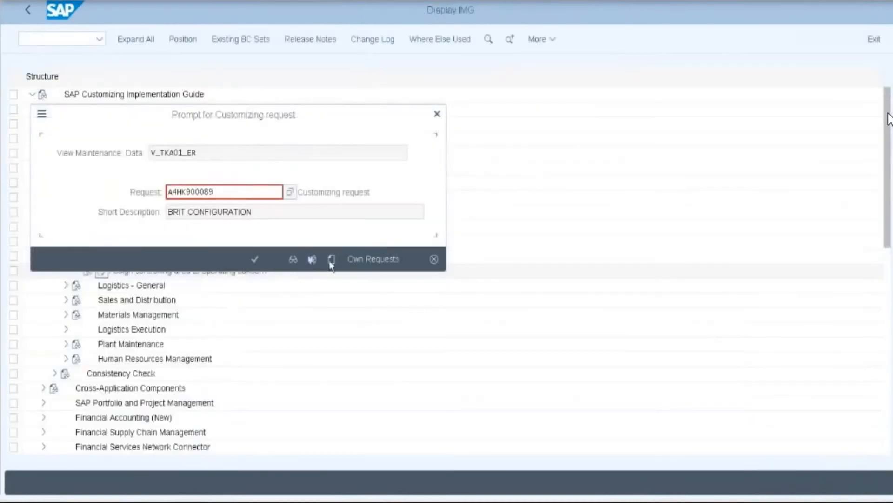
- Create a new customizing request described as 'Operating Croncern' and save the assignment in it
{"action": "left_click", "coordinate": [332, 260]}
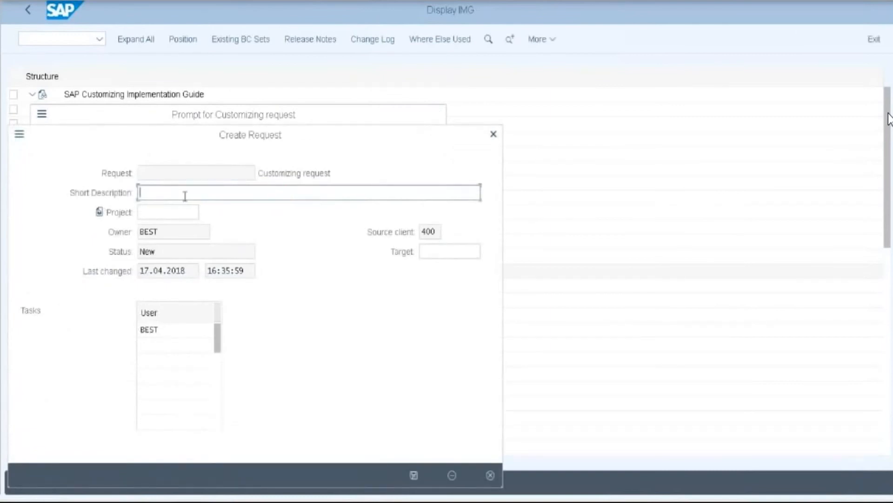
{"action": "type", "text": "Operating Croncern"}
{"action": "left_click", "coordinate": [414, 475]}
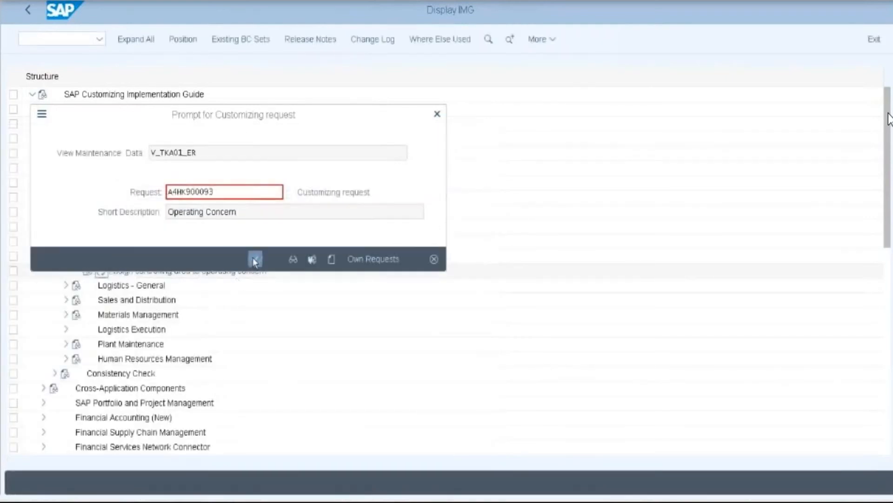
{"action": "left_click", "coordinate": [254, 259]}
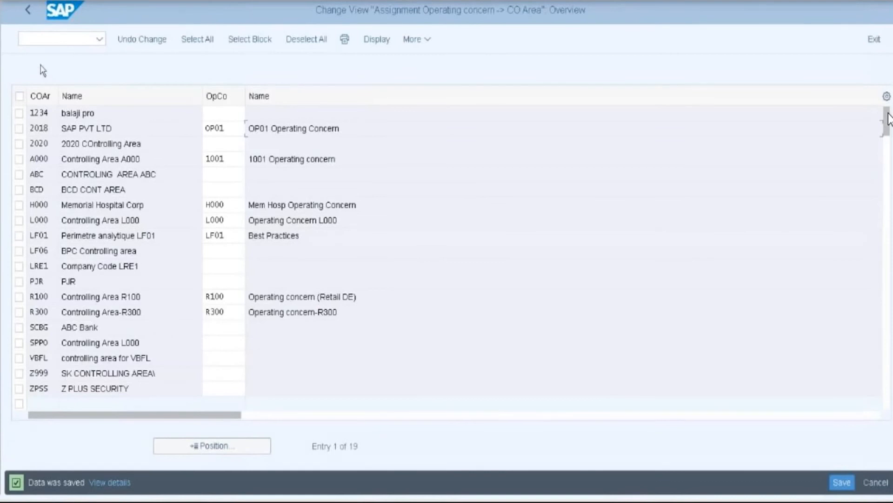
- Return to the IMG tree, collapse Enterprise Structure and expand the Controlling branch
{"action": "left_click", "coordinate": [28, 10]}
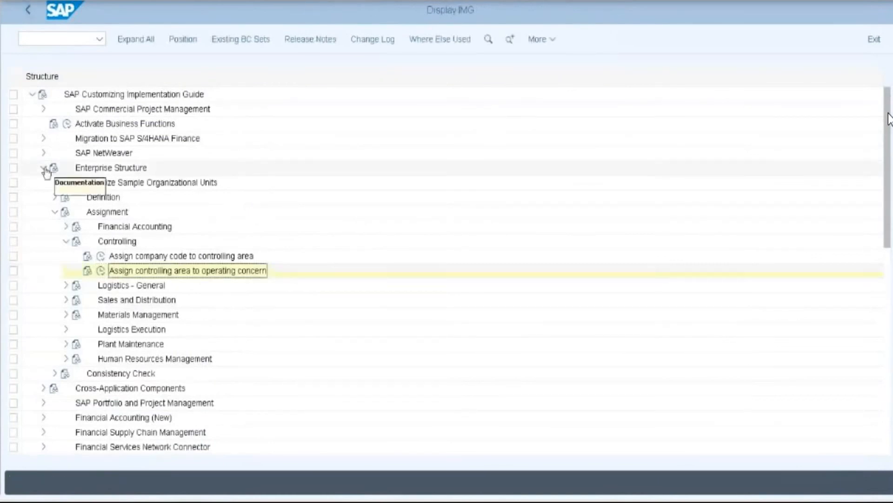
{"action": "left_click", "coordinate": [44, 168]}
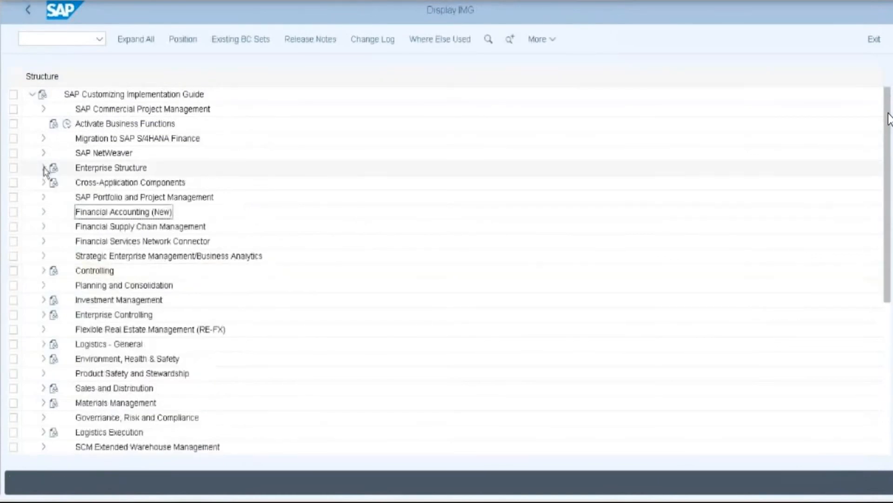
{"action": "left_click", "coordinate": [44, 271]}
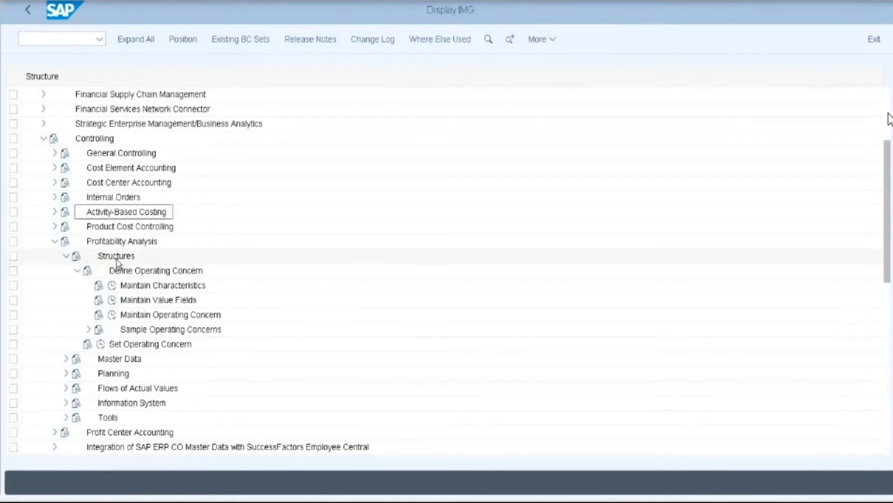
- Set OP01 as the current operating concern, declining account-based and choosing costing-based
{"action": "left_click", "coordinate": [101, 345]}
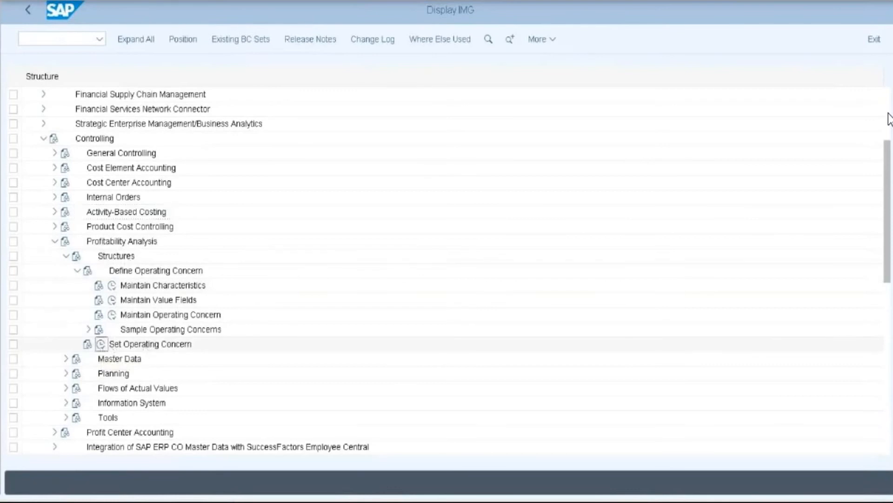
{"action": "key", "text": "BackSpace"}
{"action": "key", "text": "BackSpace"}
{"action": "key", "text": "BackSpace"}
{"action": "key", "text": "BackSpace"}
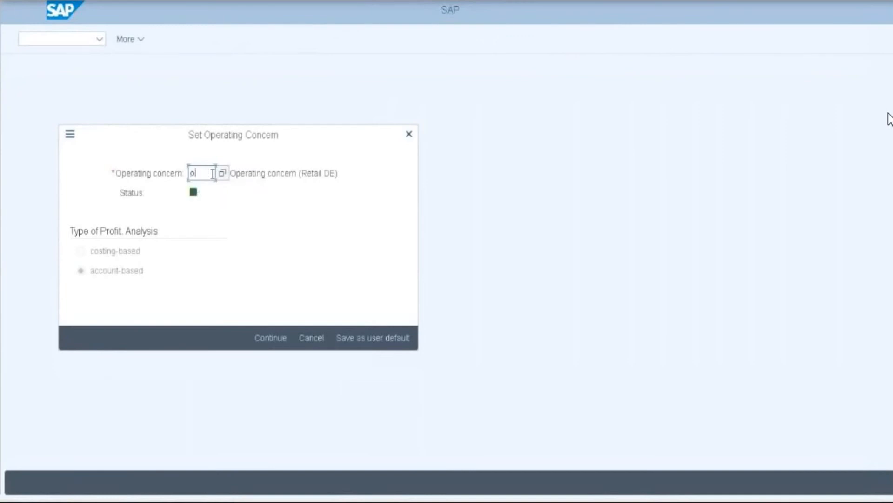
{"action": "type", "text": "OP01"}
{"action": "key", "text": "Return"}
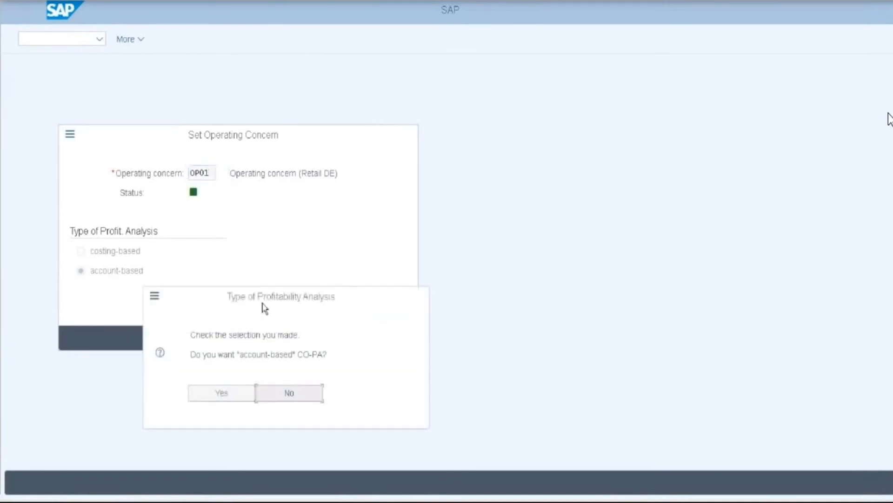
{"action": "left_click", "coordinate": [290, 393]}
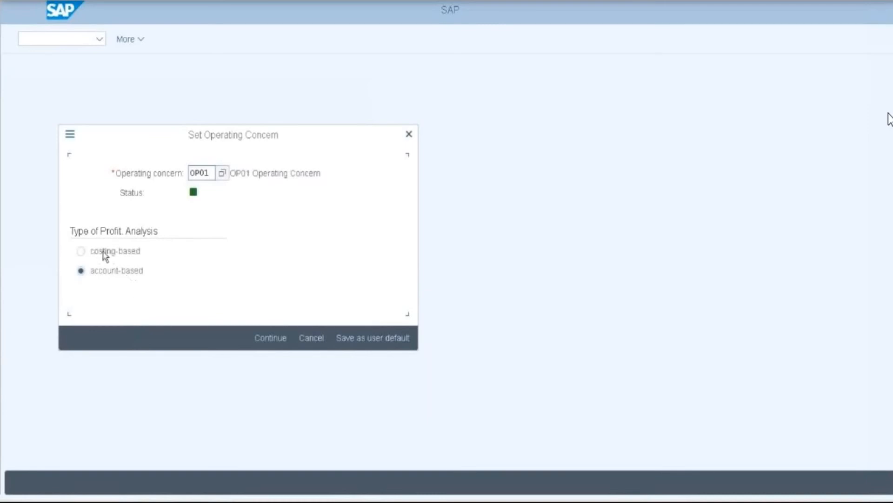
{"action": "left_click", "coordinate": [81, 251]}
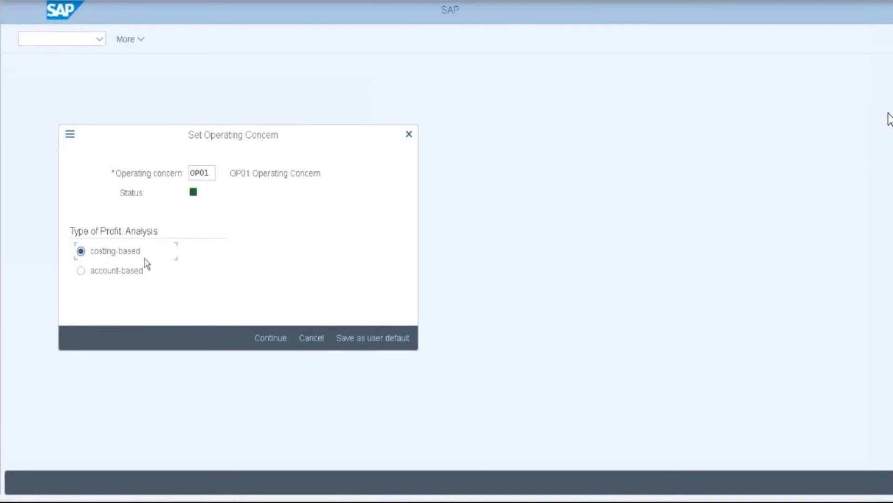
{"action": "left_click", "coordinate": [268, 342]}
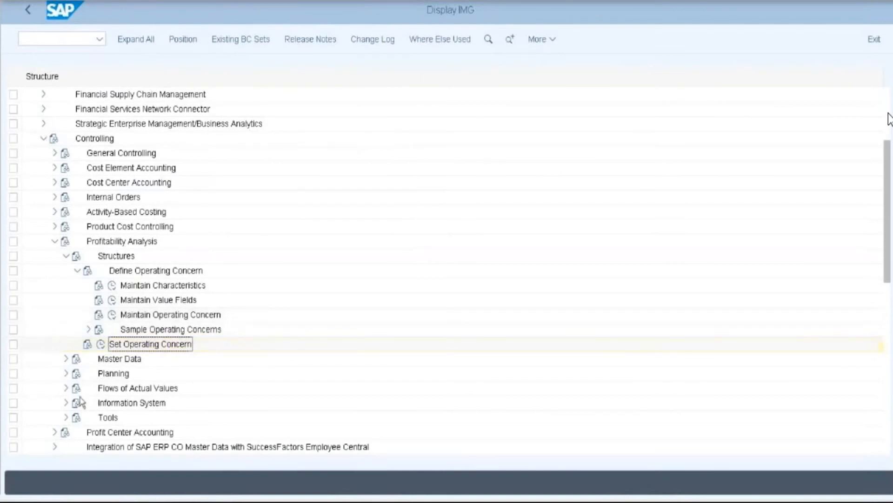
- Under Transfer of Billing Documents, run Assign Value Fields and open the SD-conditions assignment table
{"action": "left_click", "coordinate": [66, 388]}
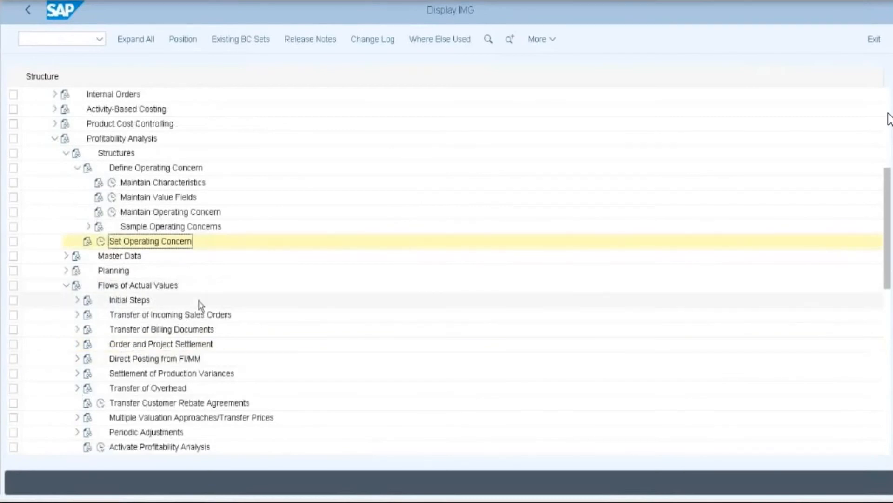
{"action": "scroll", "coordinate": [201, 306], "scroll_direction": "down", "scroll_amount": 1}
{"action": "scroll", "coordinate": [201, 306], "scroll_direction": "down", "scroll_amount": 1}
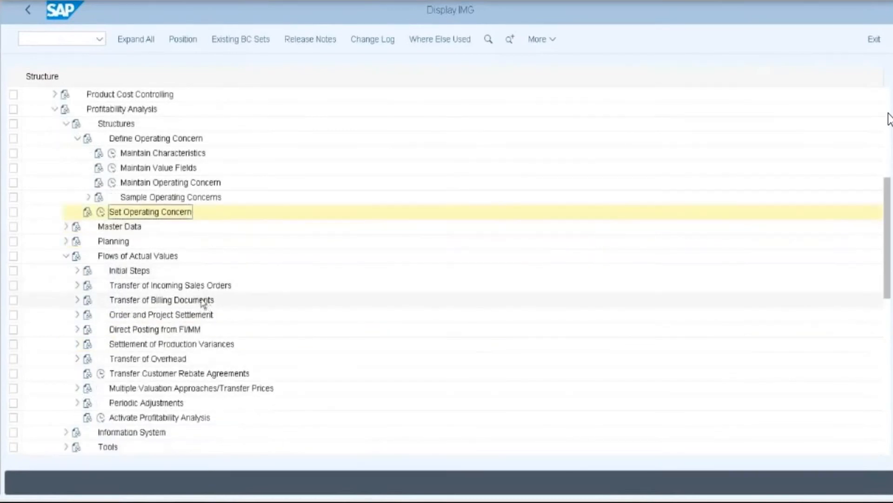
{"action": "left_click", "coordinate": [79, 300]}
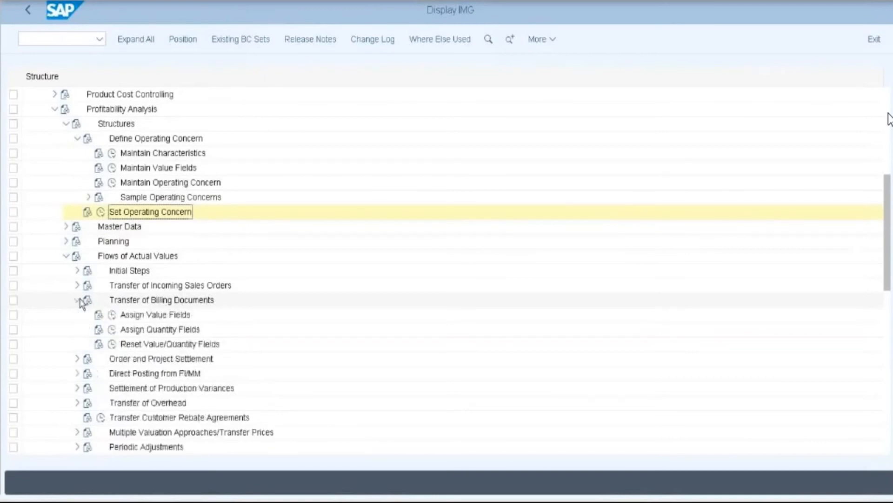
{"action": "left_click", "coordinate": [112, 315]}
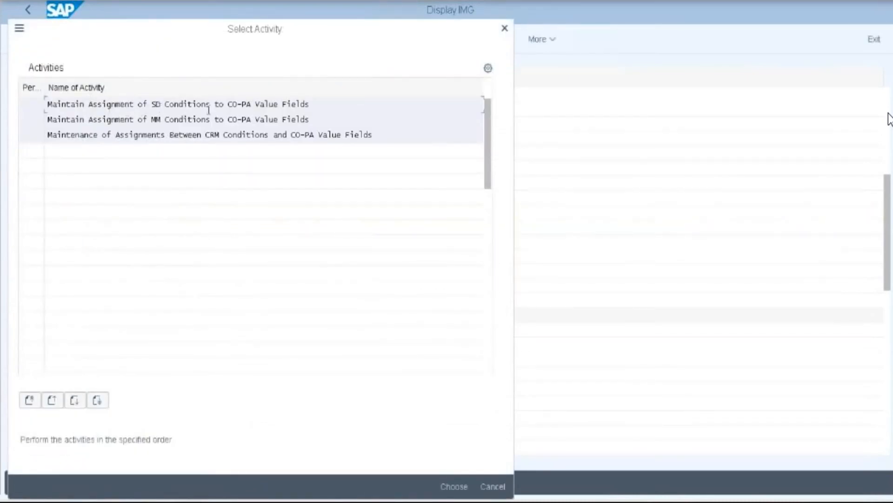
{"action": "double_click", "coordinate": [246, 108]}
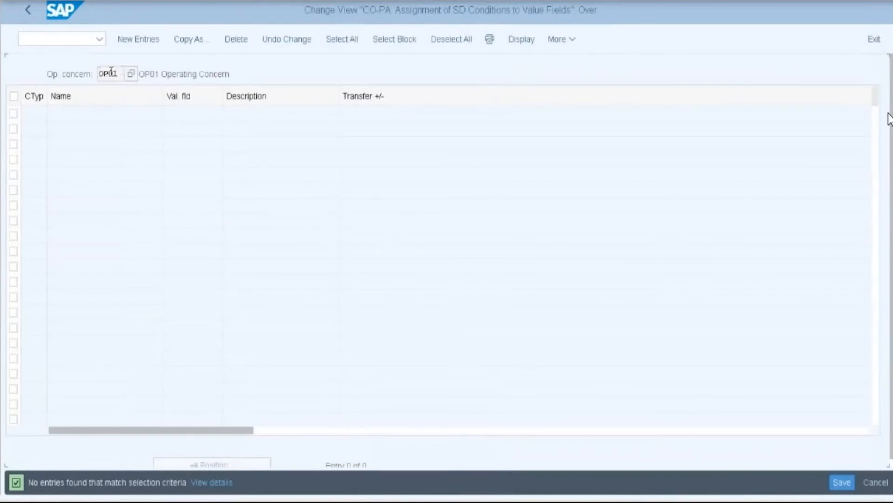
- Add new entries mapping PR00 to ERLOS (Revenue) and K004 to KWSMKT
{"action": "left_click", "coordinate": [128, 39]}
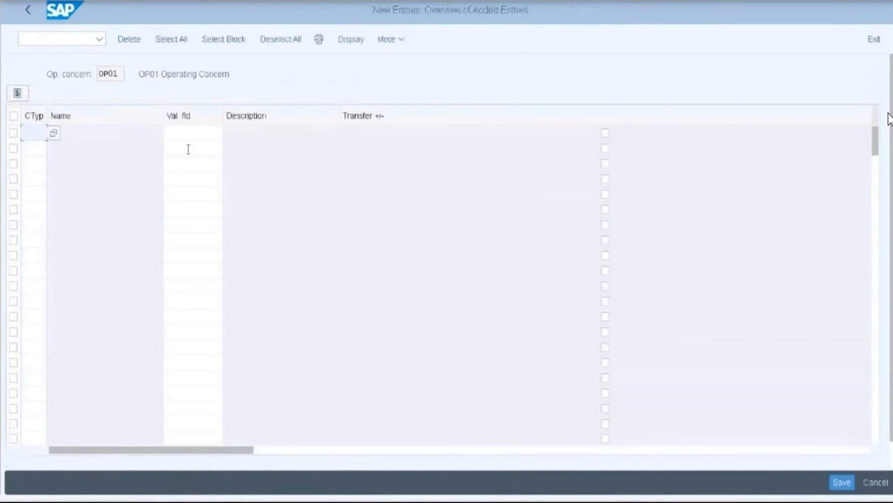
{"action": "left_click", "coordinate": [32, 137]}
{"action": "type", "text": "PR"}
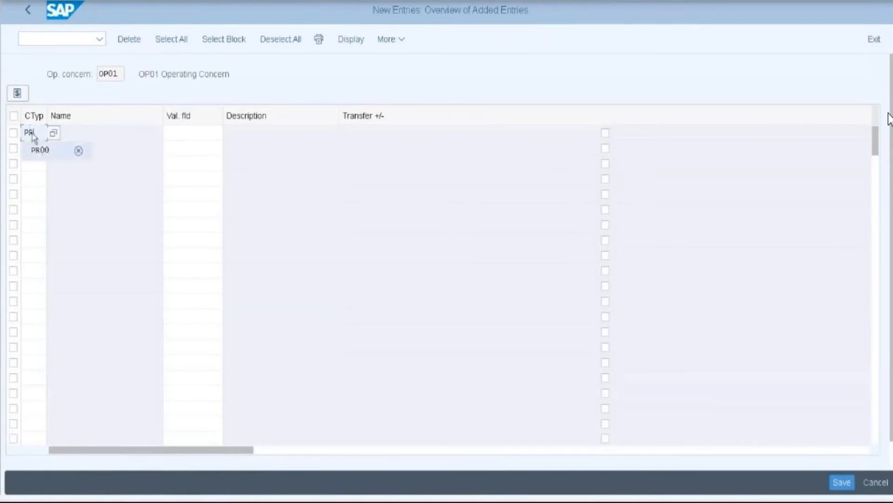
{"action": "left_click", "coordinate": [41, 150]}
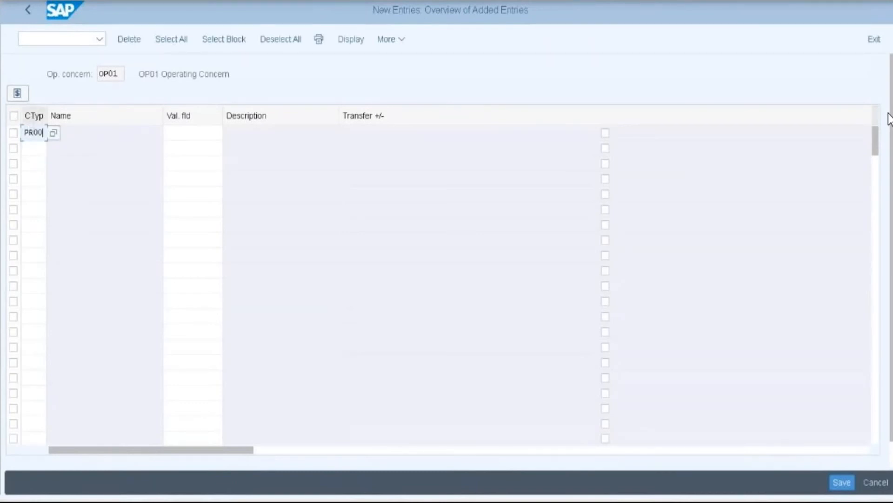
{"action": "key", "text": "Return"}
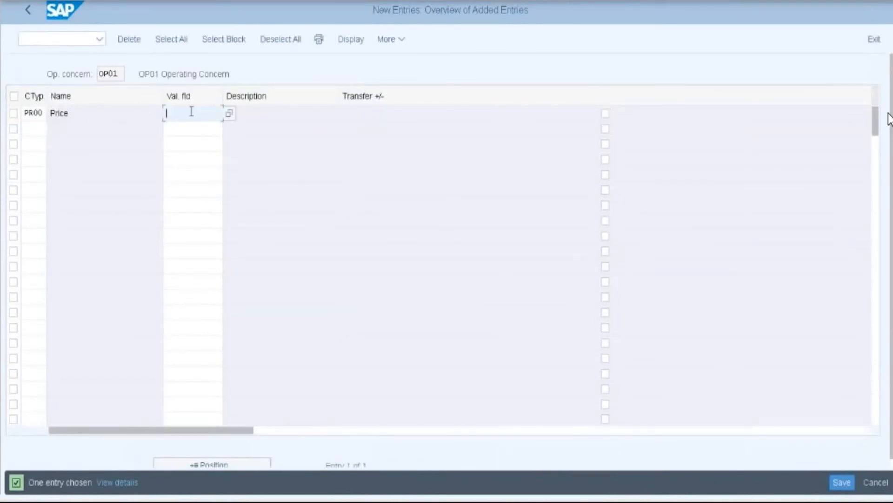
{"action": "left_click", "coordinate": [229, 113]}
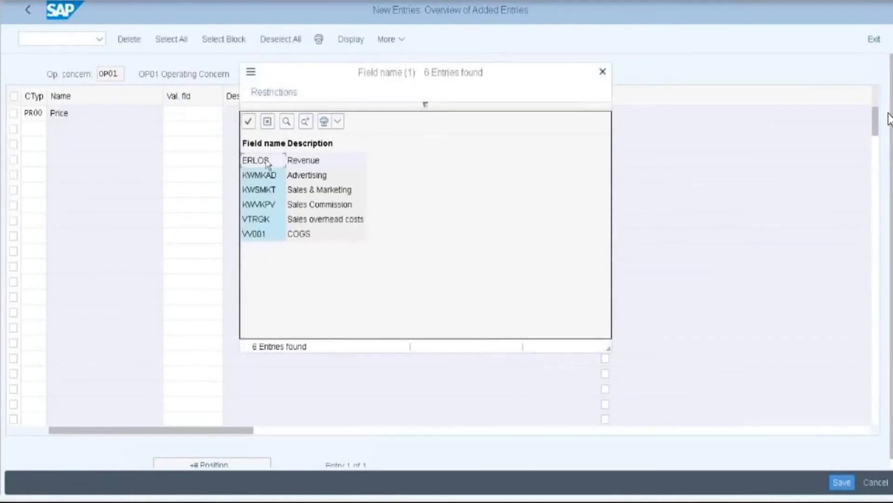
{"action": "double_click", "coordinate": [261, 160]}
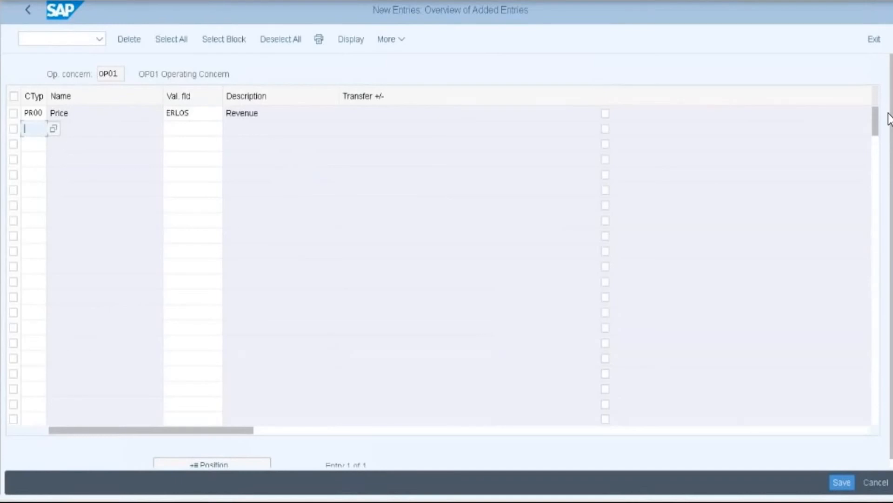
{"action": "type", "text": "K"}
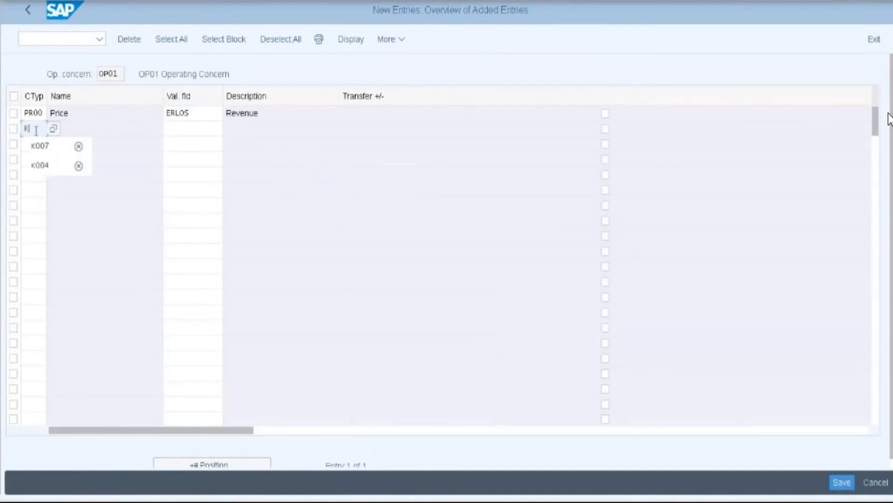
{"action": "left_click", "coordinate": [47, 164]}
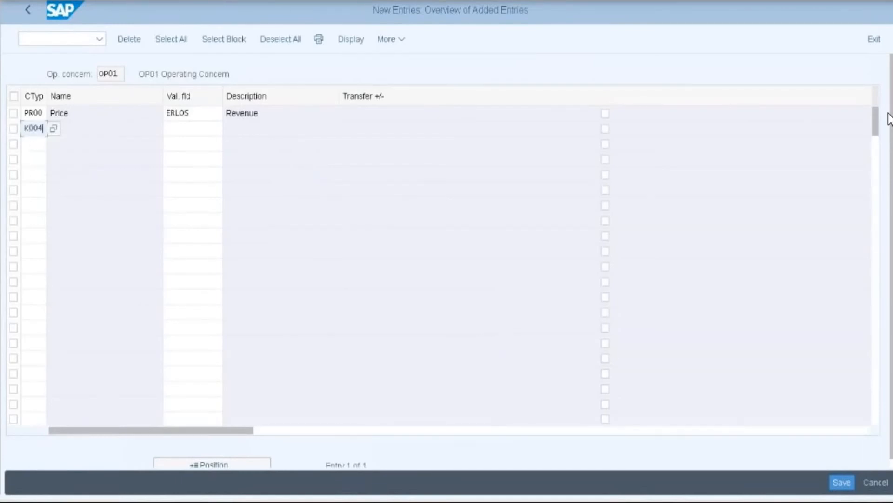
{"action": "key", "text": "Return"}
{"action": "left_click", "coordinate": [189, 128]}
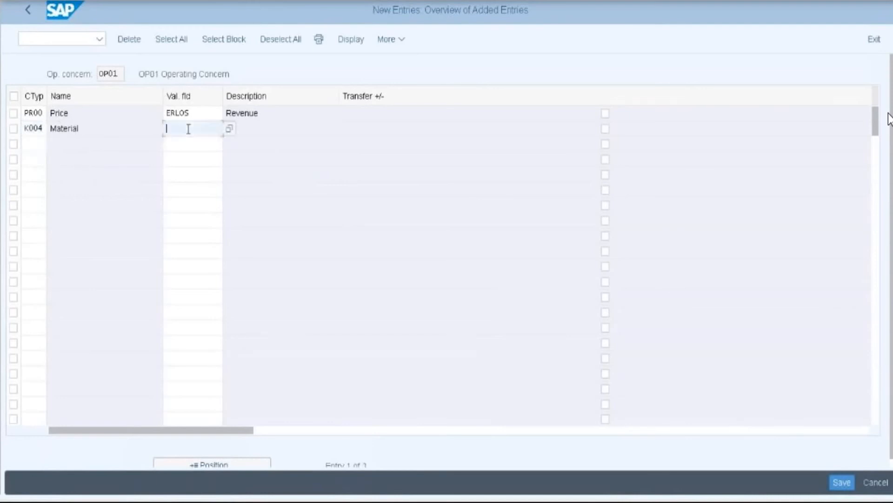
{"action": "left_click", "coordinate": [239, 138]}
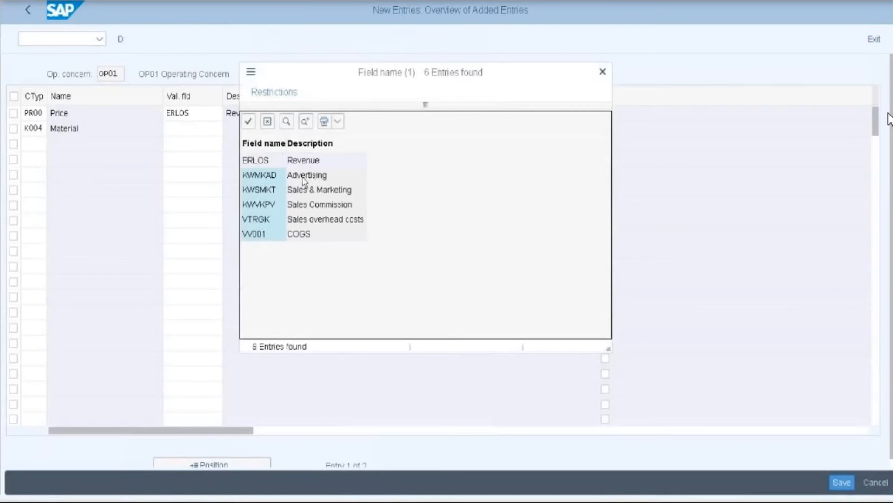
{"action": "left_click", "coordinate": [276, 191]}
{"action": "key", "text": "Return"}
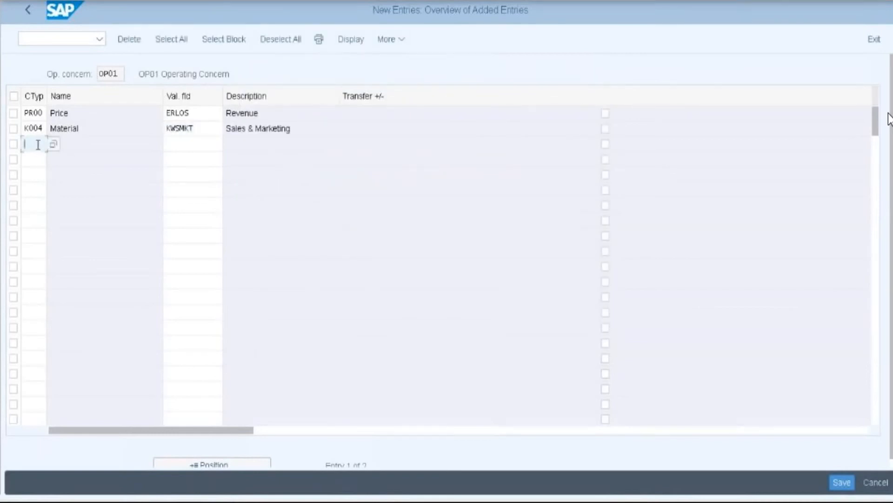
- Map K007 to KWVKPV (Sales Commission) and VPRS to VV001 (COGS)
{"action": "type", "text": "K"}
{"action": "left_click", "coordinate": [34, 178]}
{"action": "left_click", "coordinate": [172, 145]}
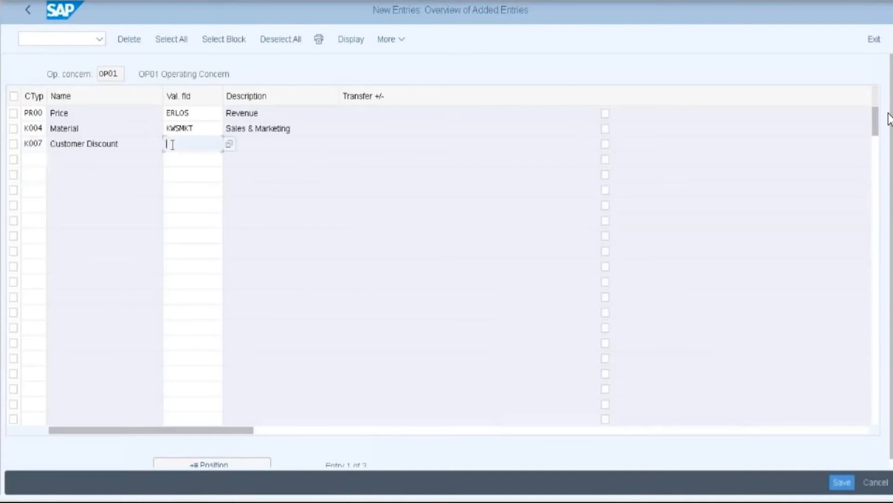
{"action": "left_click", "coordinate": [228, 145]}
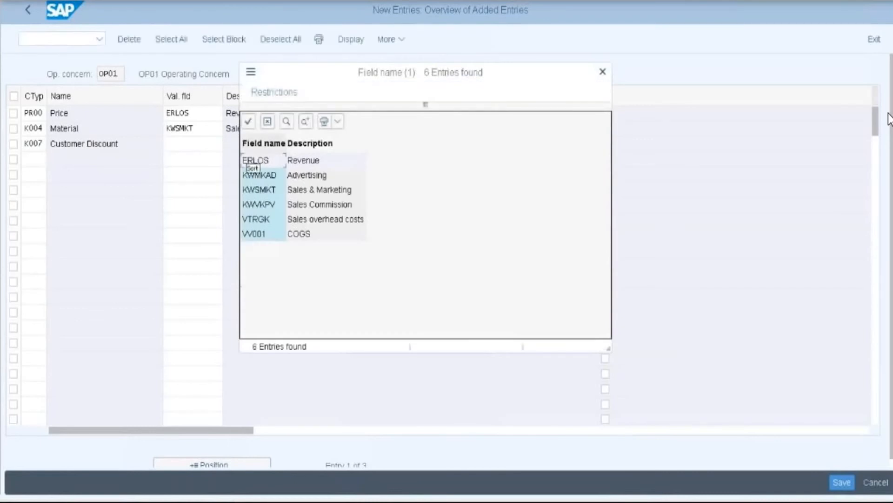
{"action": "left_click", "coordinate": [271, 206]}
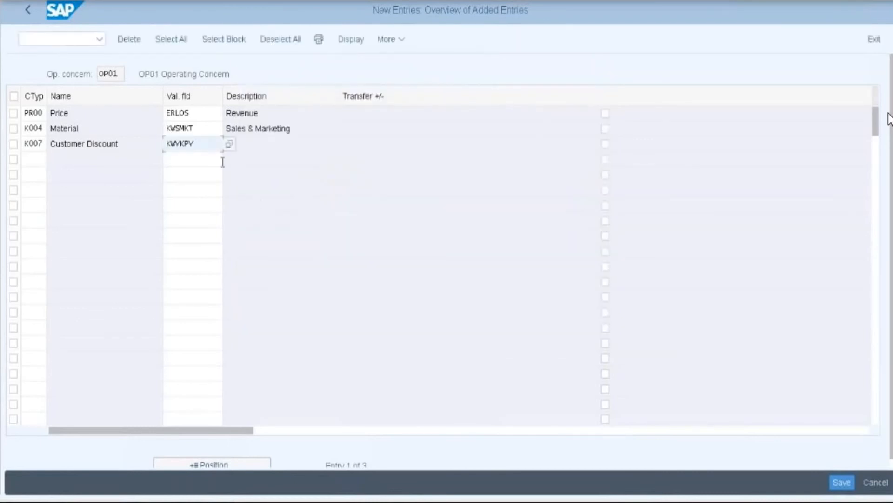
{"action": "key", "text": "Return"}
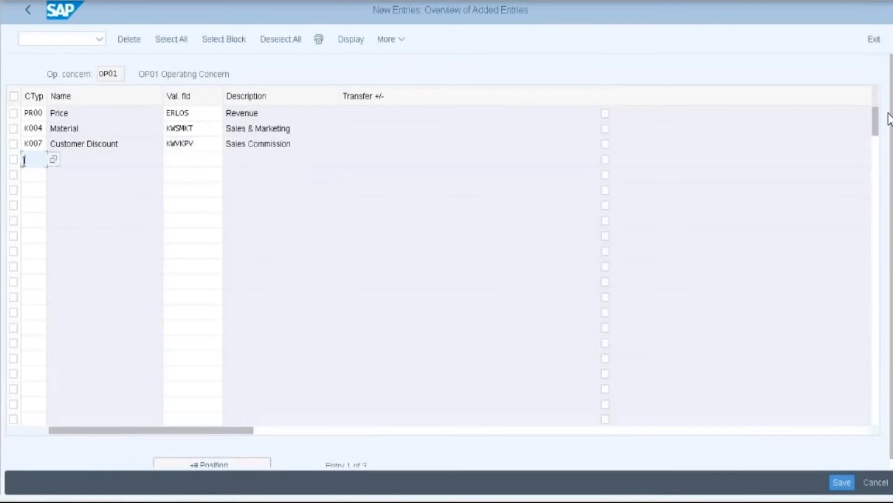
{"action": "type", "text": "V"}
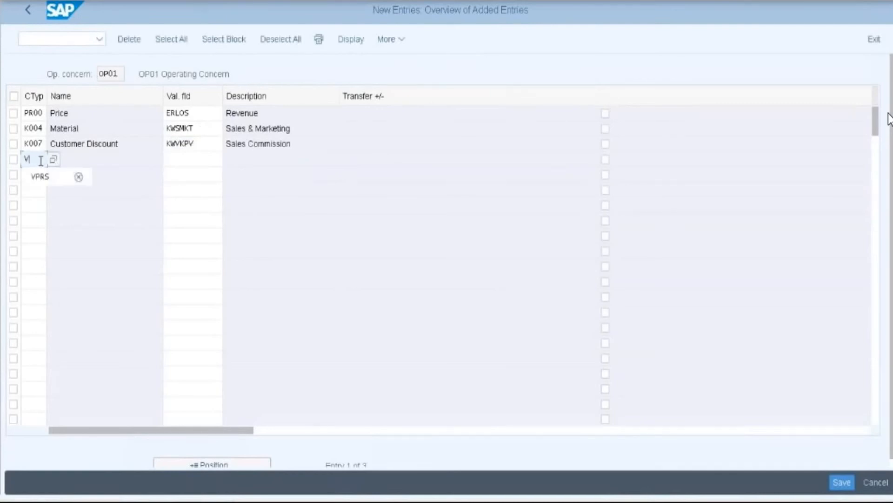
{"action": "left_click", "coordinate": [40, 176]}
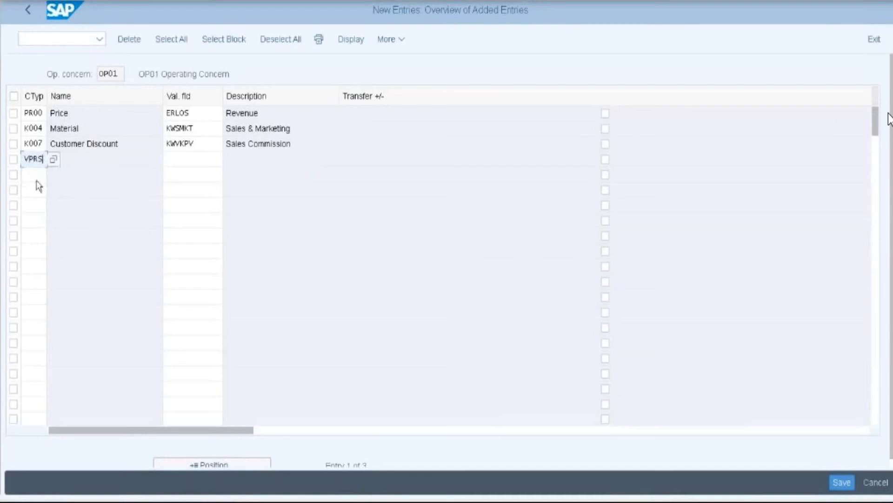
{"action": "left_click", "coordinate": [43, 174]}
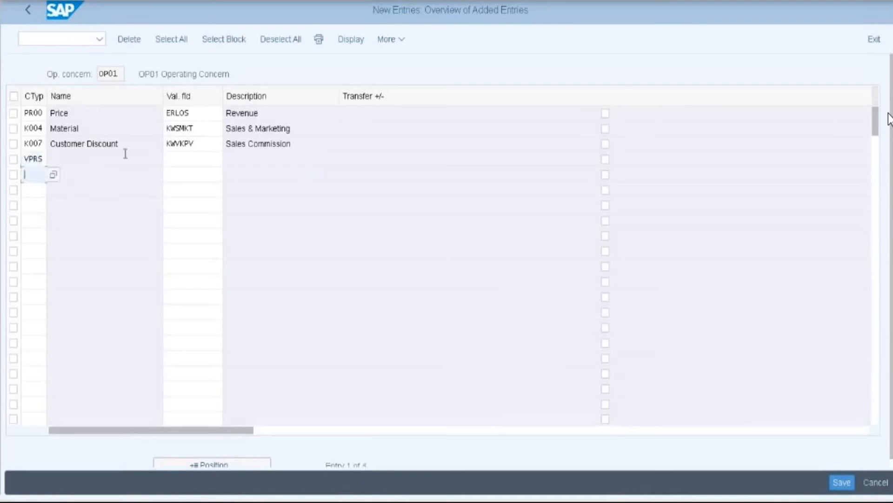
{"action": "left_click", "coordinate": [192, 159]}
{"action": "left_click", "coordinate": [233, 165]}
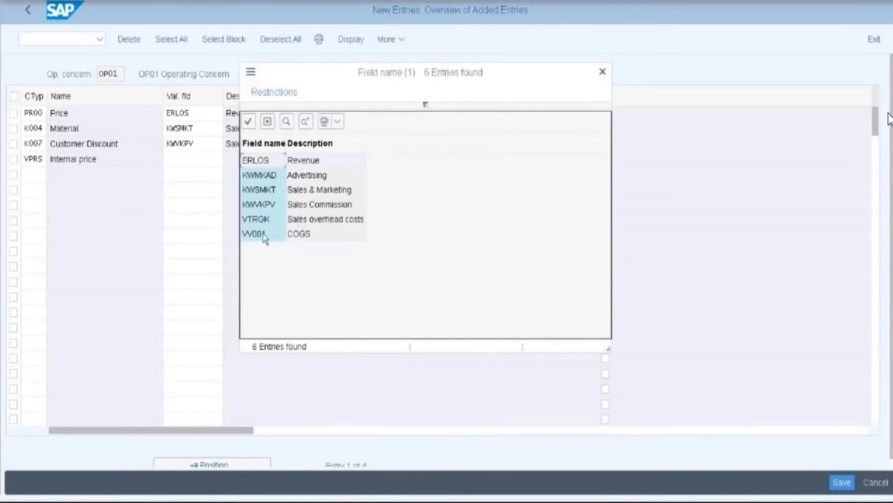
{"action": "double_click", "coordinate": [263, 234]}
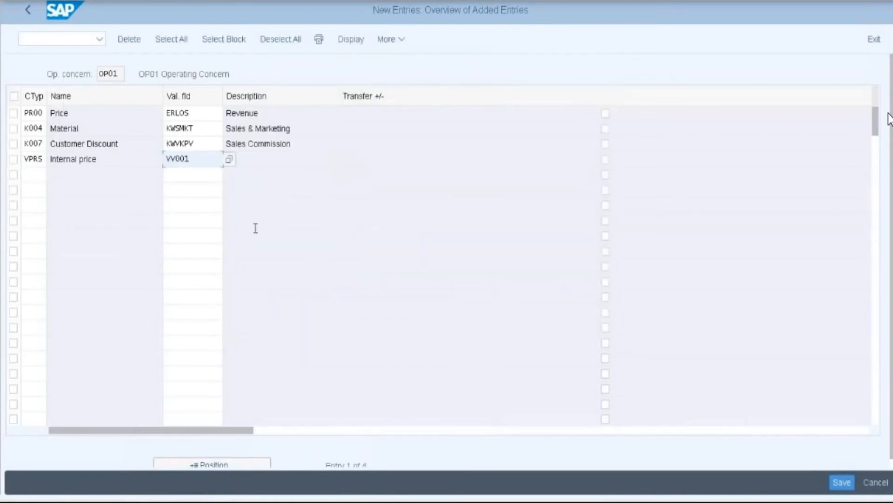
{"action": "key", "text": "Return"}
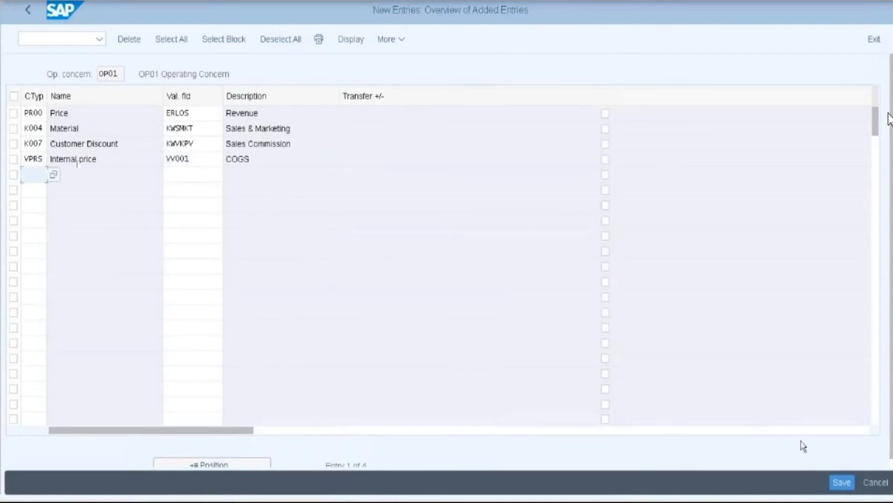
- Save the four assignments under the proposed customizing request and go back to the IMG tree
{"action": "left_click", "coordinate": [840, 481]}
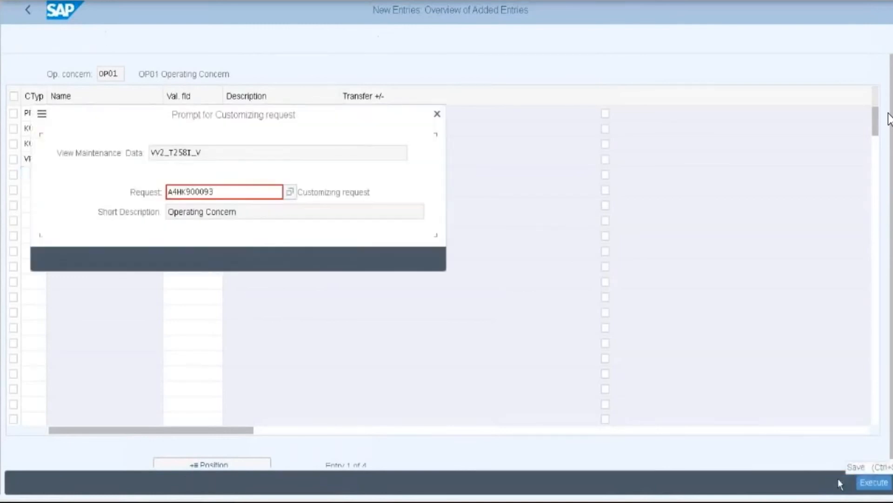
{"action": "left_click", "coordinate": [255, 258]}
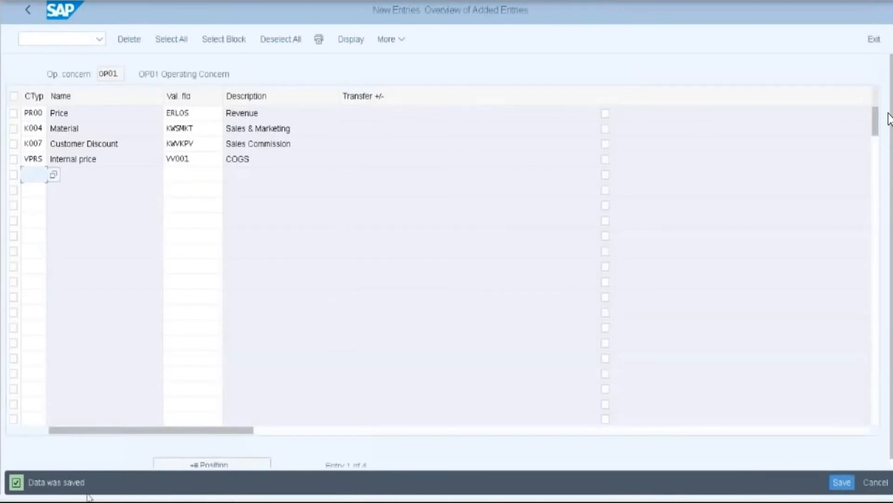
{"action": "left_click", "coordinate": [26, 12]}
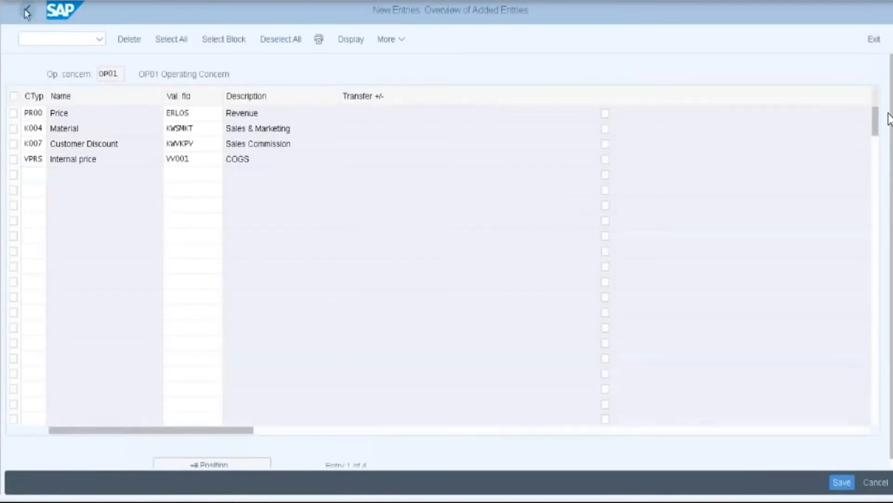
{"action": "left_click", "coordinate": [25, 9]}
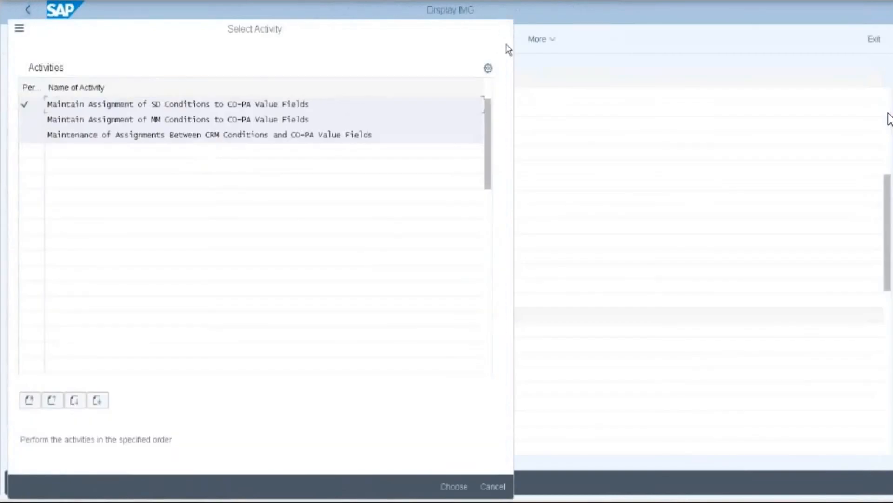
{"action": "left_click", "coordinate": [506, 41]}
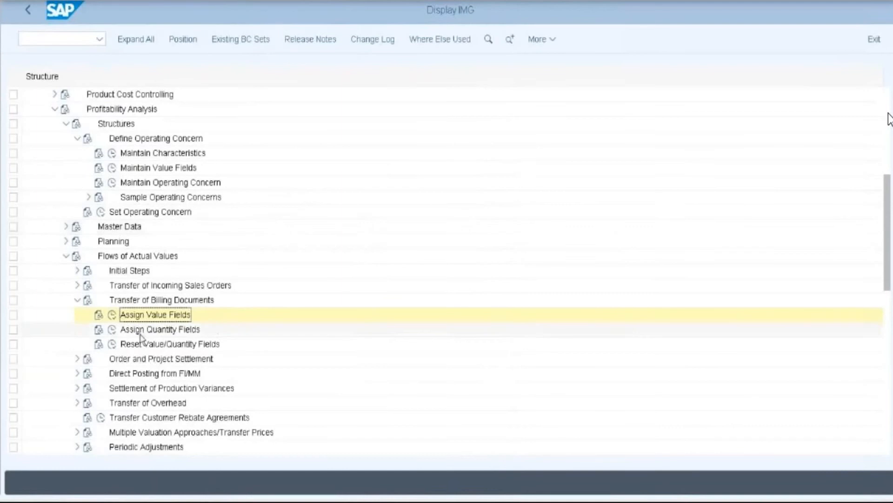
- In Assign Quantity Fields, add a new entry mapping FKIMG to ABSMG (Sales quantity)
{"action": "left_click", "coordinate": [112, 331]}
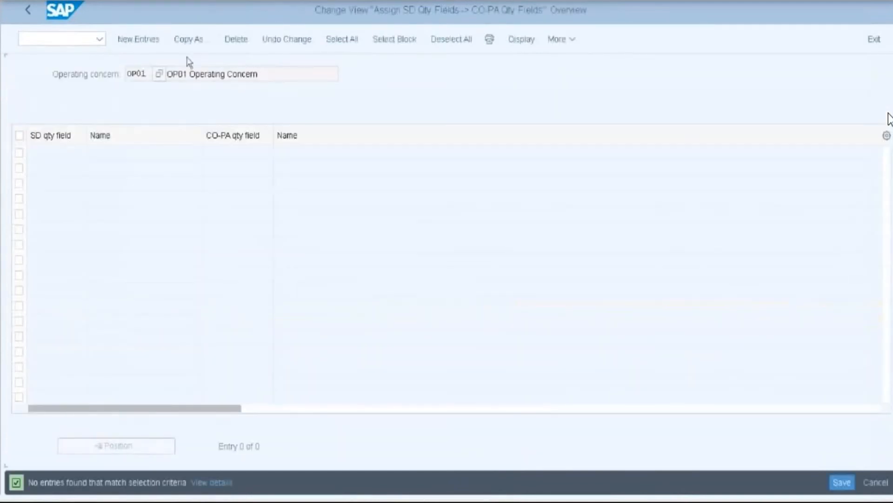
{"action": "left_click", "coordinate": [146, 40]}
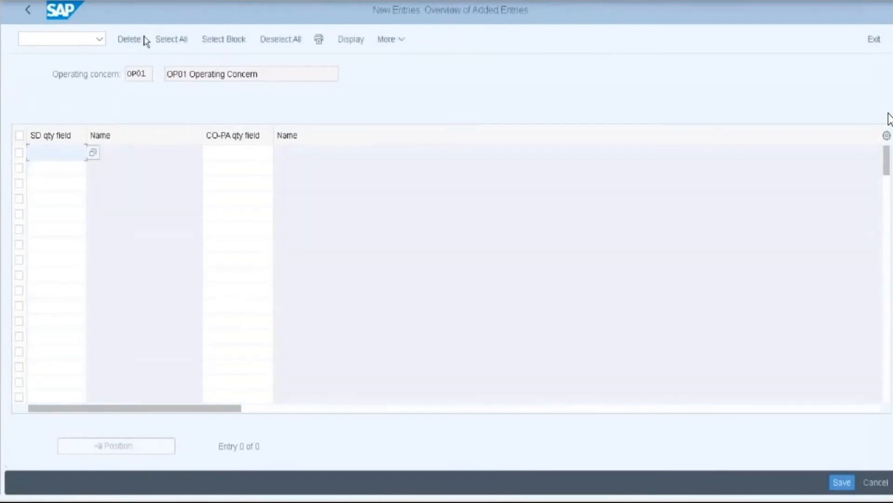
{"action": "left_click", "coordinate": [49, 154]}
{"action": "type", "text": "f"}
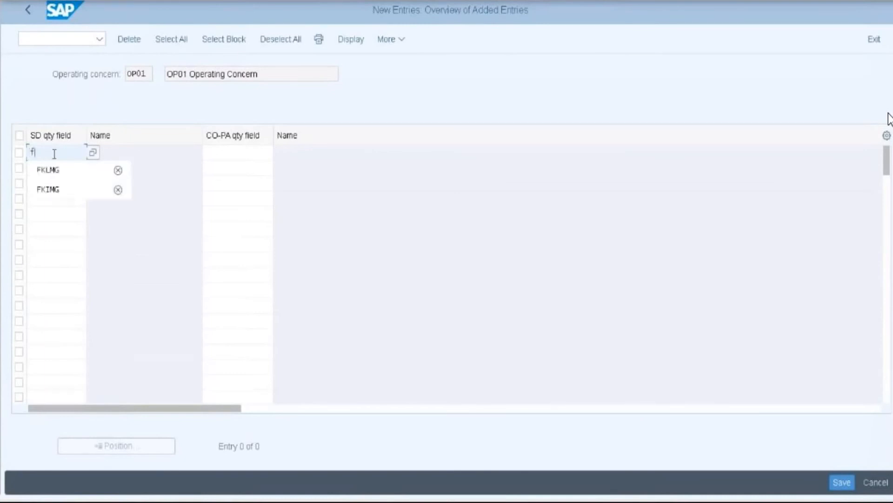
{"action": "left_click", "coordinate": [51, 190]}
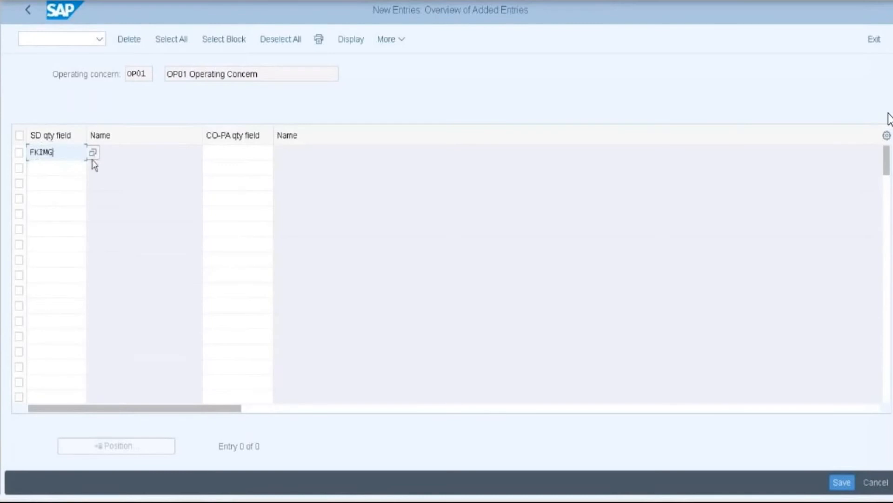
{"action": "key", "text": "Return"}
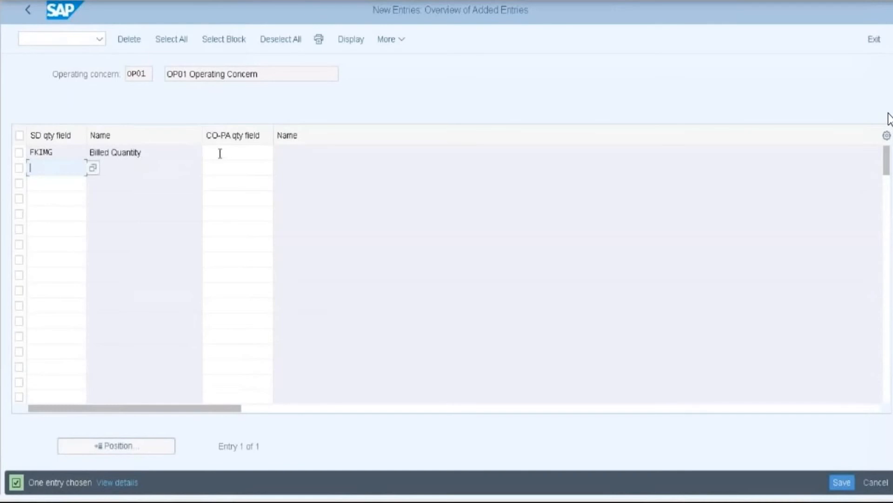
{"action": "left_click", "coordinate": [220, 153]}
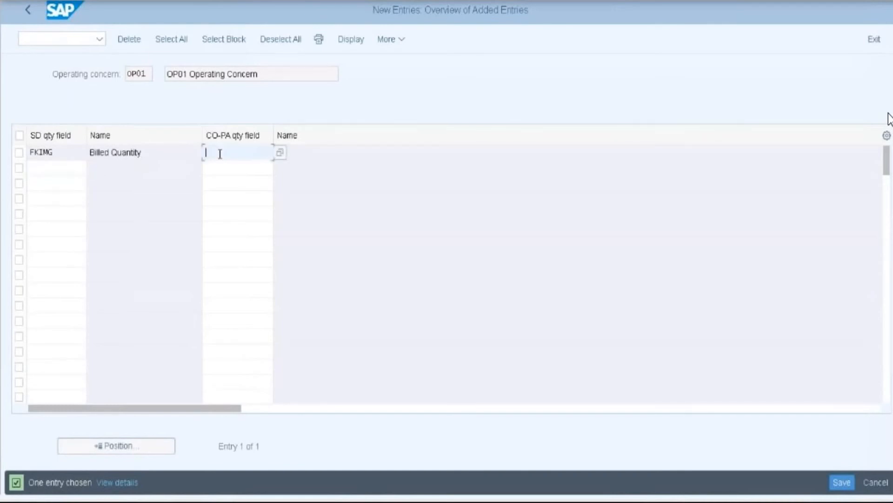
{"action": "type", "text": "a"}
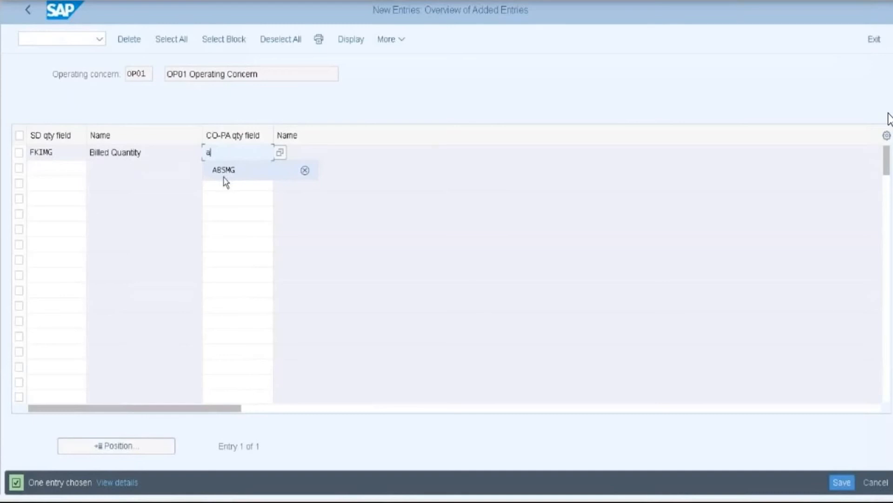
{"action": "left_click", "coordinate": [225, 177]}
{"action": "key", "text": "Return"}
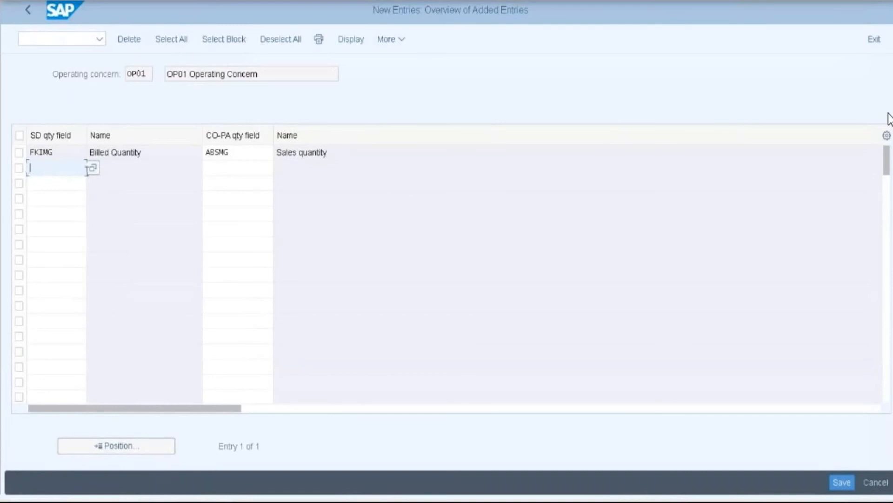
- Map FKLMG to ABSMG too, then save under the customizing request
{"action": "type", "text": "F"}
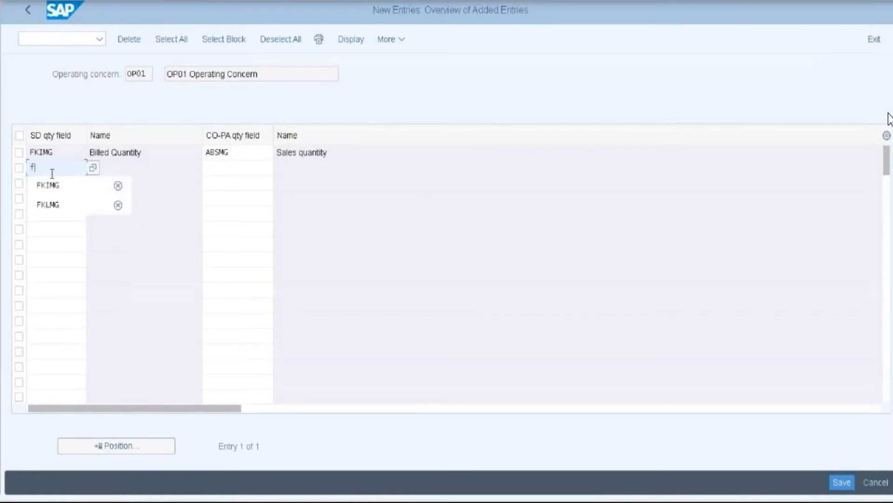
{"action": "left_click", "coordinate": [53, 206]}
{"action": "key", "text": "Return"}
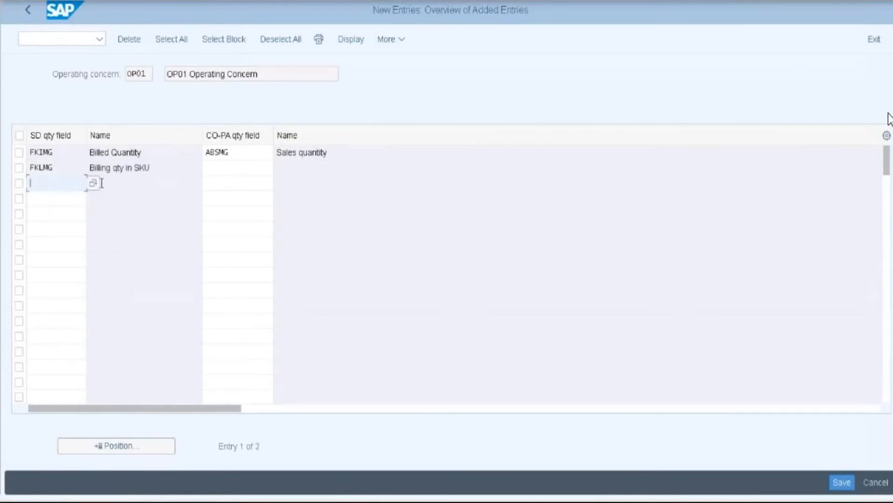
{"action": "left_click", "coordinate": [238, 169]}
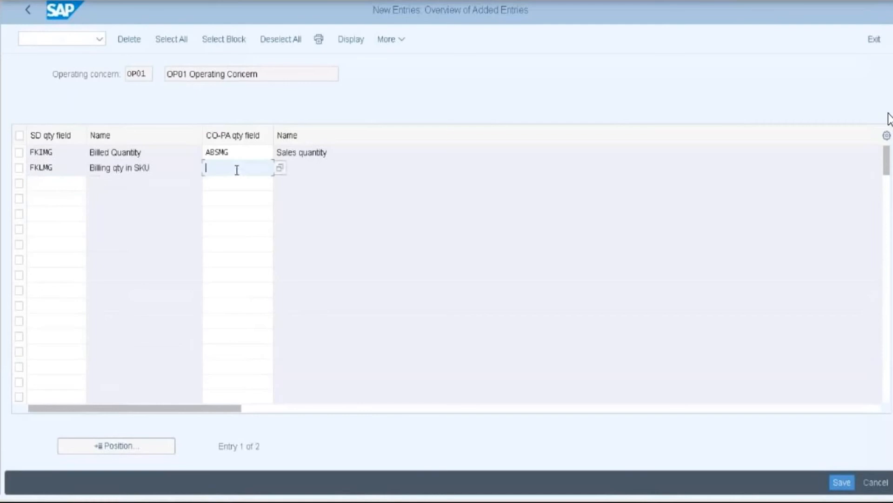
{"action": "left_click", "coordinate": [280, 171]}
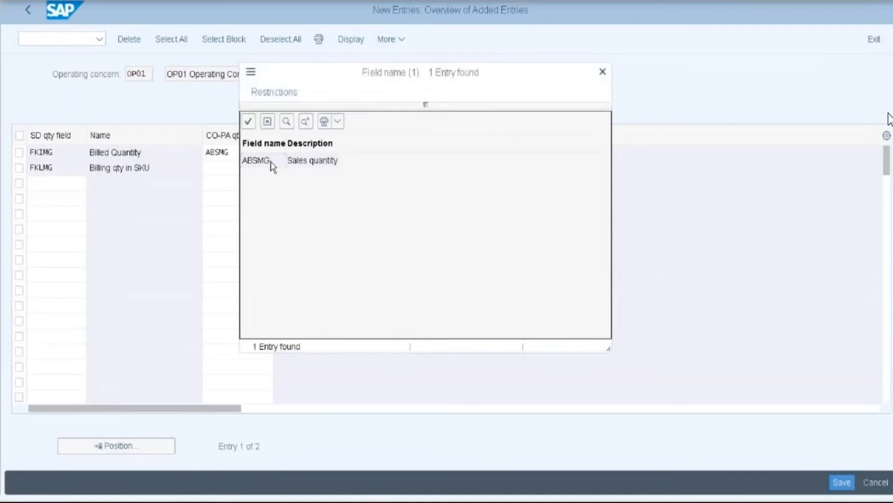
{"action": "double_click", "coordinate": [257, 161]}
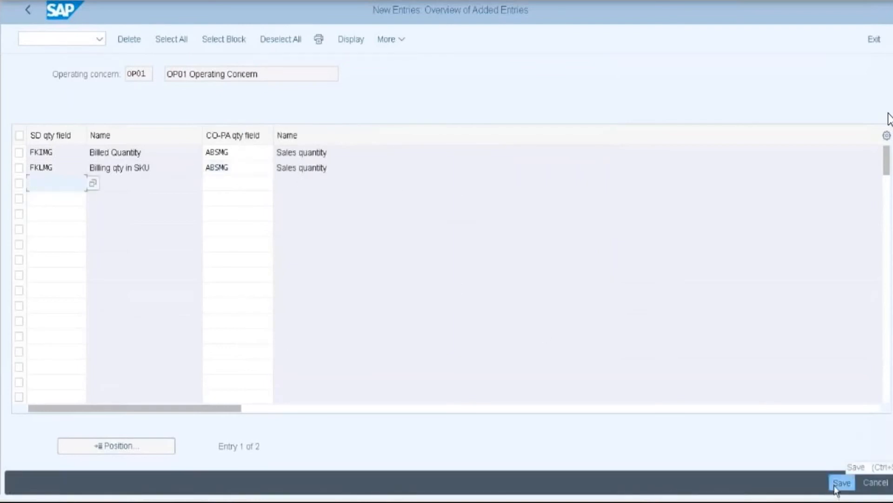
{"action": "left_click", "coordinate": [840, 483]}
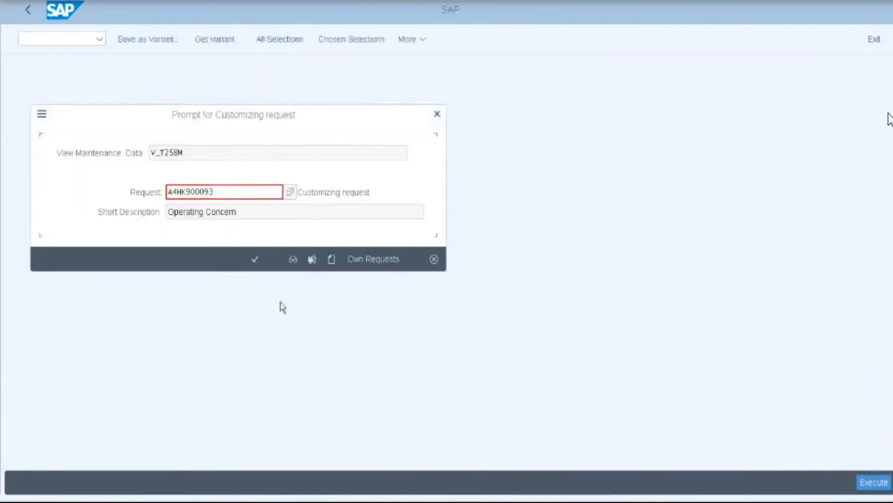
{"action": "left_click", "coordinate": [255, 258]}
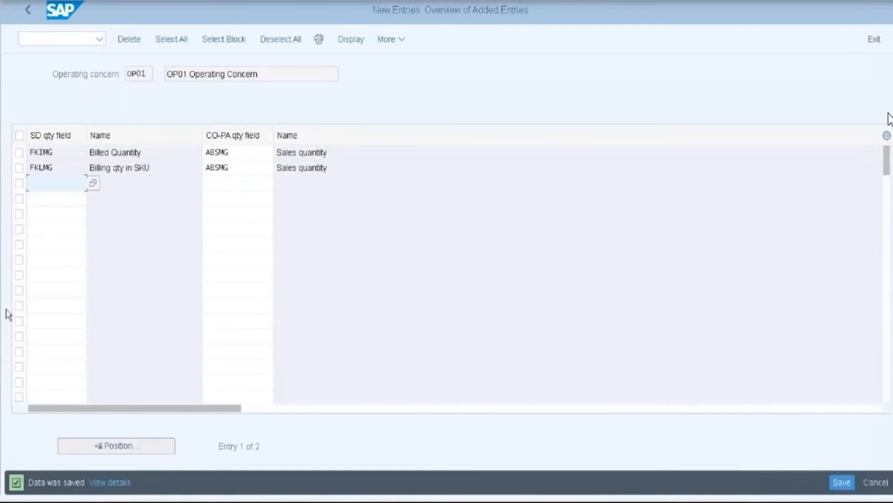
{"action": "left_click", "coordinate": [32, 10]}
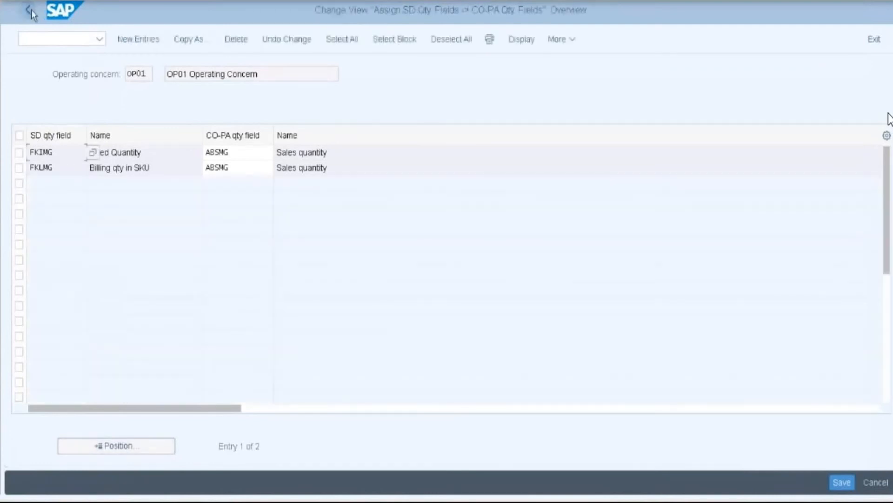
- Back in the IMG, run Maintain PA Transfer Structure for Direct Postings under Direct Posting from FI/MM
{"action": "left_click", "coordinate": [31, 9]}
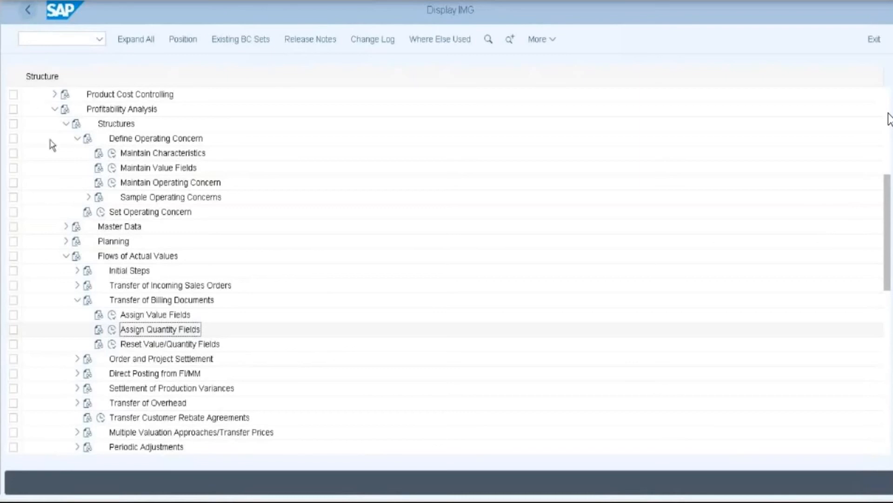
{"action": "left_click", "coordinate": [165, 326]}
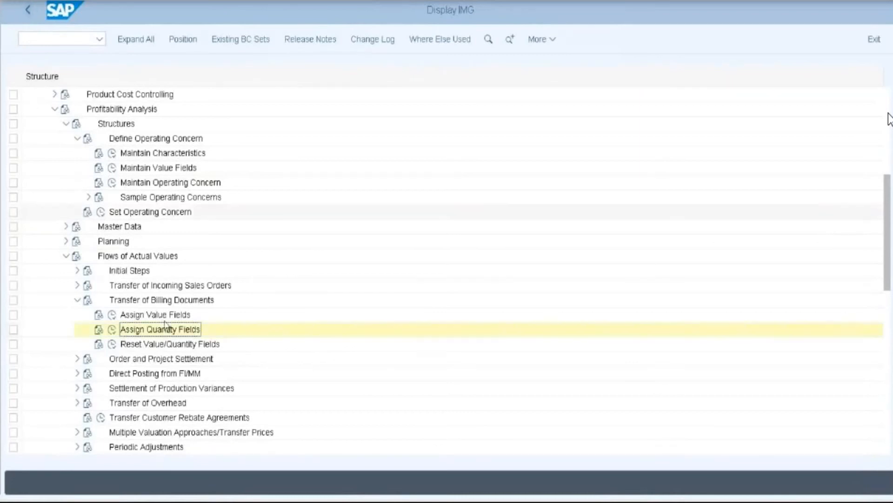
{"action": "scroll", "coordinate": [165, 326], "scroll_direction": "down", "scroll_amount": 1}
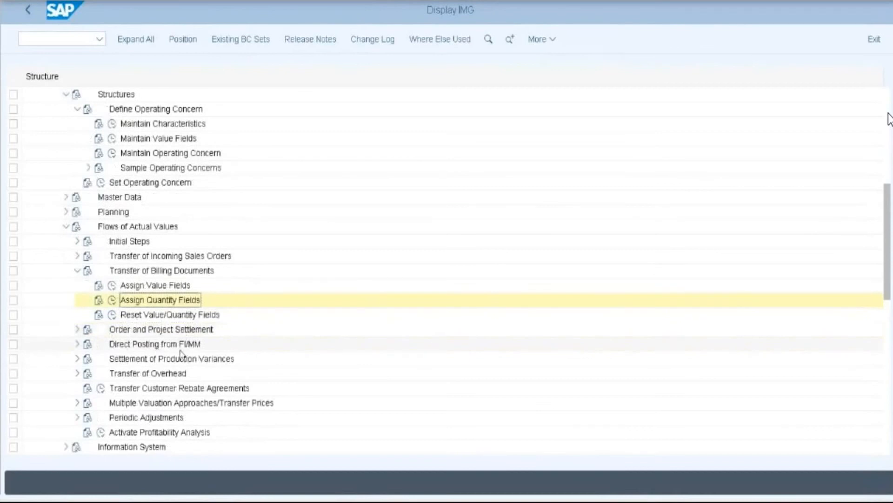
{"action": "left_click", "coordinate": [93, 346]}
{"action": "scroll", "coordinate": [223, 329], "scroll_direction": "down", "scroll_amount": 2}
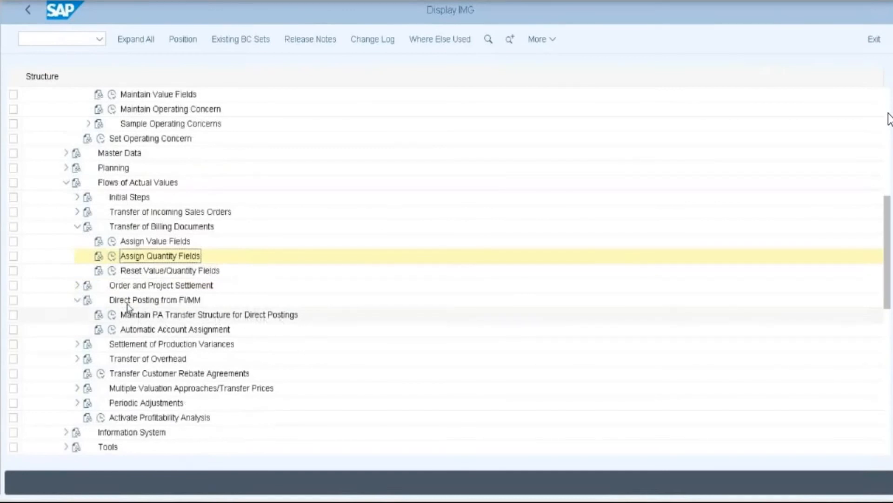
{"action": "left_click", "coordinate": [112, 315]}
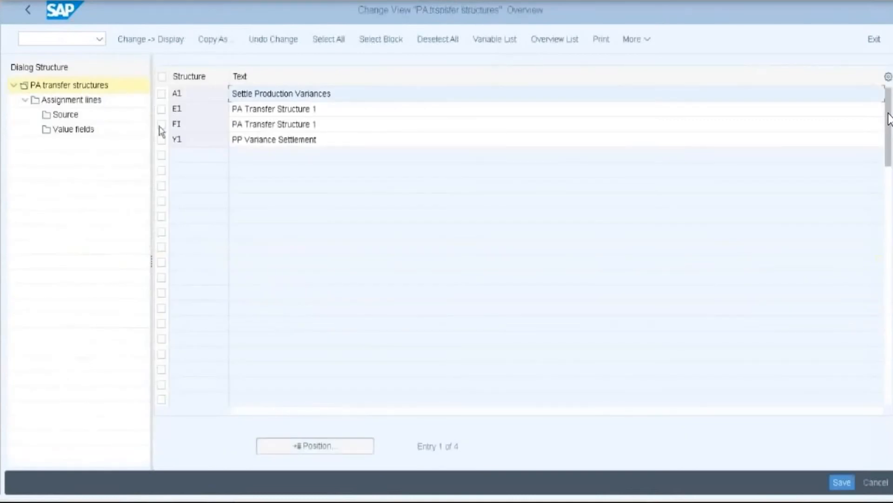
- Open structure FI's assignment lines, switching to controlling area 2018 under operating concern OP01
{"action": "left_click", "coordinate": [161, 124]}
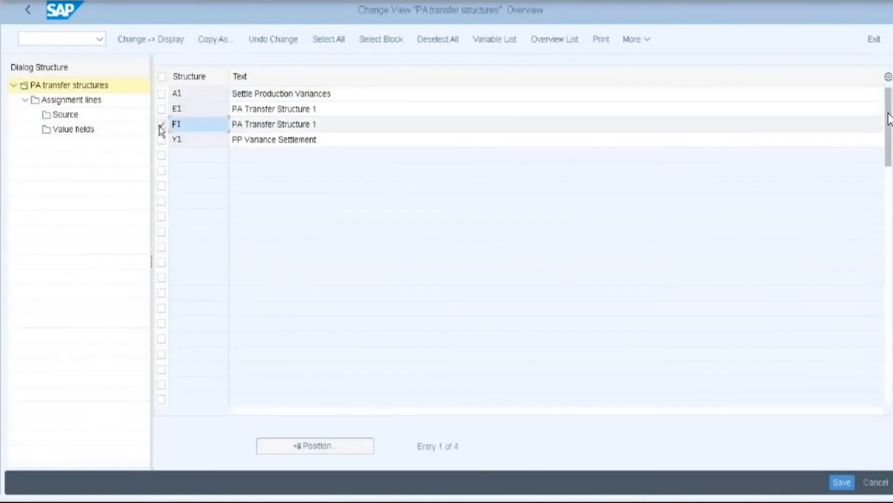
{"action": "left_click", "coordinate": [62, 101]}
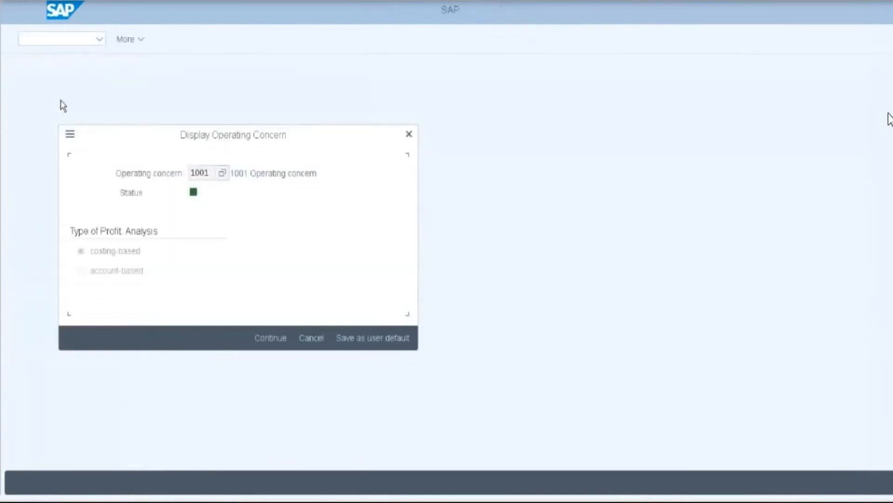
{"action": "left_click", "coordinate": [215, 173]}
{"action": "key", "text": "Return"}
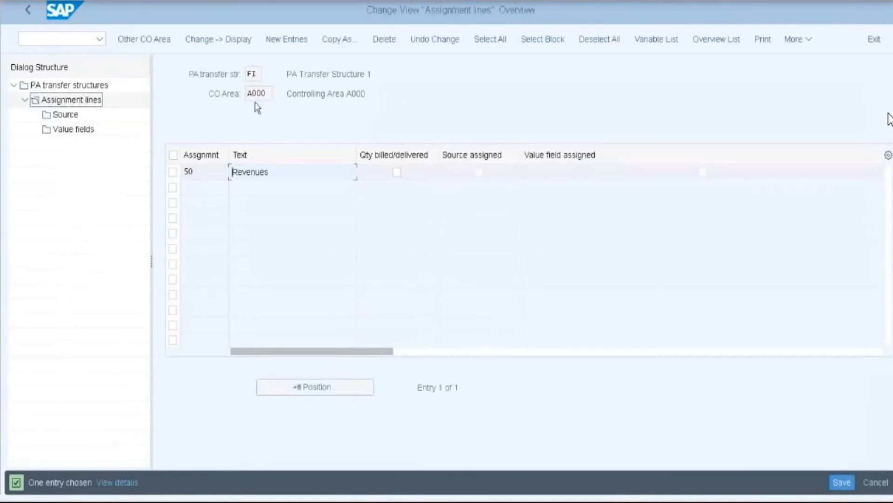
{"action": "left_click", "coordinate": [136, 42]}
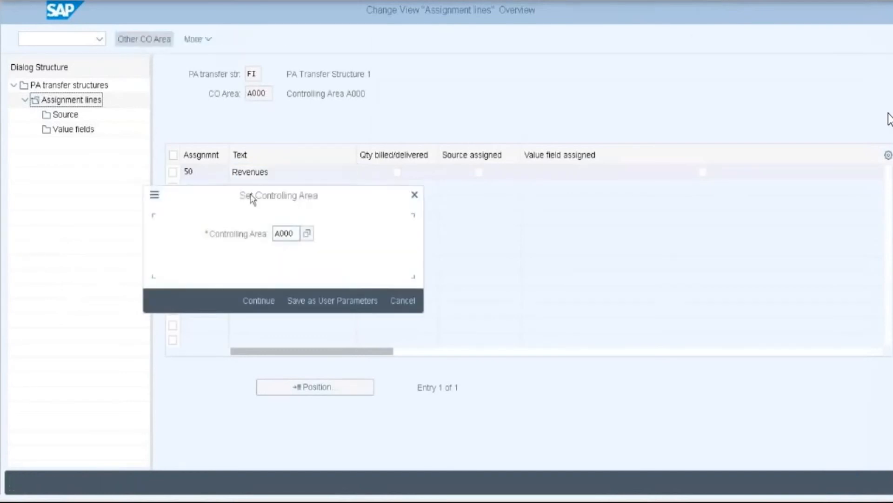
{"action": "key", "text": "BackSpace"}
{"action": "key", "text": "BackSpace"}
{"action": "key", "text": "BackSpace"}
{"action": "key", "text": "BackSpace"}
{"action": "type", "text": "2"}
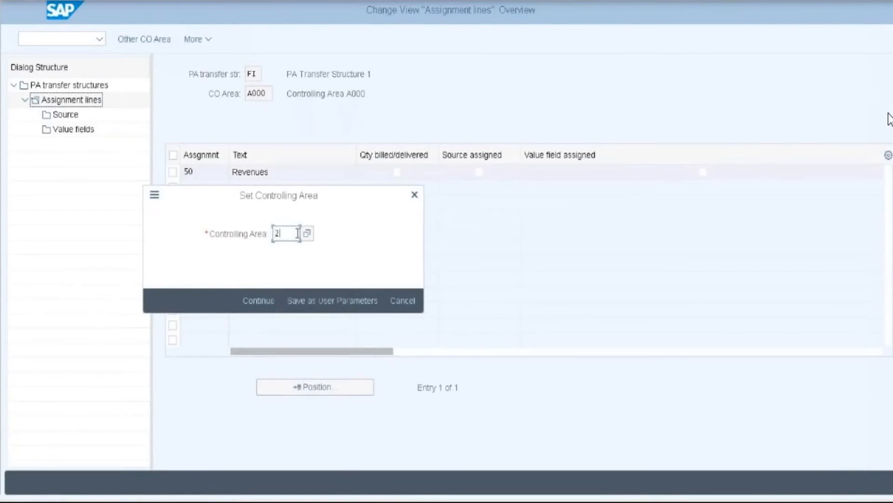
{"action": "type", "text": "018"}
{"action": "left_click", "coordinate": [261, 302]}
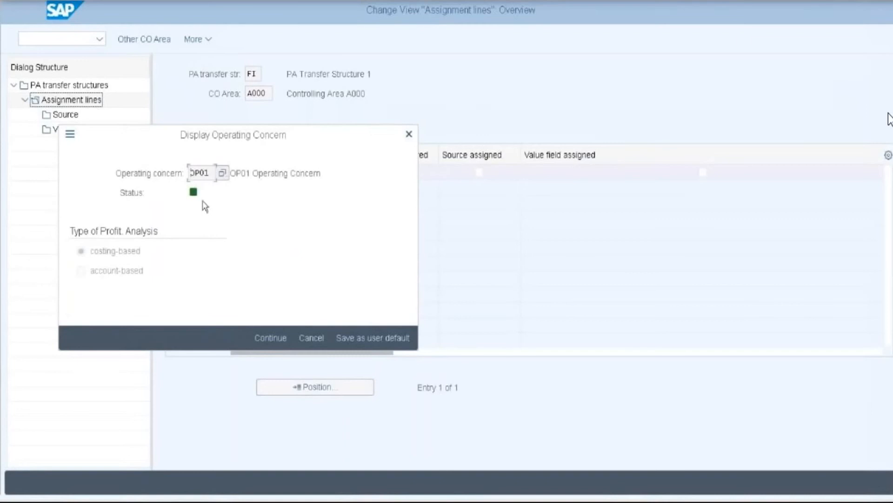
{"action": "left_click", "coordinate": [277, 337]}
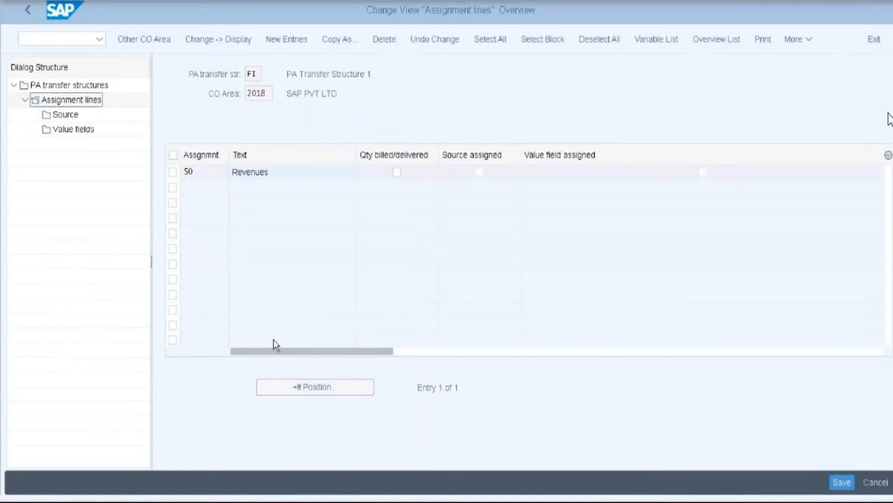
- Add assignment line 60 'Sales and marketing' to transfer structure FI
{"action": "left_click", "coordinate": [286, 45]}
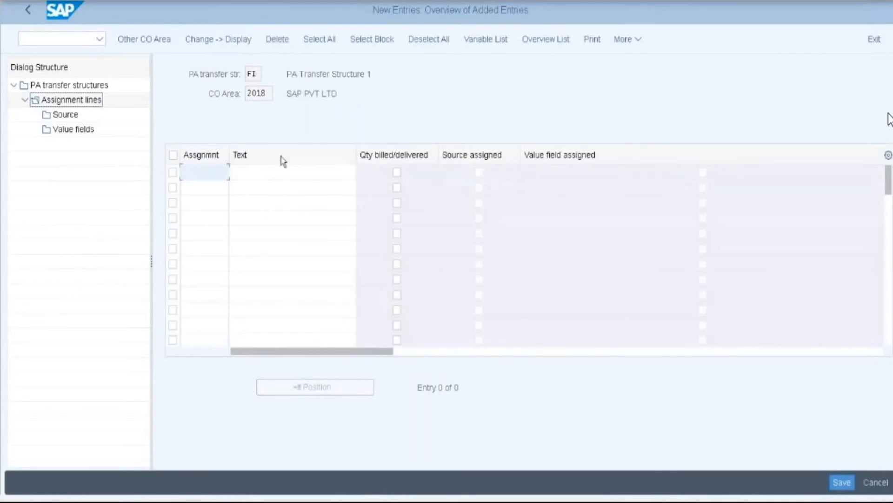
{"action": "left_click", "coordinate": [210, 175]}
{"action": "type", "text": "60"}
{"action": "left_click", "coordinate": [285, 176]}
{"action": "type", "text": "S"}
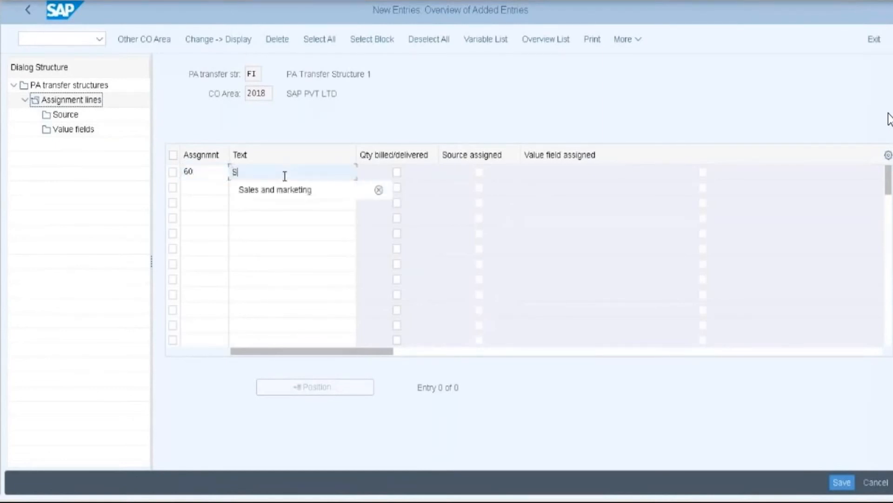
{"action": "left_click", "coordinate": [288, 194]}
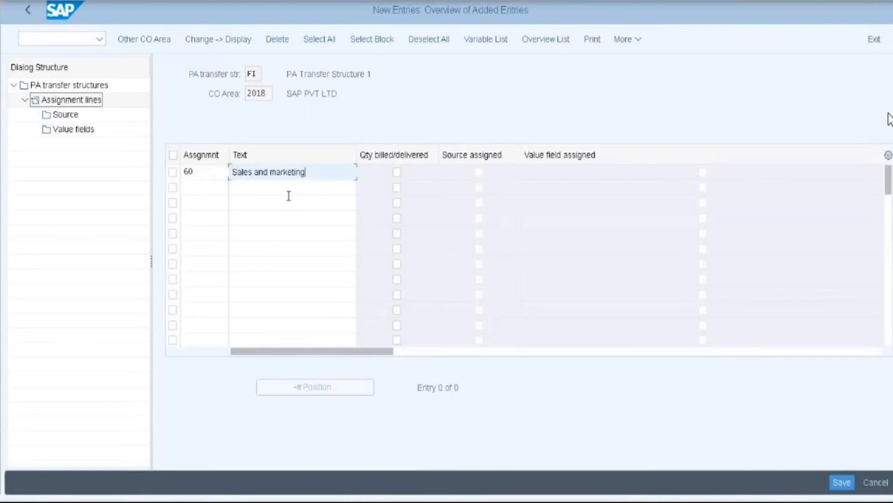
{"action": "key", "text": "Return"}
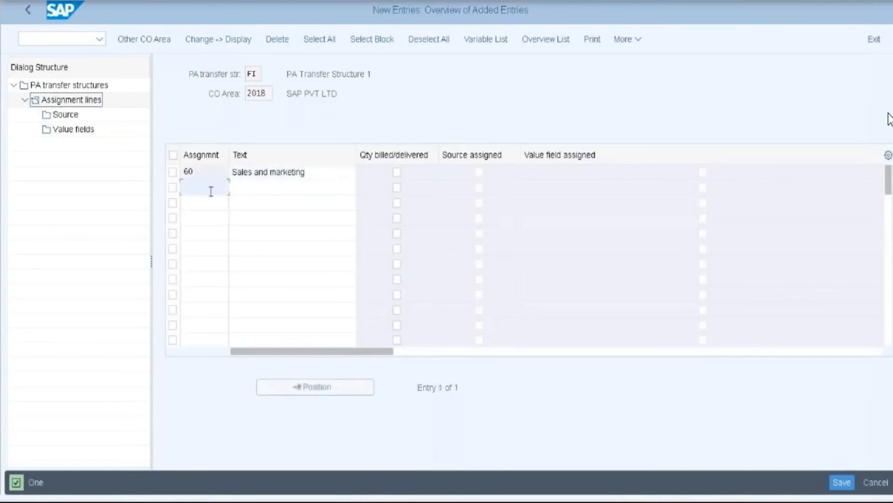
- Add line 70 'Advertising', then open the Source settings for line 60
{"action": "type", "text": "70"}
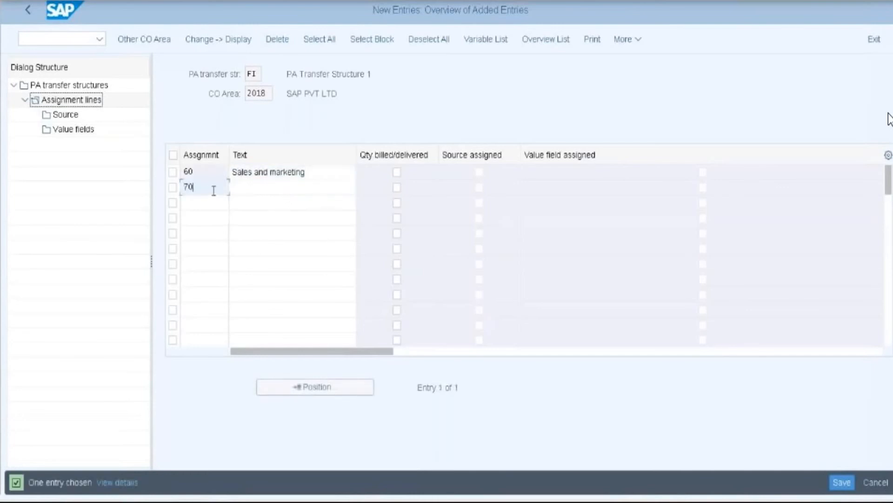
{"action": "left_click", "coordinate": [250, 192]}
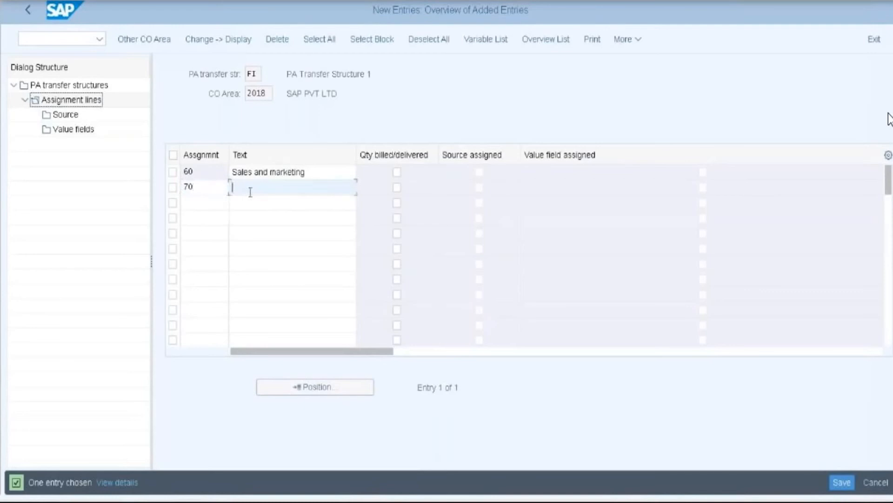
{"action": "type", "text": "a"}
{"action": "left_click", "coordinate": [242, 203]}
{"action": "key", "text": "Return"}
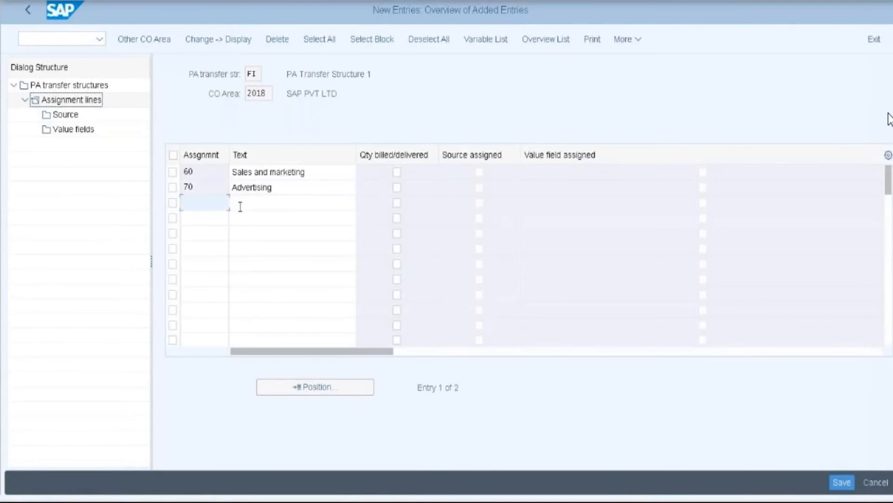
{"action": "left_click", "coordinate": [172, 172]}
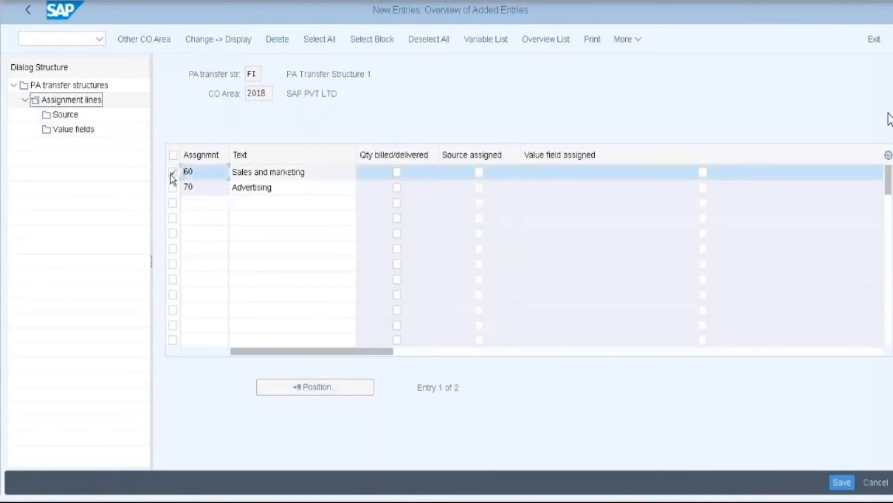
{"action": "left_click", "coordinate": [63, 115]}
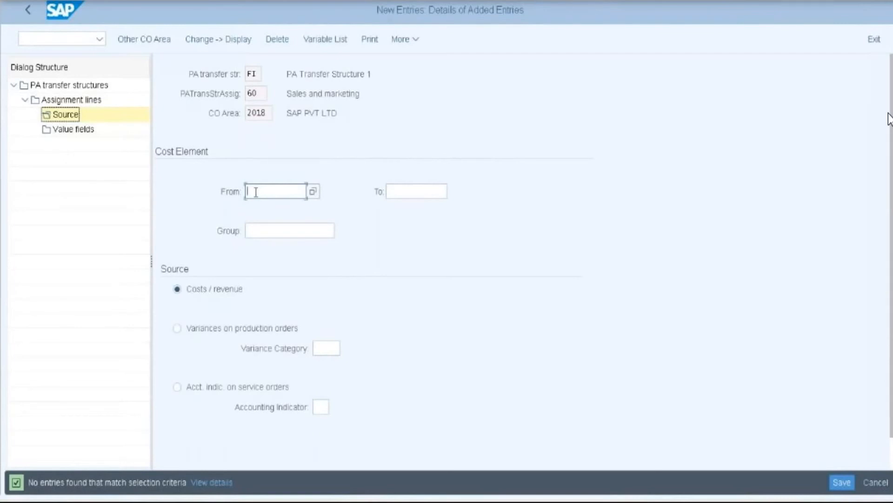
- Pick cost element 400410 from controlling area 2018 as line 60's source, then open Value fields
{"action": "left_click", "coordinate": [313, 192]}
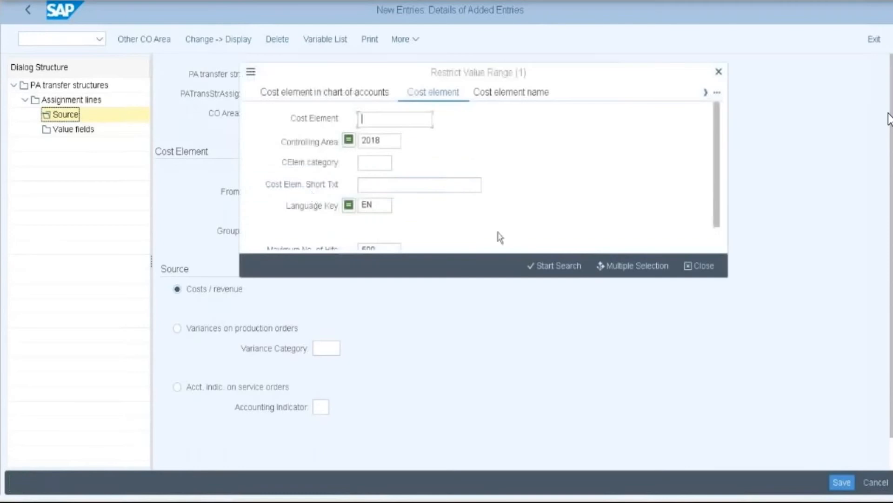
{"action": "left_click", "coordinate": [561, 265]}
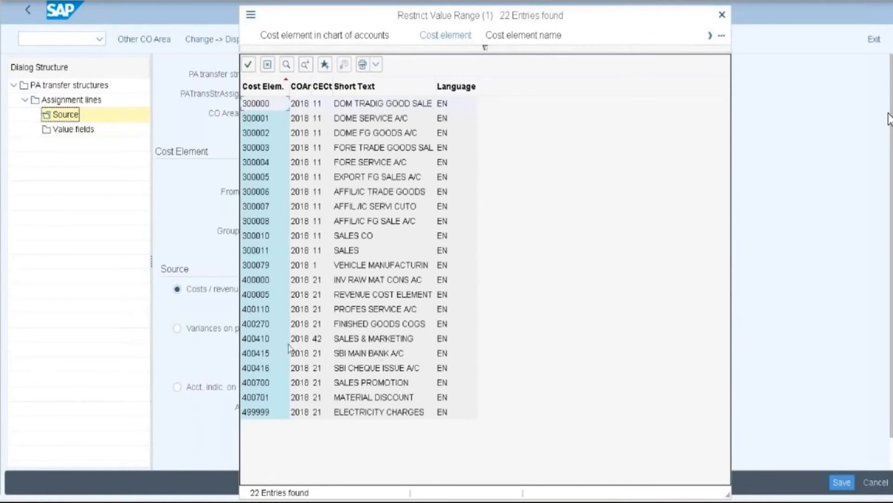
{"action": "double_click", "coordinate": [263, 343]}
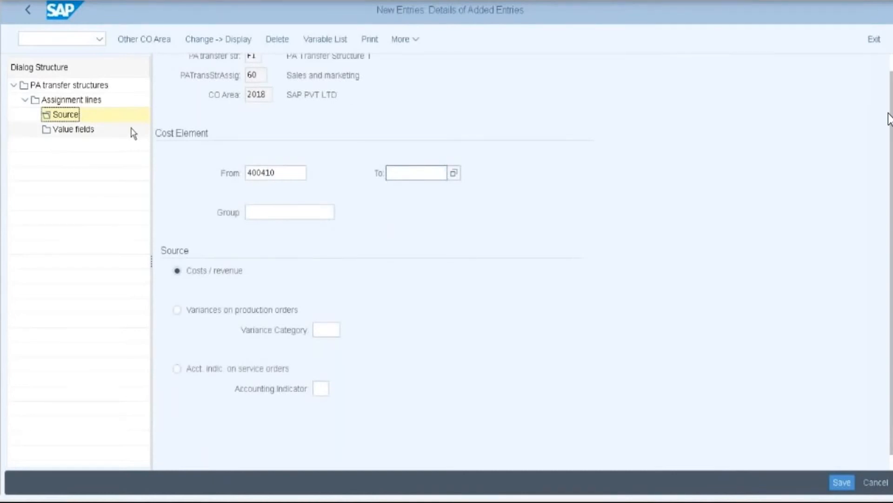
{"action": "left_click", "coordinate": [74, 129]}
{"action": "double_click", "coordinate": [73, 129]}
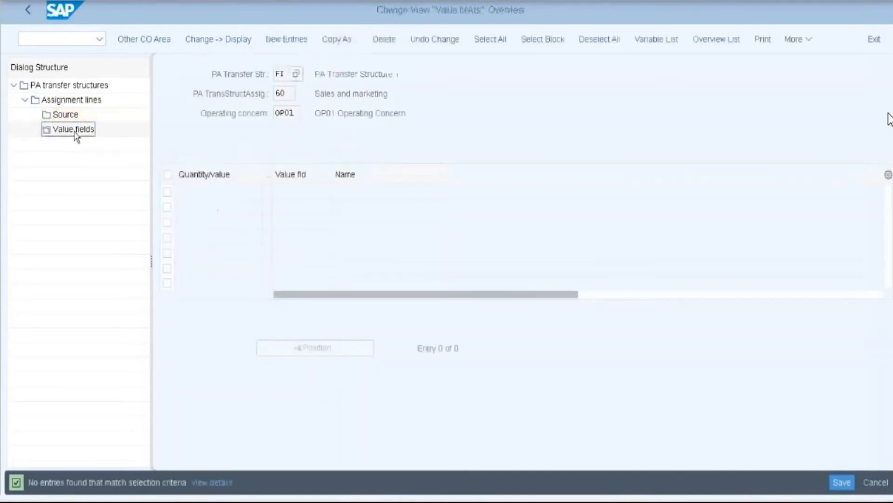
- Add a new value field row for line 60 with Fixed/Var indicator 3 (fixed plus variable)
{"action": "left_click", "coordinate": [286, 40]}
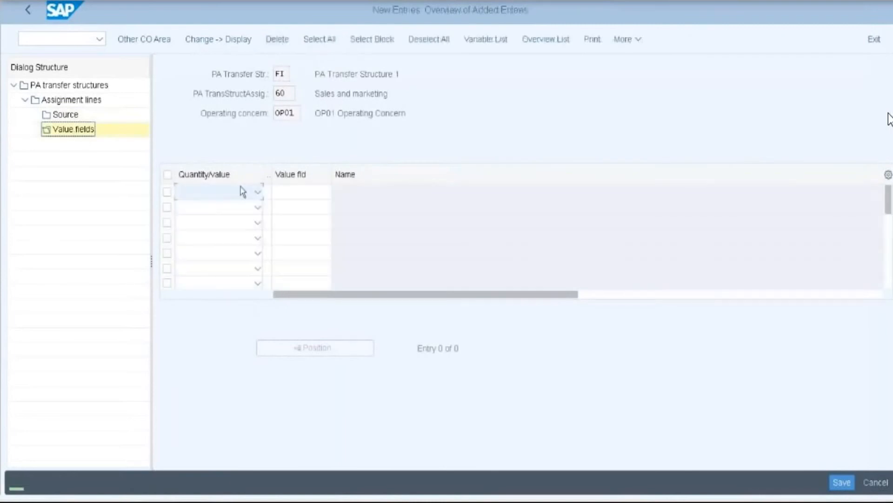
{"action": "left_click", "coordinate": [258, 192]}
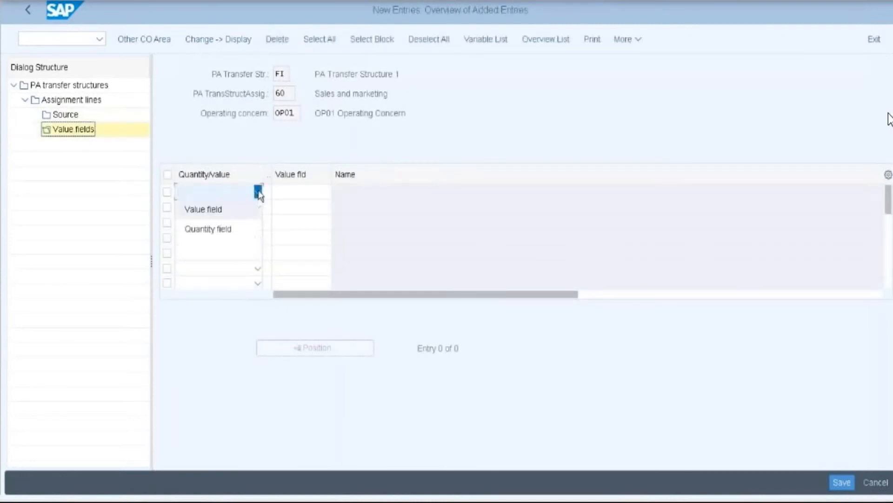
{"action": "left_click", "coordinate": [200, 208]}
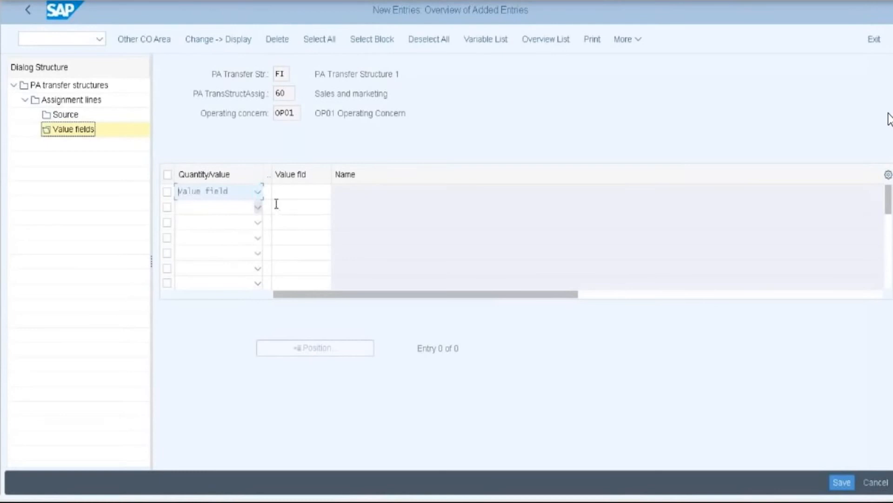
{"action": "left_click", "coordinate": [269, 192]}
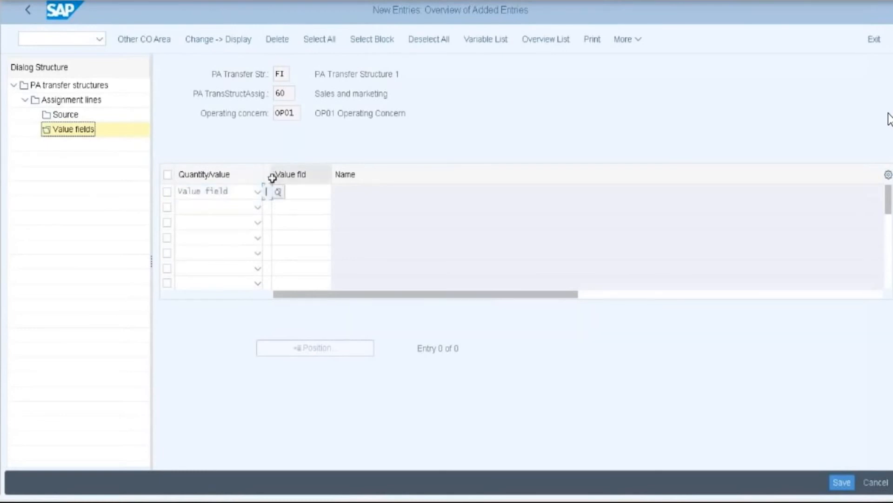
{"action": "left_click_drag", "start_coordinate": [273, 177], "coordinate": [300, 178]}
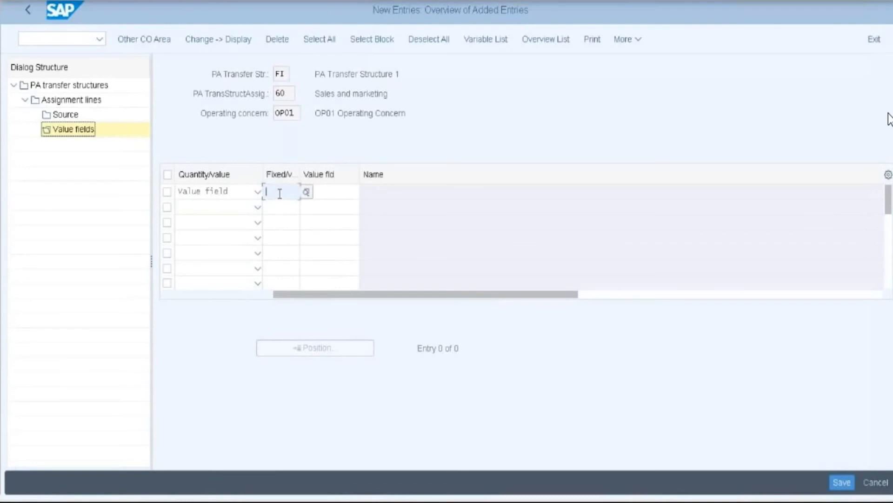
{"action": "type", "text": "3"}
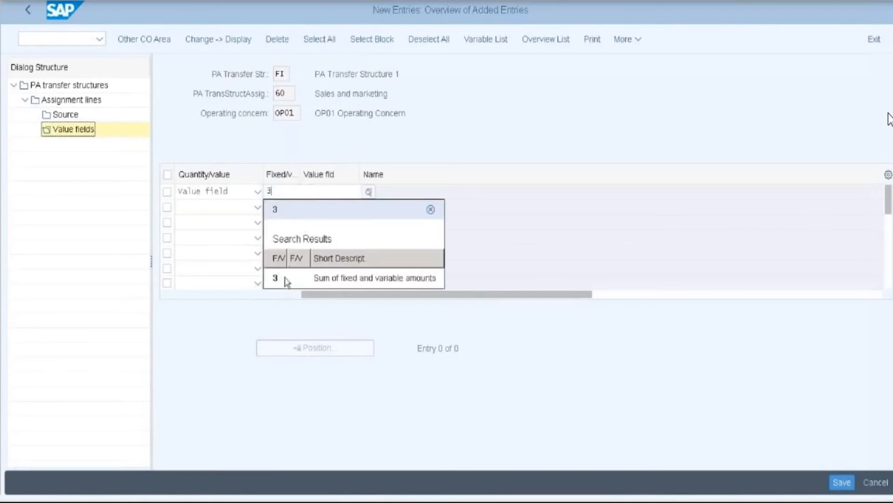
{"action": "left_click", "coordinate": [307, 278]}
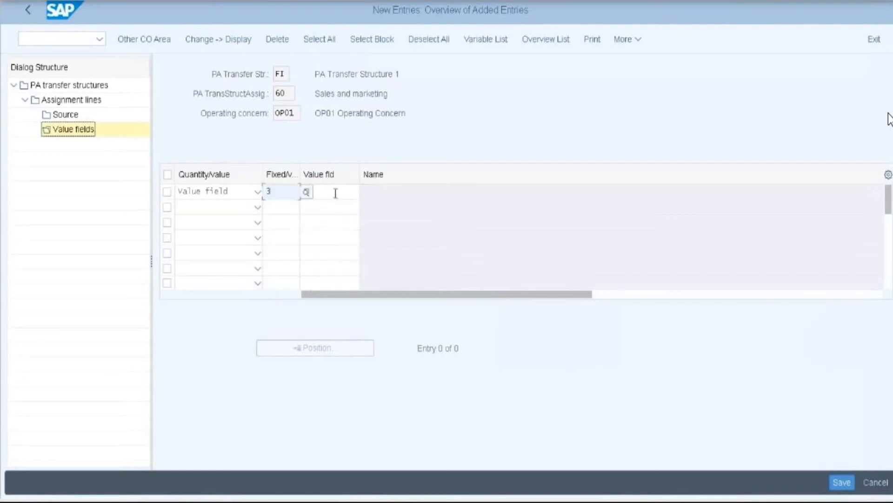
{"action": "left_click", "coordinate": [271, 191]}
- Enter KWSMKT Sales & Marketing as the row's value field and confirm it
{"action": "left_click", "coordinate": [326, 192]}
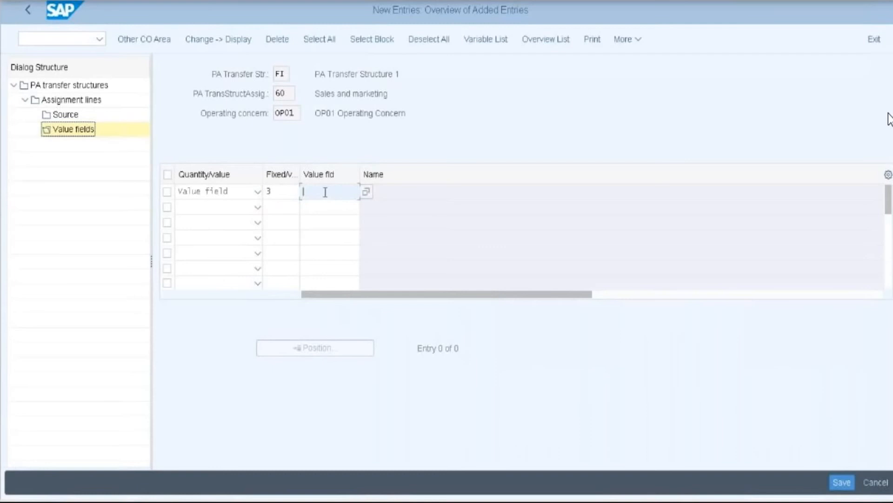
{"action": "left_click", "coordinate": [366, 191]}
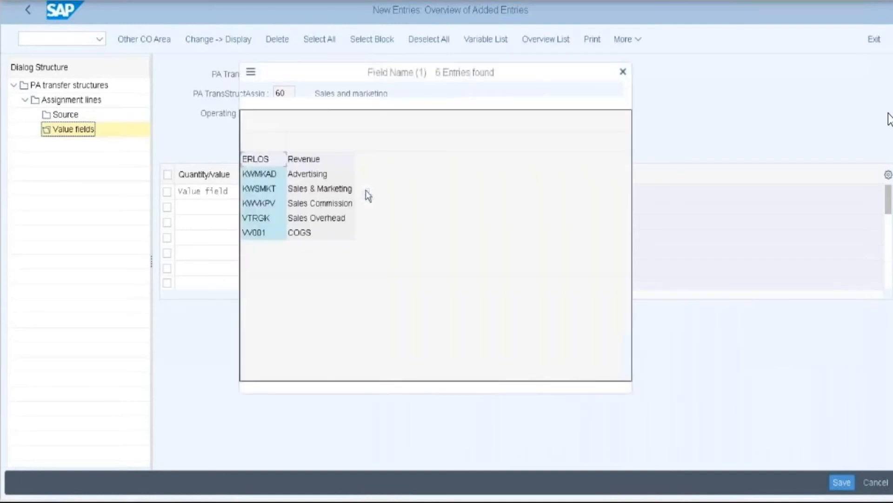
{"action": "left_click", "coordinate": [266, 194]}
{"action": "double_click", "coordinate": [267, 193]}
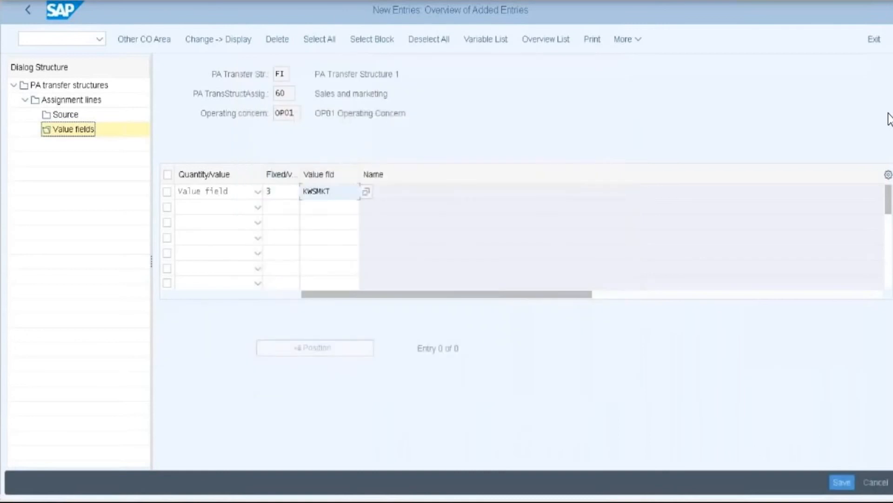
{"action": "key", "text": "Return"}
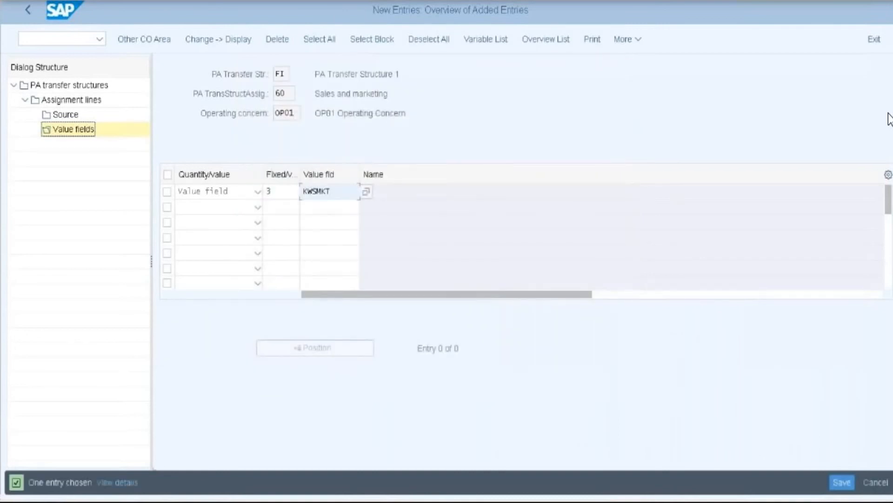
{"action": "left_click", "coordinate": [168, 192]}
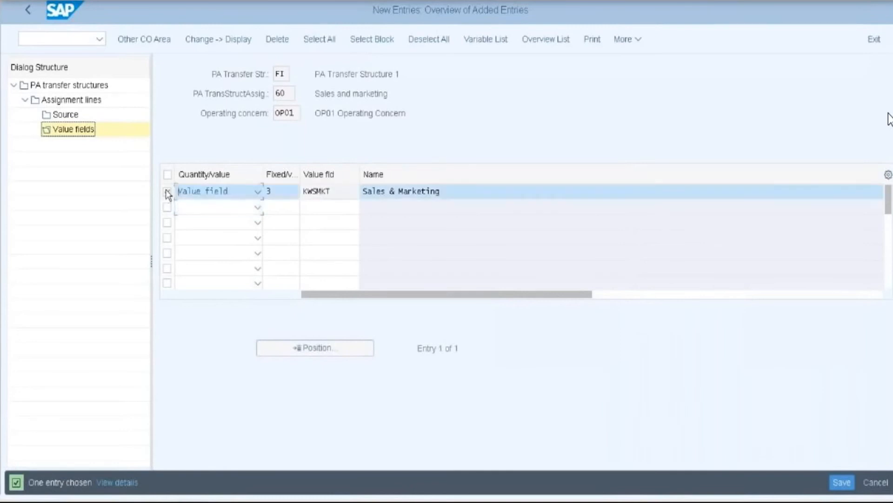
{"action": "left_click", "coordinate": [72, 105]}
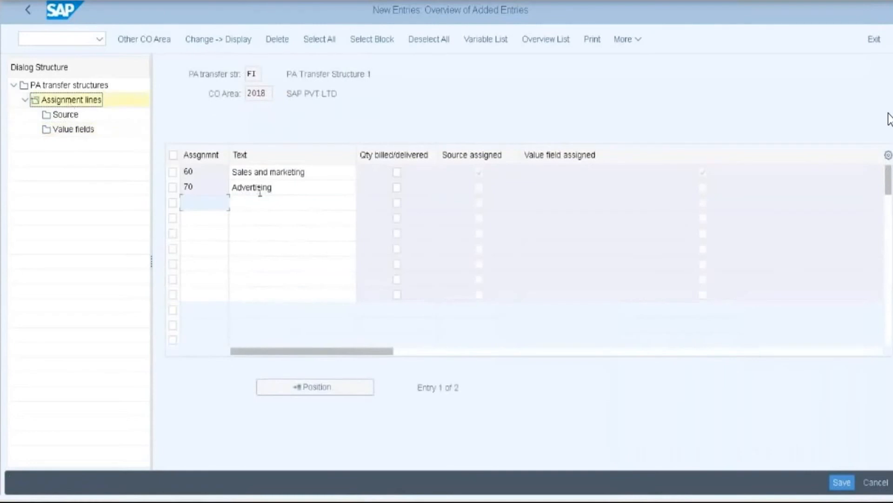
- For line 70 Advertising, choose source cost element 400415 from controlling area 2018 and open Value fields
{"action": "left_click", "coordinate": [173, 188]}
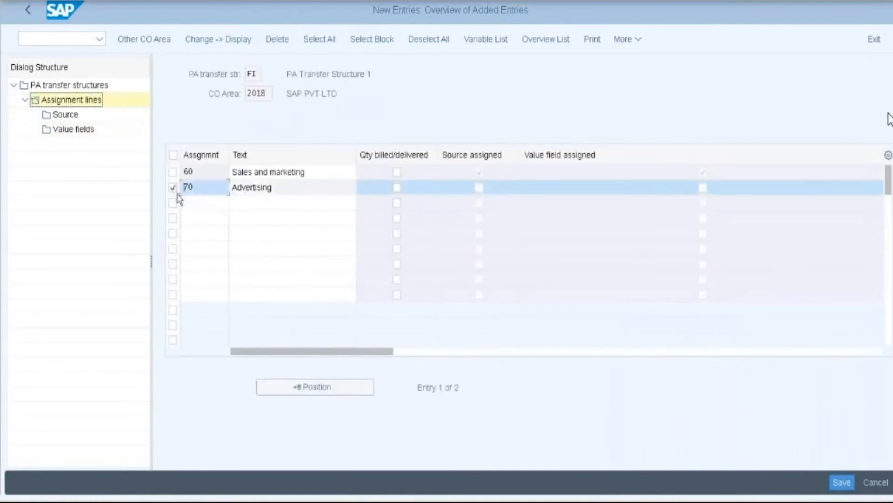
{"action": "left_click", "coordinate": [66, 115]}
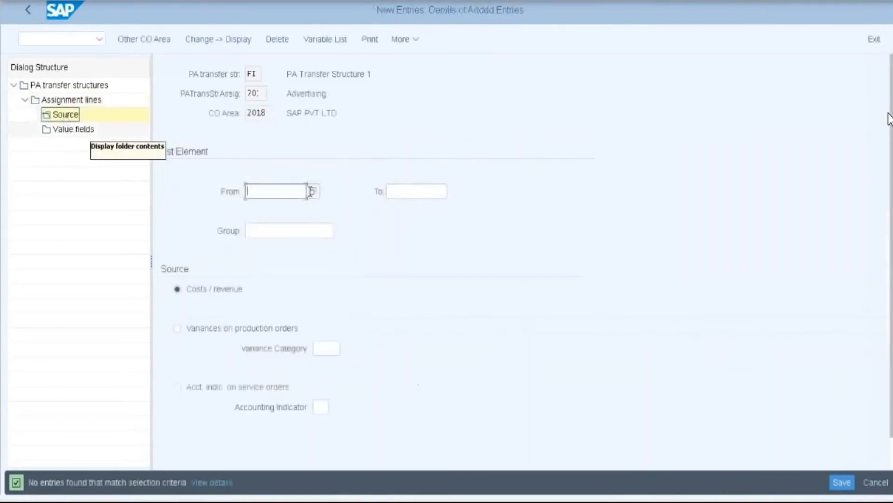
{"action": "left_click", "coordinate": [309, 191]}
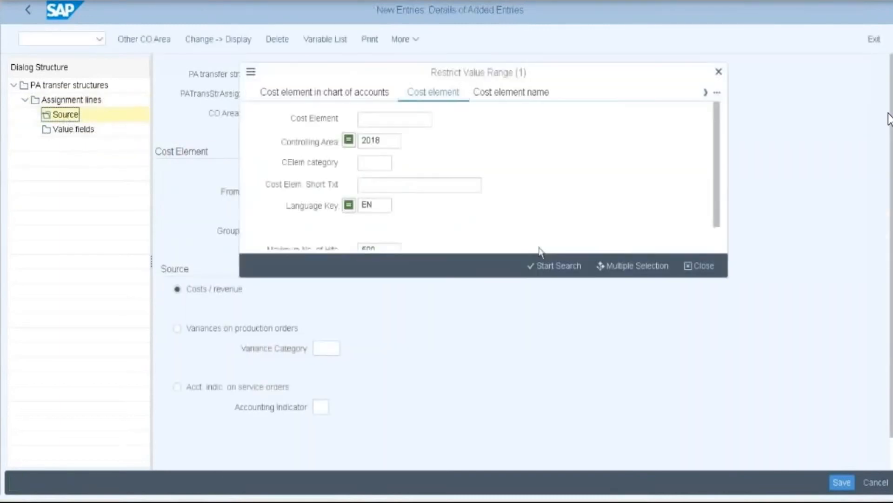
{"action": "left_click", "coordinate": [542, 275]}
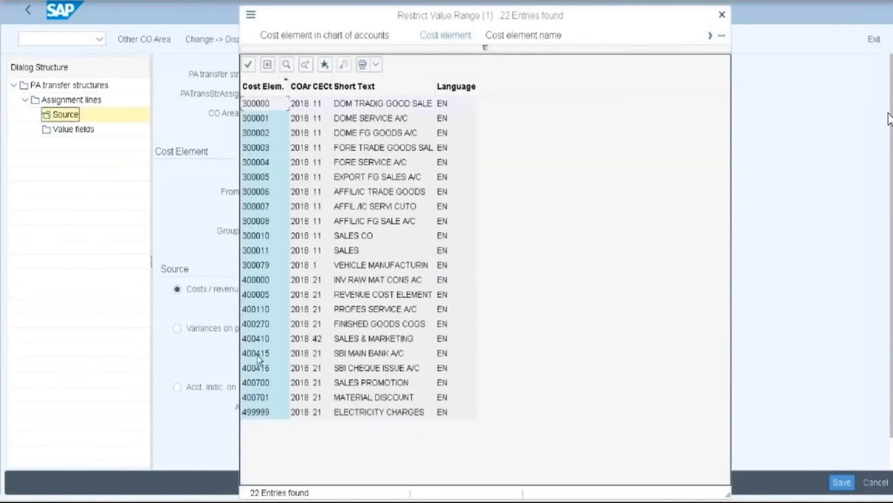
{"action": "double_click", "coordinate": [258, 353]}
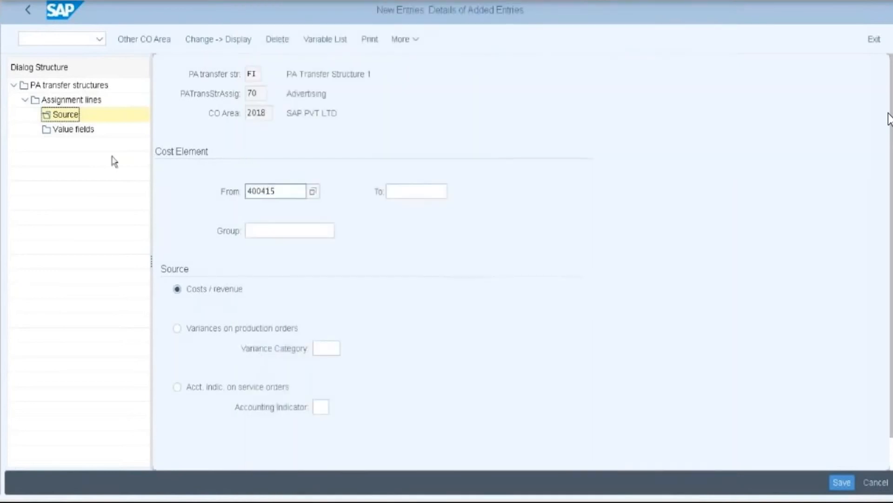
{"action": "left_click", "coordinate": [74, 130]}
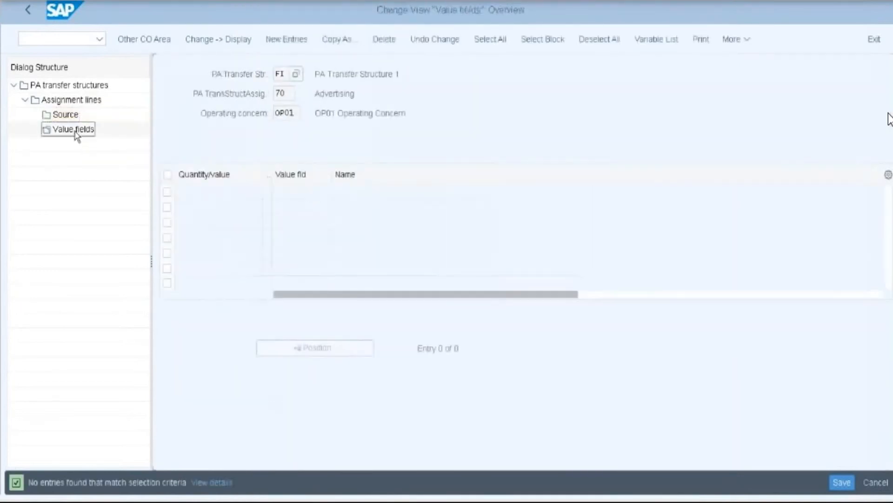
- Add a quantity field row for line 70 with Fixed/var. indicator 3 (fixed plus variable)
{"action": "left_click", "coordinate": [285, 43]}
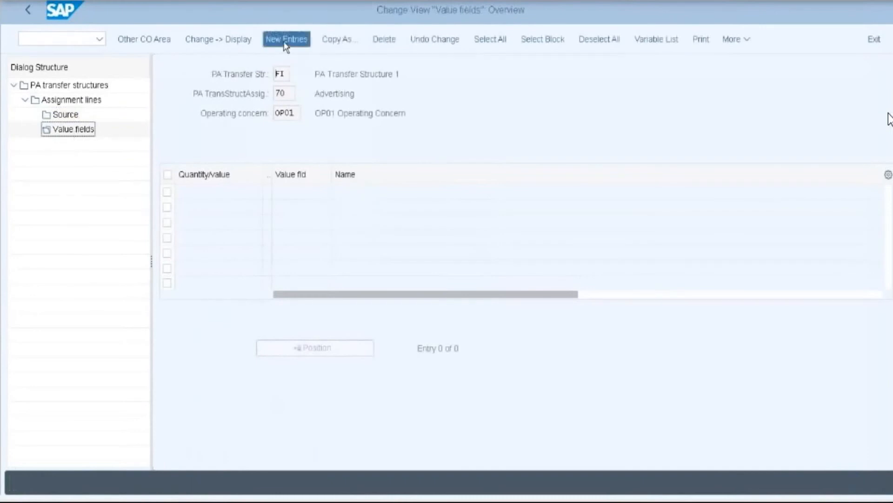
{"action": "left_click", "coordinate": [257, 192]}
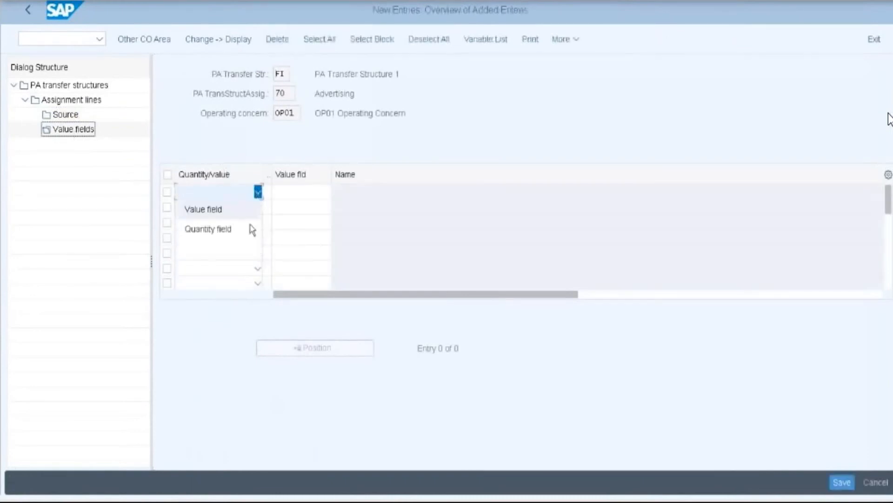
{"action": "left_click", "coordinate": [213, 232]}
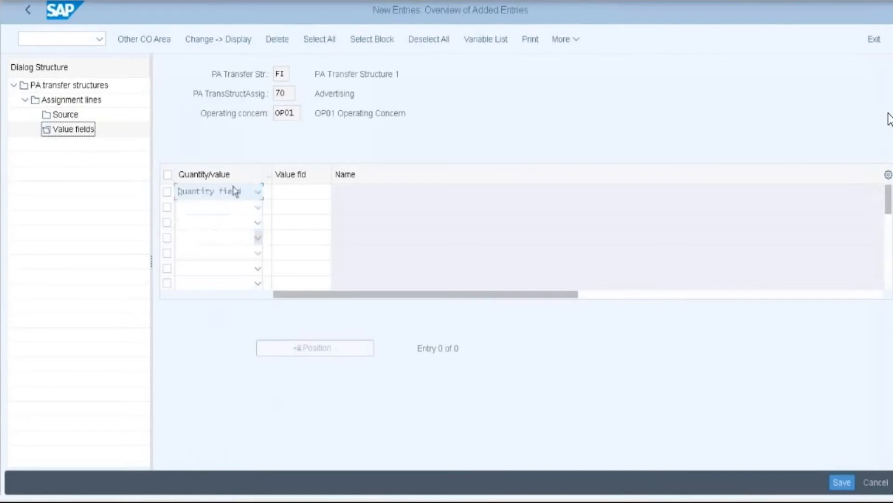
{"action": "left_click", "coordinate": [273, 192]}
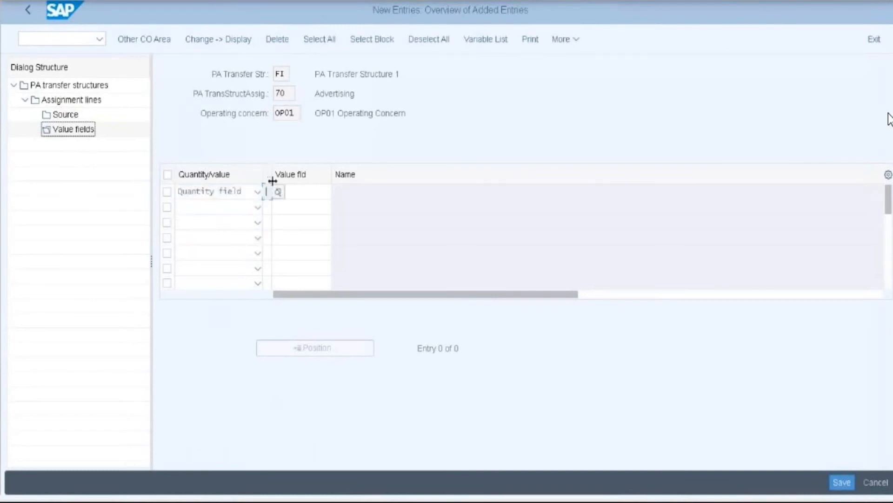
{"action": "left_click_drag", "start_coordinate": [272, 174], "coordinate": [305, 174]}
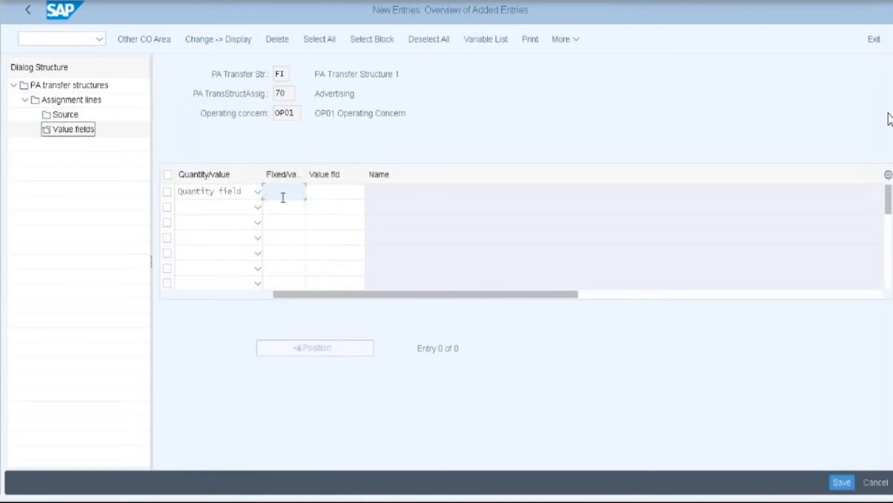
{"action": "left_click", "coordinate": [312, 193]}
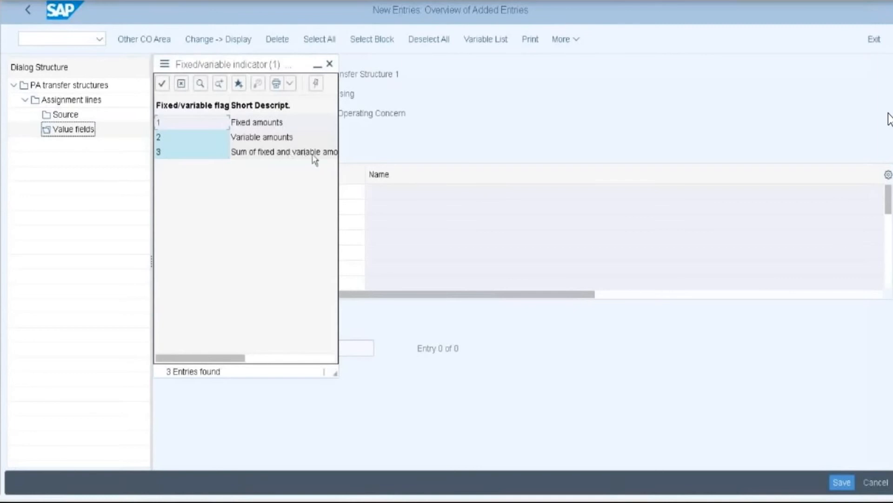
{"action": "left_click", "coordinate": [196, 157]}
- Enter ABSMG Sales quantity as the value field and save under the customizing request
{"action": "left_click", "coordinate": [344, 195]}
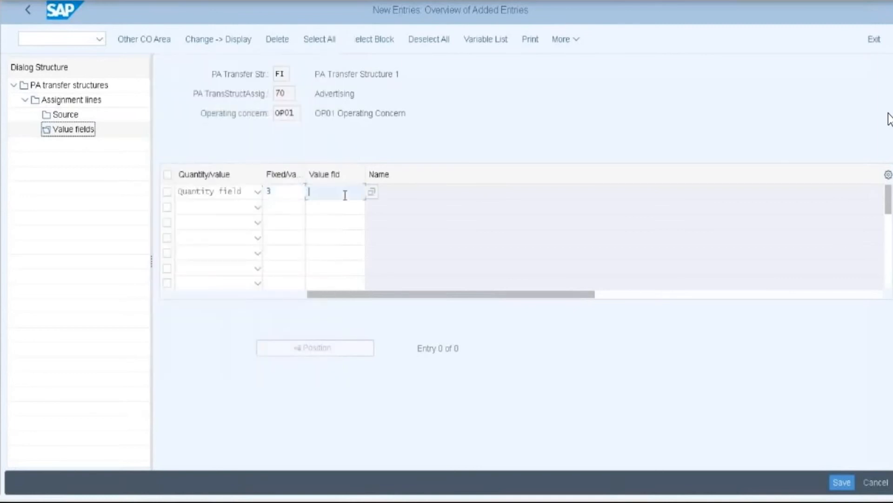
{"action": "left_click", "coordinate": [371, 191]}
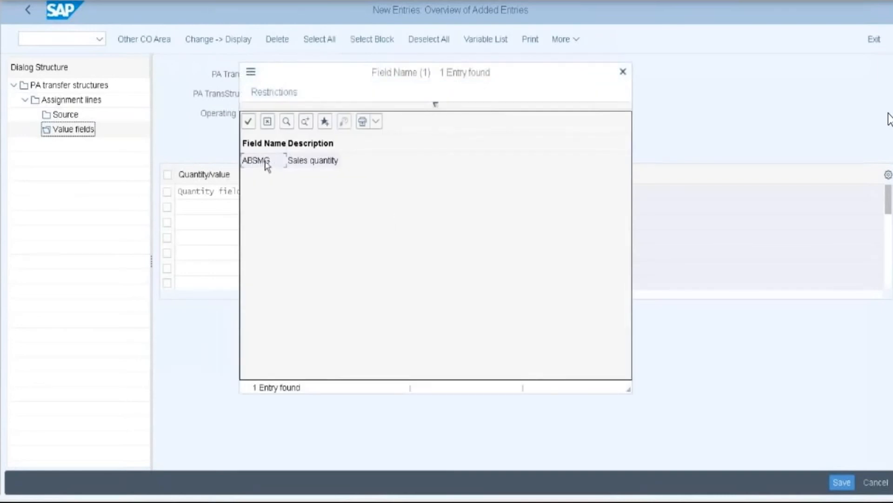
{"action": "double_click", "coordinate": [256, 160]}
{"action": "key", "text": "Return"}
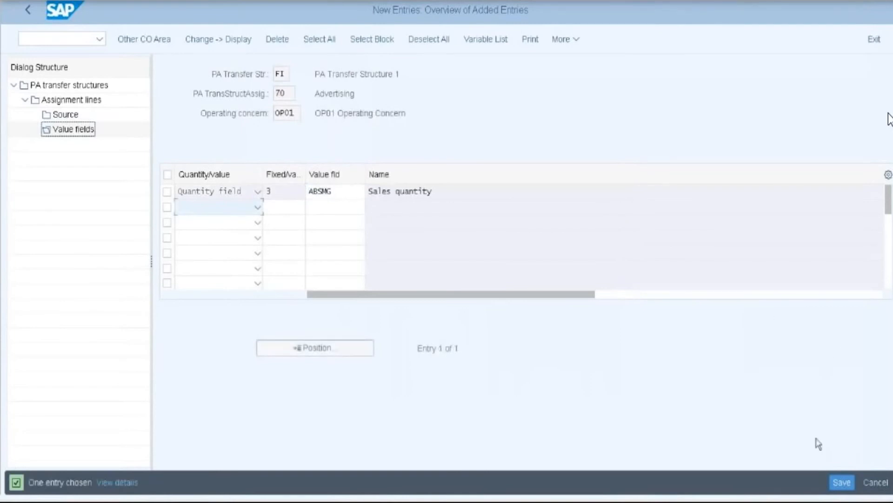
{"action": "left_click", "coordinate": [840, 481]}
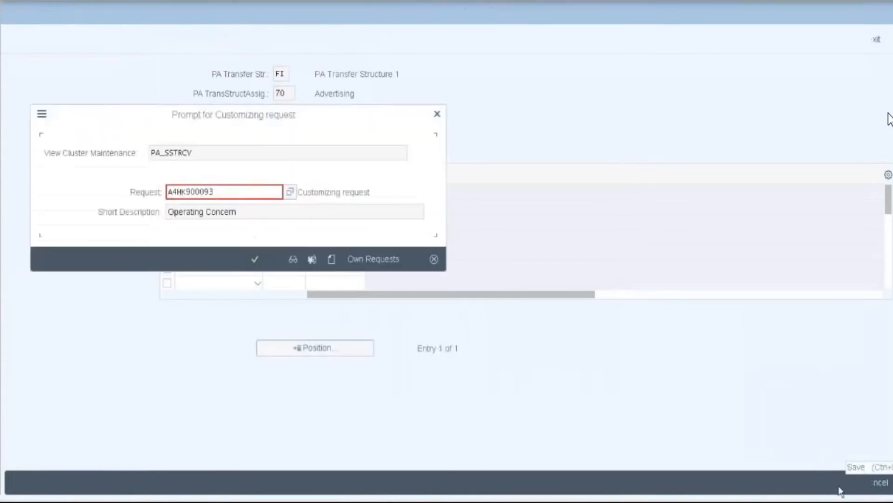
{"action": "left_click", "coordinate": [254, 259]}
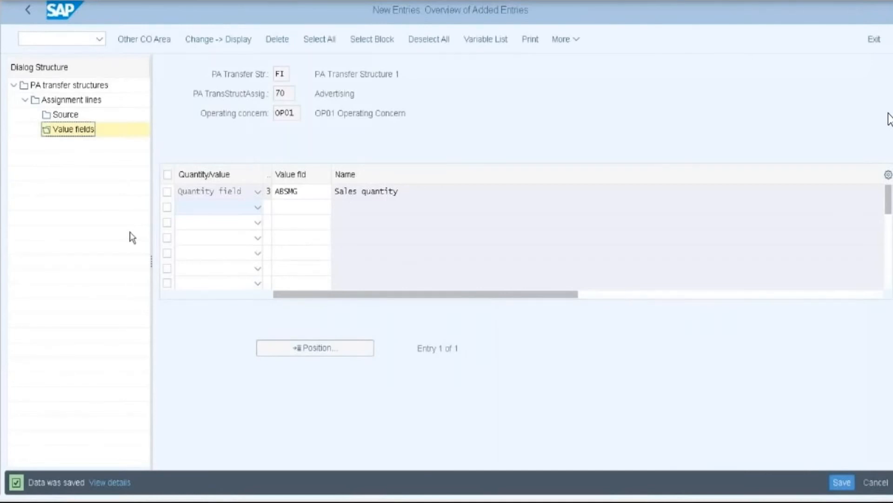
{"action": "left_click", "coordinate": [29, 9]}
{"action": "left_click", "coordinate": [28, 10]}
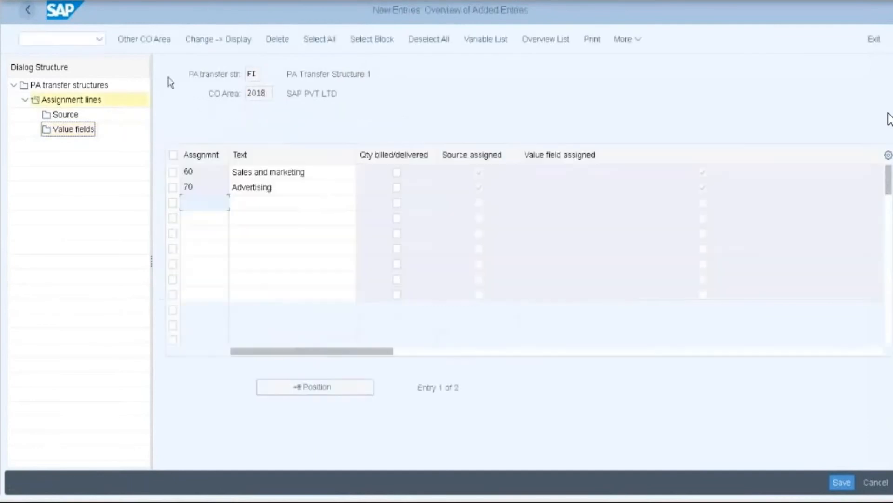
- Exit the transfer structure and open the SAP Reference IMG via SPRO
{"action": "left_click", "coordinate": [13, 1]}
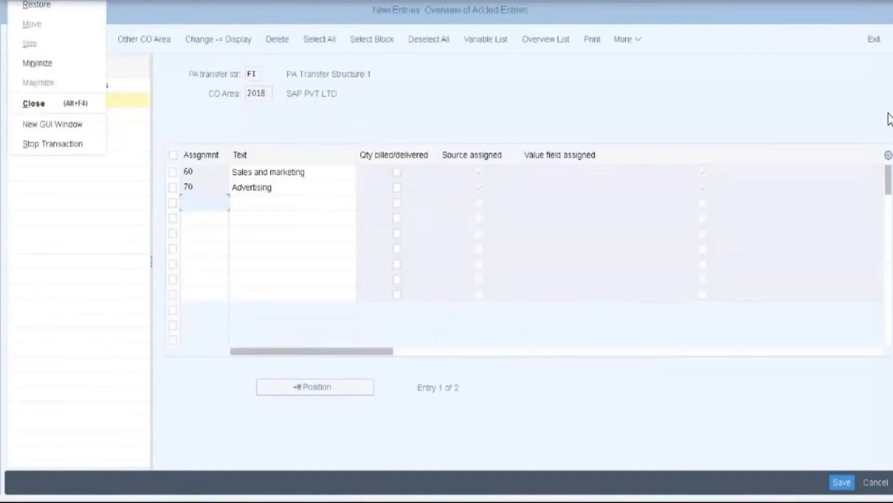
{"action": "left_click", "coordinate": [47, 125]}
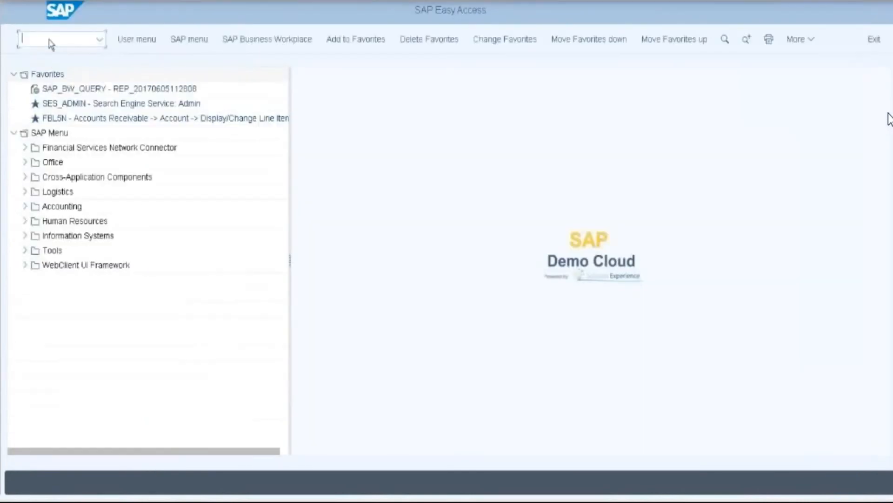
{"action": "type", "text": "spro"}
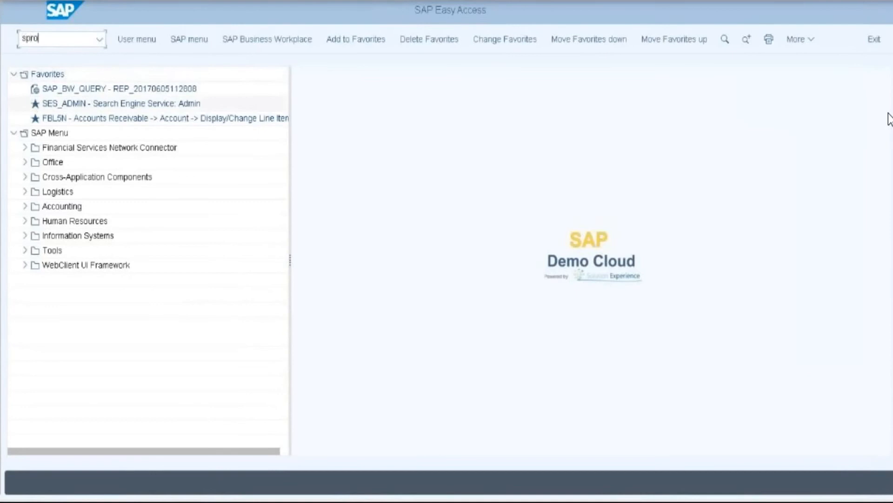
{"action": "key", "text": "Return"}
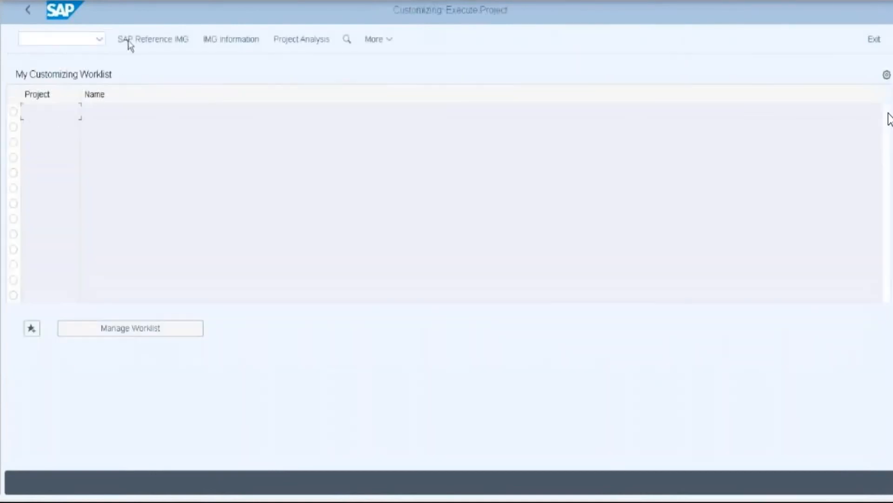
{"action": "left_click", "coordinate": [131, 41]}
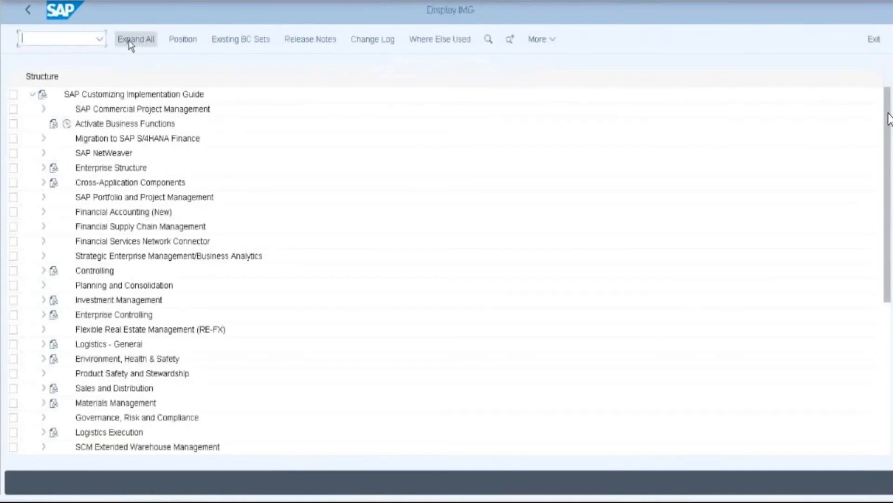
- Go to Controlling > Profitability Analysis > Flows of Actual Values > Transfer of Overhead > Assess Cost Center Costs and run Define Structure
{"action": "left_click", "coordinate": [44, 270]}
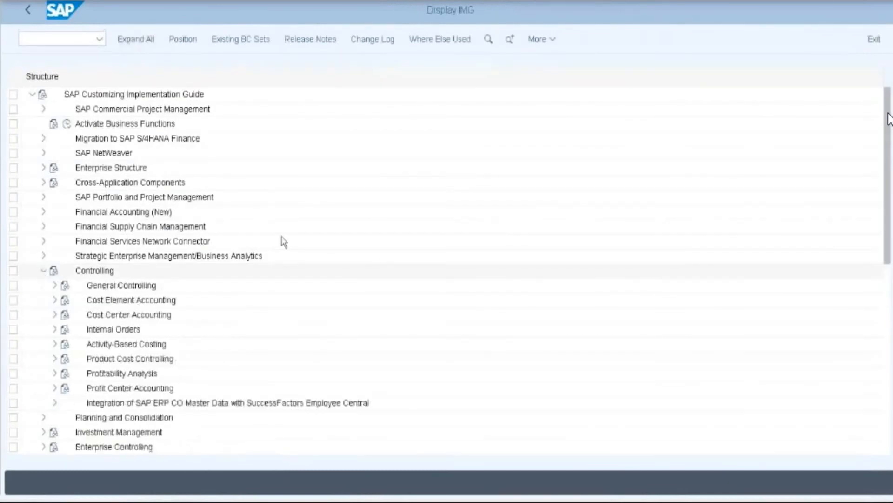
{"action": "scroll", "coordinate": [233, 270], "scroll_direction": "down", "scroll_amount": 2}
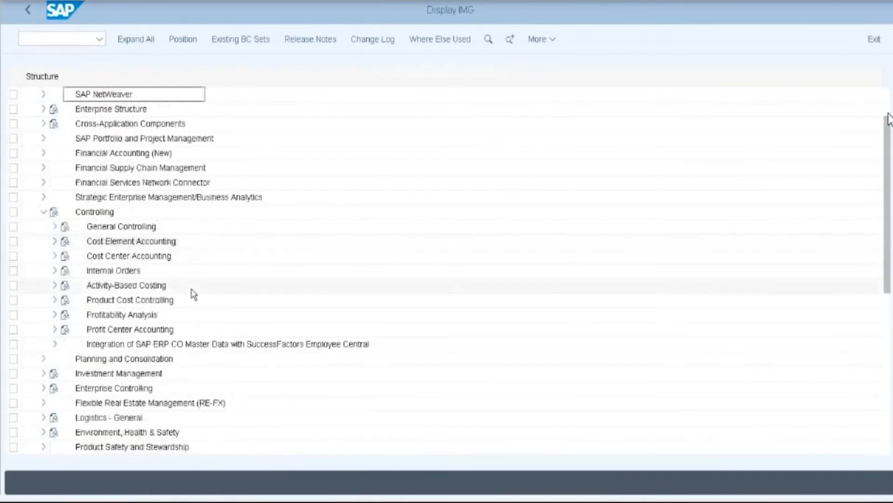
{"action": "double_click", "coordinate": [163, 314]}
{"action": "scroll", "coordinate": [265, 304], "scroll_direction": "down", "scroll_amount": 1}
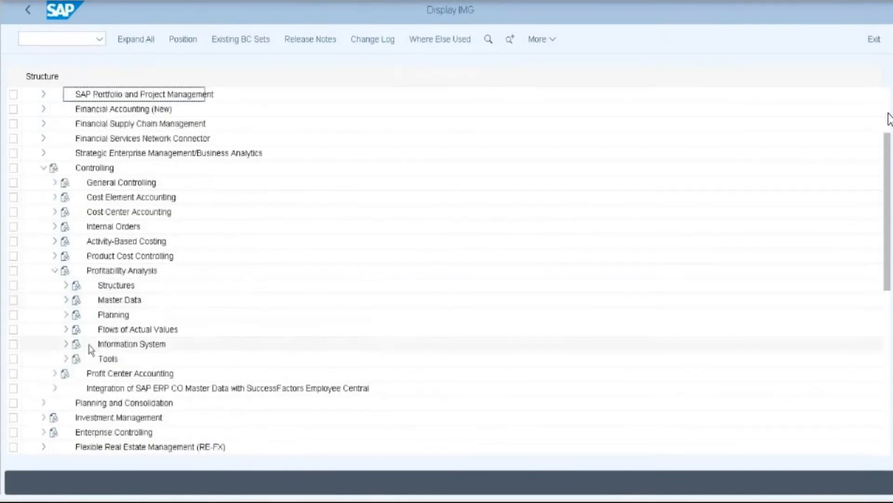
{"action": "double_click", "coordinate": [137, 329]}
{"action": "scroll", "coordinate": [138, 329], "scroll_direction": "down", "scroll_amount": 1}
{"action": "scroll", "coordinate": [339, 315], "scroll_direction": "down", "scroll_amount": 1}
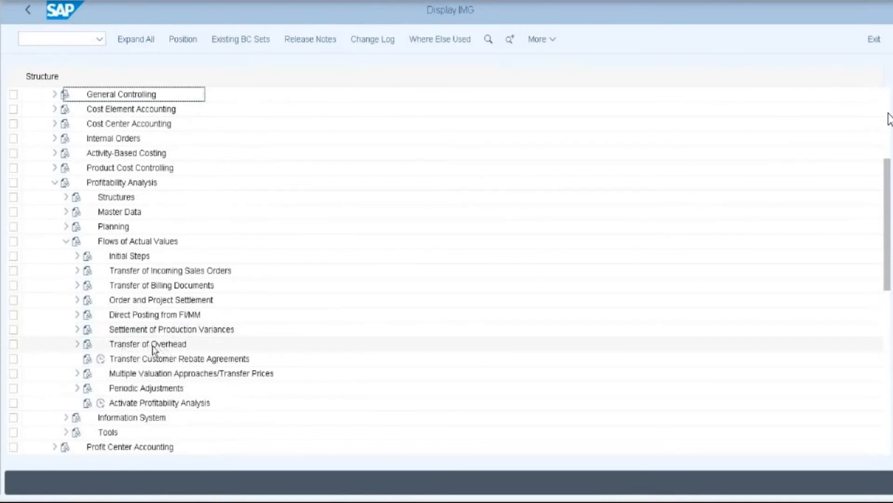
{"action": "left_click", "coordinate": [77, 344]}
{"action": "scroll", "coordinate": [126, 328], "scroll_direction": "down", "scroll_amount": 2}
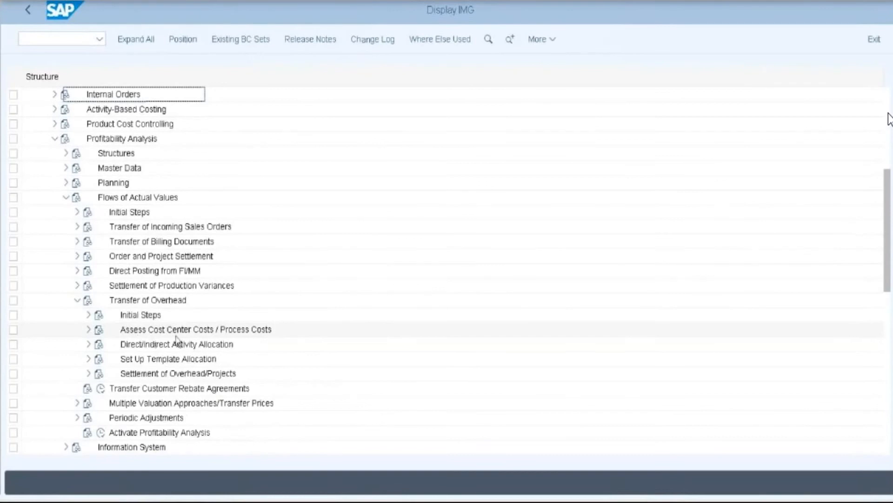
{"action": "left_click", "coordinate": [88, 330]}
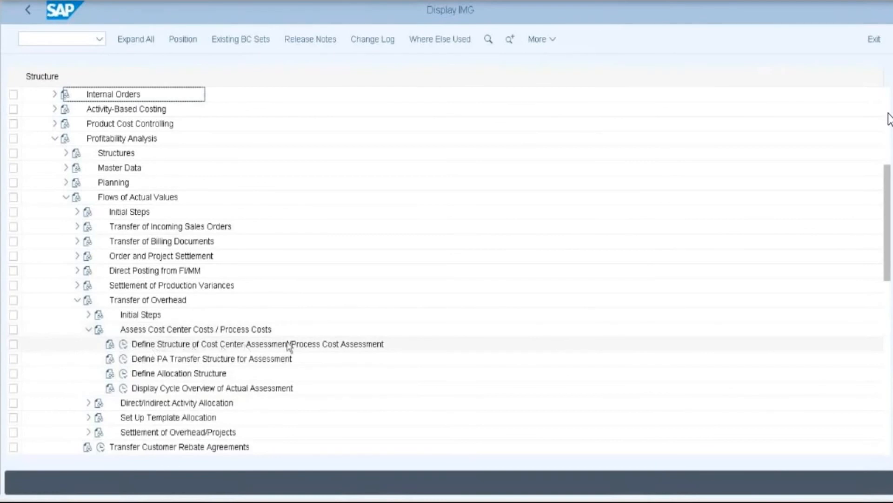
{"action": "left_click", "coordinate": [124, 344]}
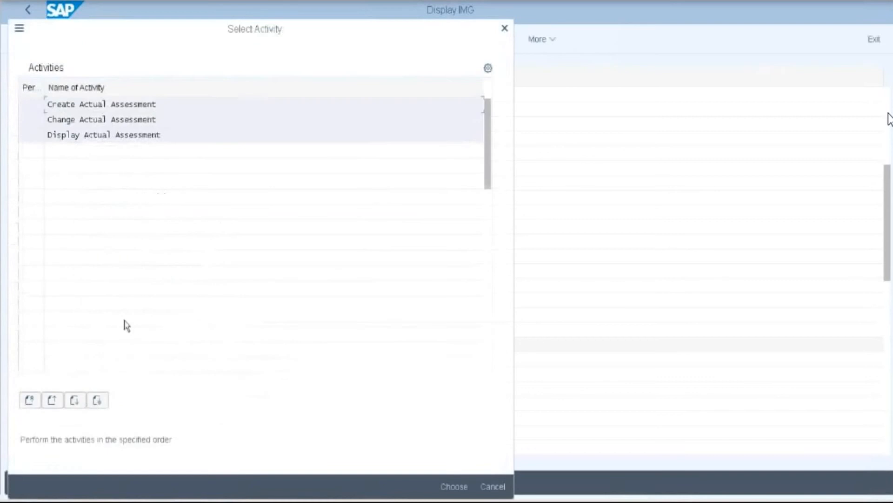
- Choose Create Actual Assessment and enter cycle name ASS110
{"action": "double_click", "coordinate": [108, 104]}
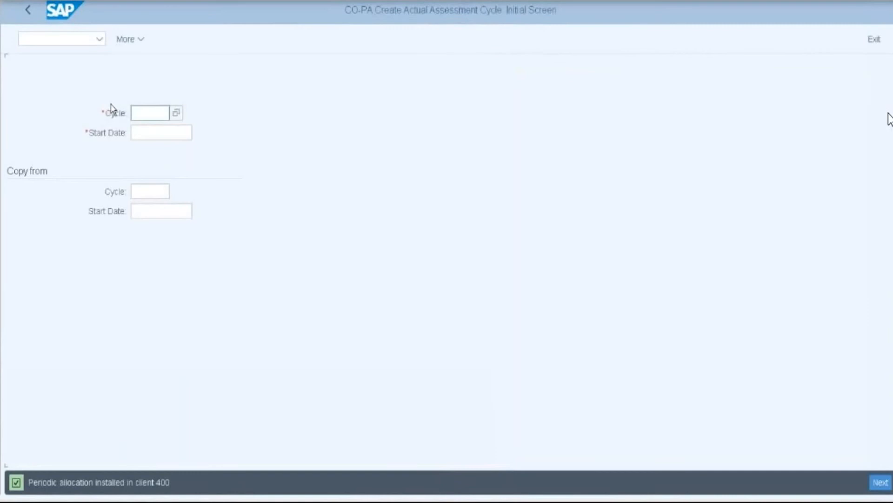
{"action": "left_click", "coordinate": [139, 112]}
{"action": "type", "text": "ASS"}
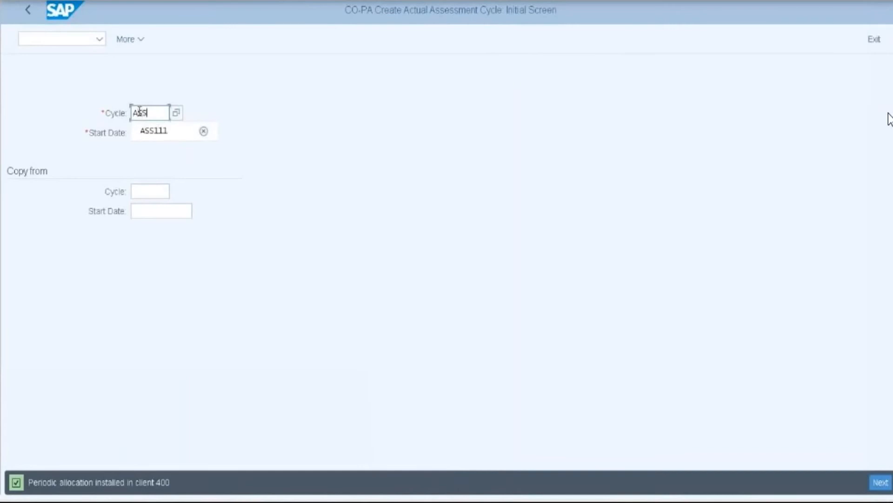
{"action": "type", "text": "110"}
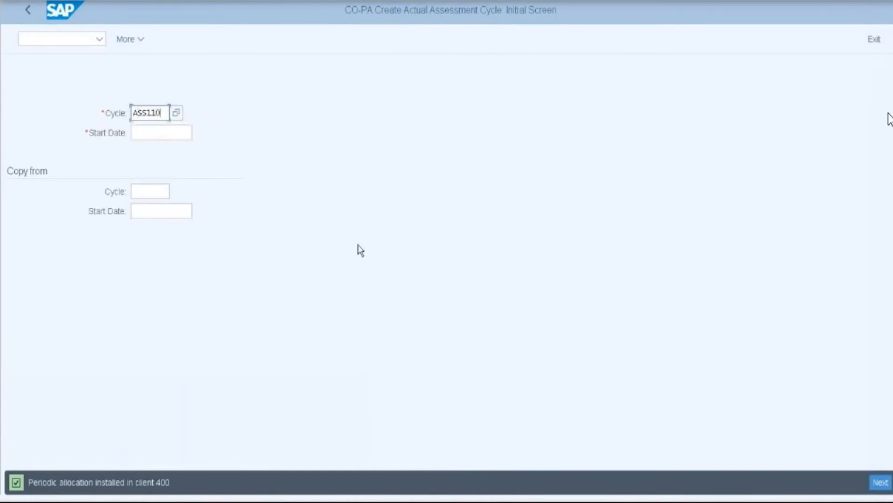
{"action": "left_click", "coordinate": [150, 133]}
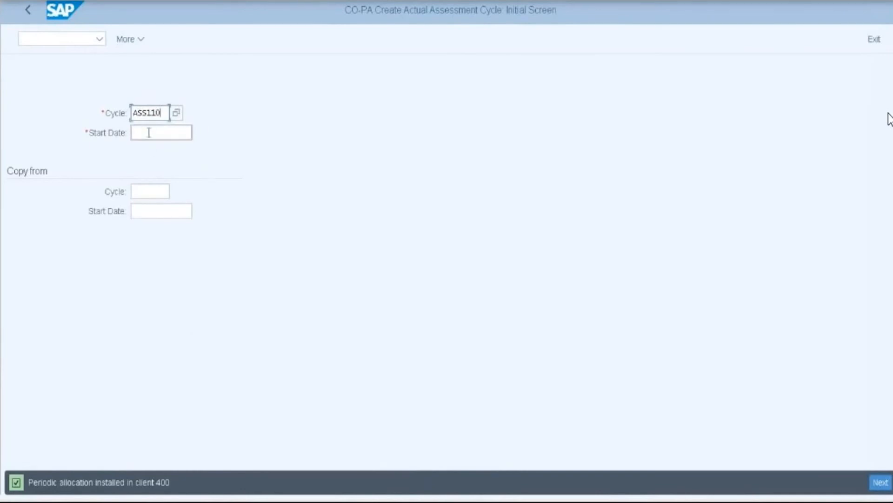
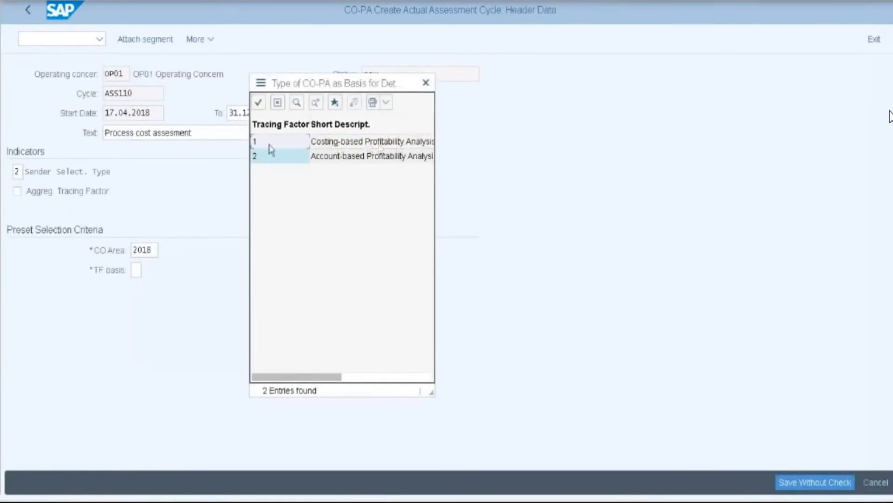
- Base cycle ASS110's tracing factor on costing-based profitability analysis (1) and attach a new segment
{"action": "double_click", "coordinate": [271, 143]}
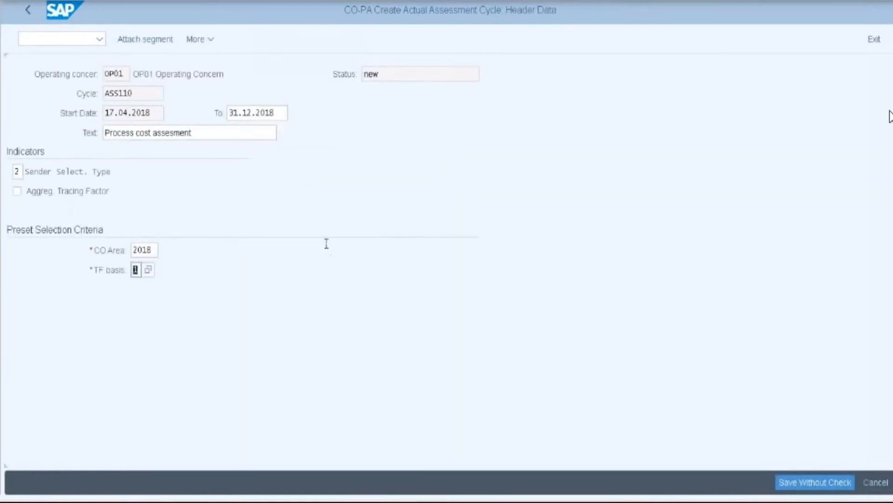
{"action": "left_click", "coordinate": [146, 40]}
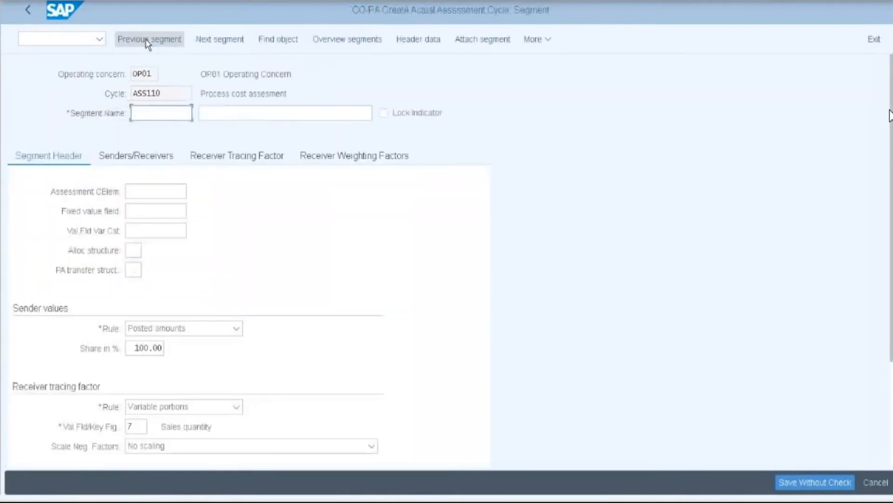
{"action": "left_click", "coordinate": [151, 114]}
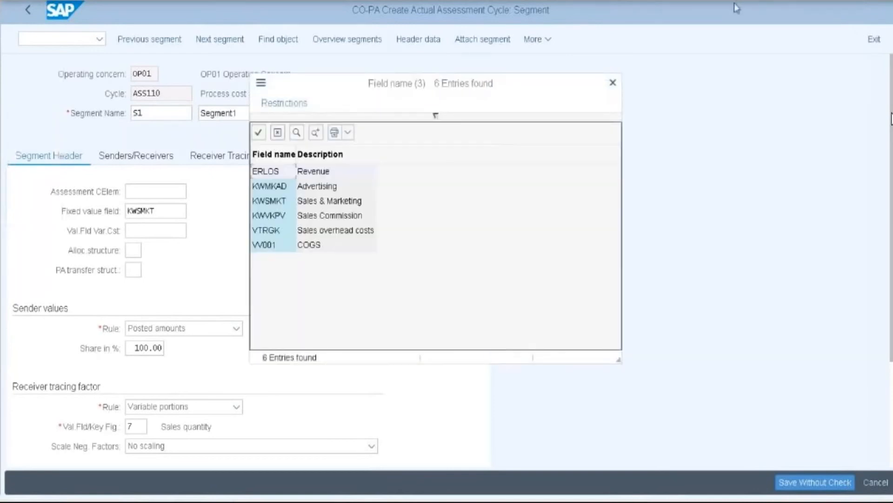
- Give segment S1 value field KWSMKT and allocation structure 13 PS SETTLEMENT, then confirm the header
{"action": "double_click", "coordinate": [316, 204]}
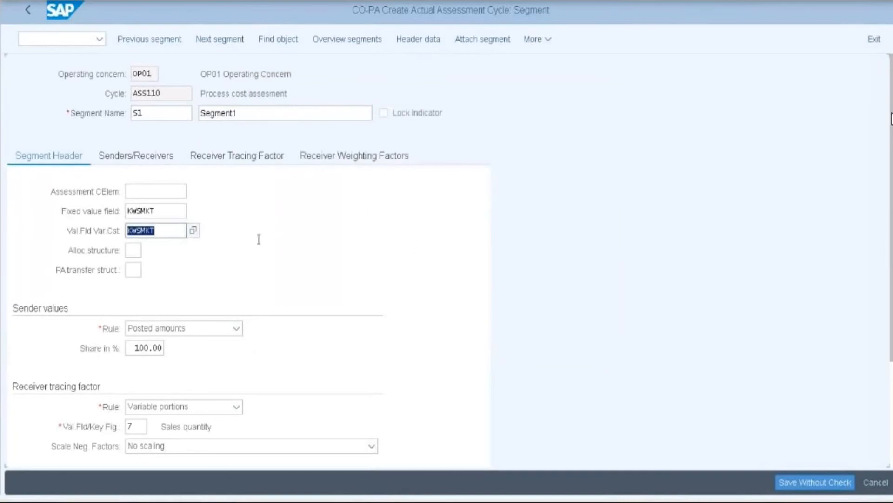
{"action": "left_click", "coordinate": [133, 250]}
{"action": "left_click", "coordinate": [149, 251]}
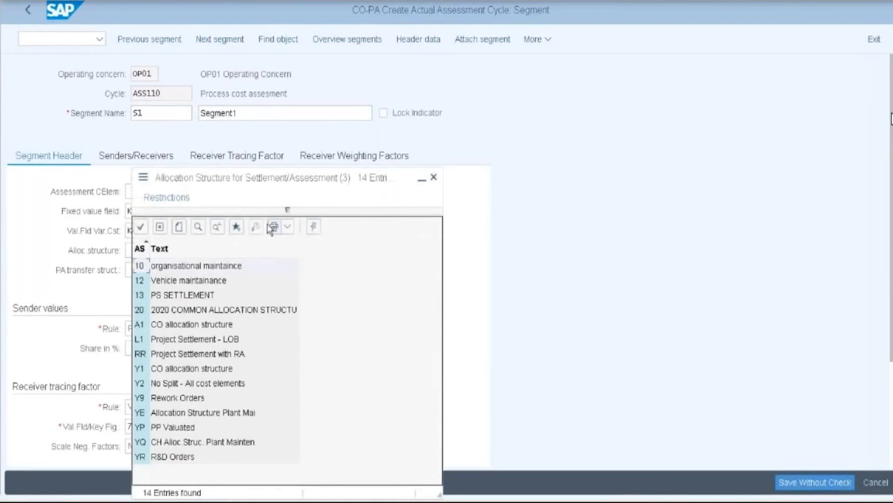
{"action": "double_click", "coordinate": [144, 296]}
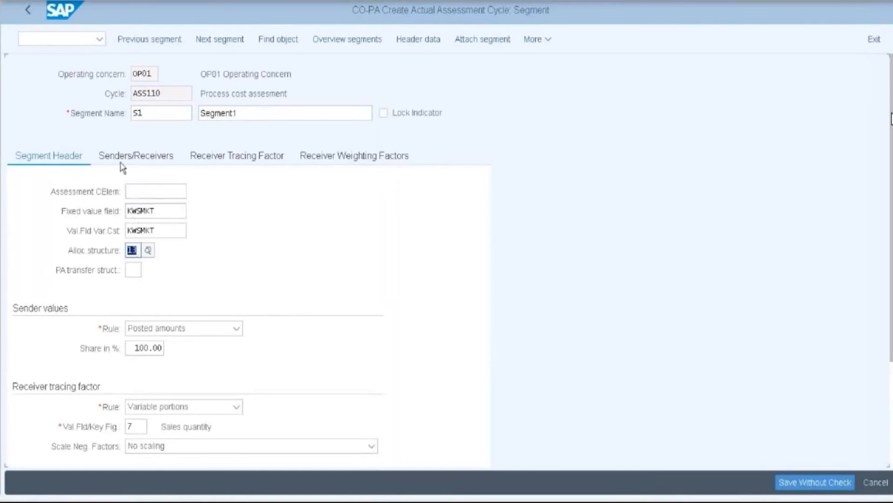
{"action": "key", "text": "Return"}
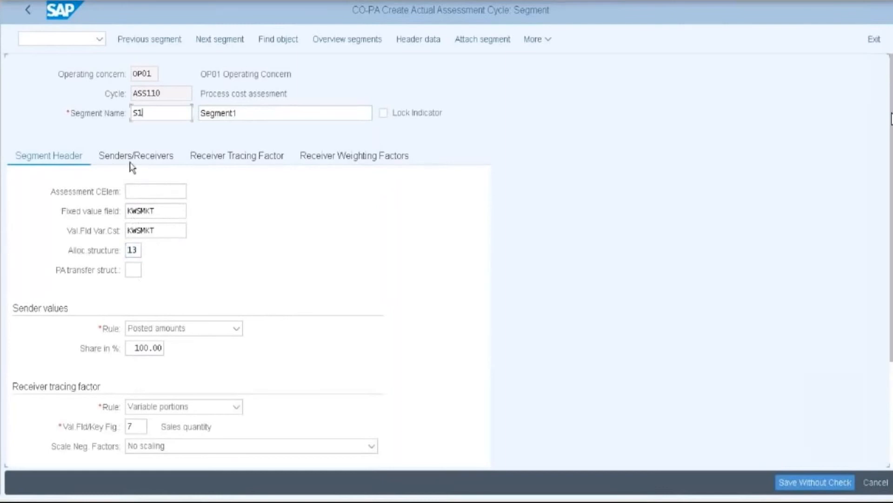
{"action": "left_click", "coordinate": [131, 162]}
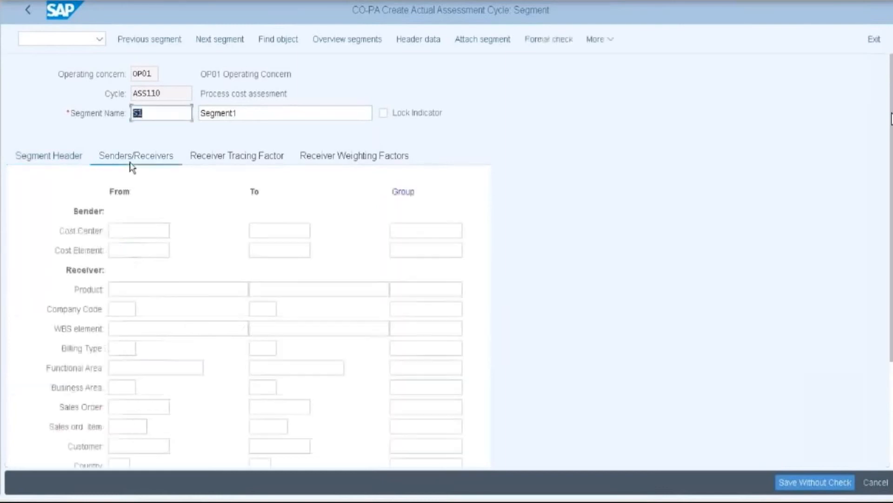
- Set the sender cost center range to 4100–4300 from controlling area 2018
{"action": "left_click", "coordinate": [139, 232]}
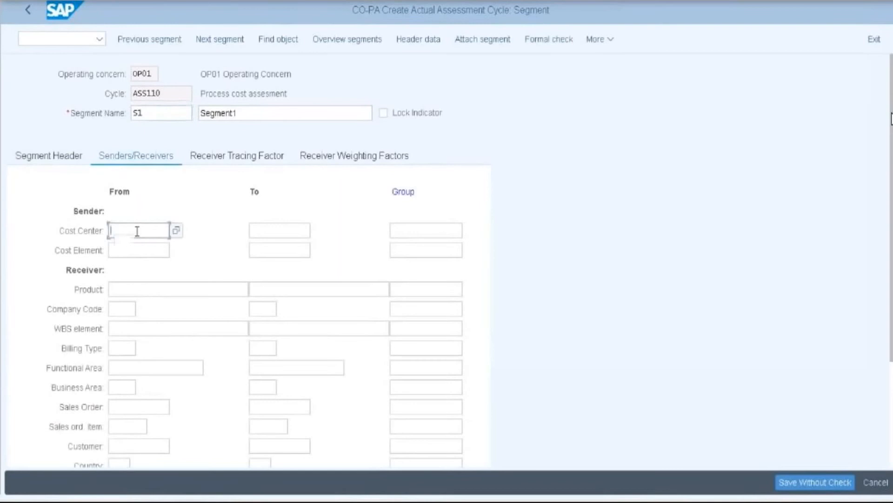
{"action": "left_click", "coordinate": [176, 231]}
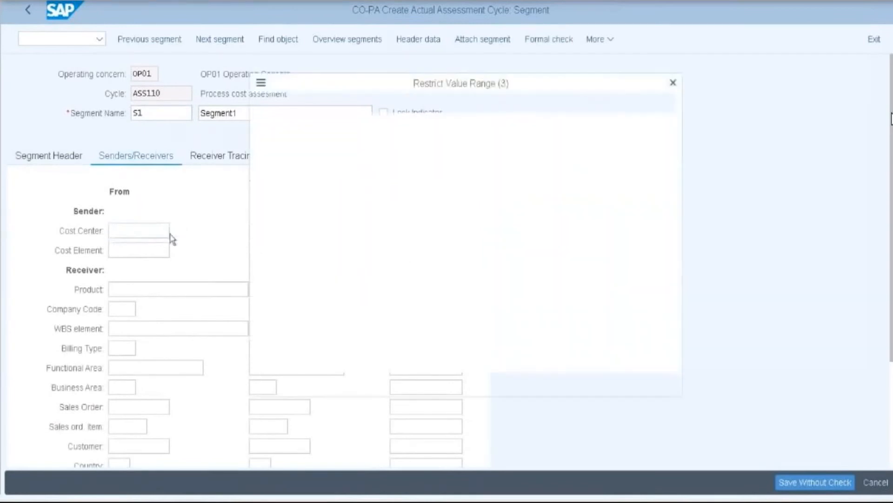
{"action": "left_click", "coordinate": [486, 384]}
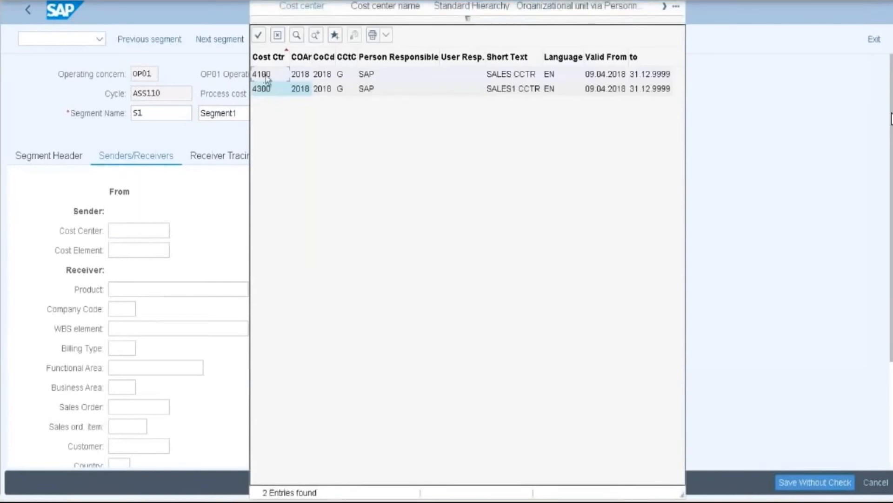
{"action": "double_click", "coordinate": [263, 74]}
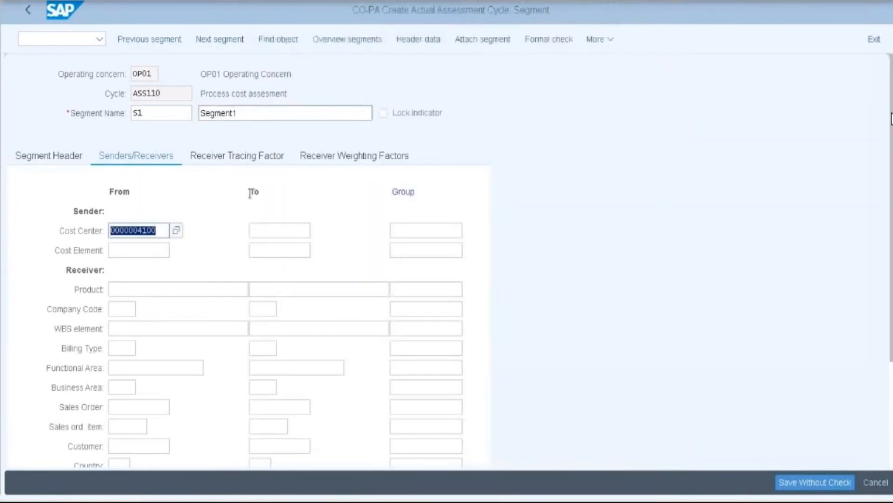
{"action": "left_click", "coordinate": [253, 230]}
{"action": "left_click", "coordinate": [317, 230]}
{"action": "key", "text": "Return"}
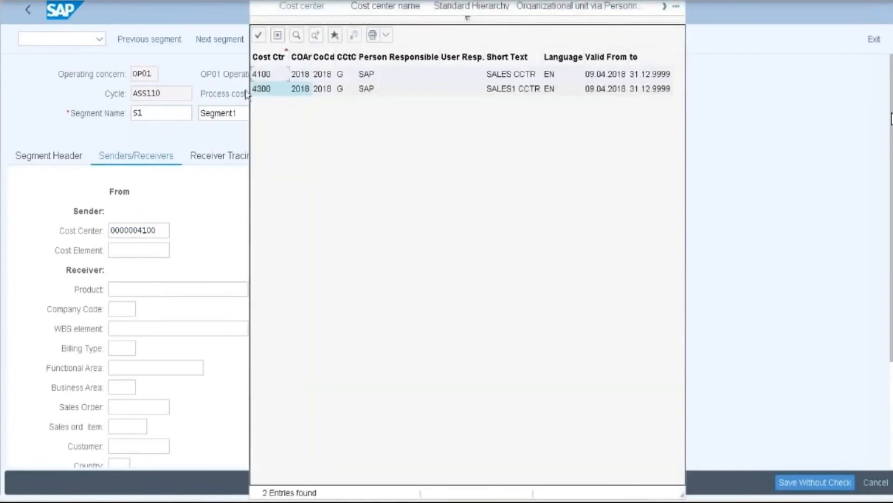
{"action": "double_click", "coordinate": [262, 89]}
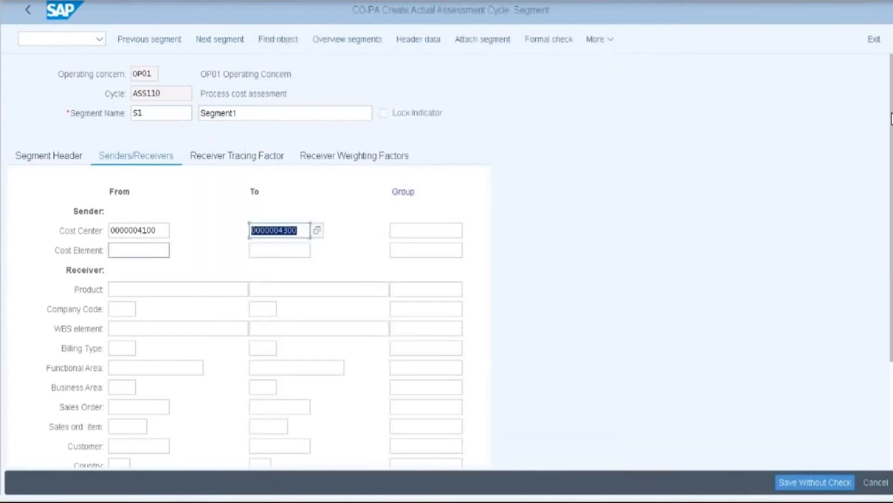
- Set the sender cost element range to 400000–499999
{"action": "left_click", "coordinate": [139, 253]}
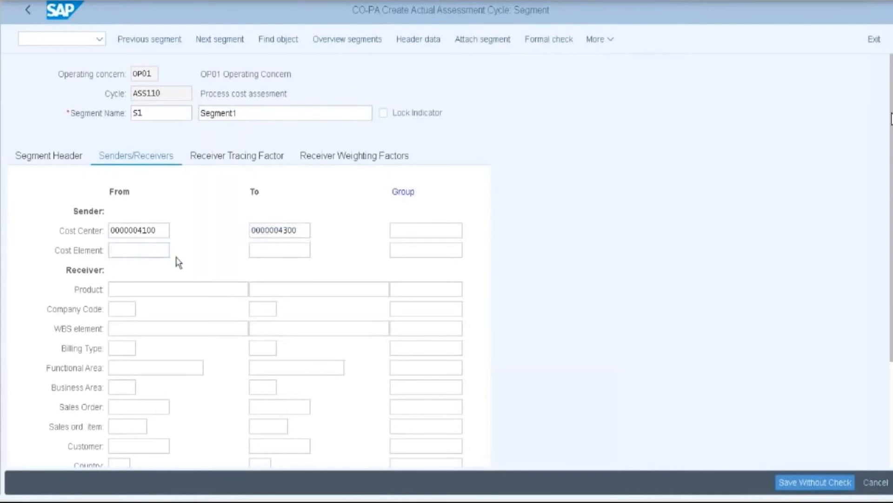
{"action": "key", "text": "F4"}
{"action": "key", "text": "Return"}
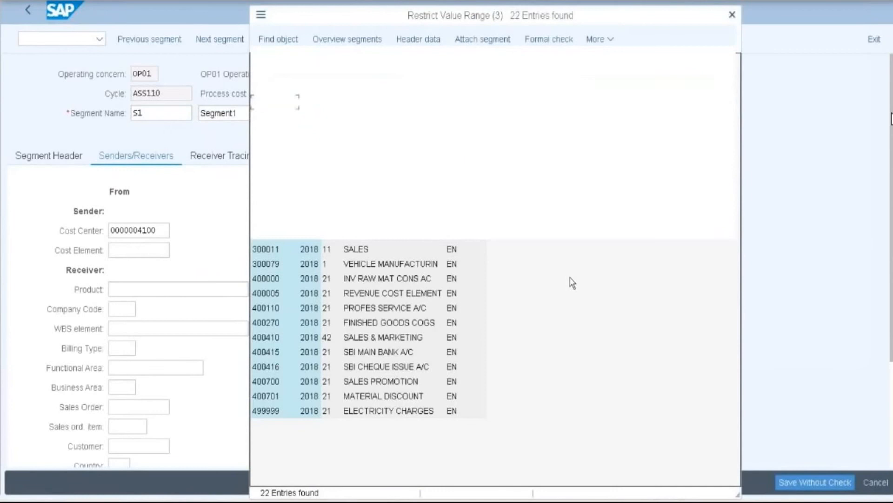
{"action": "double_click", "coordinate": [267, 280]}
{"action": "left_click", "coordinate": [251, 250]}
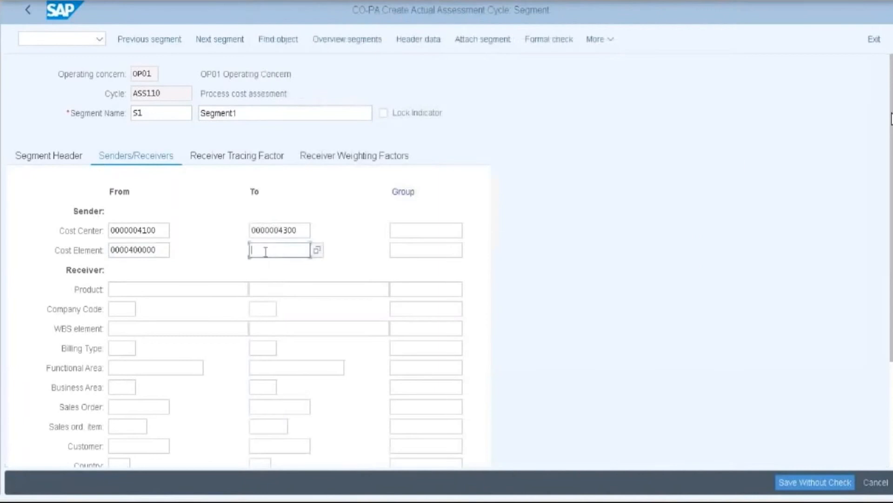
{"action": "left_click", "coordinate": [317, 250]}
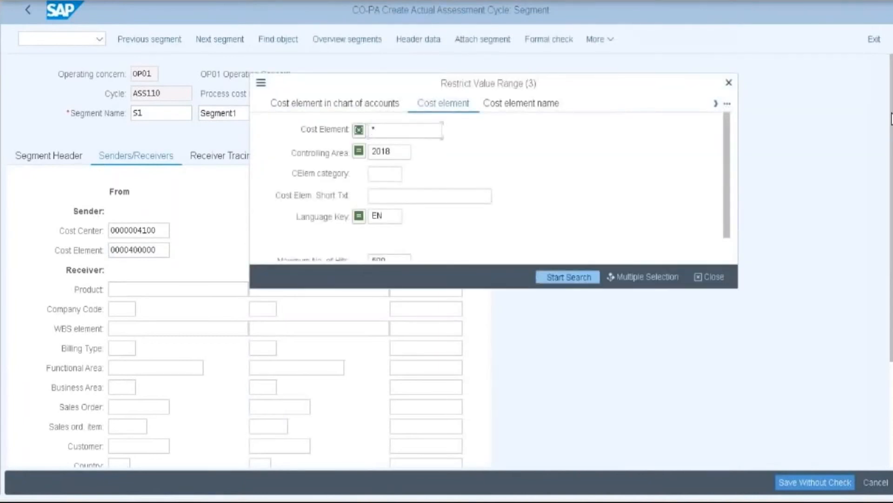
{"action": "key", "text": "Return"}
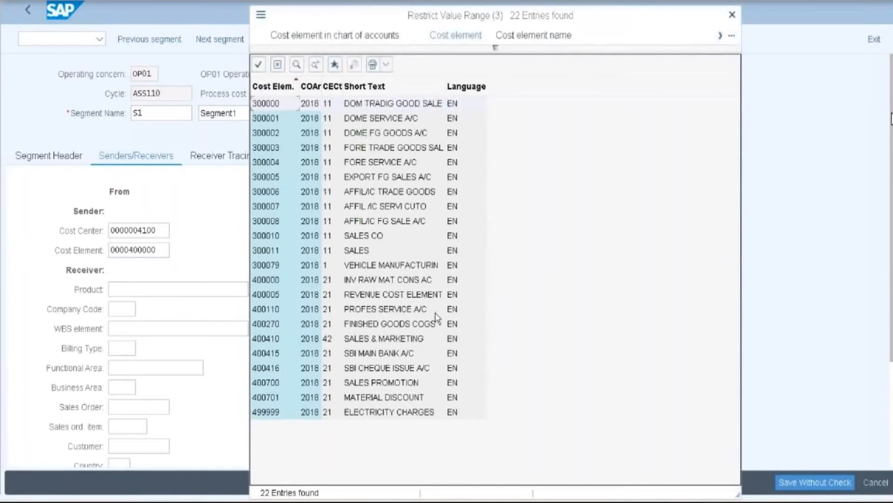
{"action": "left_click", "coordinate": [266, 412]}
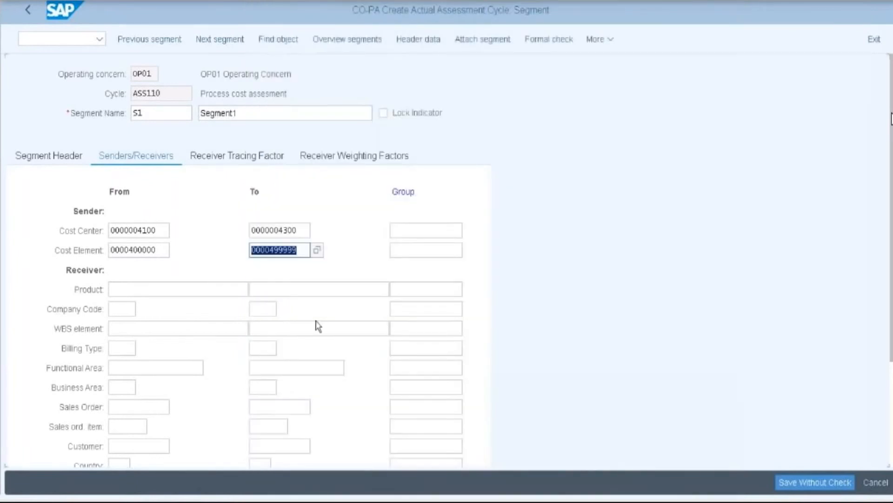
- Enter receiver company code 2018 and receiver country 'in'
{"action": "left_click", "coordinate": [121, 310]}
{"action": "left_click", "coordinate": [143, 310]}
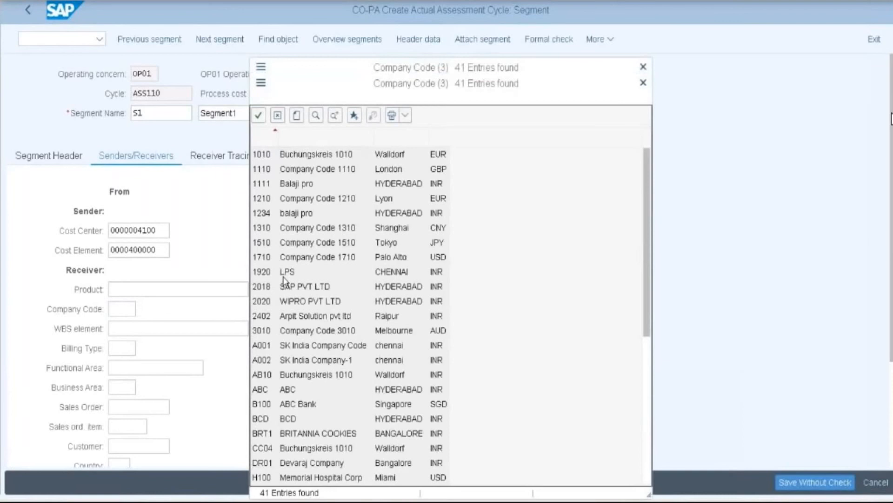
{"action": "key", "text": "Escape"}
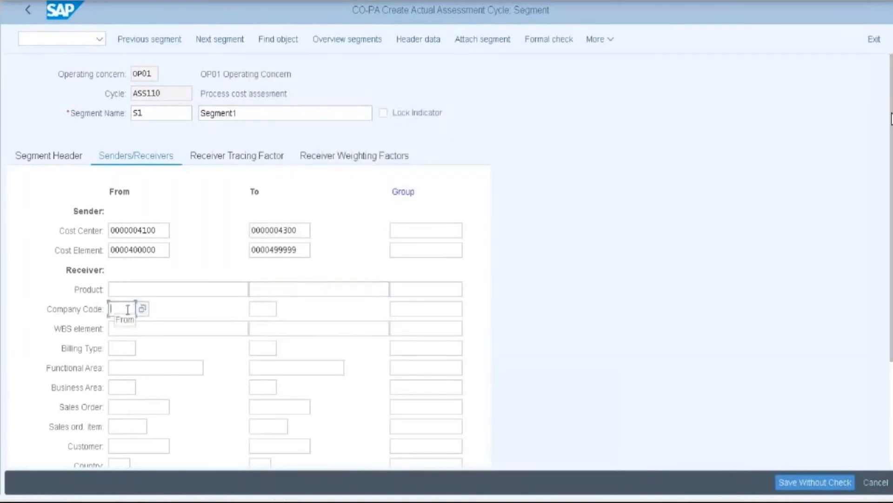
{"action": "type", "text": "210"}
{"action": "key", "text": "BackSpace"}
{"action": "key", "text": "BackSpace"}
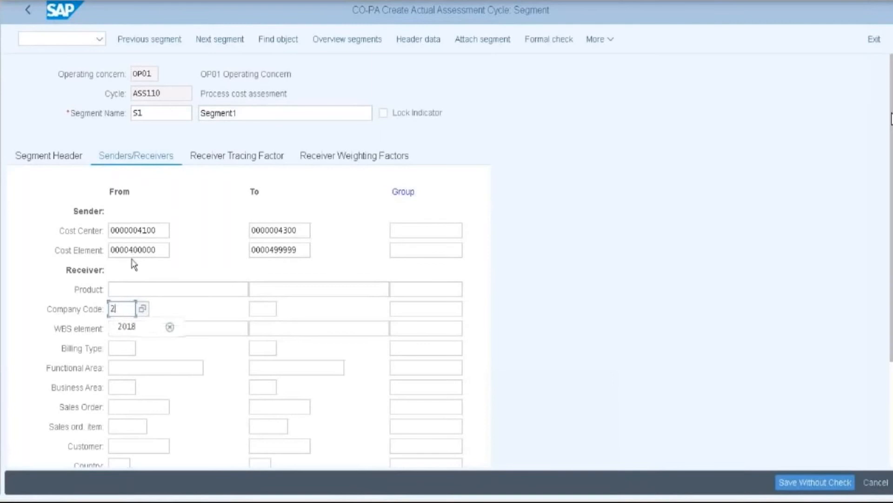
{"action": "left_click", "coordinate": [133, 326]}
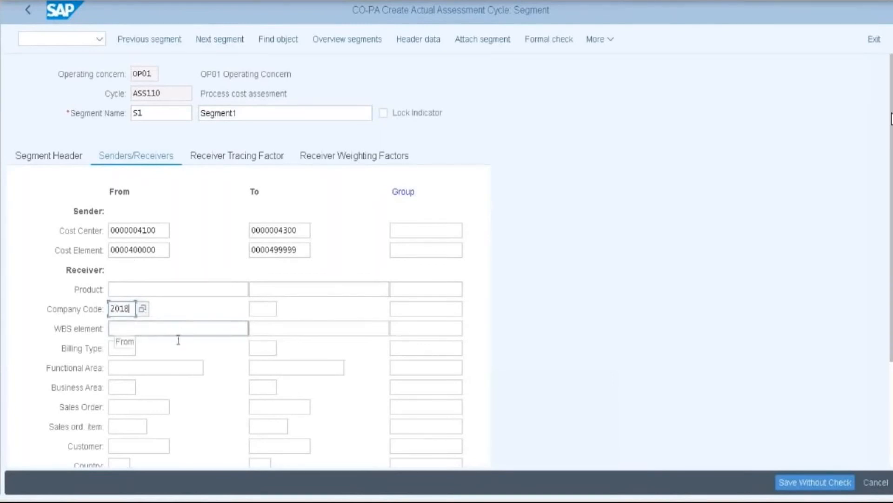
{"action": "scroll", "coordinate": [215, 365], "scroll_direction": "down", "scroll_amount": 3}
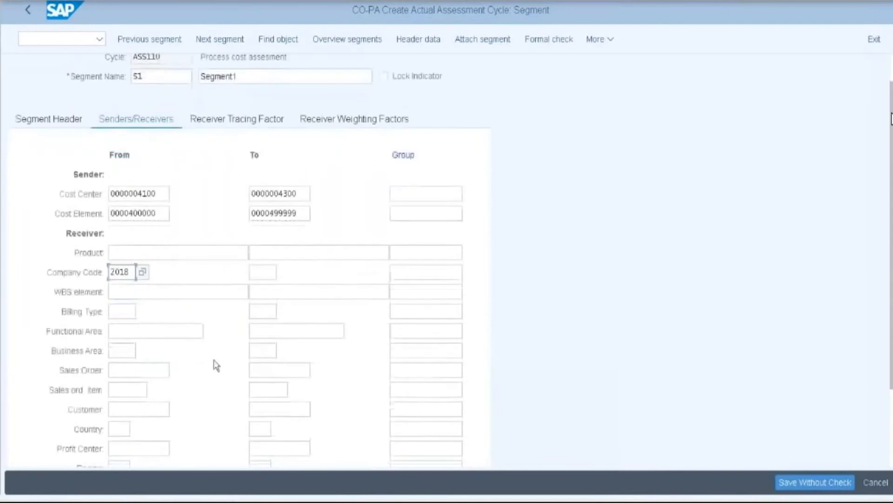
{"action": "left_click", "coordinate": [127, 391]}
{"action": "type", "text": "in"}
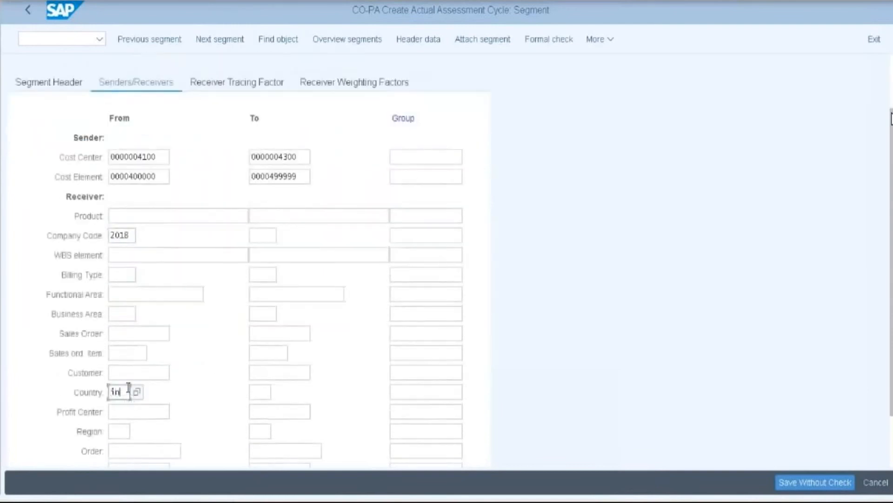
{"action": "left_click", "coordinate": [129, 409]}
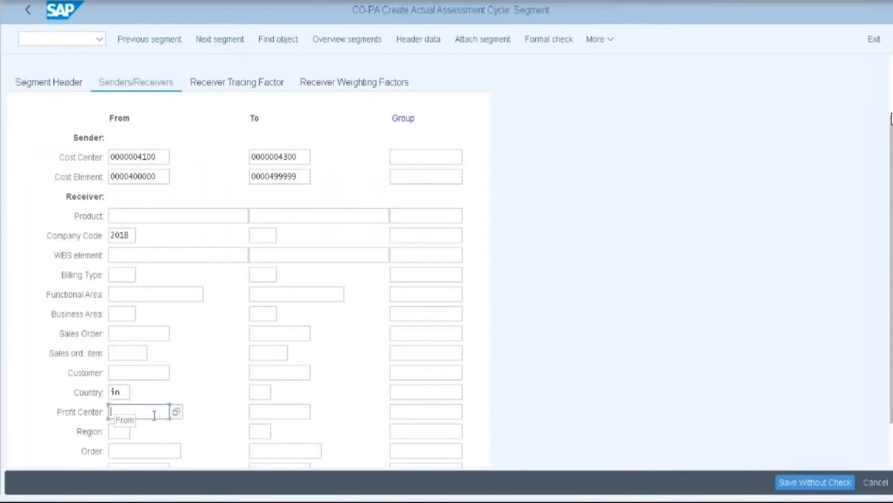
- Choose receiver division 20, 2018 division
{"action": "scroll", "coordinate": [154, 416], "scroll_direction": "down", "scroll_amount": 2}
{"action": "scroll", "coordinate": [183, 413], "scroll_direction": "down", "scroll_amount": 2}
{"action": "left_click", "coordinate": [116, 422]}
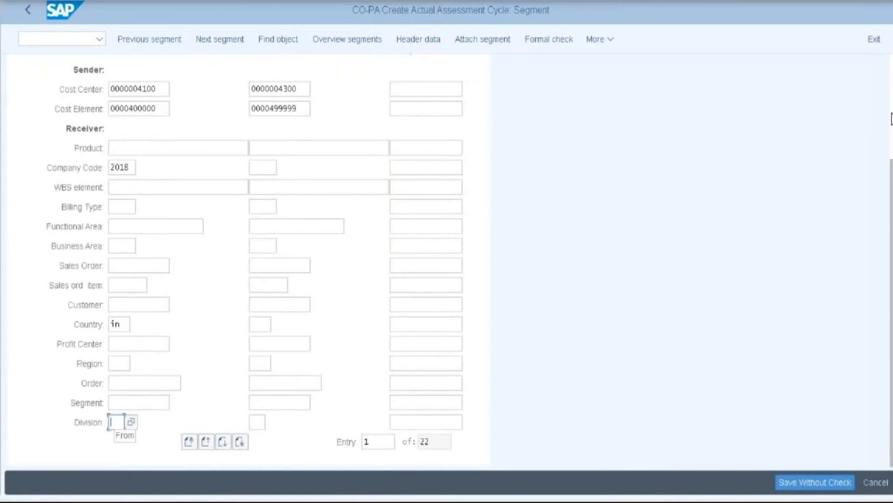
{"action": "left_click", "coordinate": [131, 421]}
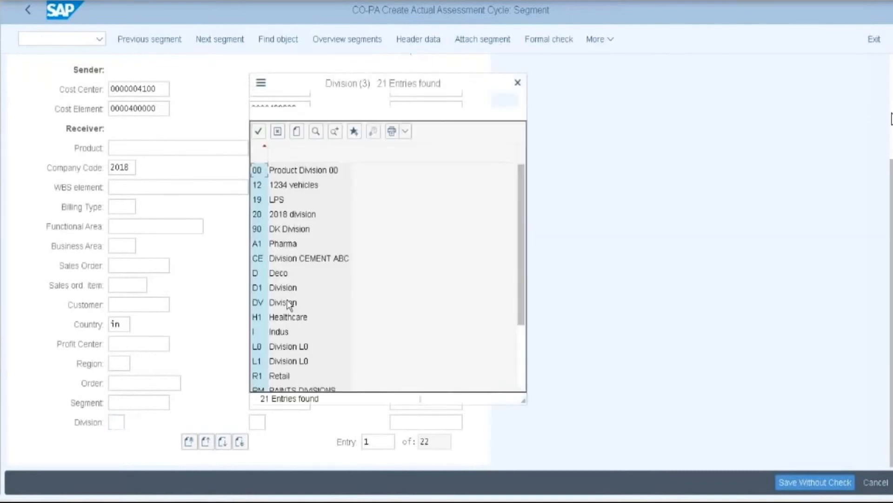
{"action": "left_click", "coordinate": [262, 216]}
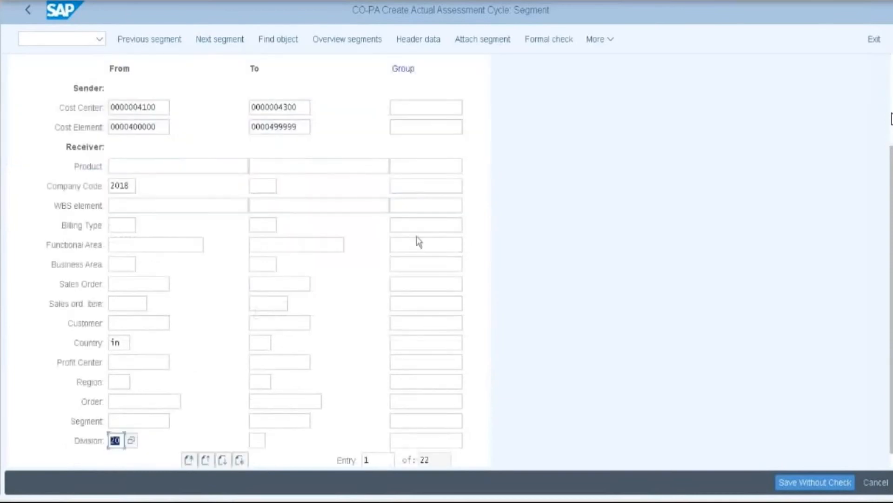
{"action": "scroll", "coordinate": [419, 242], "scroll_direction": "up", "scroll_amount": 1}
{"action": "scroll", "coordinate": [418, 229], "scroll_direction": "up", "scroll_amount": 4}
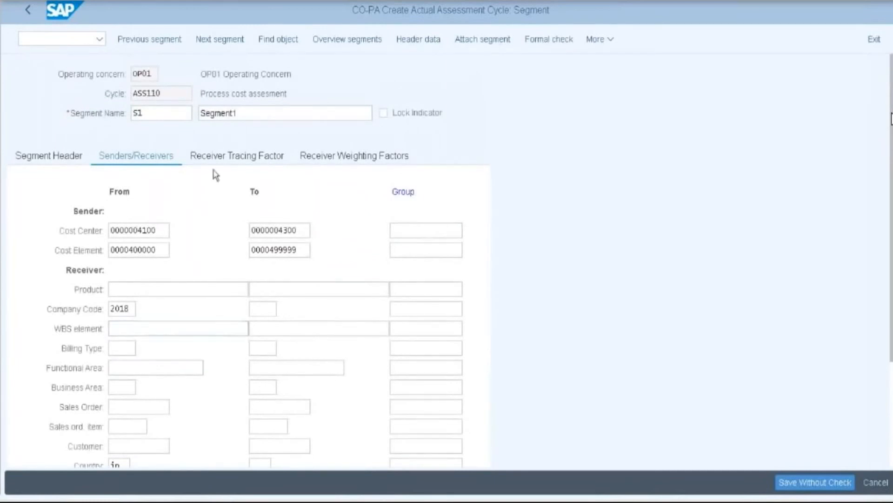
- Limit the receiver tracing factor to record type A–A and actual data
{"action": "left_click", "coordinate": [226, 160]}
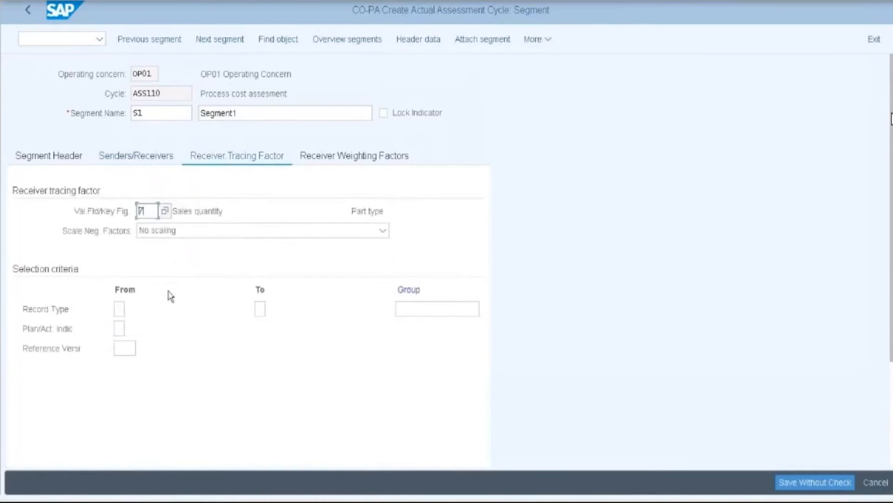
{"action": "left_click", "coordinate": [124, 306]}
{"action": "left_click", "coordinate": [124, 306]}
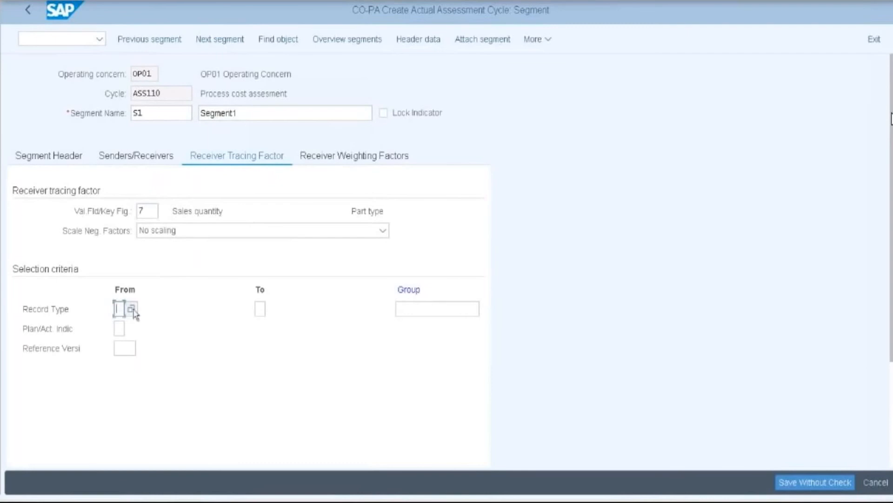
{"action": "key", "text": "F4"}
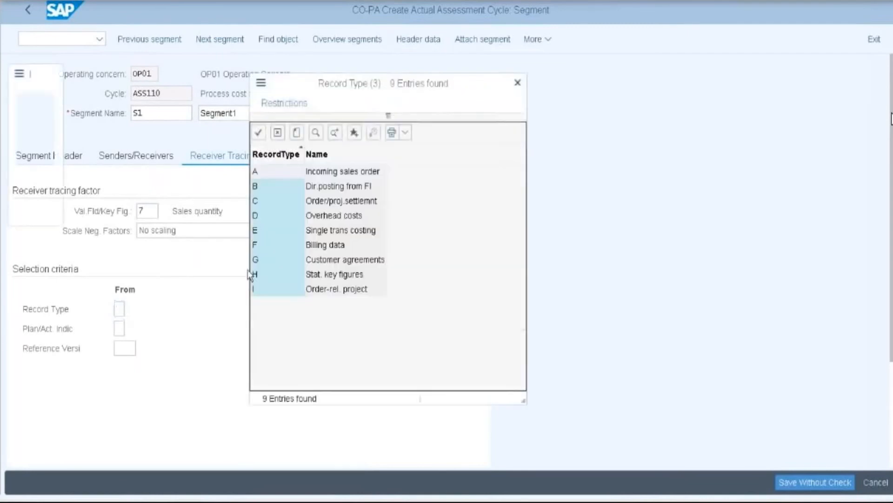
{"action": "left_click", "coordinate": [274, 179]}
{"action": "left_click", "coordinate": [260, 308]}
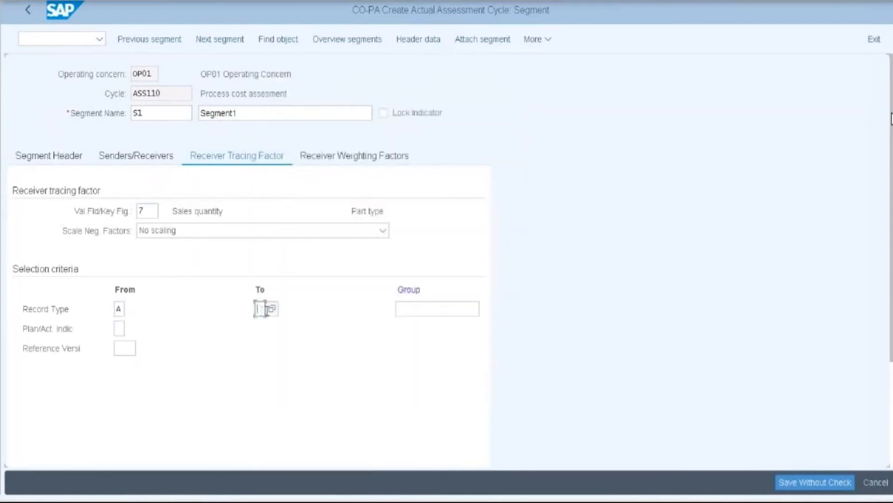
{"action": "left_click", "coordinate": [274, 310]}
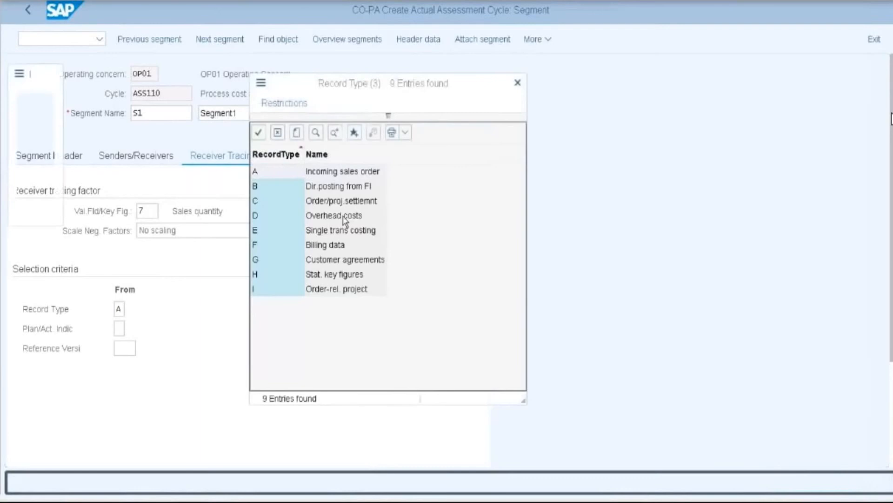
{"action": "left_click", "coordinate": [275, 181]}
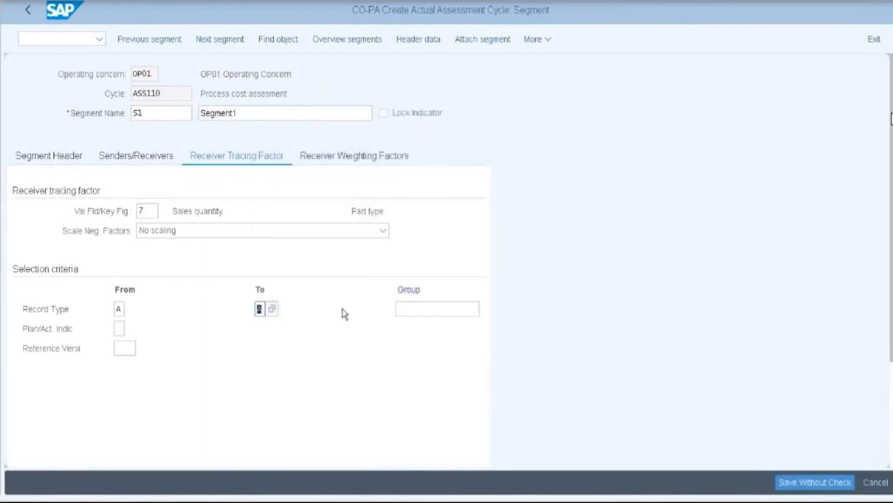
{"action": "left_click", "coordinate": [119, 328]}
{"action": "left_click", "coordinate": [132, 328]}
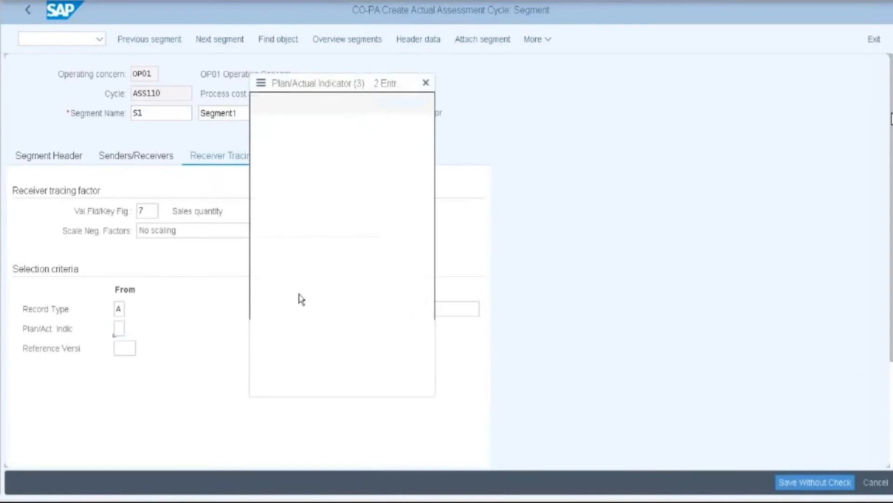
{"action": "left_click", "coordinate": [295, 143]}
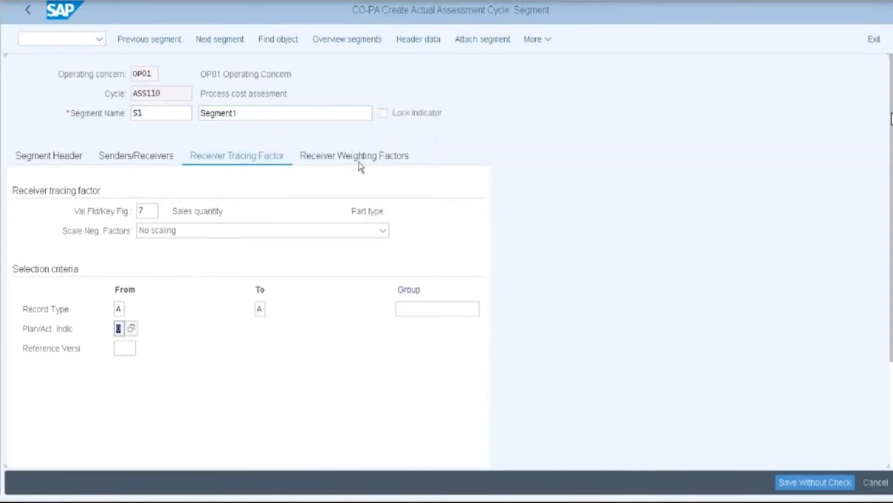
- Distribute receivers by company code, keeping factor 100
{"action": "key", "text": "Return"}
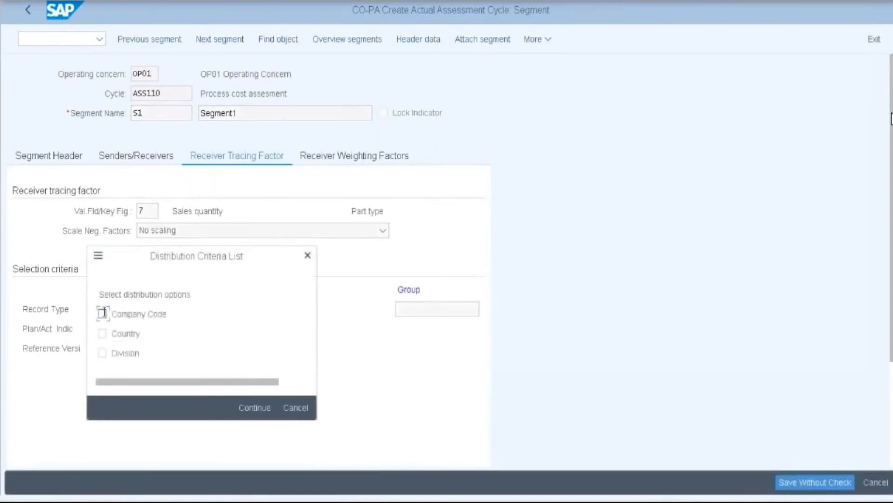
{"action": "left_click", "coordinate": [103, 313]}
{"action": "left_click", "coordinate": [242, 408]}
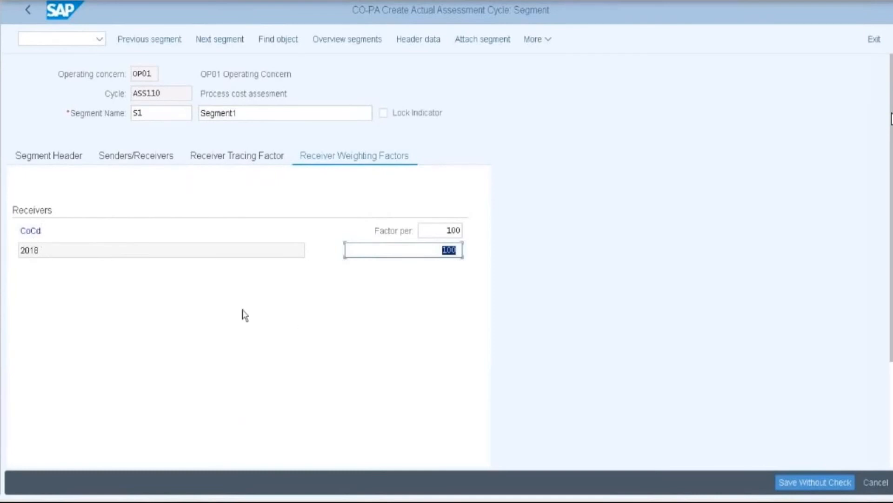
{"action": "left_click", "coordinate": [50, 161]}
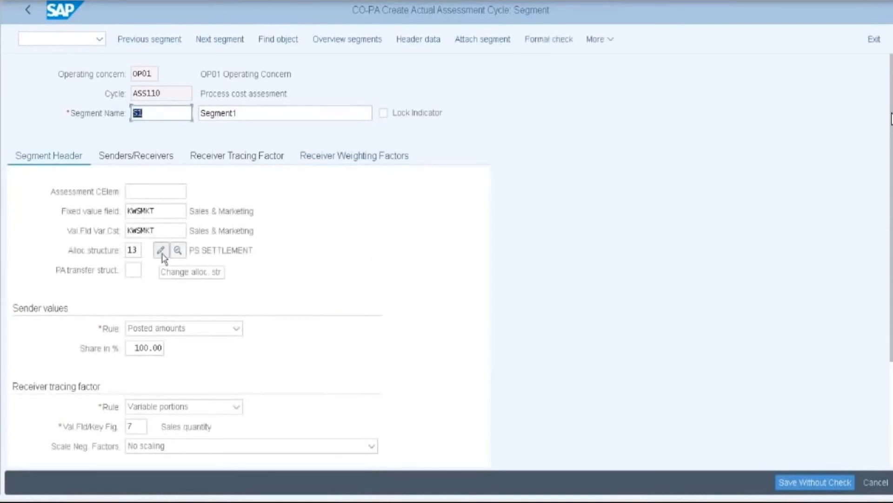
- Open the assignments of allocation structure 13 PS SETTLEMENT
{"action": "left_click", "coordinate": [163, 254]}
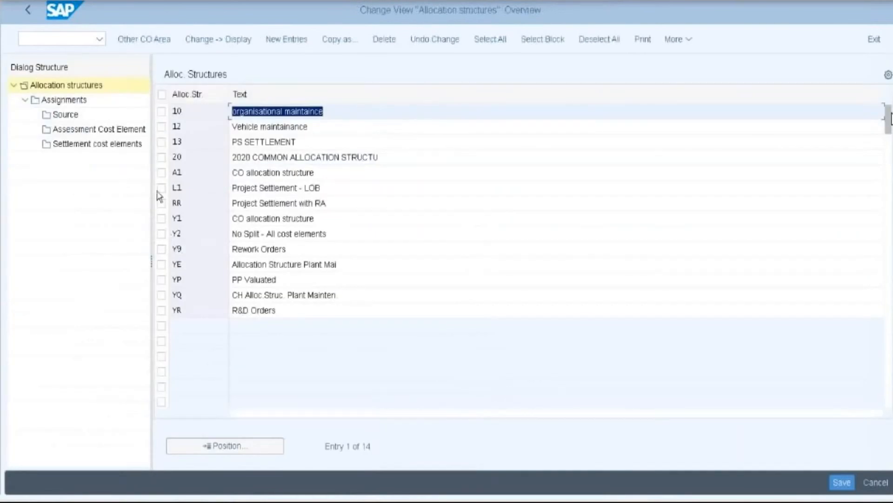
{"action": "left_click", "coordinate": [162, 142]}
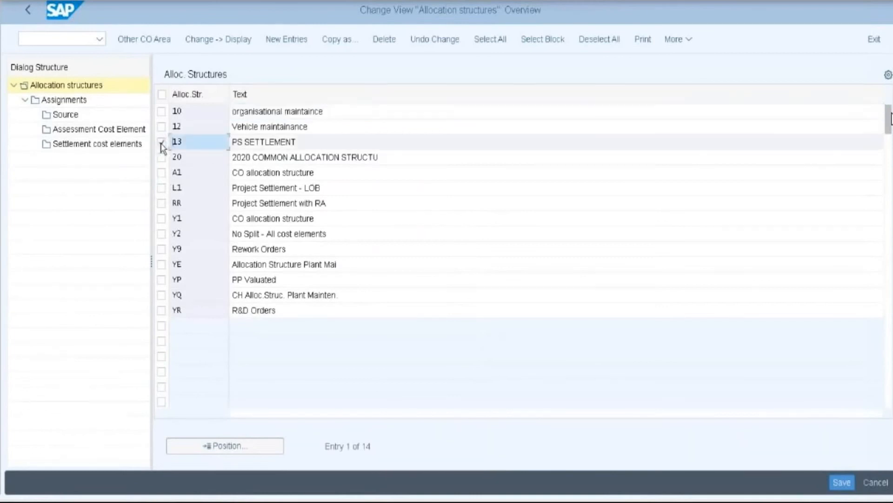
{"action": "left_click", "coordinate": [63, 103]}
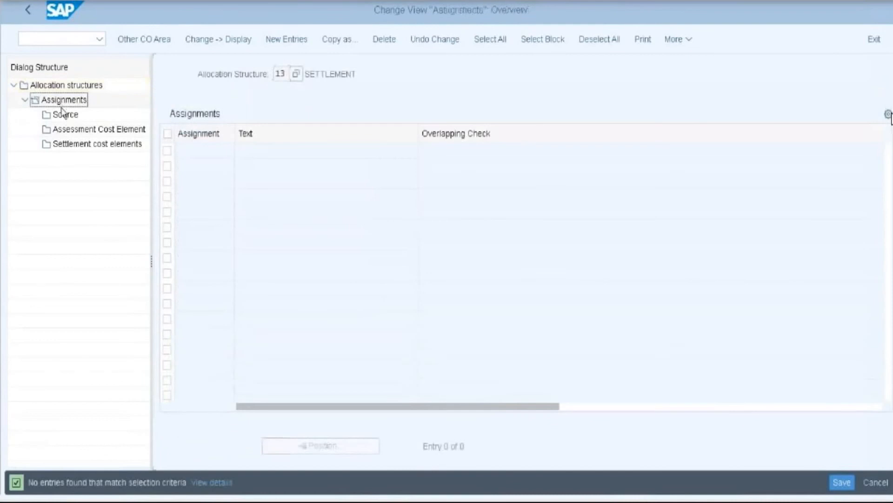
- Create assignment 12 with description 'OP01 Assignment'
{"action": "left_click", "coordinate": [286, 40]}
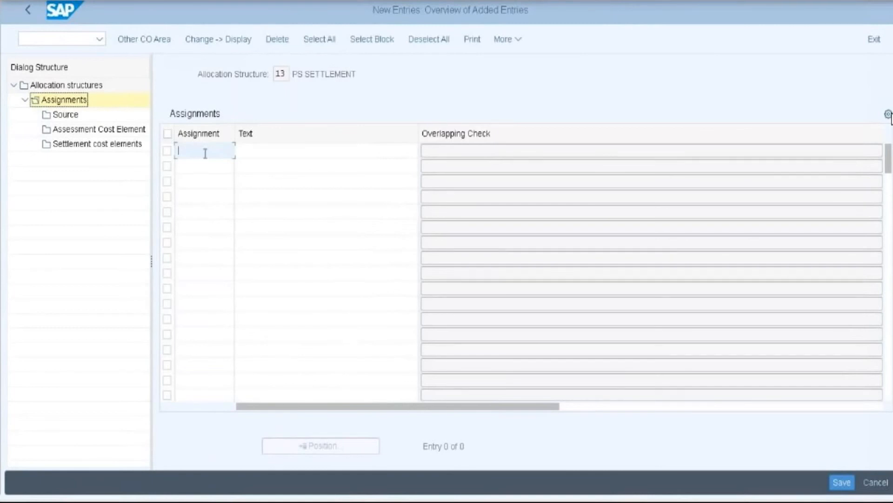
{"action": "type", "text": "12"}
{"action": "left_click", "coordinate": [255, 150]}
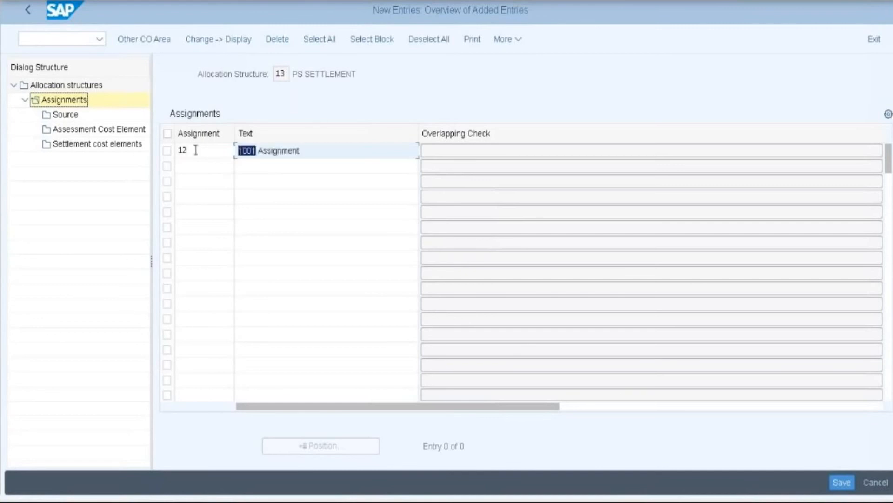
{"action": "type", "text": "OP01 Assignment"}
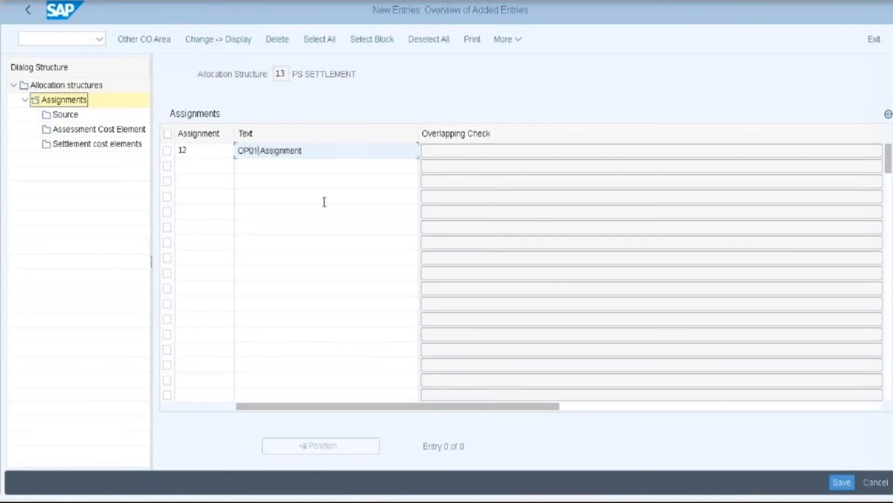
{"action": "key", "text": "Return"}
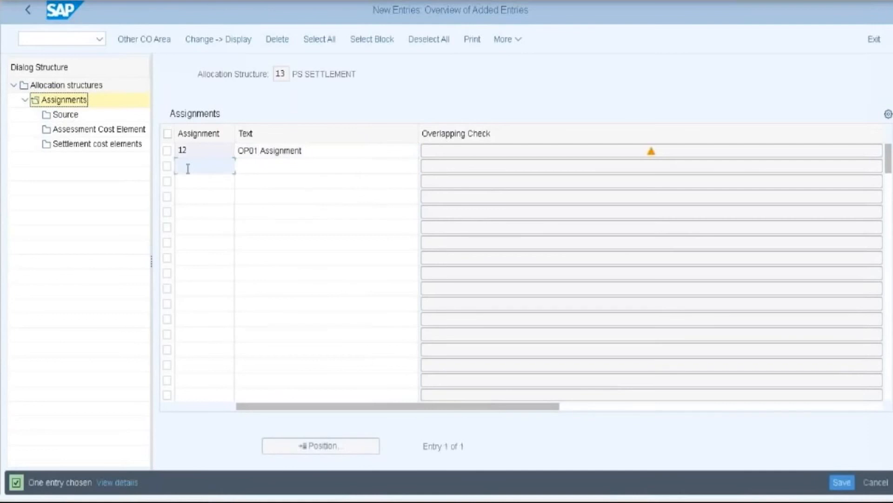
{"action": "left_click", "coordinate": [168, 152]}
- Set assignment 12's source cost element range from 400416 to 499999
{"action": "left_click", "coordinate": [60, 115]}
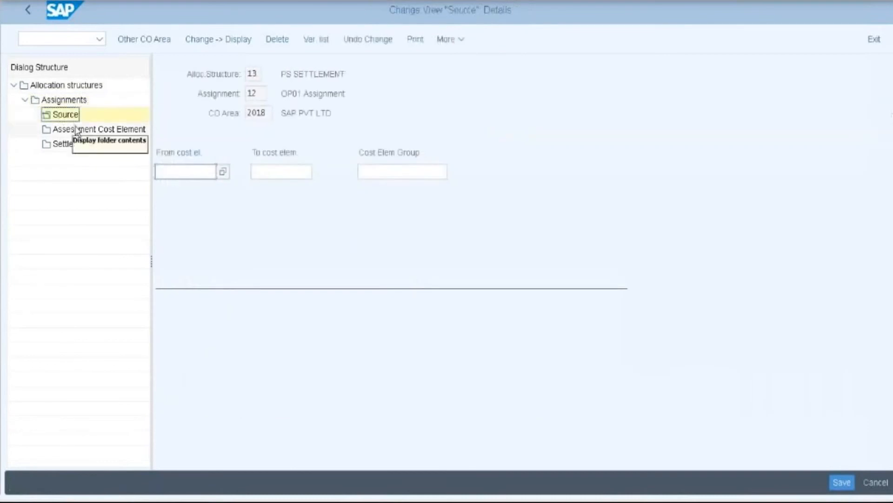
{"action": "left_click", "coordinate": [189, 170]}
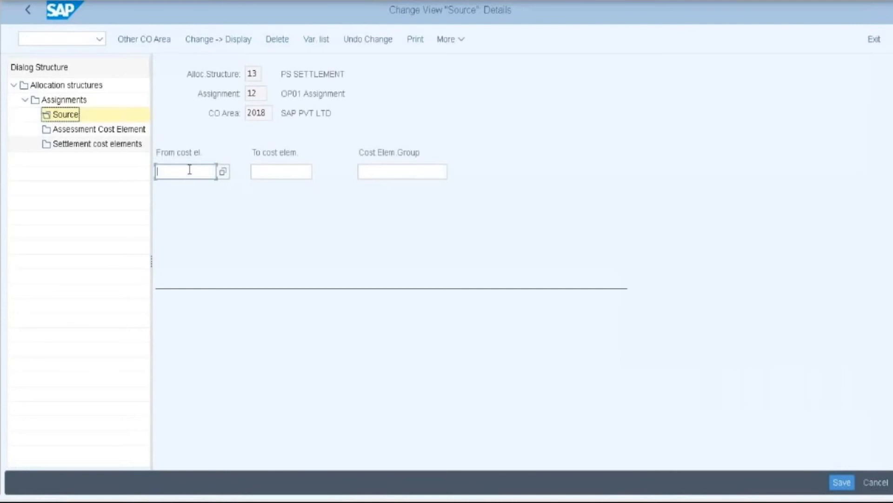
{"action": "left_click", "coordinate": [223, 172]}
{"action": "left_click", "coordinate": [560, 278]}
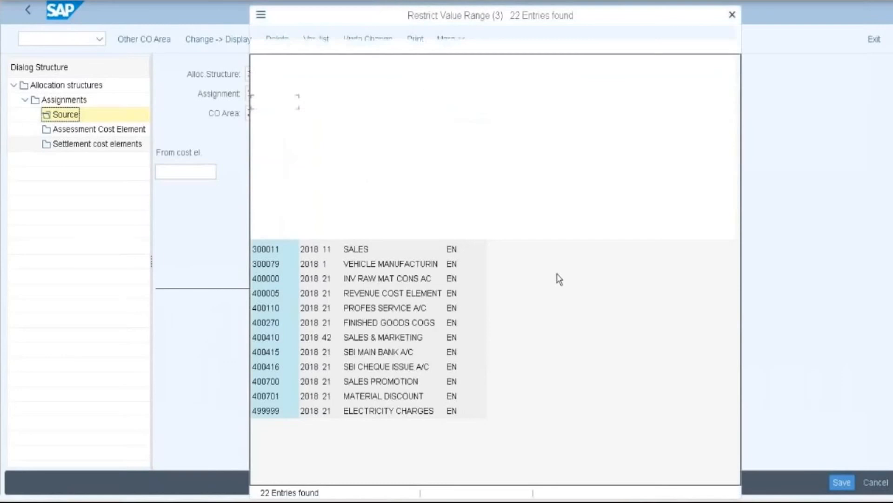
{"action": "left_click", "coordinate": [270, 370]}
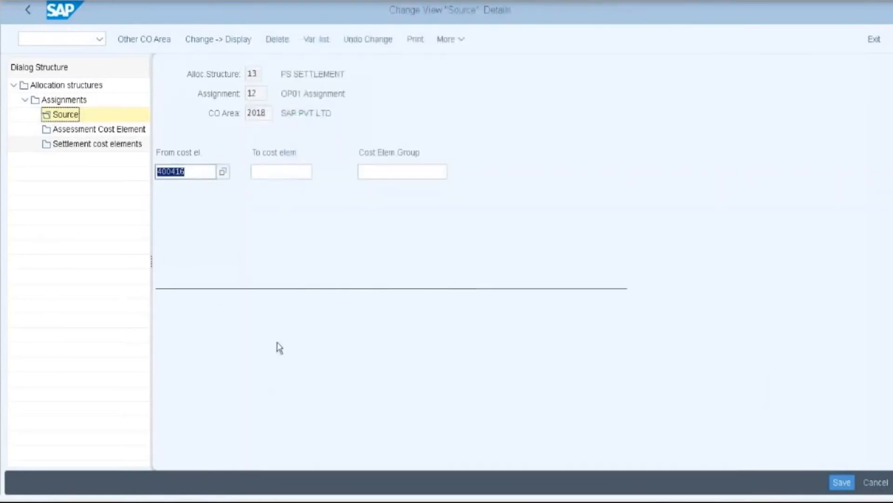
{"action": "left_click", "coordinate": [278, 170]}
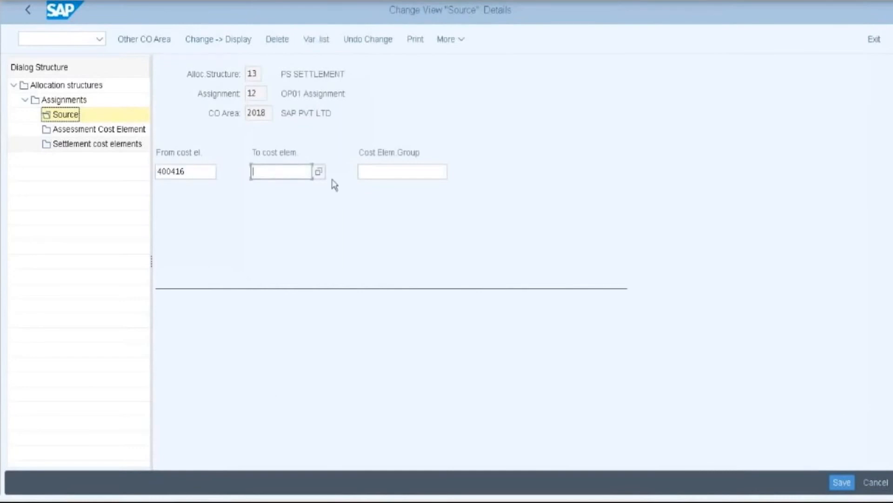
{"action": "key", "text": "F4"}
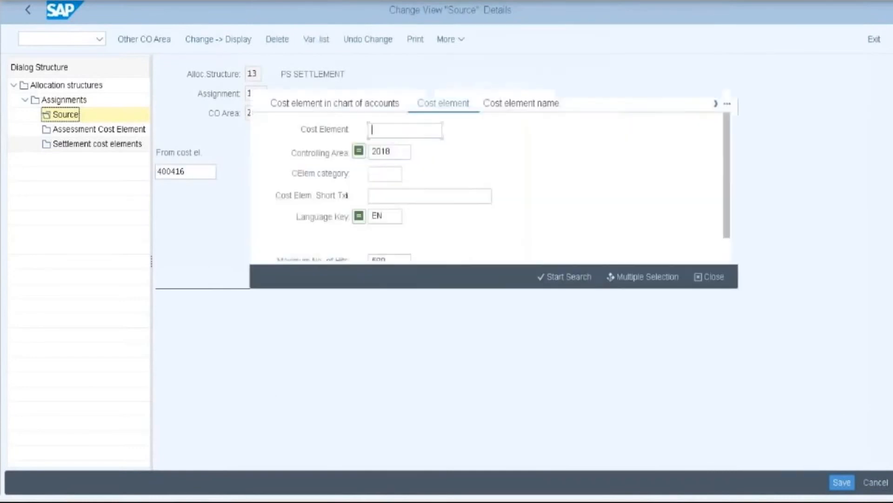
{"action": "left_click", "coordinate": [554, 279]}
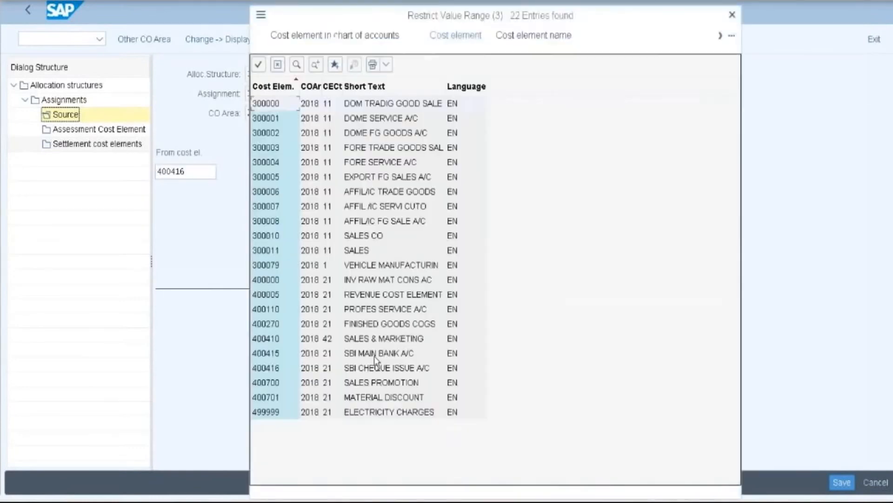
{"action": "left_click", "coordinate": [269, 414]}
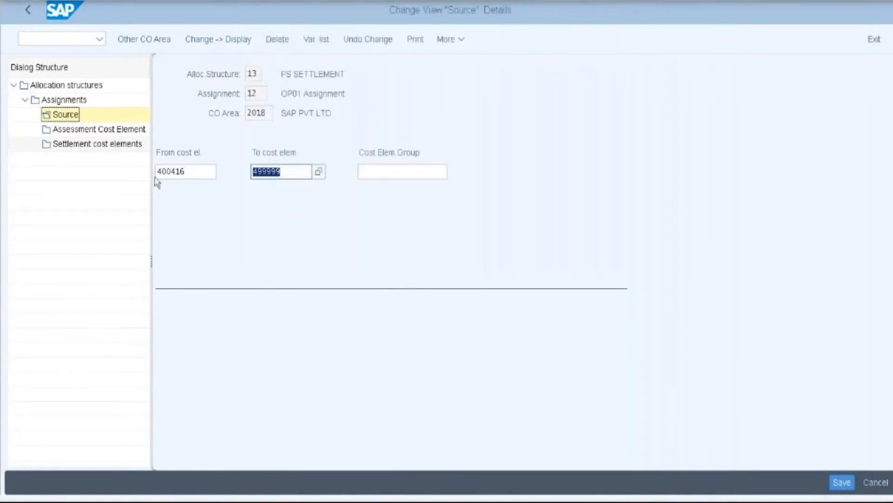
{"action": "double_click", "coordinate": [82, 131]}
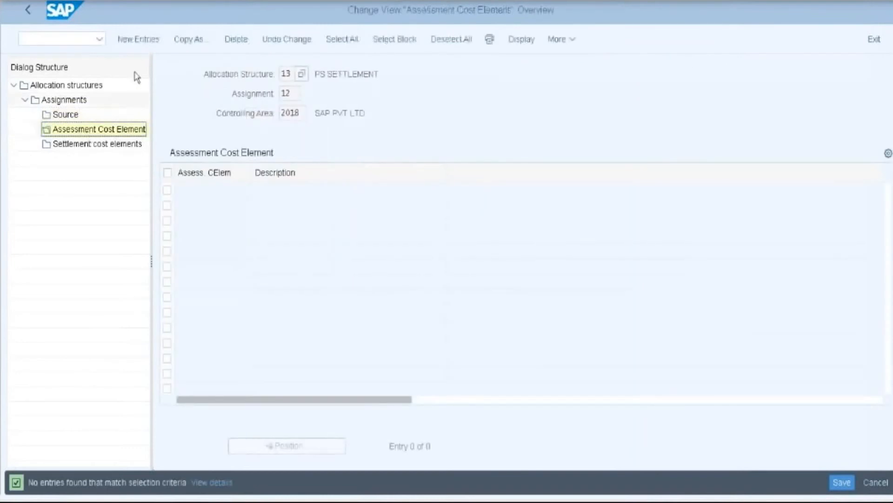
- Enter assessment cost element 400410 Sales & Marketing for assignment 12
{"action": "left_click", "coordinate": [140, 39]}
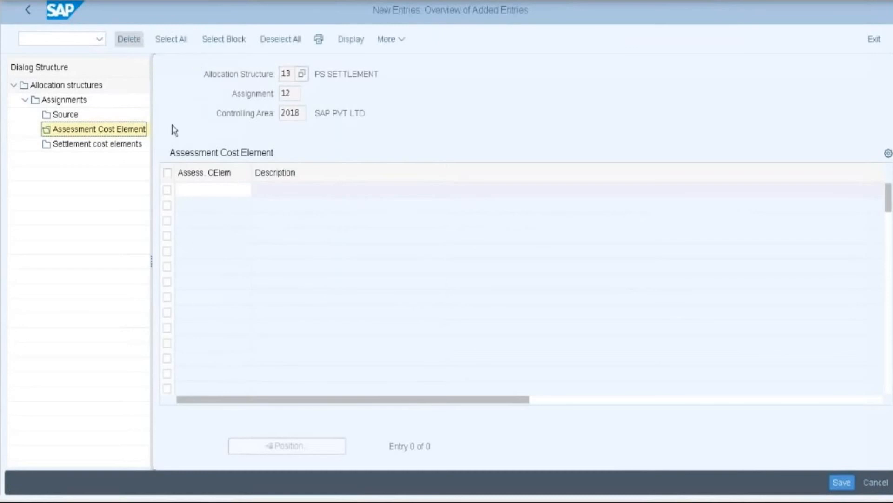
{"action": "left_click", "coordinate": [201, 189]}
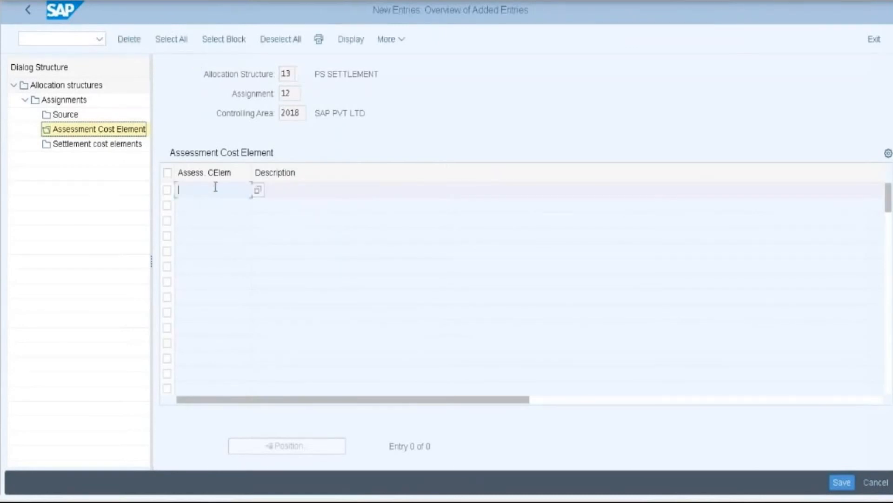
{"action": "left_click", "coordinate": [260, 190]}
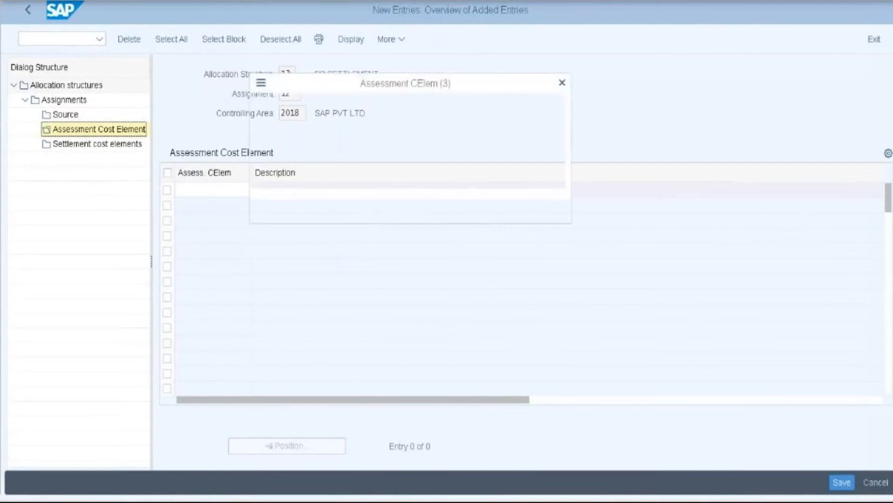
{"action": "double_click", "coordinate": [281, 172]}
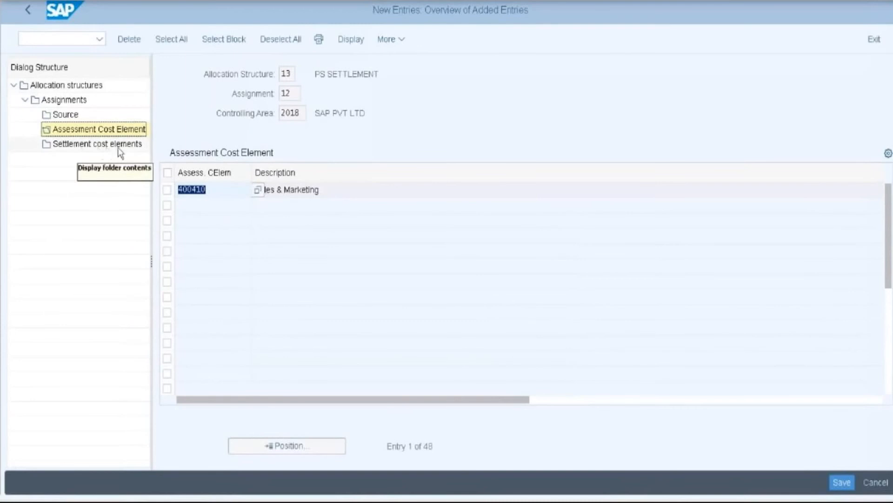
{"action": "left_click", "coordinate": [166, 191]}
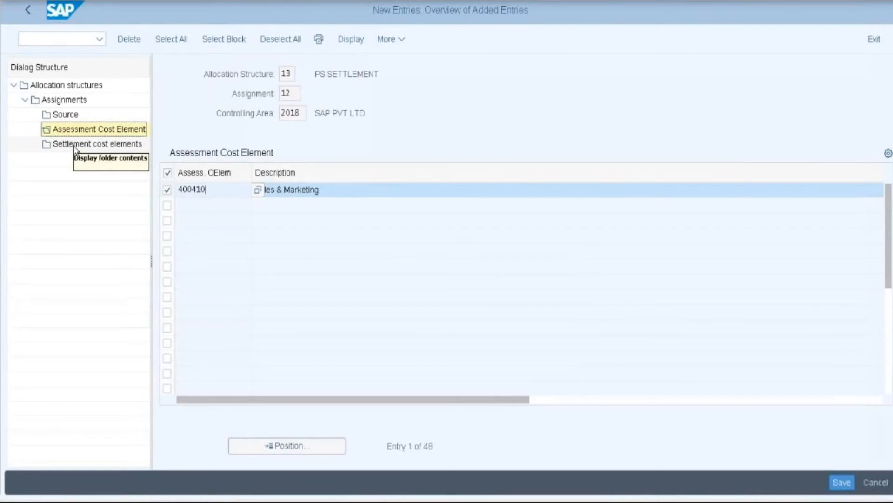
{"action": "left_click", "coordinate": [75, 149]}
- Add receiver category PSG settled by cost element and save it under the customizing request
{"action": "key", "text": "F5"}
{"action": "type", "text": "PSG"}
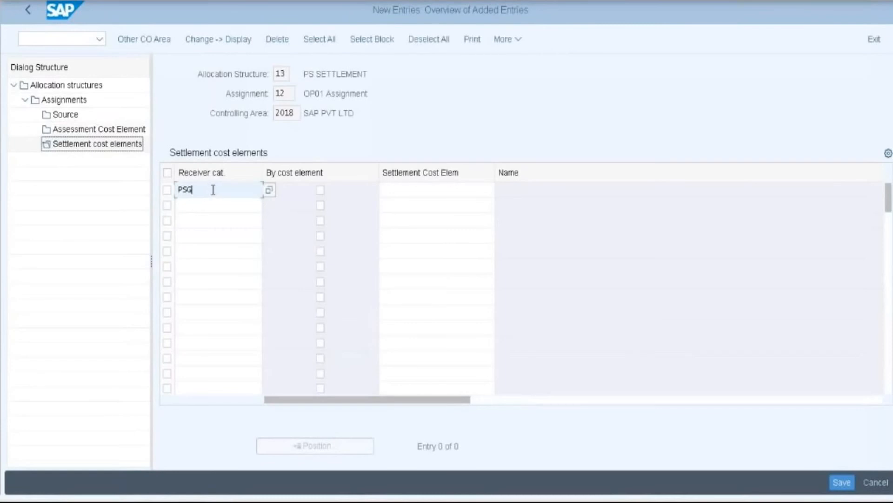
{"action": "left_click", "coordinate": [320, 190]}
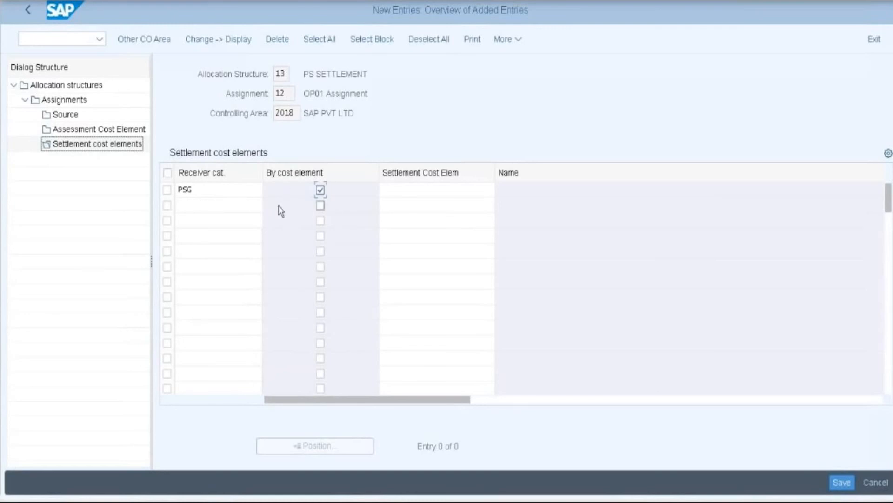
{"action": "key", "text": "Return"}
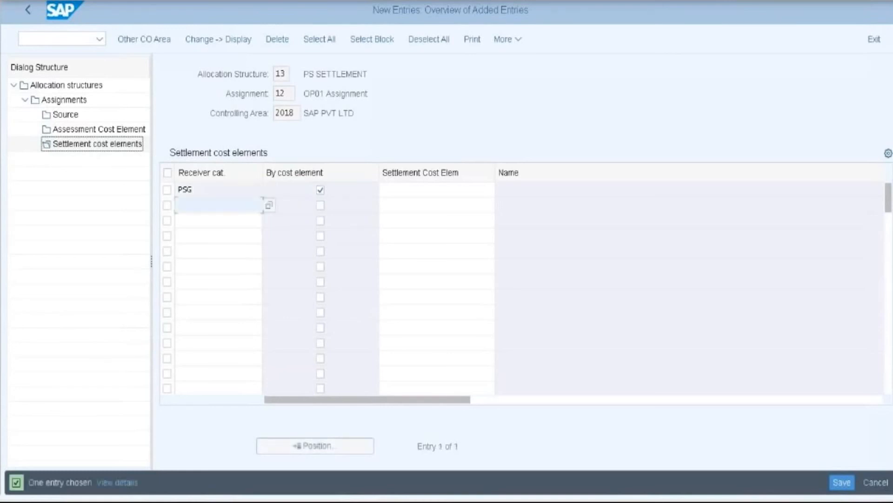
{"action": "left_click", "coordinate": [843, 483]}
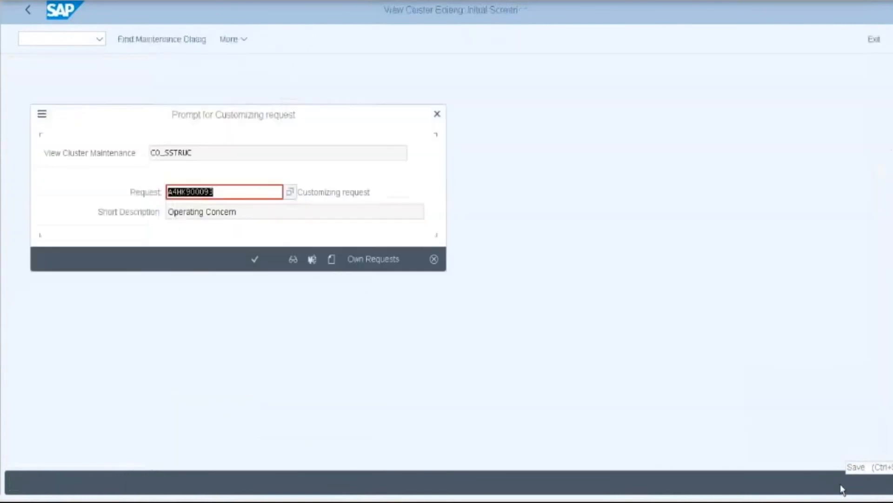
{"action": "left_click", "coordinate": [255, 259]}
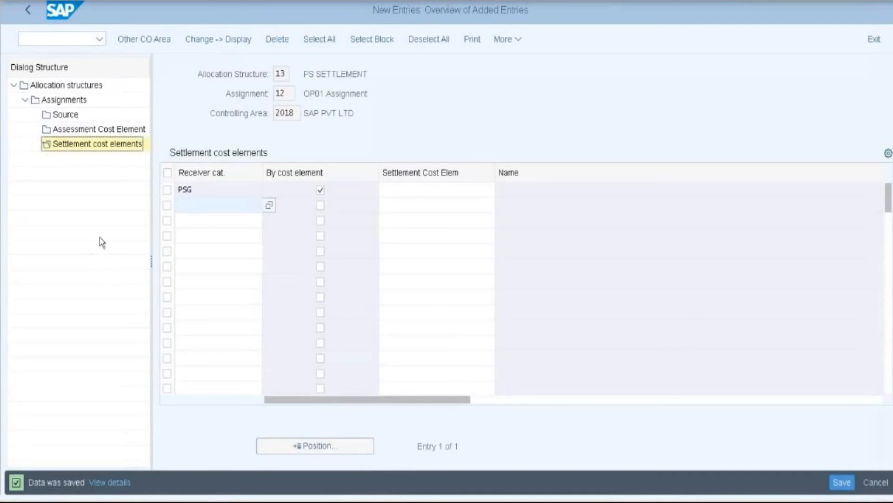
- Leave allocation structure maintenance and save cycle ASS110 when exiting
{"action": "left_click", "coordinate": [31, 8]}
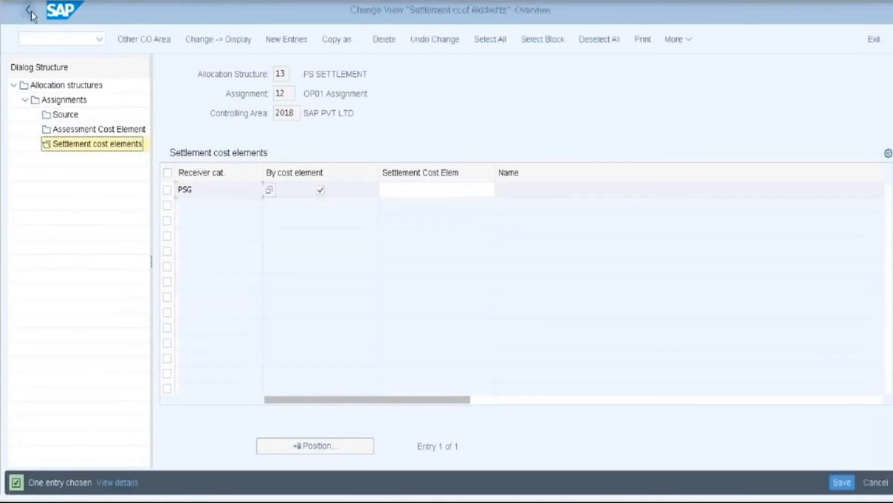
{"action": "left_click", "coordinate": [874, 41]}
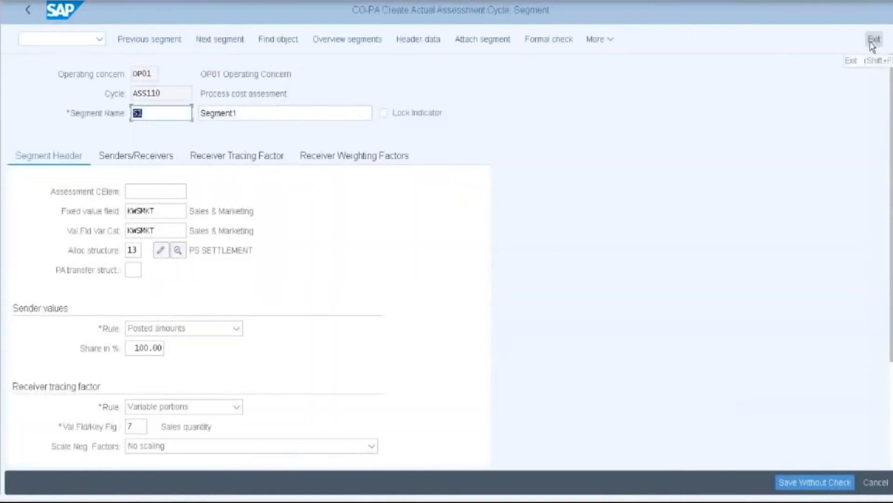
{"action": "left_click", "coordinate": [26, 12]}
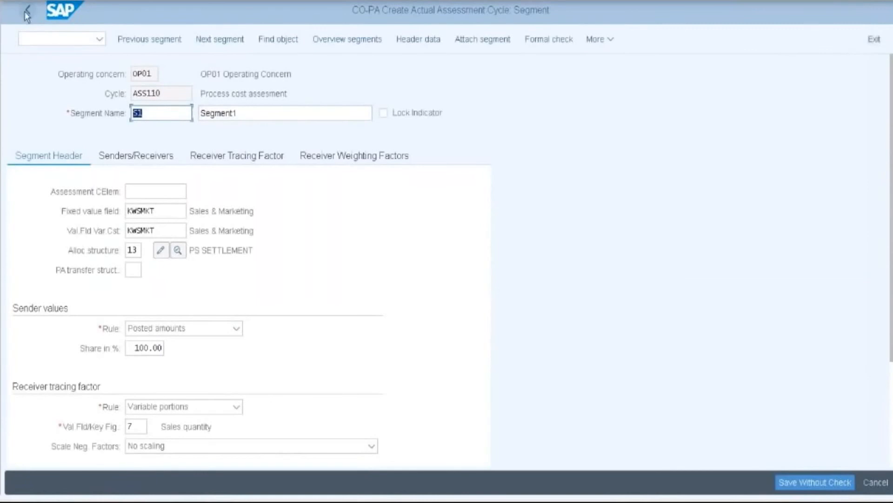
{"action": "left_click", "coordinate": [27, 14]}
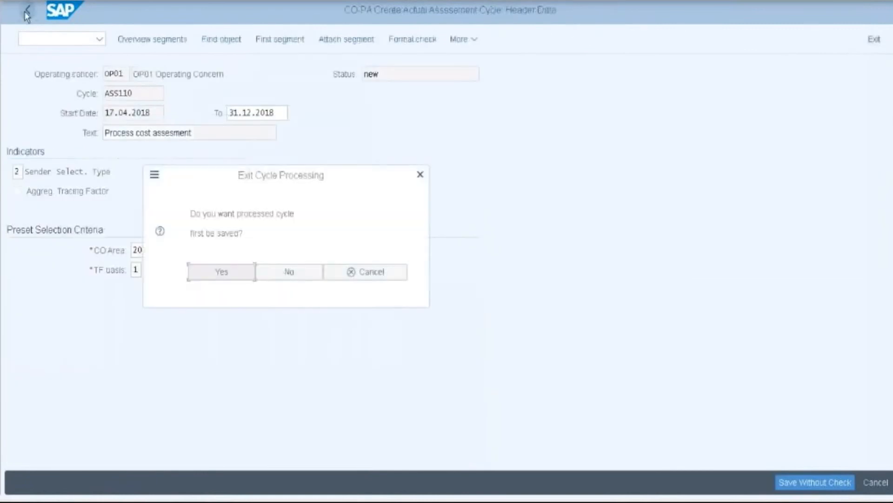
{"action": "left_click", "coordinate": [219, 272]}
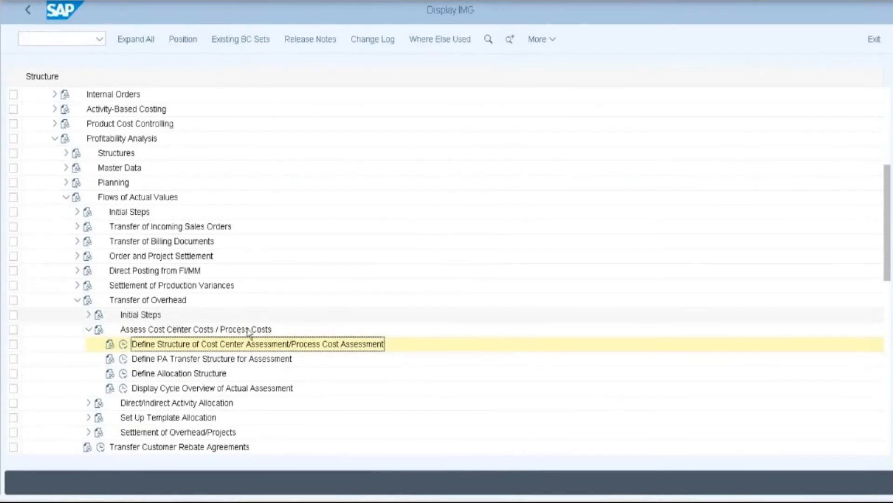
- Collapse Transfer of Overhead and go to Activate Profitability Analysis
{"action": "scroll", "coordinate": [249, 331], "scroll_direction": "down", "scroll_amount": 1}
{"action": "scroll", "coordinate": [249, 331], "scroll_direction": "down", "scroll_amount": 3}
{"action": "scroll", "coordinate": [246, 362], "scroll_direction": "down", "scroll_amount": 2}
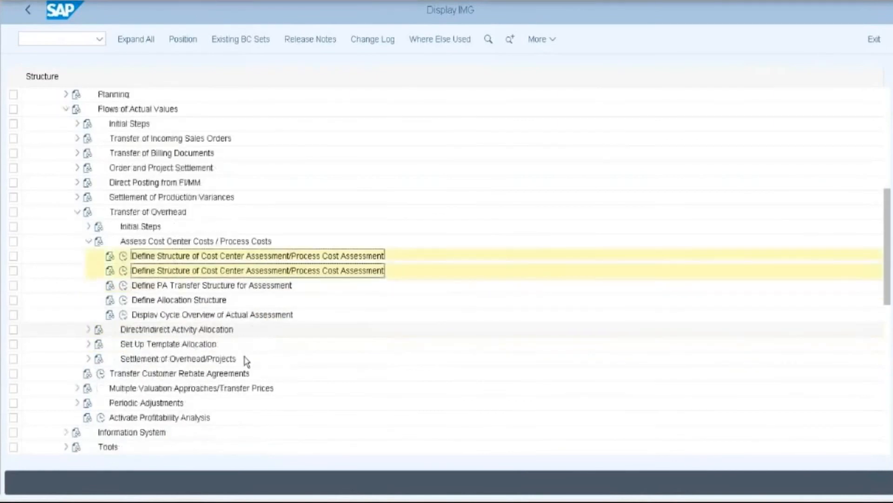
{"action": "left_click", "coordinate": [78, 213]}
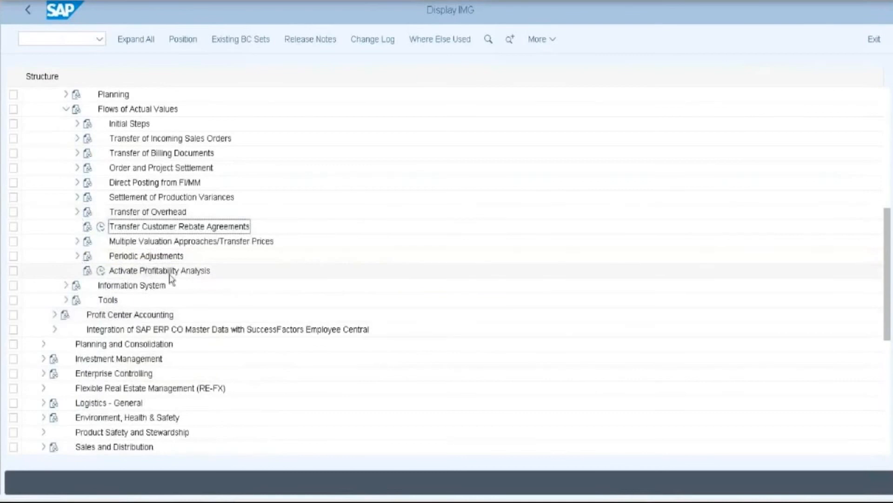
{"action": "left_click", "coordinate": [102, 272]}
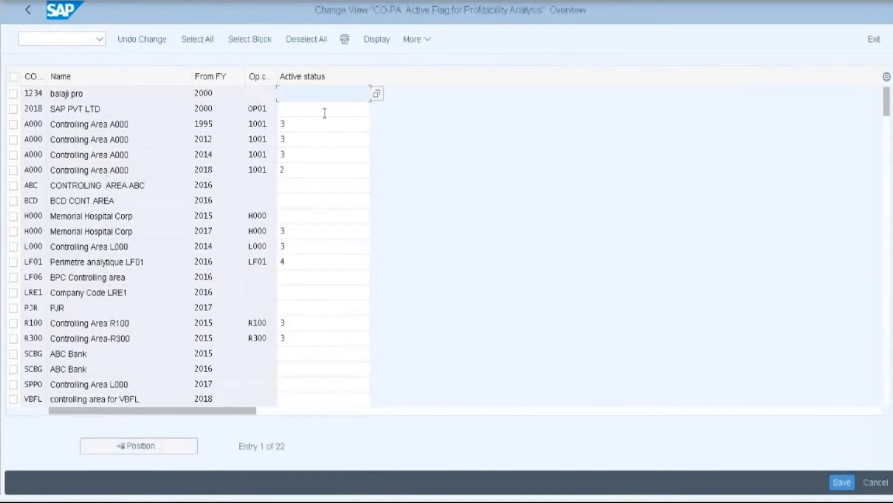
- Set controlling area 2018's active status to 4 (both types) and save under the customizing request
{"action": "left_click", "coordinate": [322, 111]}
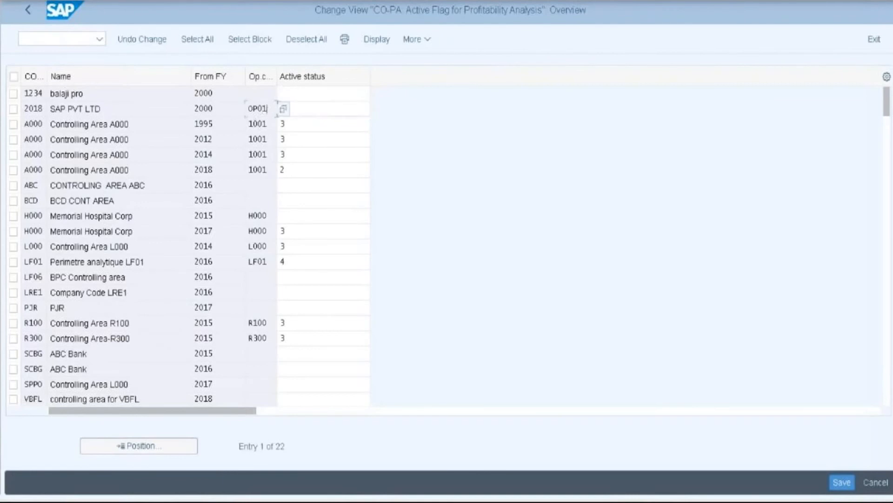
{"action": "left_click", "coordinate": [377, 111]}
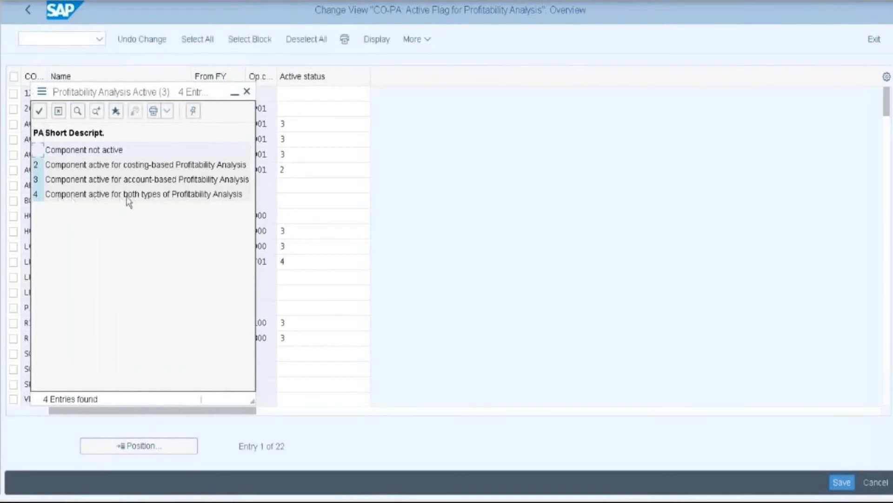
{"action": "left_click", "coordinate": [204, 197]}
{"action": "double_click", "coordinate": [204, 197]}
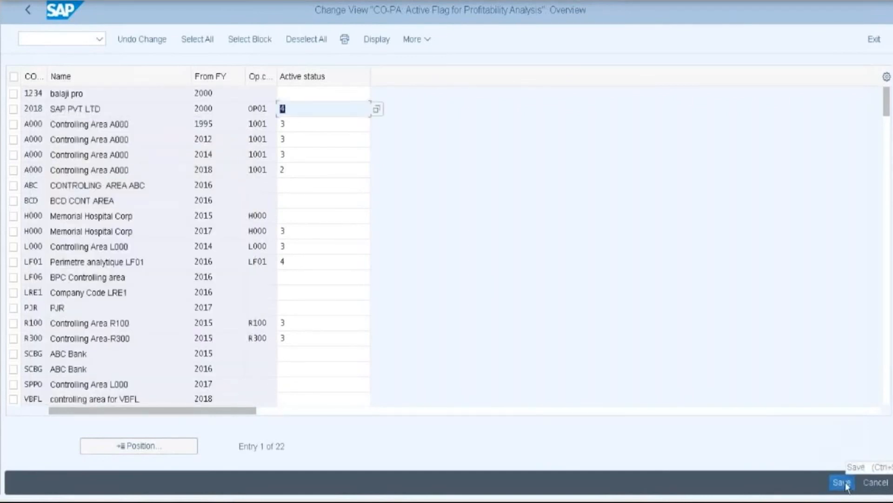
{"action": "left_click", "coordinate": [843, 483]}
{"action": "left_click", "coordinate": [254, 259]}
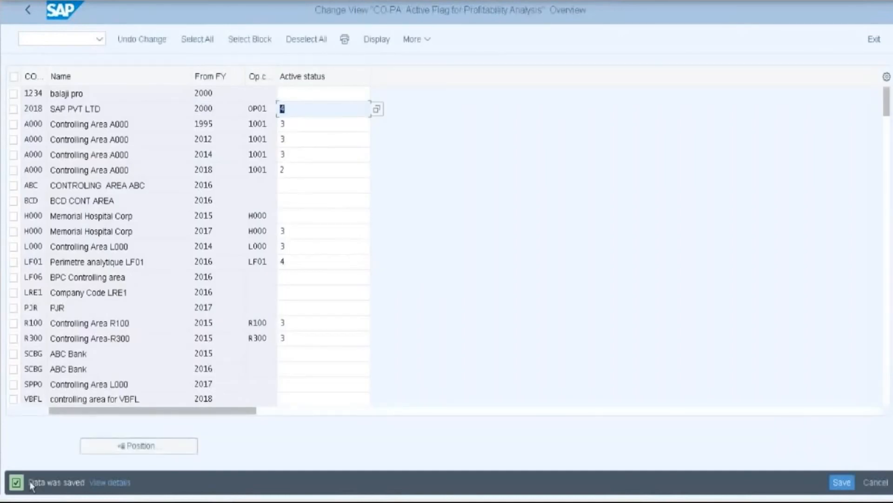
{"action": "left_click", "coordinate": [22, 11]}
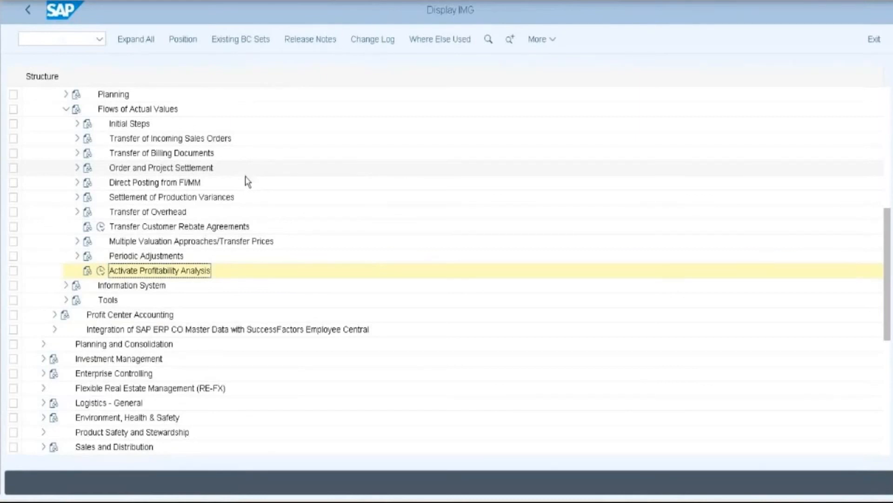
- Expand Information System > Report Components and run Define Key Figure Schemes
{"action": "left_click", "coordinate": [65, 285]}
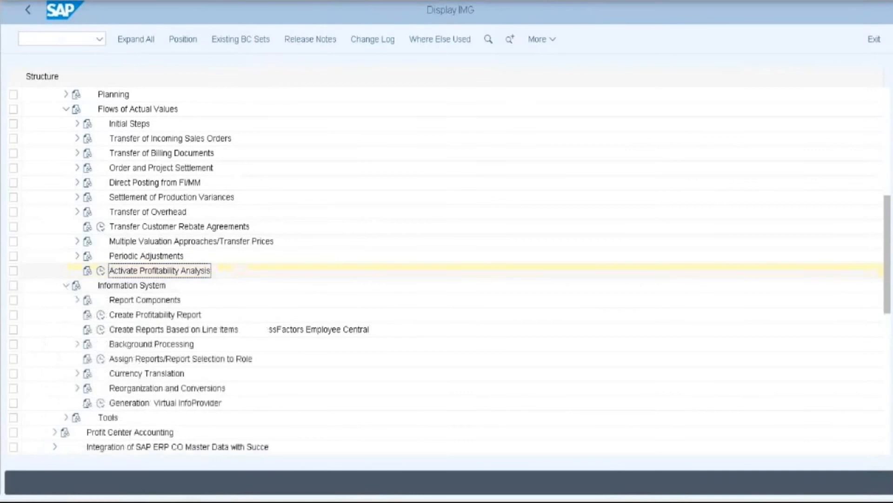
{"action": "scroll", "coordinate": [239, 256], "scroll_direction": "down", "scroll_amount": 1}
{"action": "scroll", "coordinate": [241, 267], "scroll_direction": "down", "scroll_amount": 1}
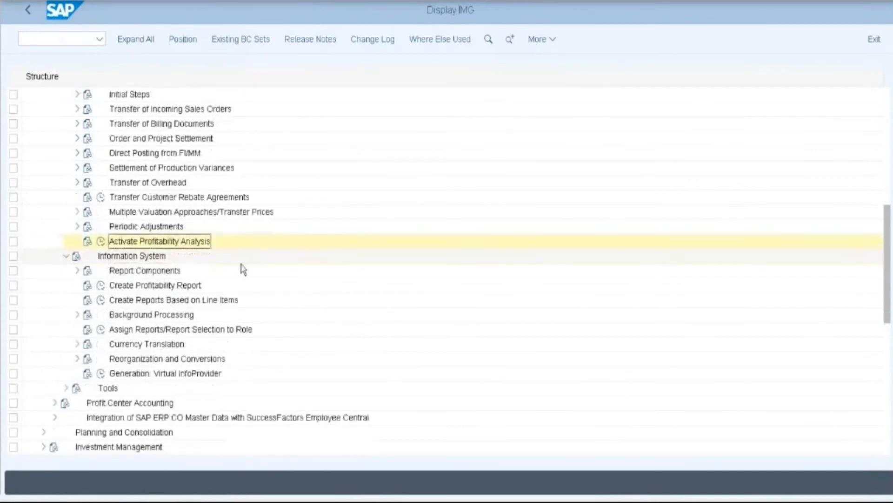
{"action": "left_click", "coordinate": [78, 270]}
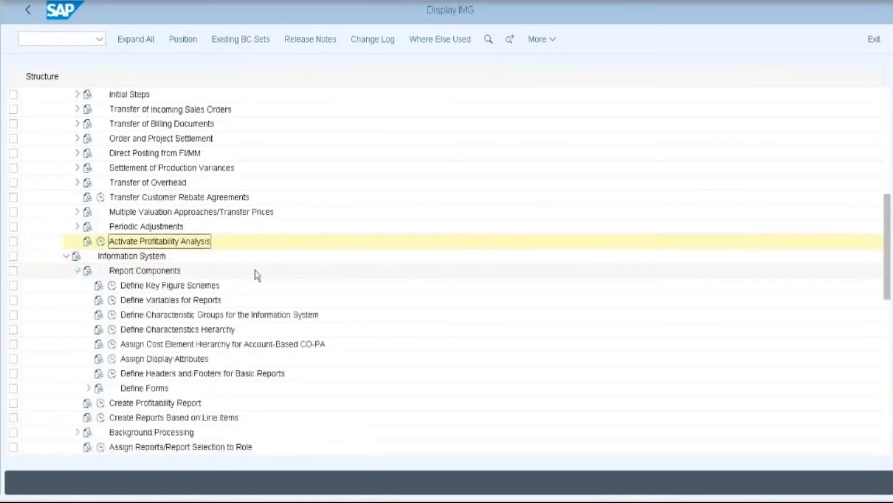
{"action": "scroll", "coordinate": [255, 274], "scroll_direction": "down", "scroll_amount": 4}
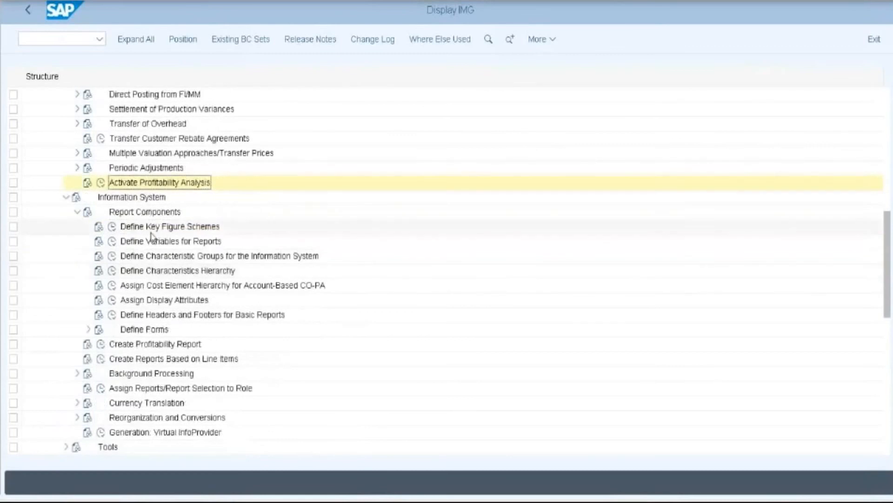
{"action": "left_click", "coordinate": [116, 228]}
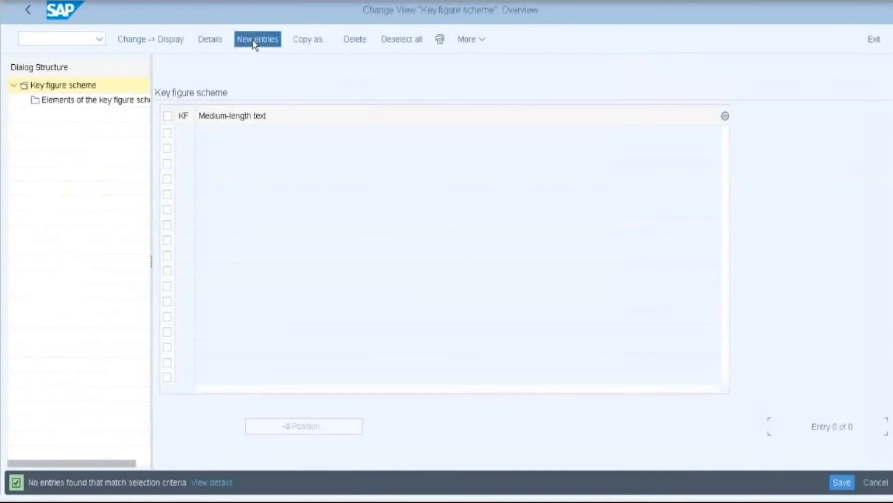
- Create new key figure scheme 01 with the description 'OP01 Key figure'
{"action": "left_click", "coordinate": [254, 40]}
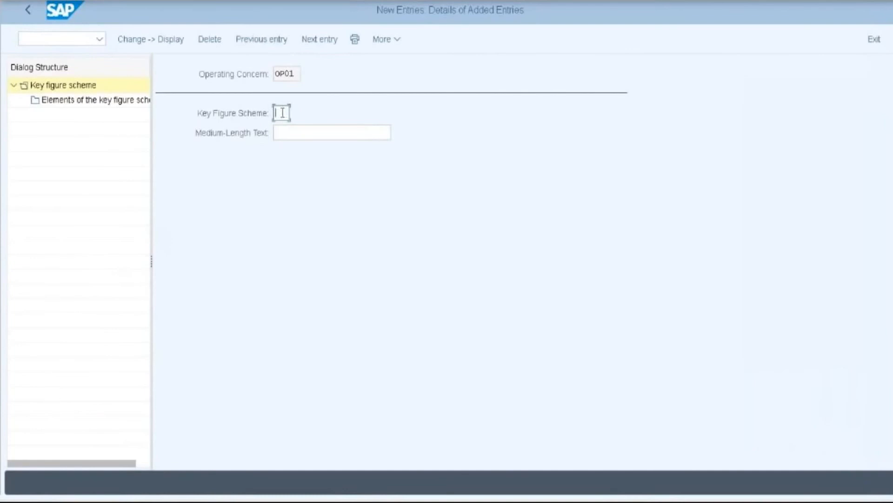
{"action": "type", "text": "01"}
{"action": "left_click", "coordinate": [293, 133]}
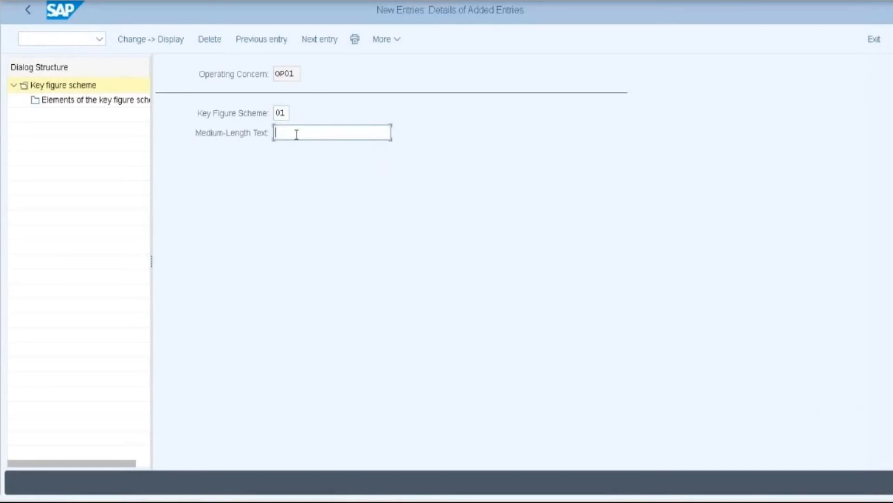
{"action": "type", "text": "OP01 Key figure"}
{"action": "left_click", "coordinate": [100, 101]}
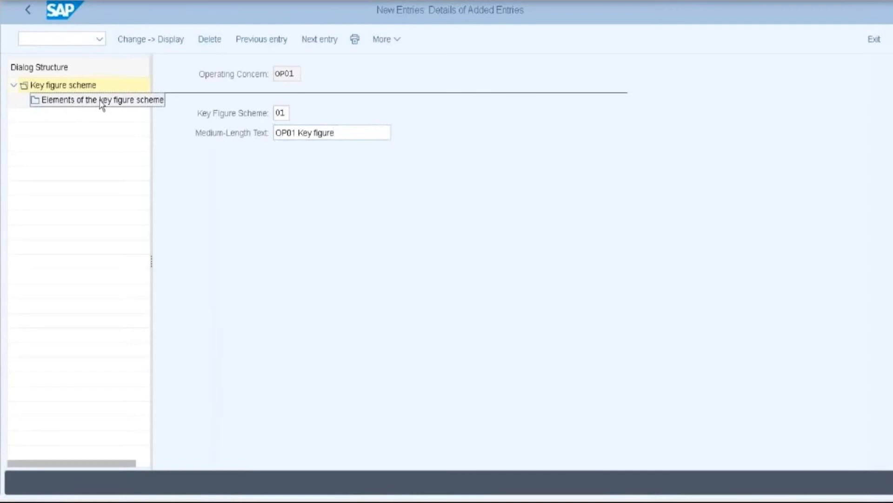
- Add element 001 with display factor 10,000,000s and one decimal place (0.0)
{"action": "double_click", "coordinate": [120, 102]}
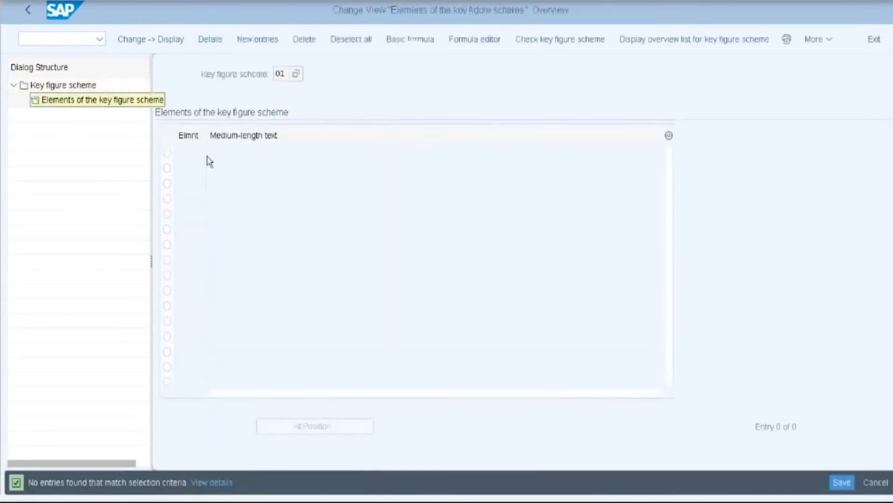
{"action": "left_click", "coordinate": [259, 39]}
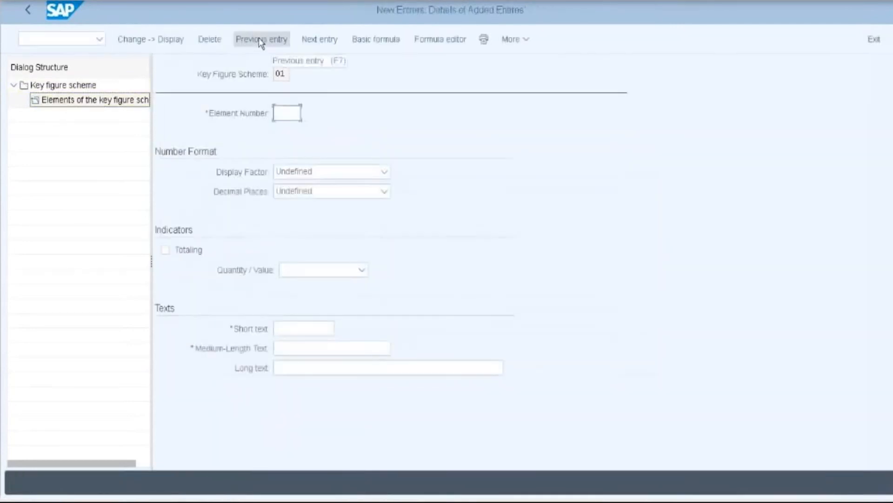
{"action": "left_click", "coordinate": [283, 114]}
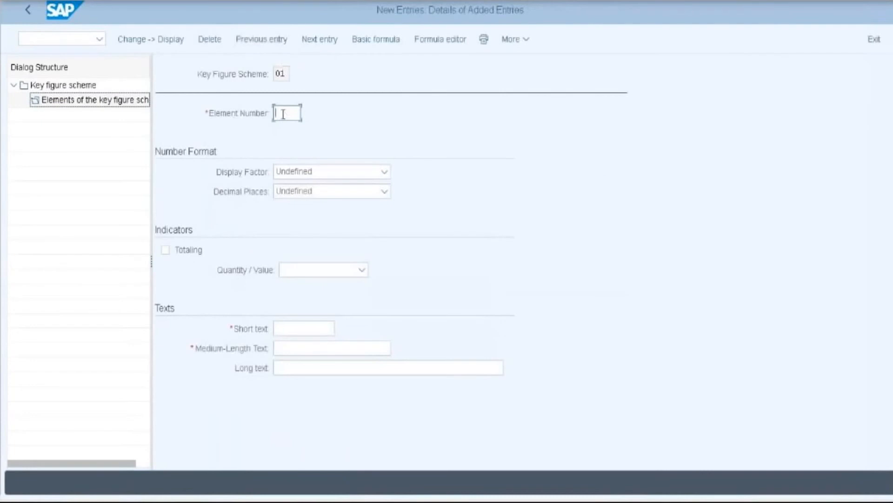
{"action": "type", "text": "00"}
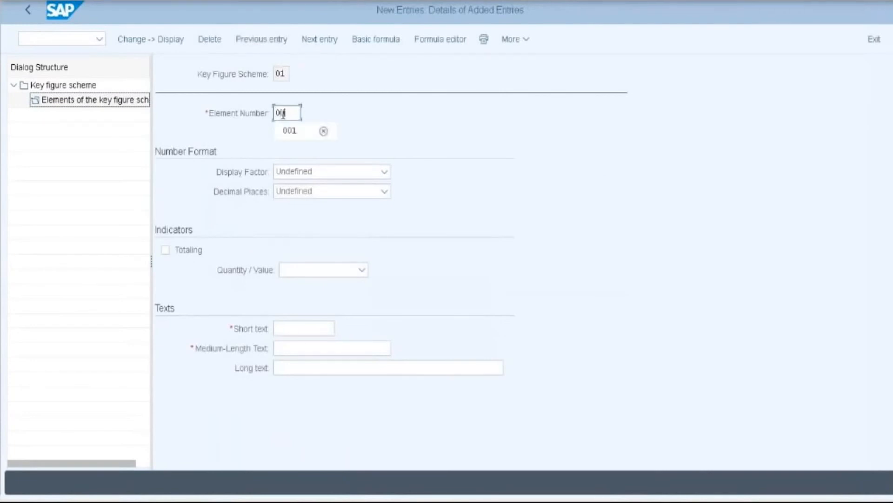
{"action": "left_click", "coordinate": [291, 130]}
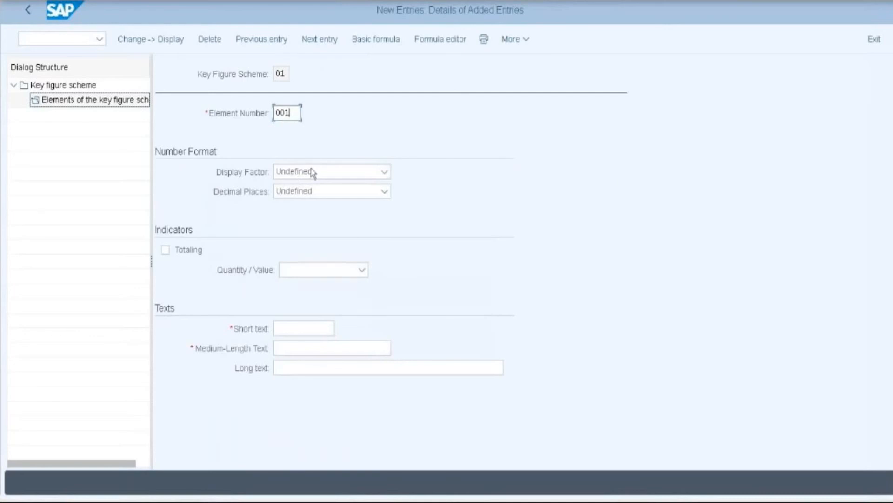
{"action": "left_click", "coordinate": [388, 174]}
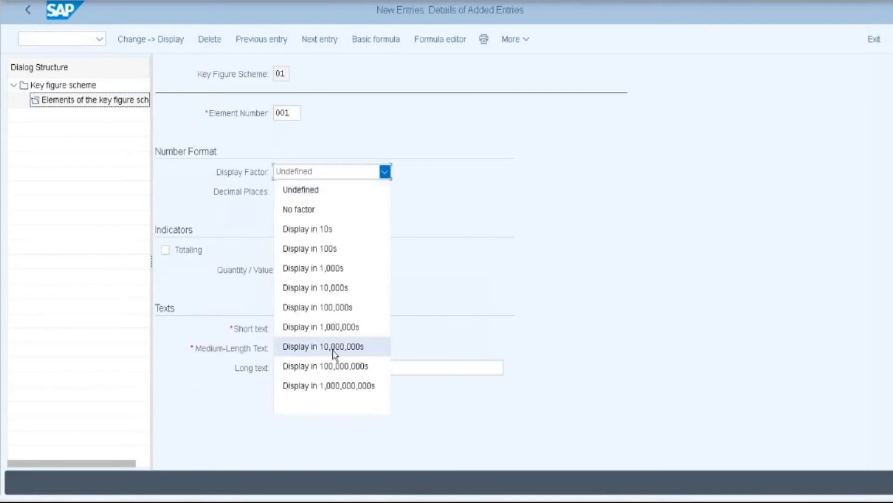
{"action": "left_click", "coordinate": [333, 348]}
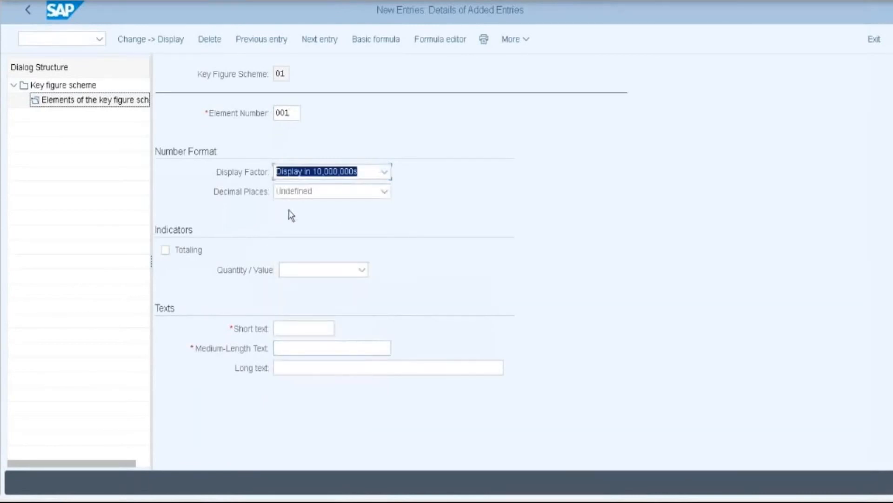
{"action": "left_click", "coordinate": [386, 192]}
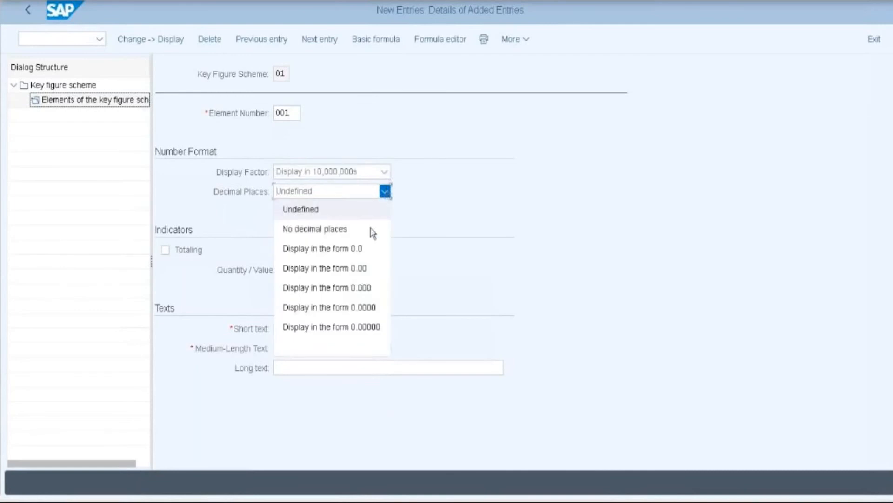
{"action": "left_click", "coordinate": [358, 256]}
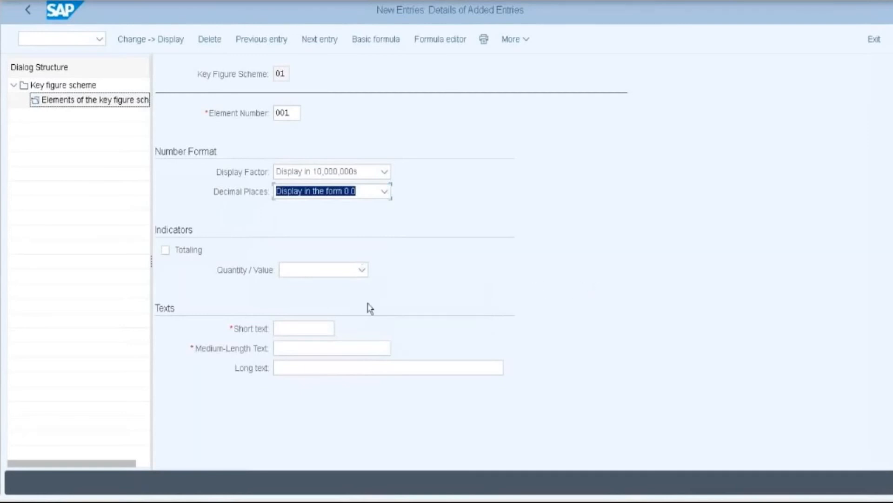
- Give element 001 short text OP01 and medium and long text 'Contribution OP01'
{"action": "left_click", "coordinate": [306, 327]}
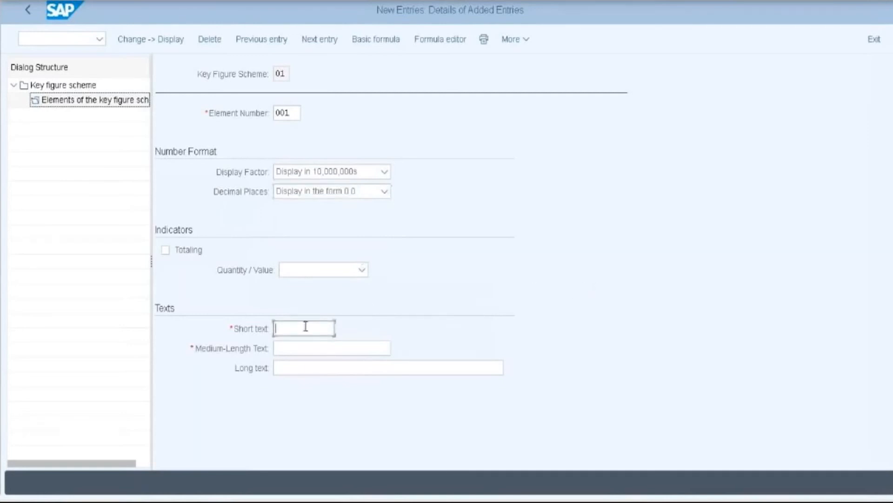
{"action": "left_click", "coordinate": [305, 326]}
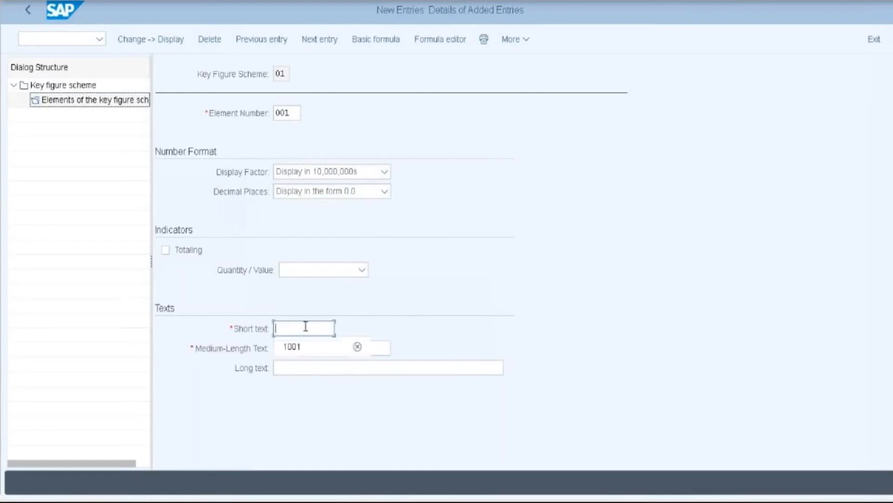
{"action": "type", "text": "OP01"}
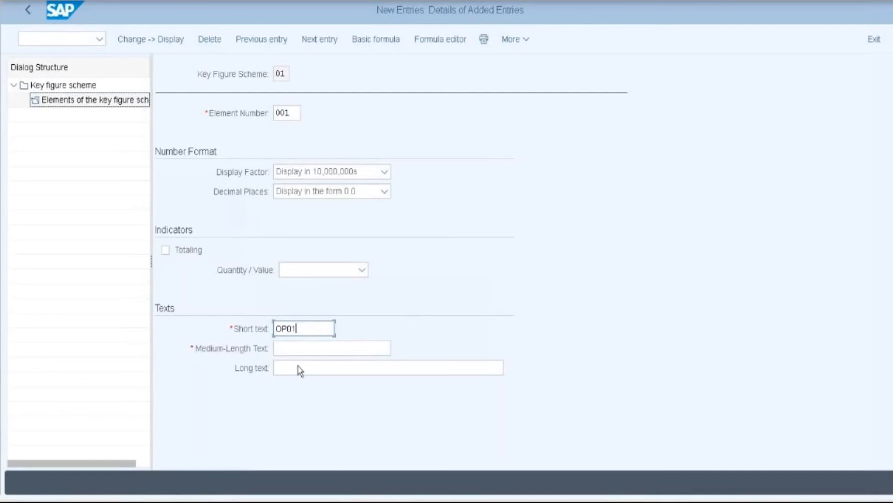
{"action": "left_click", "coordinate": [294, 349]}
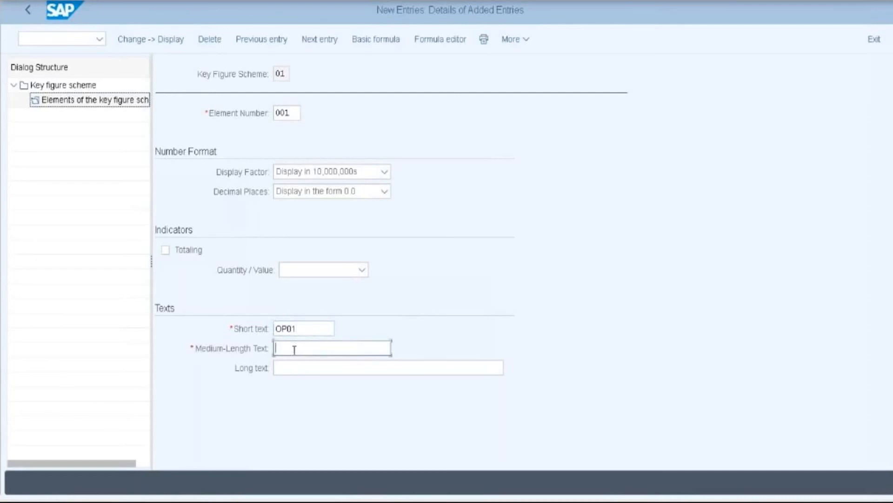
{"action": "type", "text": "Contr"}
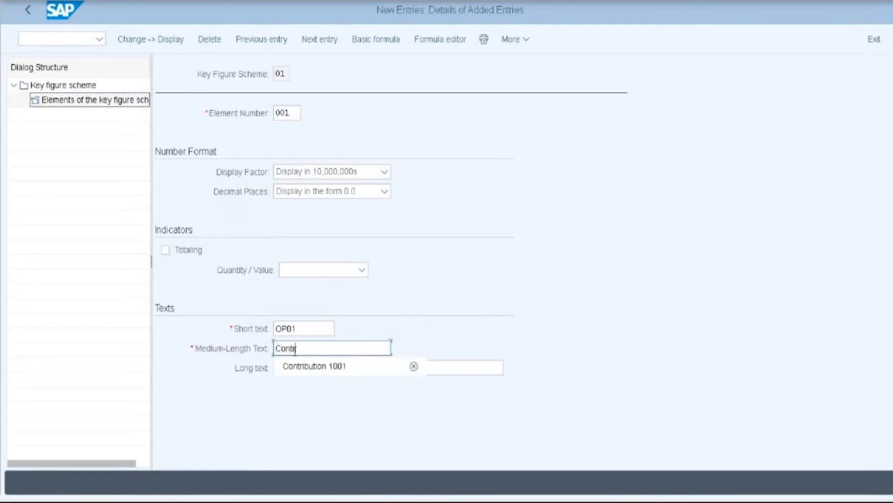
{"action": "left_click", "coordinate": [318, 380]}
{"action": "key", "text": "BackSpace"}
{"action": "key", "text": "BackSpace"}
{"action": "key", "text": "BackSpace"}
{"action": "key", "text": "BackSpace"}
{"action": "type", "text": "OP01"}
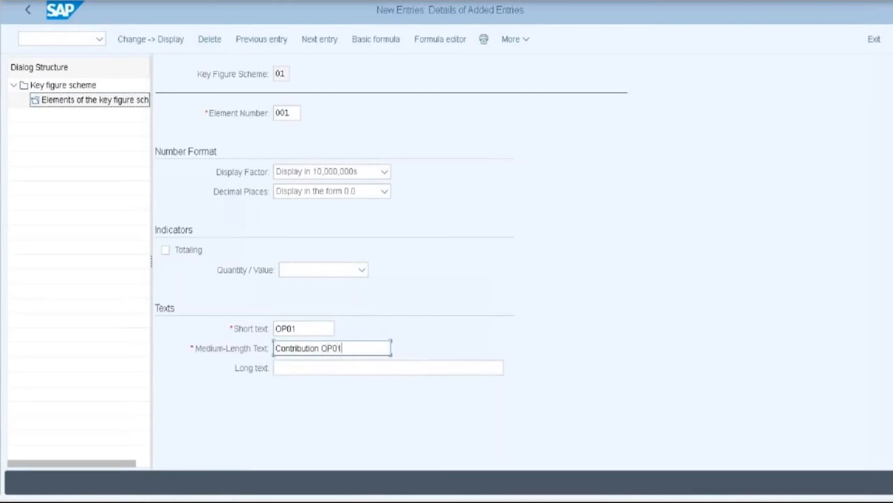
{"action": "left_click", "coordinate": [197, 340]}
{"action": "key", "text": "ctrl+c"}
{"action": "left_click", "coordinate": [354, 371]}
{"action": "key", "text": "ctrl+v"}
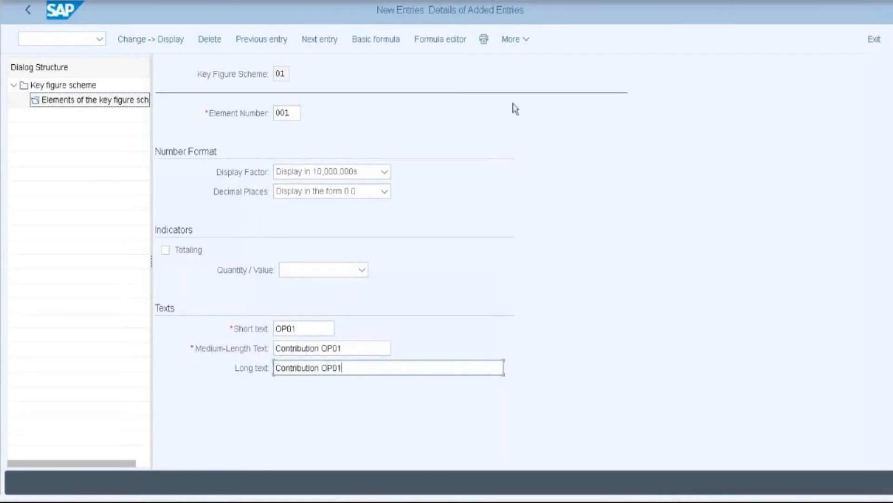
{"action": "left_click", "coordinate": [436, 42]}
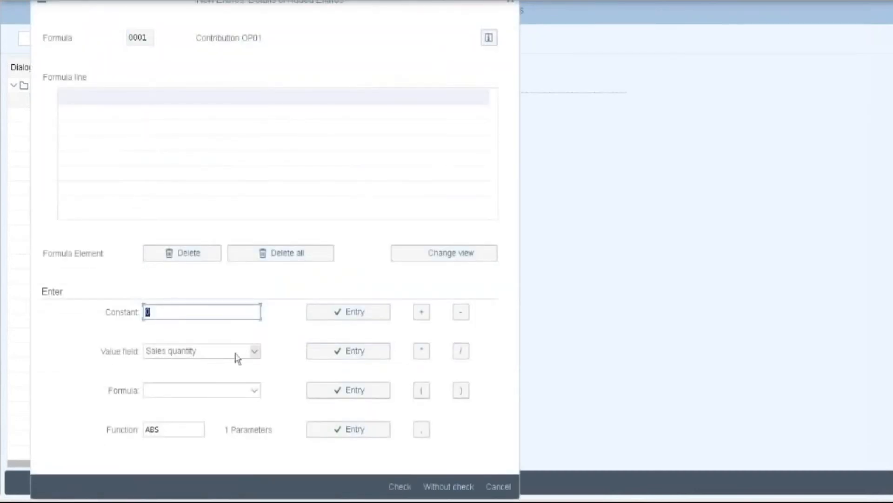
- Build element 001's formula 'Revenue' - 'COGS' from value fields and check it
{"action": "left_click", "coordinate": [255, 352]}
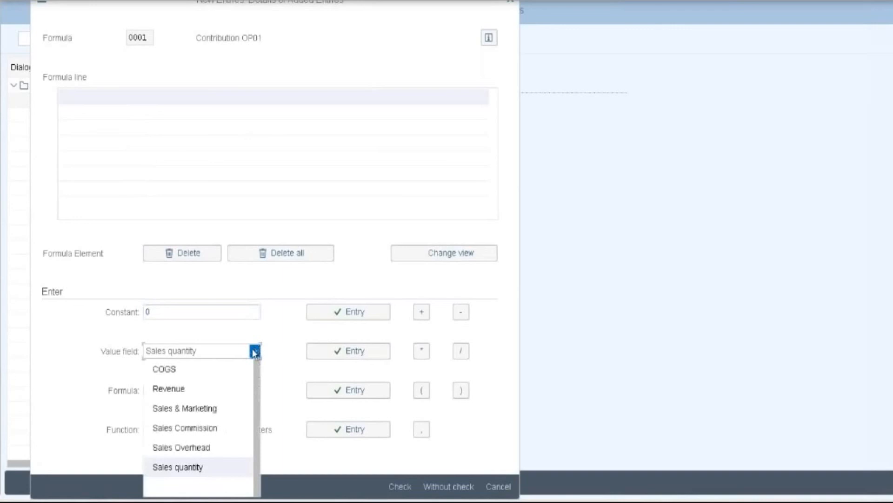
{"action": "left_click", "coordinate": [212, 389]}
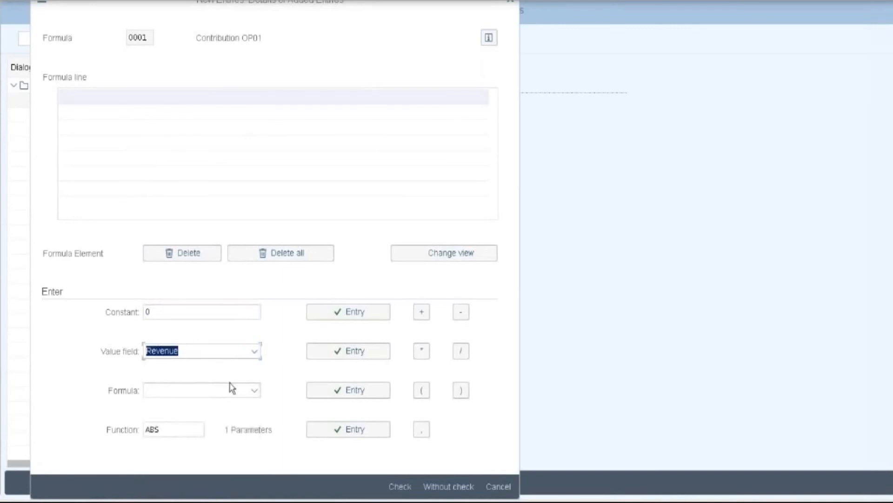
{"action": "left_click", "coordinate": [344, 356]}
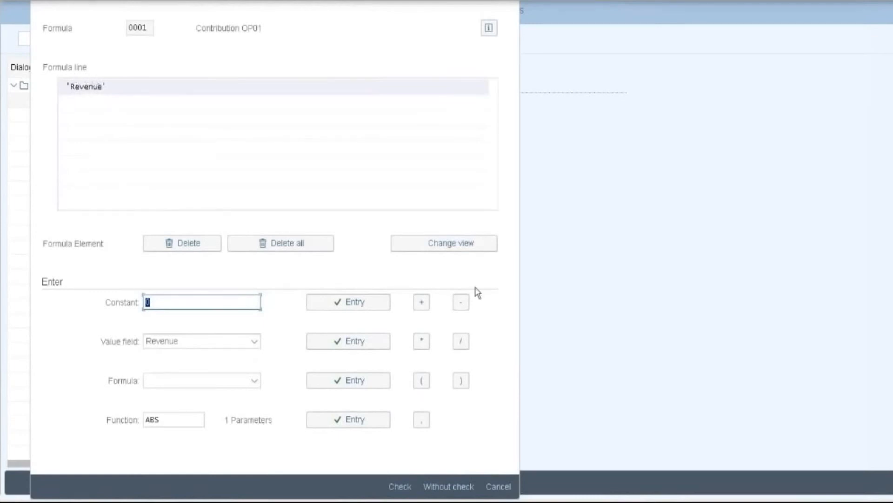
{"action": "left_click", "coordinate": [460, 303]}
{"action": "left_click", "coordinate": [255, 341]}
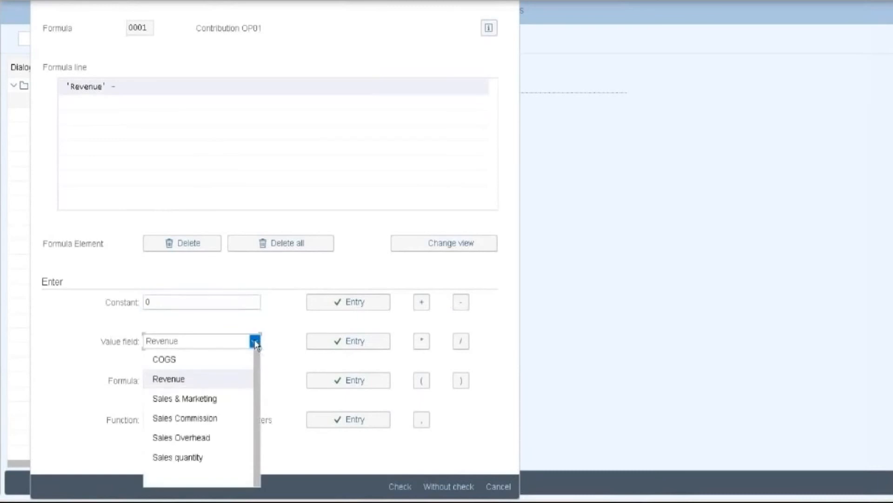
{"action": "left_click", "coordinate": [183, 362]}
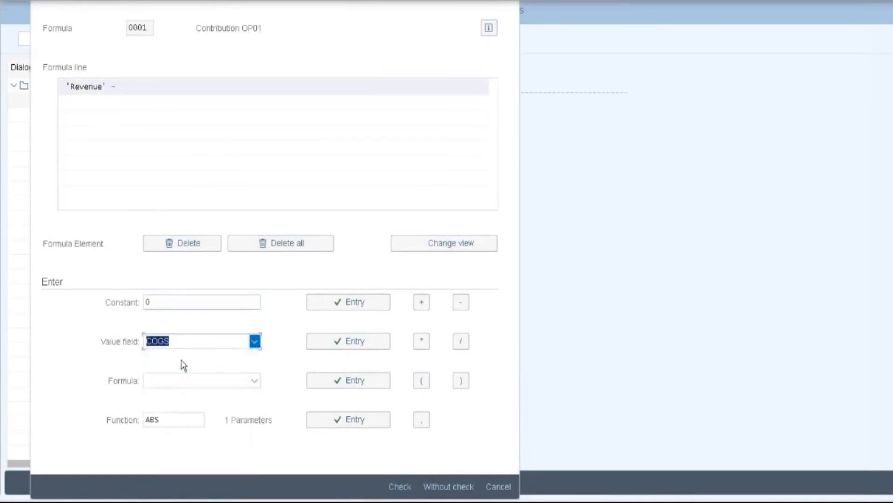
{"action": "left_click", "coordinate": [356, 342]}
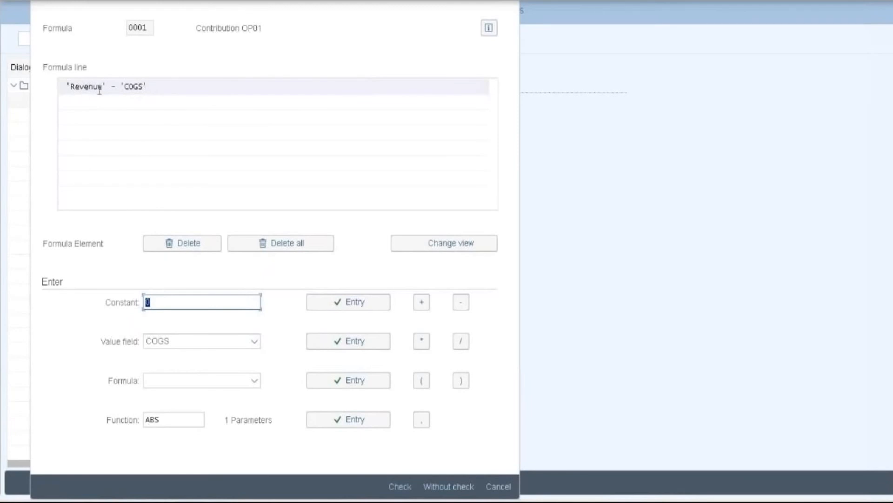
{"action": "left_click", "coordinate": [399, 487]}
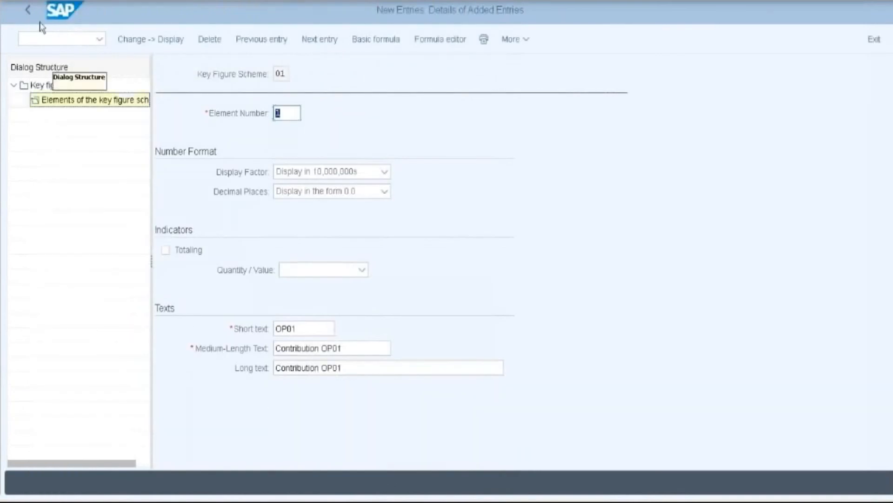
- Save key figure scheme 01 under the customizing request and return to the scheme overview
{"action": "left_click", "coordinate": [27, 14]}
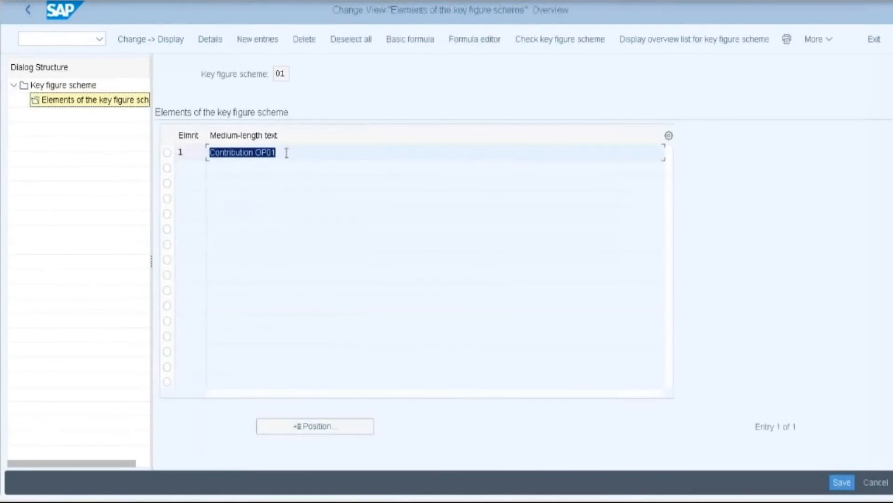
{"action": "left_click", "coordinate": [284, 154]}
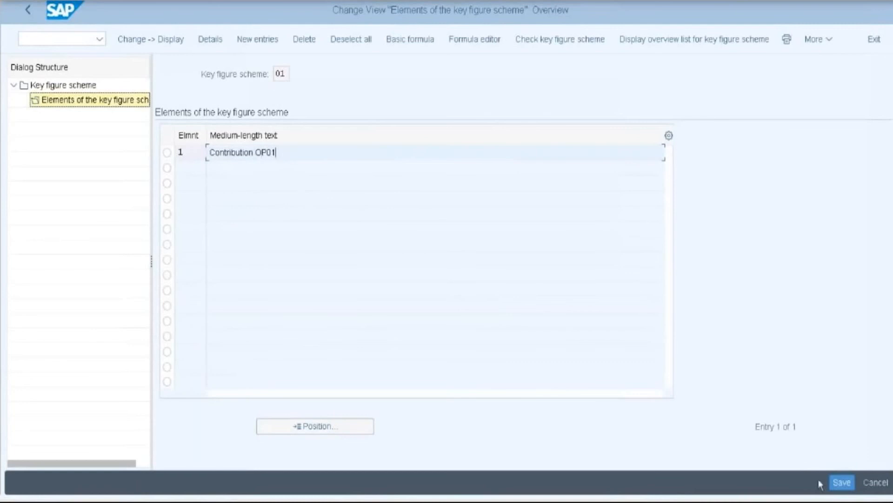
{"action": "left_click", "coordinate": [841, 487]}
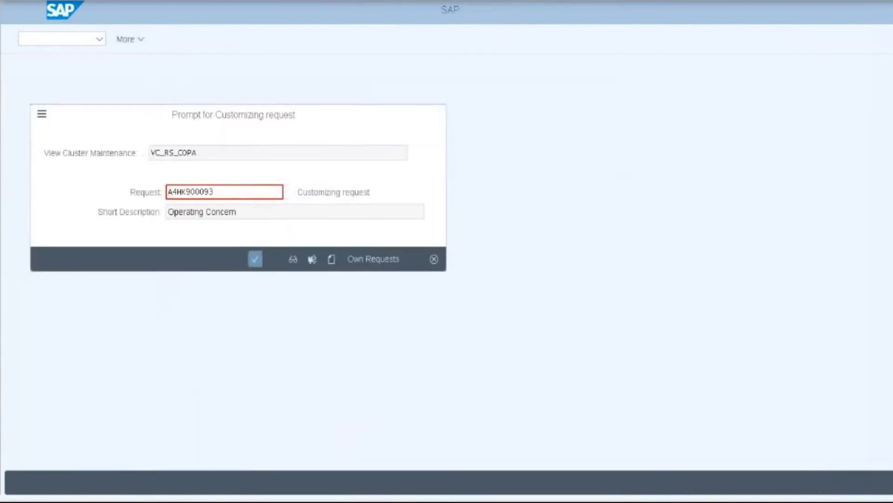
{"action": "left_click", "coordinate": [255, 259]}
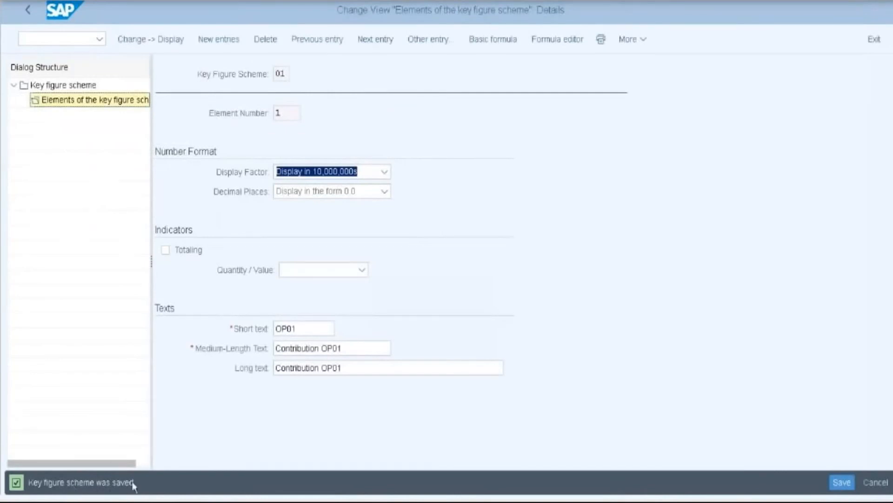
{"action": "left_click", "coordinate": [344, 366]}
{"action": "left_click", "coordinate": [30, 15]}
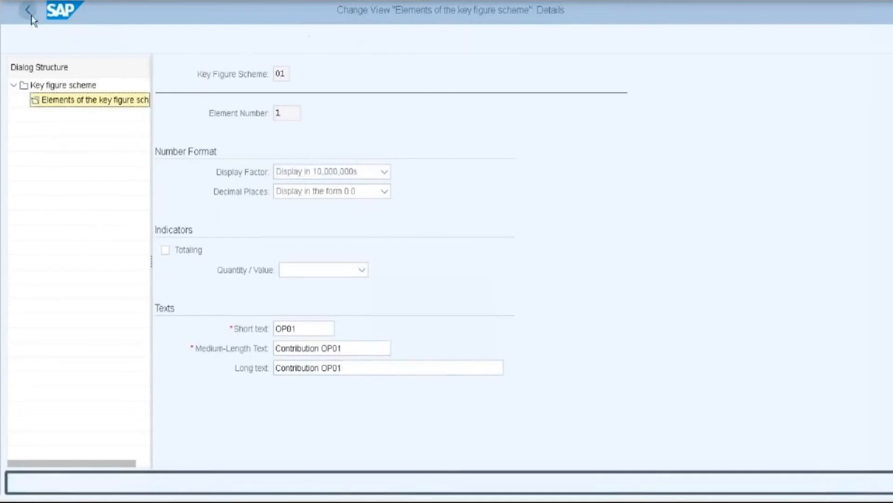
{"action": "left_click", "coordinate": [30, 16]}
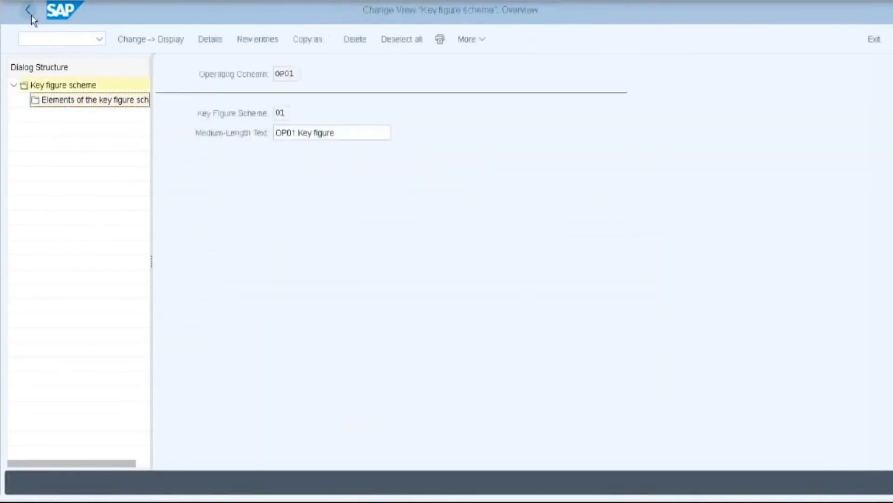
- Go back to the IMG and choose Create in the Create Profitability Report activity
{"action": "left_click", "coordinate": [30, 15]}
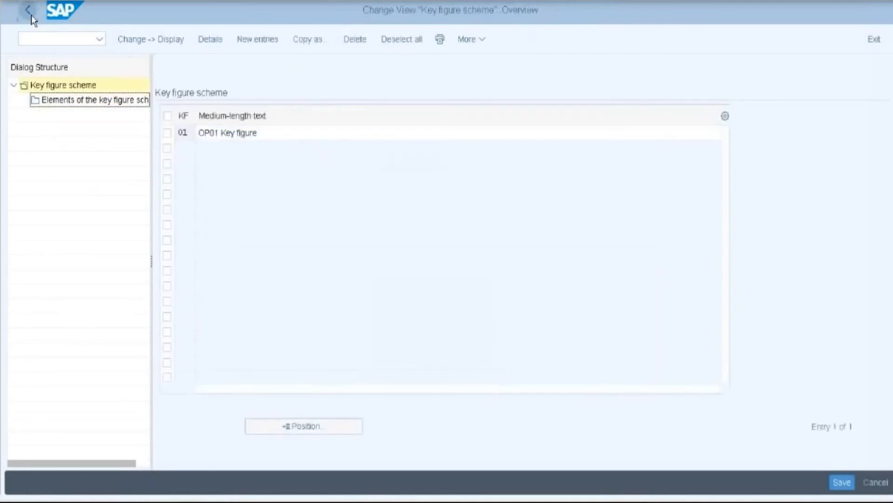
{"action": "left_click", "coordinate": [31, 16]}
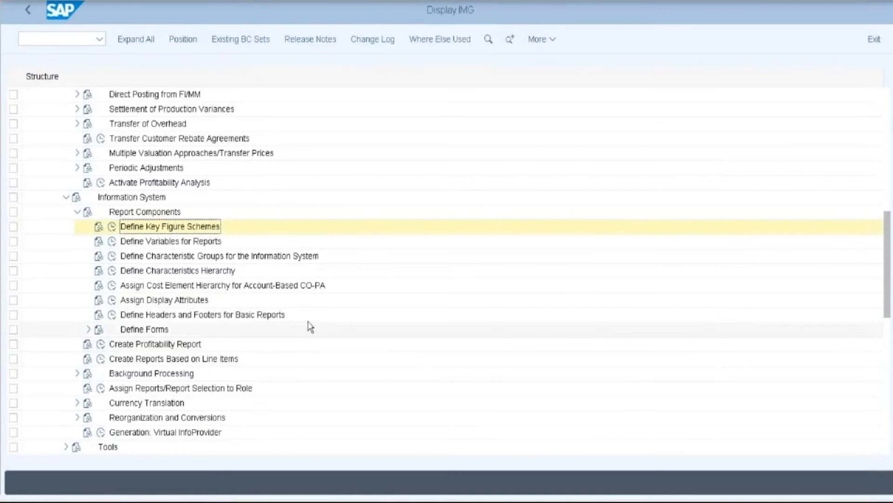
{"action": "scroll", "coordinate": [311, 326], "scroll_direction": "down", "scroll_amount": 1}
{"action": "scroll", "coordinate": [310, 327], "scroll_direction": "down", "scroll_amount": 3}
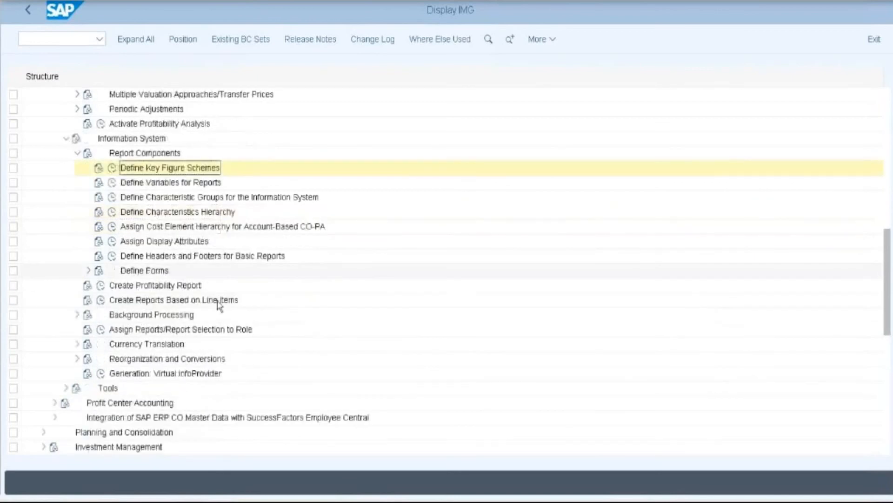
{"action": "left_click", "coordinate": [102, 285]}
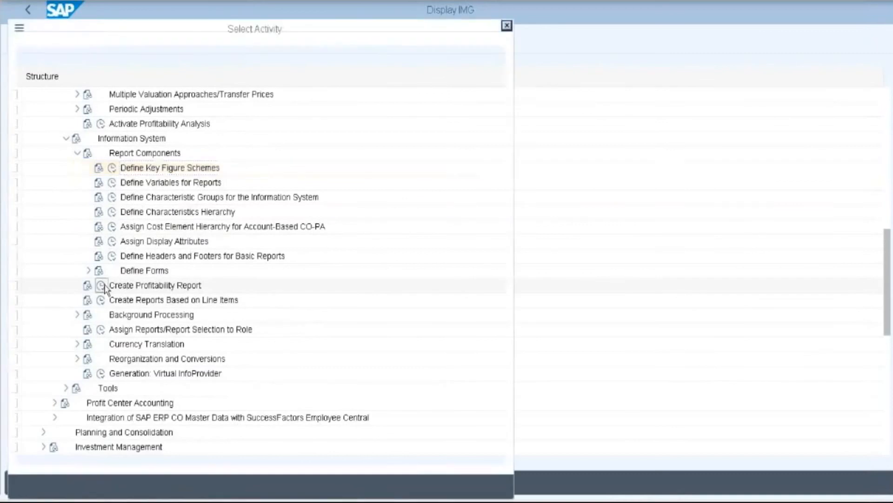
{"action": "double_click", "coordinate": [128, 104]}
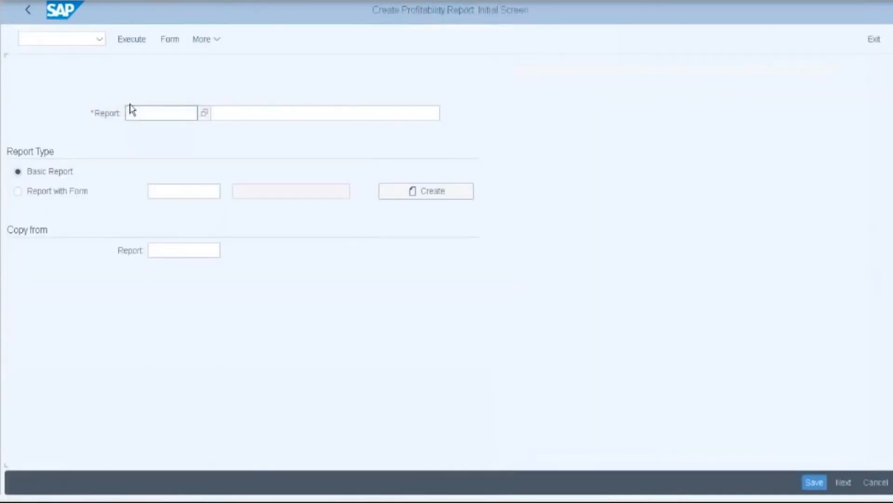
- Create report ZOP01 as a Basic Report
{"action": "left_click", "coordinate": [153, 114]}
{"action": "type", "text": "Z"}
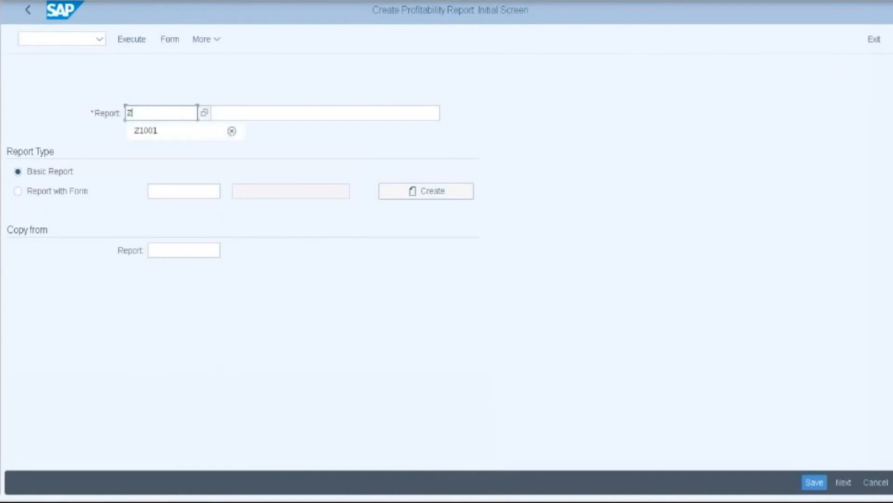
{"action": "type", "text": "OP01"}
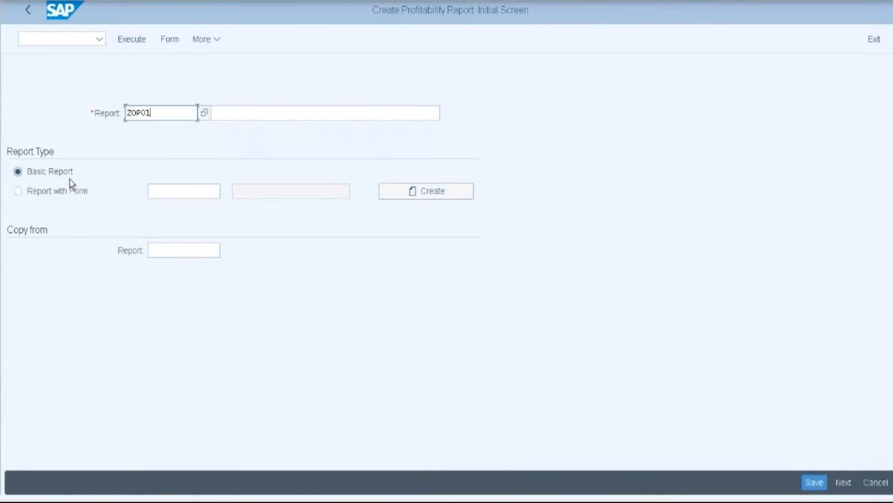
{"action": "left_click", "coordinate": [428, 196]}
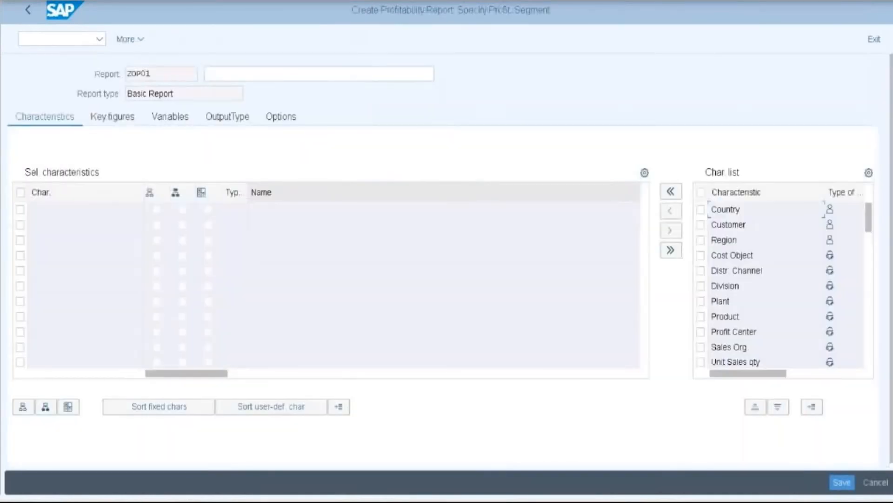
- Add Country, Region, Company Code and Fiscal Year to report ZOP01's selected characteristics
{"action": "left_click", "coordinate": [701, 209]}
{"action": "left_click", "coordinate": [701, 239]}
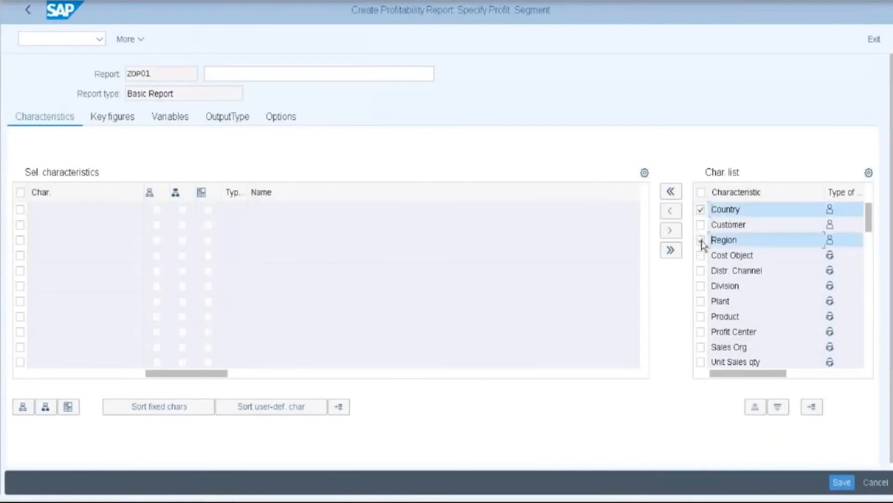
{"action": "scroll", "coordinate": [742, 319], "scroll_direction": "down", "scroll_amount": 3}
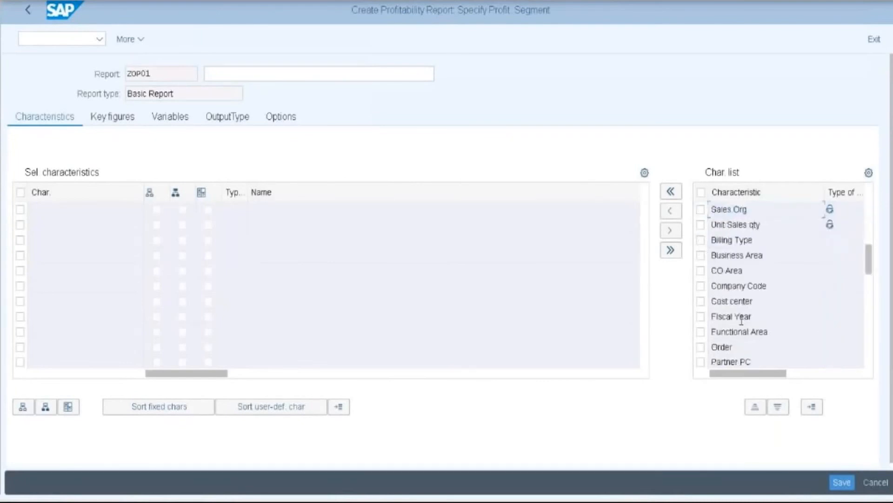
{"action": "scroll", "coordinate": [742, 320], "scroll_direction": "down", "scroll_amount": 3}
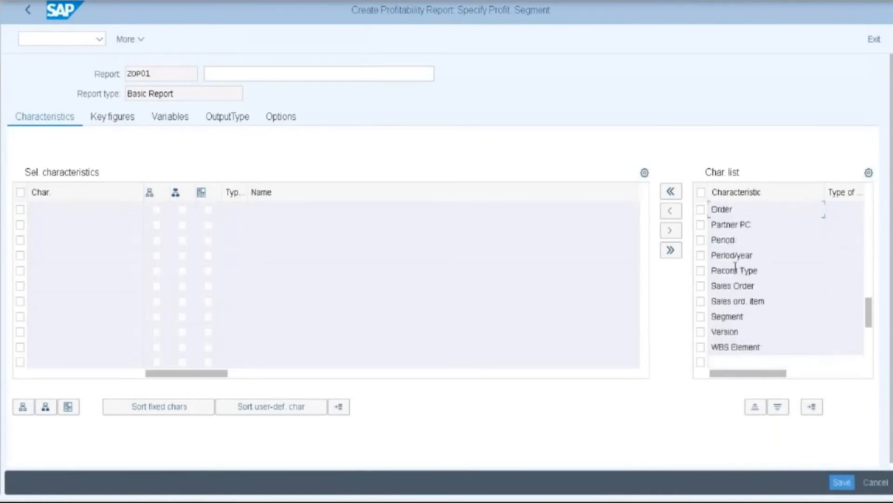
{"action": "scroll", "coordinate": [737, 266], "scroll_direction": "up", "scroll_amount": 4}
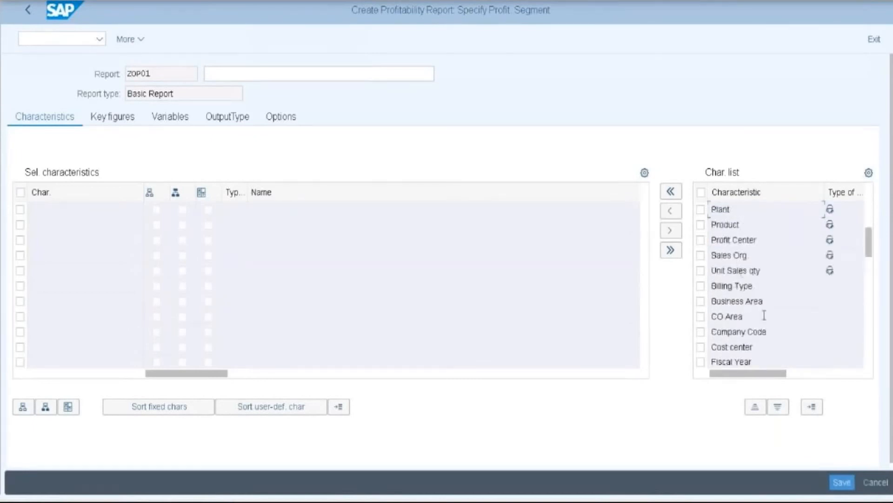
{"action": "left_click", "coordinate": [701, 332]}
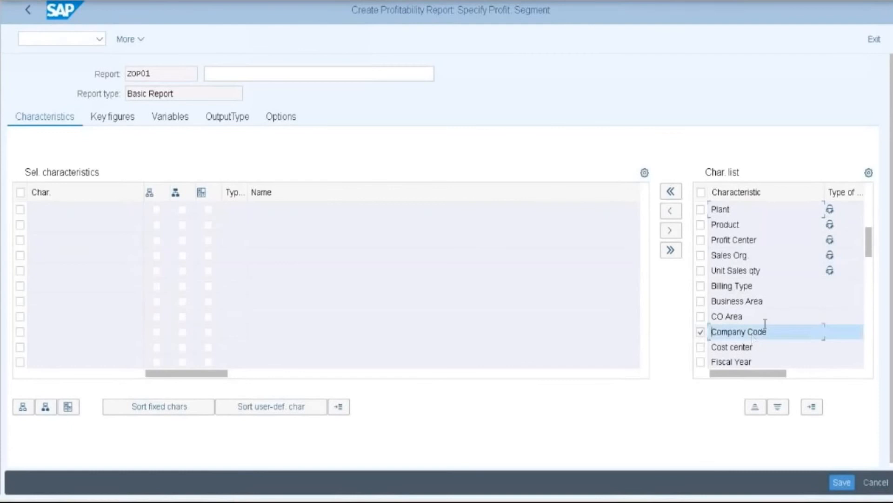
{"action": "left_click", "coordinate": [700, 363]}
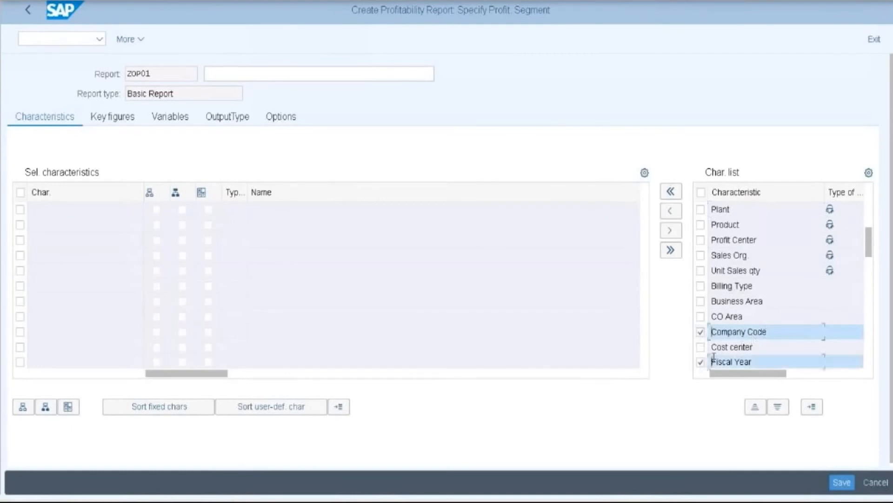
{"action": "left_click", "coordinate": [670, 211]}
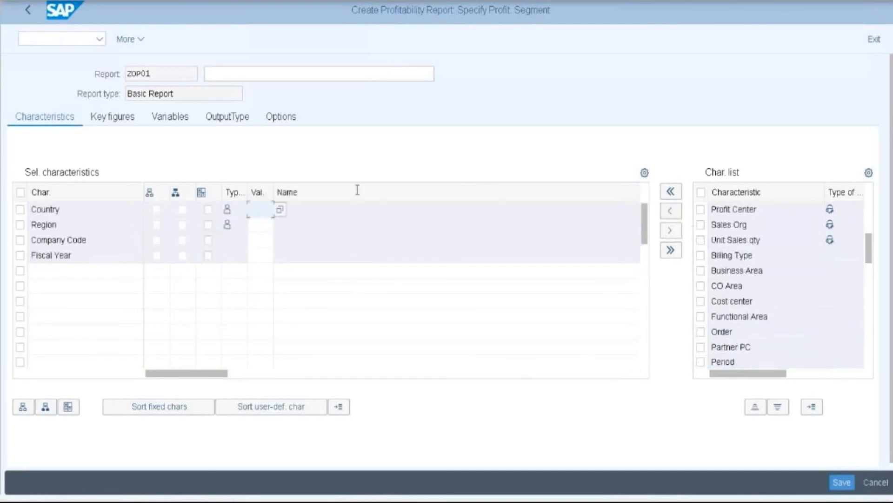
- Assign local variables COUNTRY and REGION to the Country and Region characteristics
{"action": "left_click", "coordinate": [211, 212]}
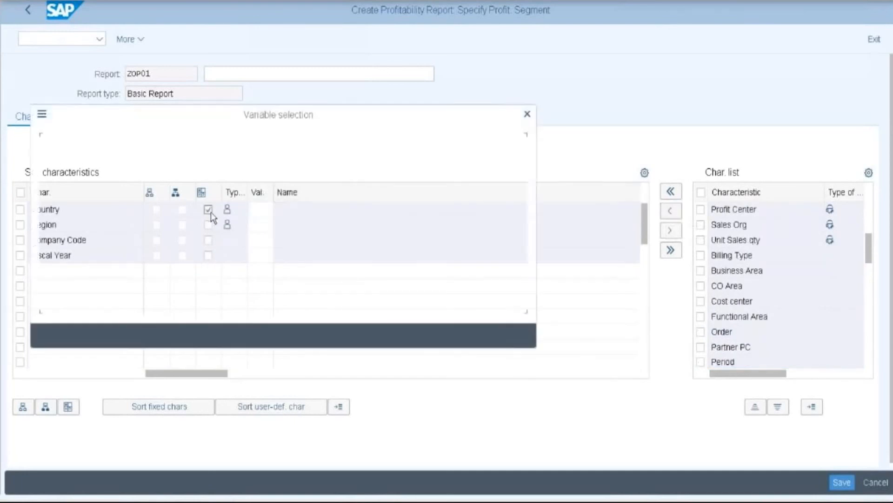
{"action": "left_click", "coordinate": [176, 227]}
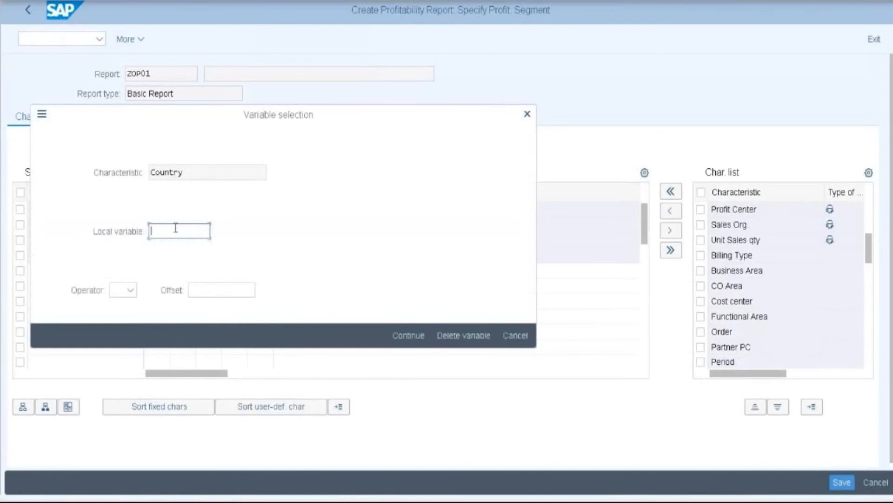
{"action": "type", "text": "C"}
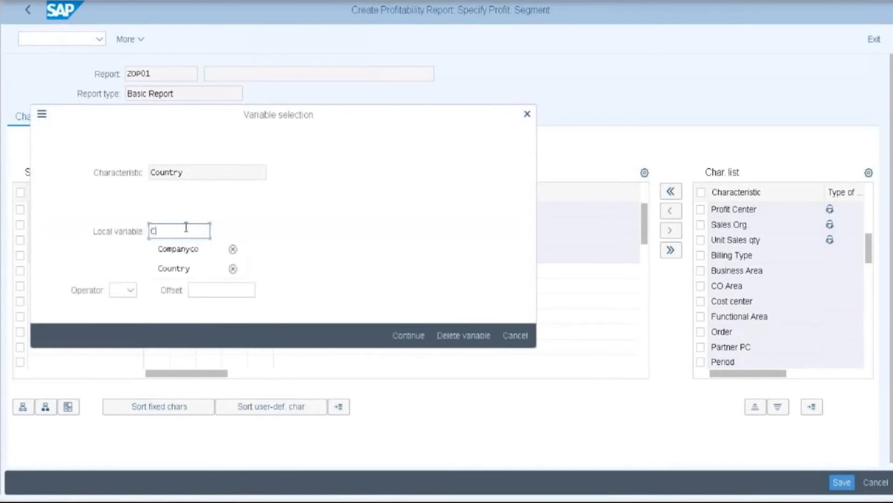
{"action": "left_click", "coordinate": [176, 271]}
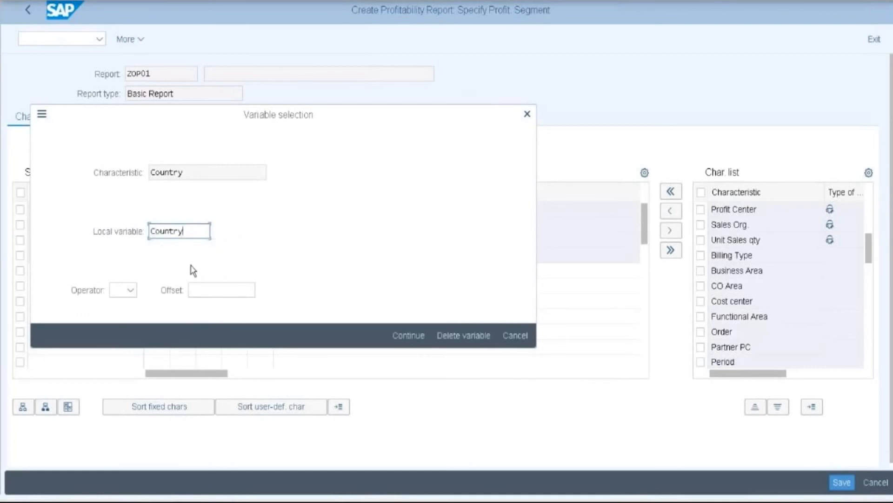
{"action": "left_click", "coordinate": [409, 337]}
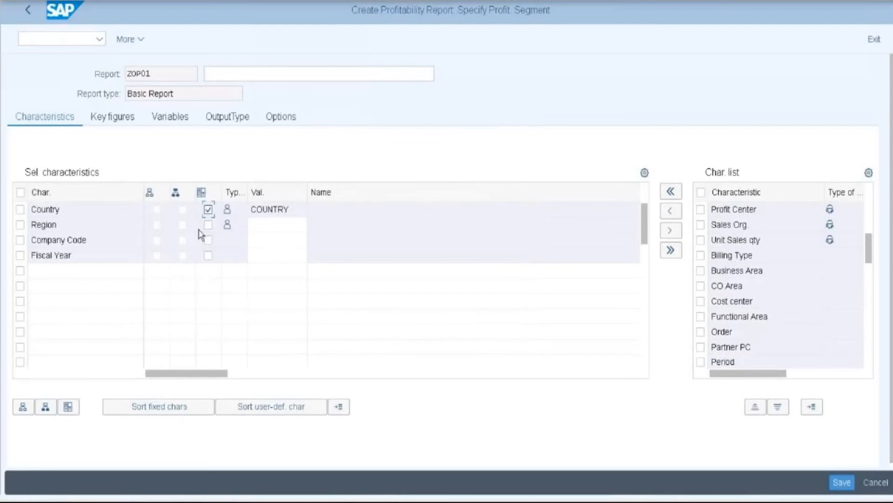
{"action": "left_click", "coordinate": [209, 225]}
{"action": "type", "text": "r"}
{"action": "left_click", "coordinate": [190, 249]}
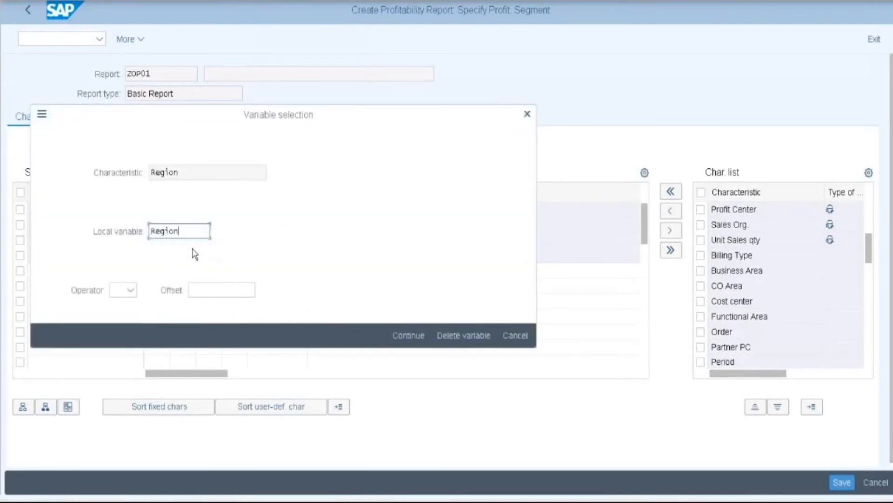
{"action": "left_click", "coordinate": [409, 334]}
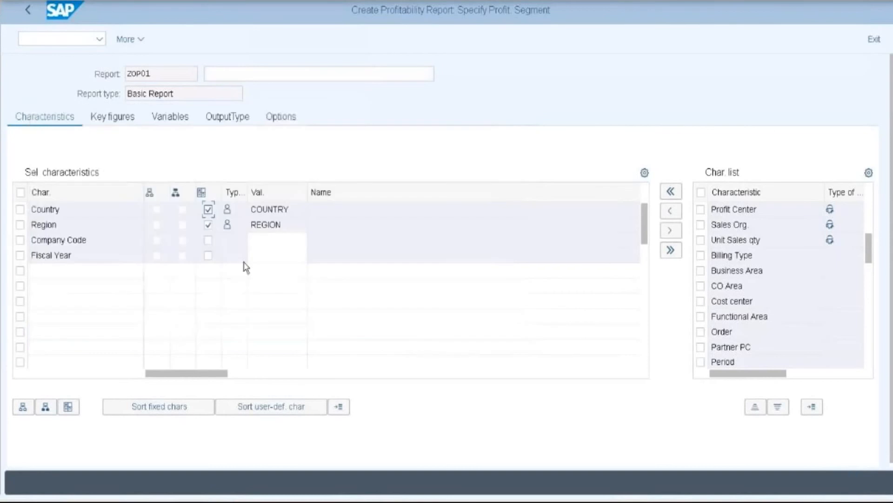
- Assign local variables COMPANYC and FISCALYE to Company Code and Fiscal Year
{"action": "left_click", "coordinate": [208, 242]}
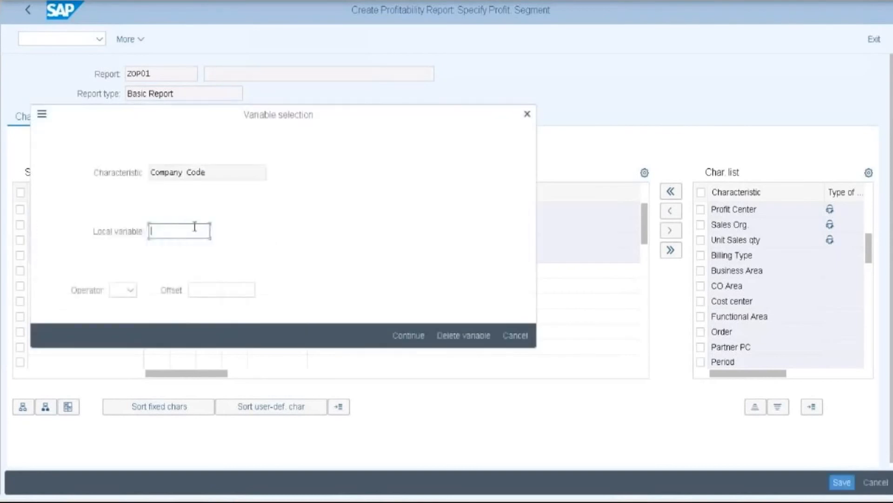
{"action": "type", "text": "C"}
{"action": "left_click", "coordinate": [191, 270]}
{"action": "left_click", "coordinate": [403, 337]}
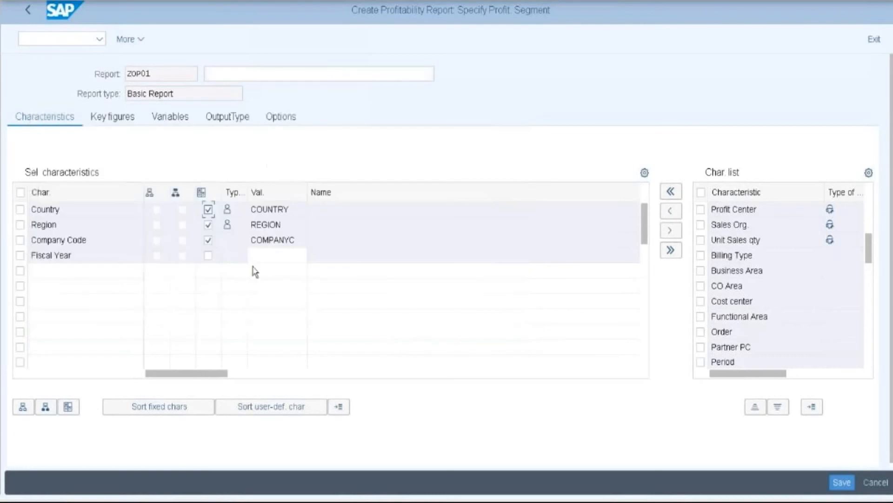
{"action": "left_click", "coordinate": [208, 256]}
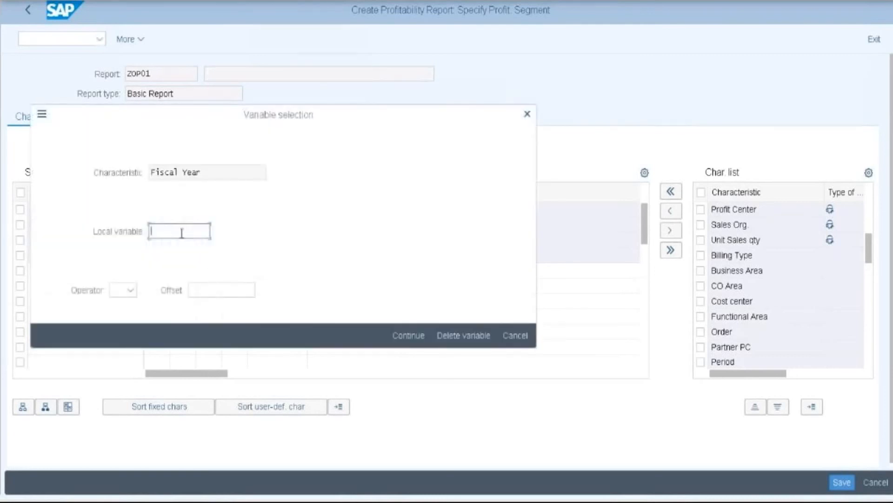
{"action": "type", "text": "Fiscalyear"}
{"action": "left_click", "coordinate": [409, 336]}
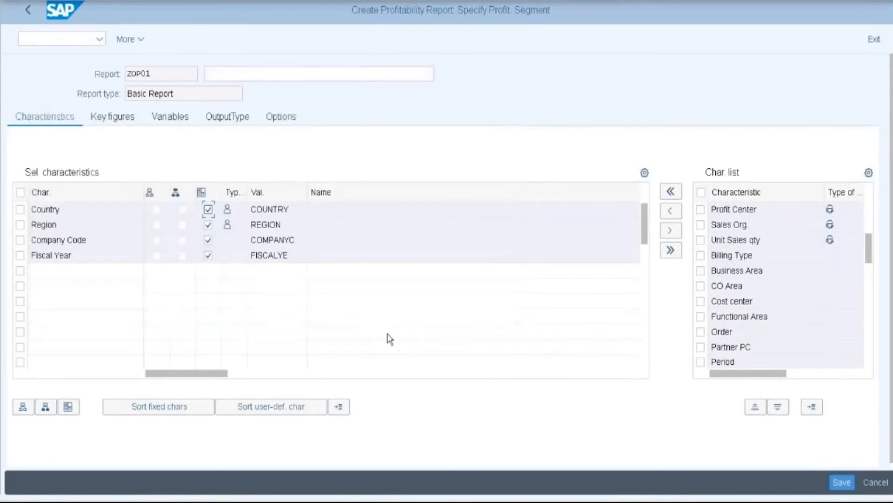
{"action": "left_click", "coordinate": [112, 118]}
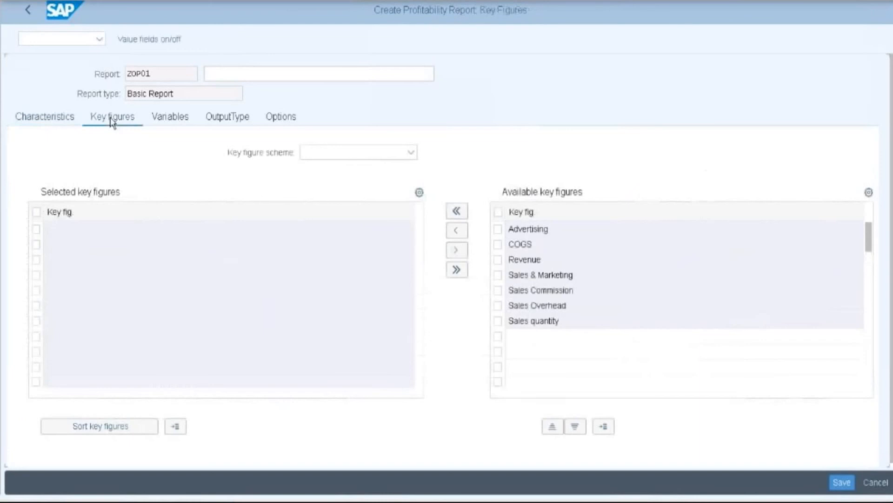
- Set the report description to 'Region wise profitability report'
{"action": "left_click", "coordinate": [205, 73]}
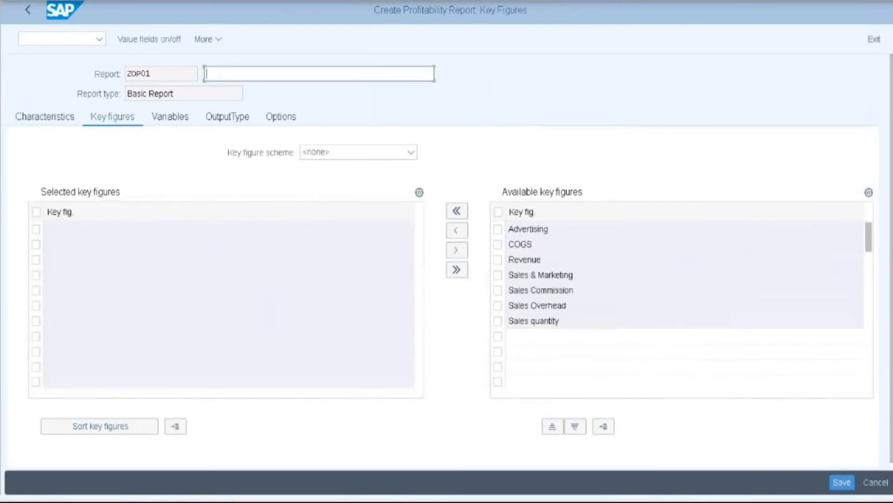
{"action": "type", "text": "R"}
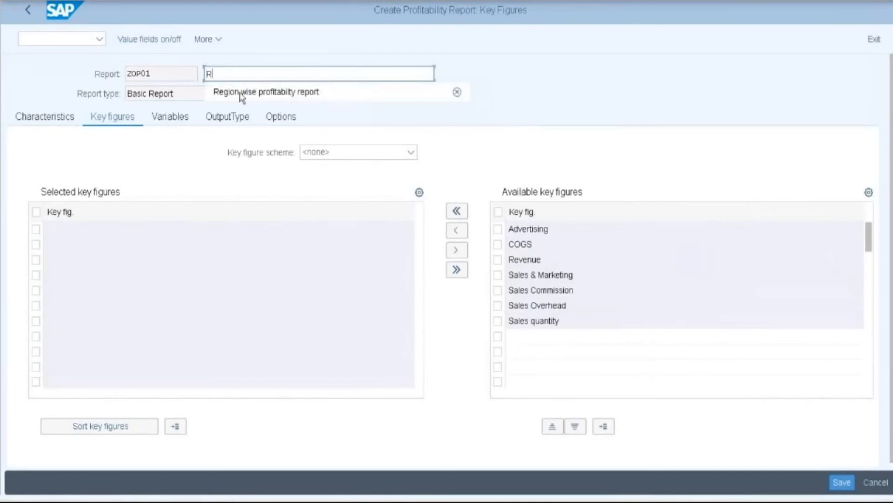
{"action": "left_click", "coordinate": [269, 93]}
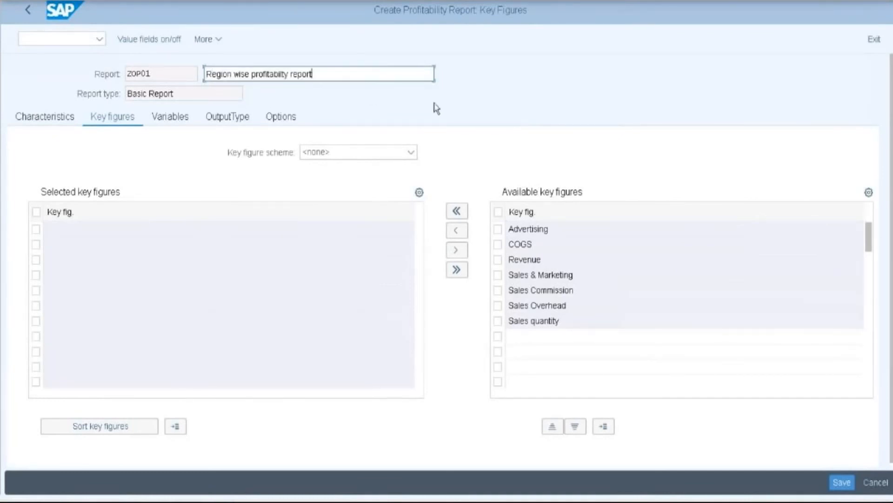
- Choose the OP01 Key figure scheme and add Contribution OP01 as a selected key figure
{"action": "left_click", "coordinate": [411, 152]}
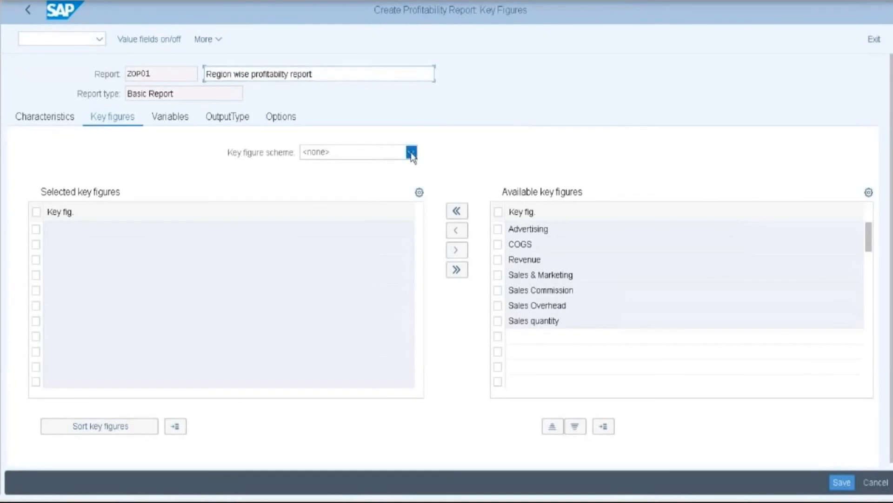
{"action": "left_click", "coordinate": [389, 189]}
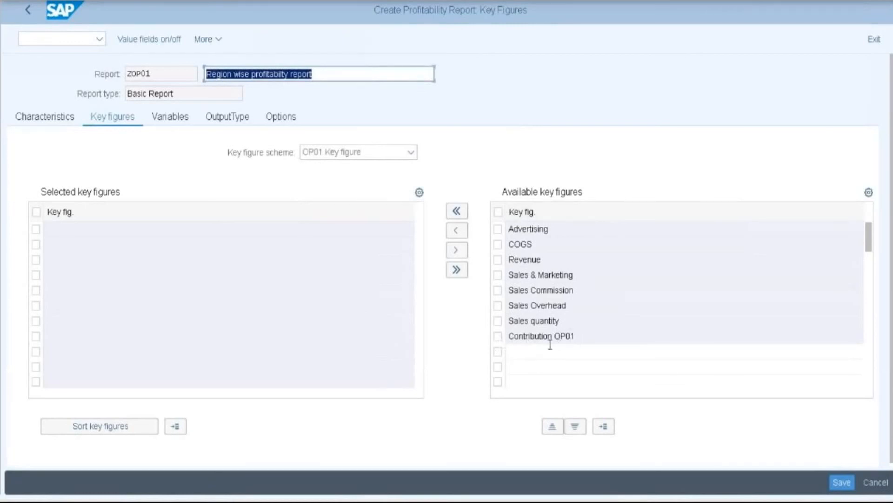
{"action": "left_click", "coordinate": [498, 336]}
{"action": "left_click", "coordinate": [456, 231]}
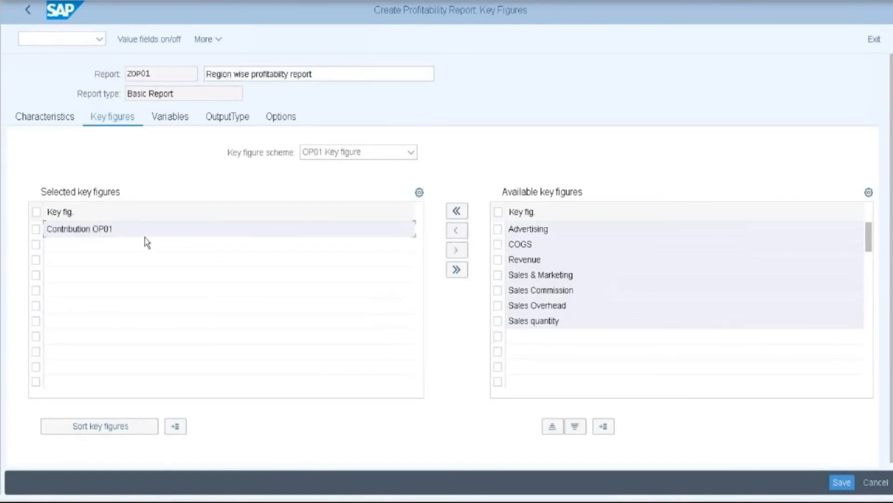
{"action": "left_click", "coordinate": [171, 120]}
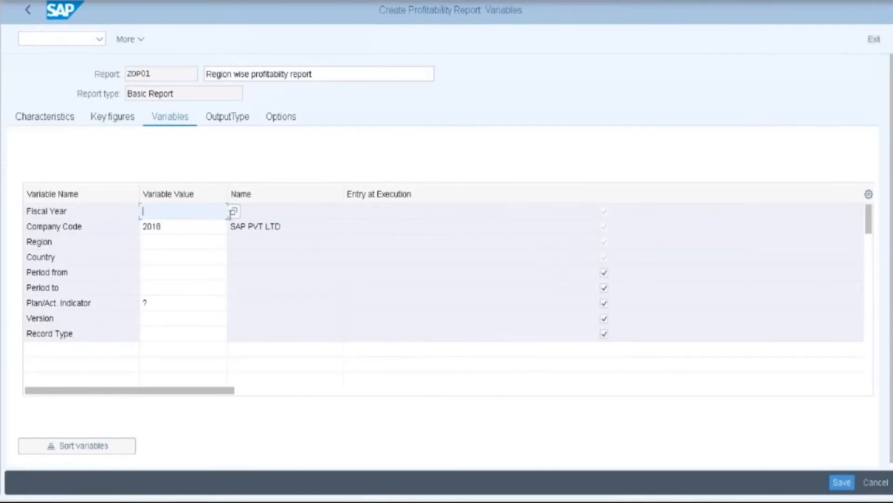
- Set variables fiscal year 2018, country IN and region AP
{"action": "left_click", "coordinate": [233, 212]}
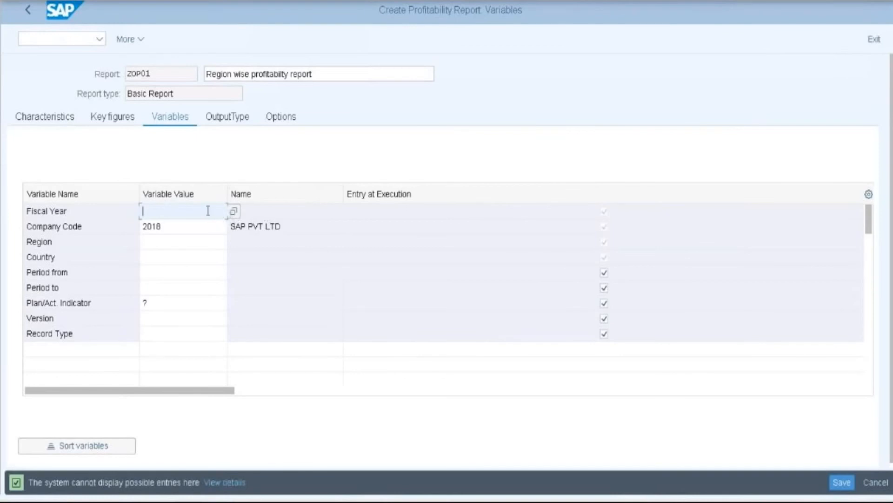
{"action": "type", "text": "2"}
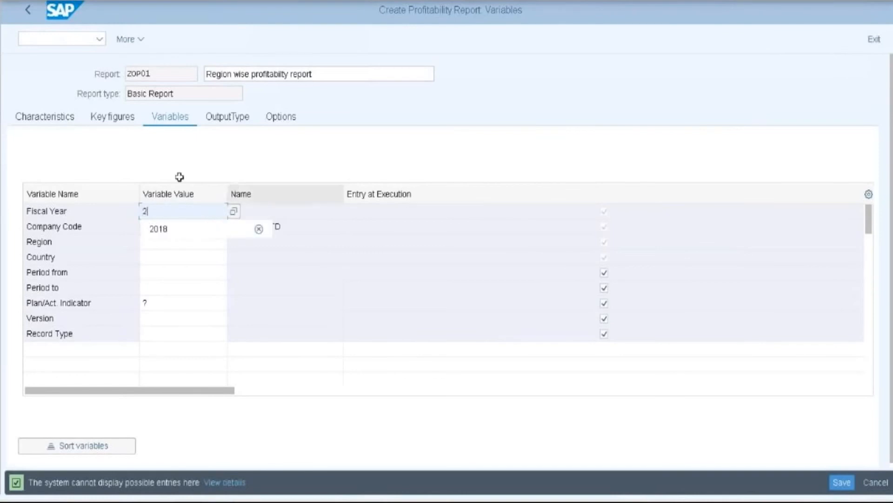
{"action": "left_click", "coordinate": [161, 230]}
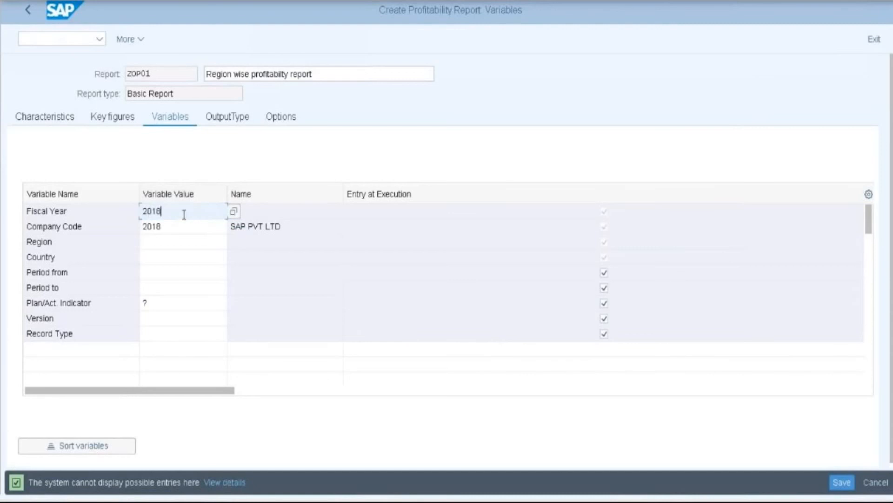
{"action": "key", "text": "Return"}
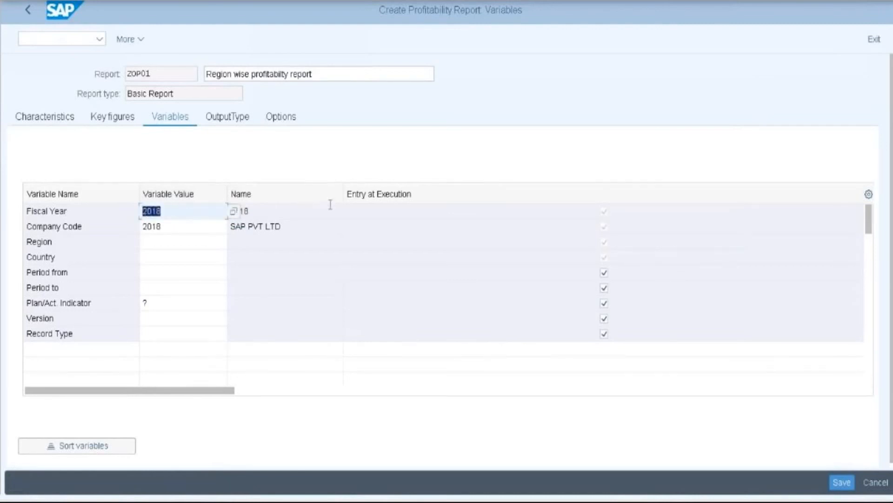
{"action": "left_click", "coordinate": [331, 206]}
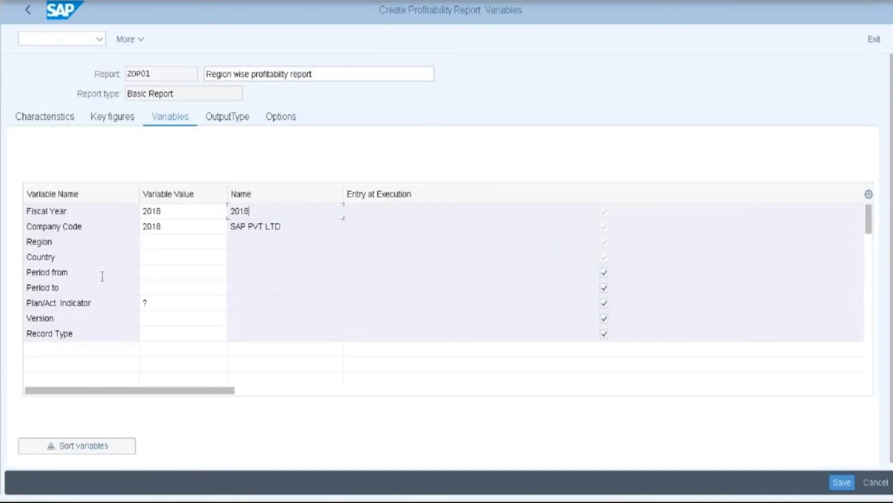
{"action": "left_click", "coordinate": [152, 259]}
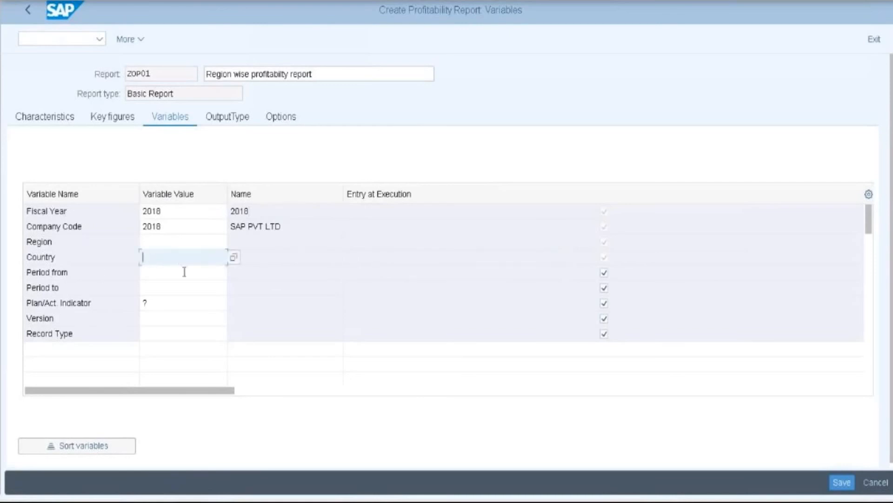
{"action": "type", "text": "IN"}
{"action": "key", "text": "Return"}
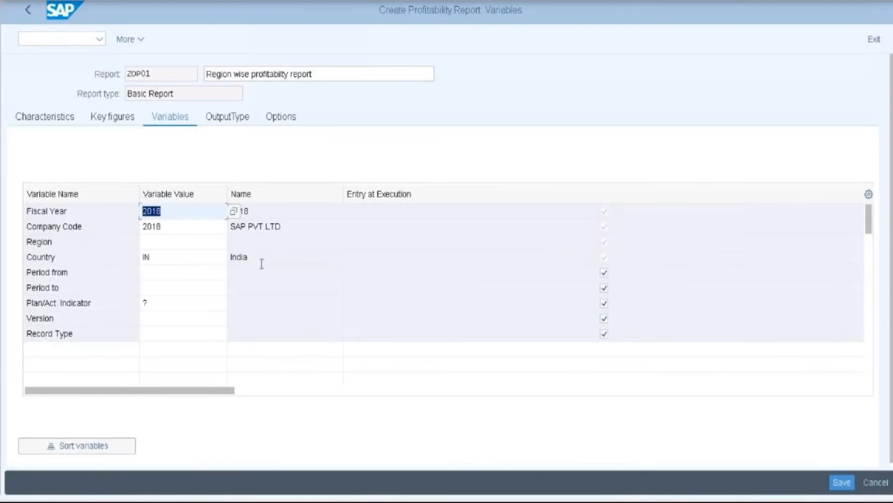
{"action": "left_click", "coordinate": [155, 242]}
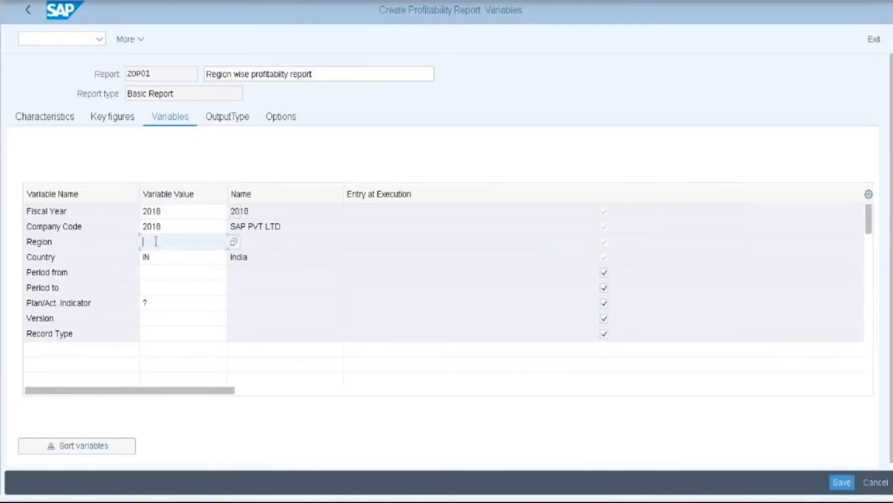
{"action": "type", "text": "AP"}
{"action": "key", "text": "Return"}
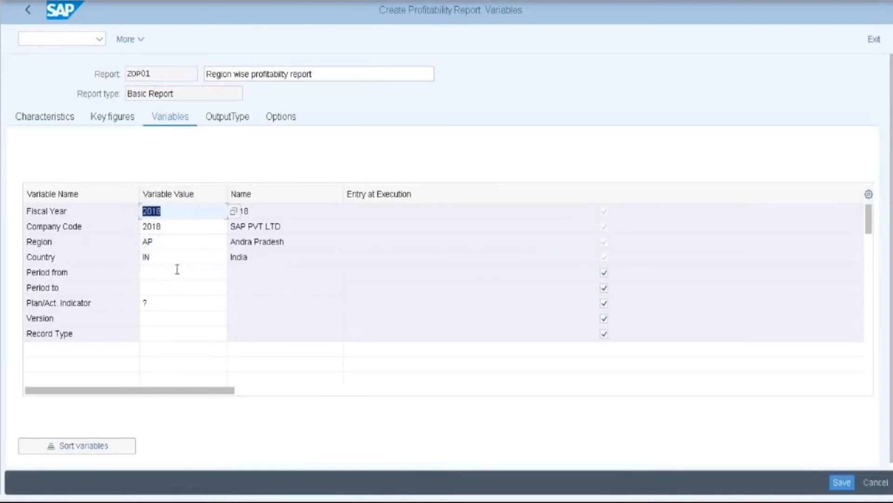
- Set periods 004.2018 to 012.2018 and plan/actual indicator 0 for actual data
{"action": "left_click", "coordinate": [152, 277]}
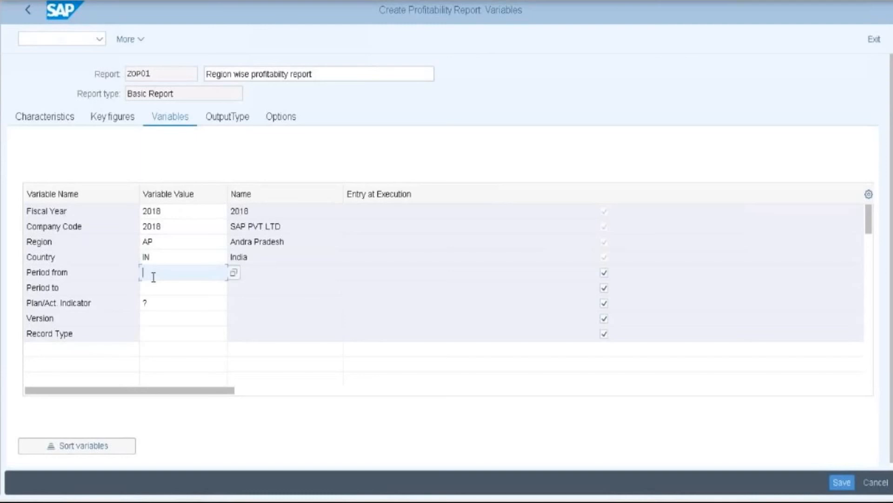
{"action": "type", "text": "004"}
{"action": "left_click", "coordinate": [159, 293]}
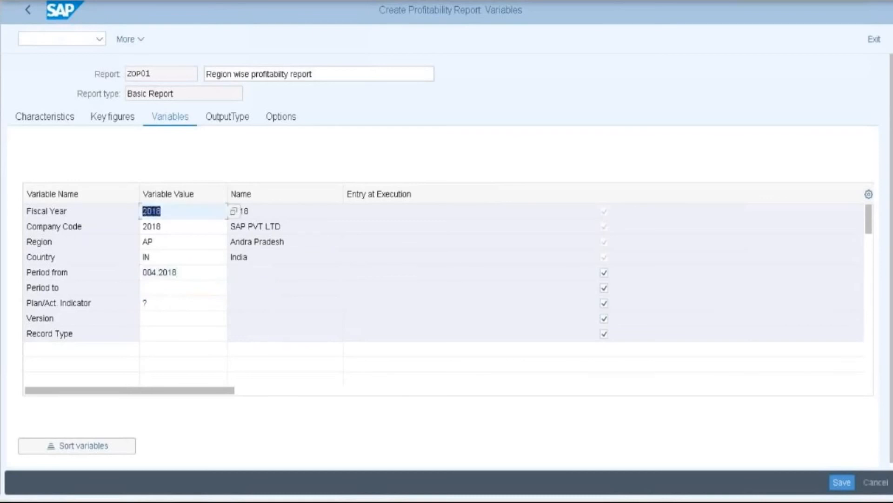
{"action": "left_click", "coordinate": [163, 289]}
{"action": "type", "text": "012"}
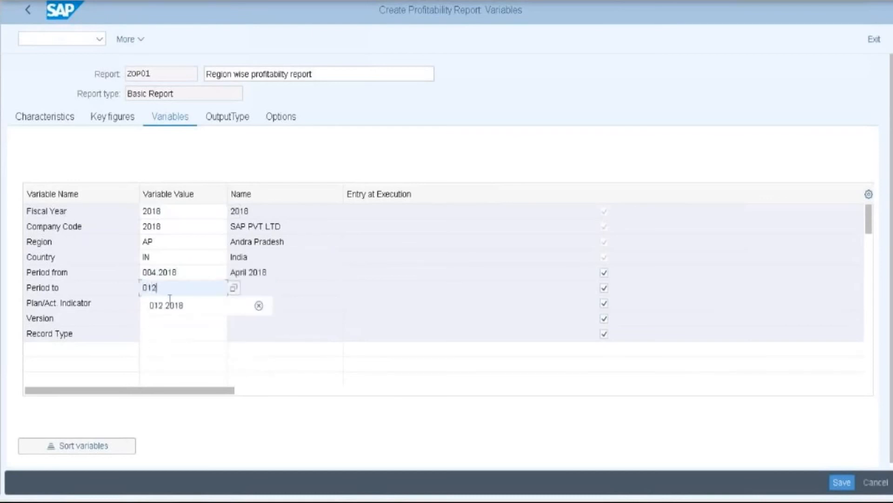
{"action": "left_click", "coordinate": [170, 303]}
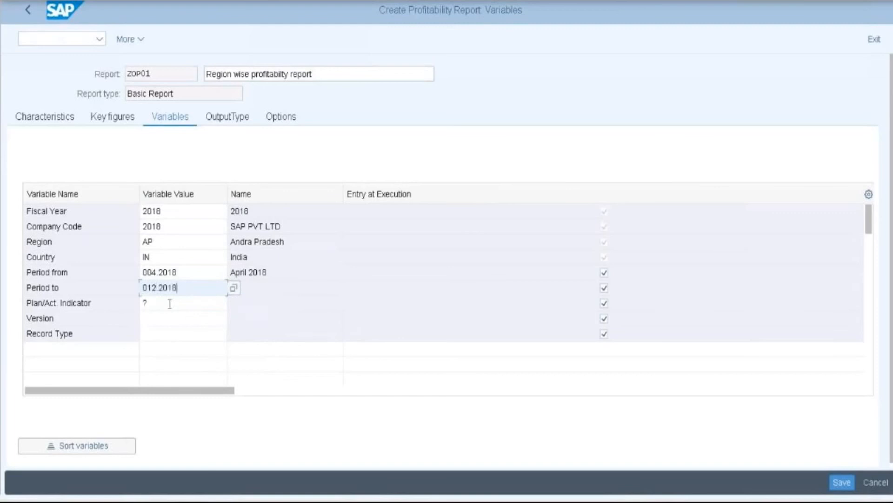
{"action": "key", "text": "Return"}
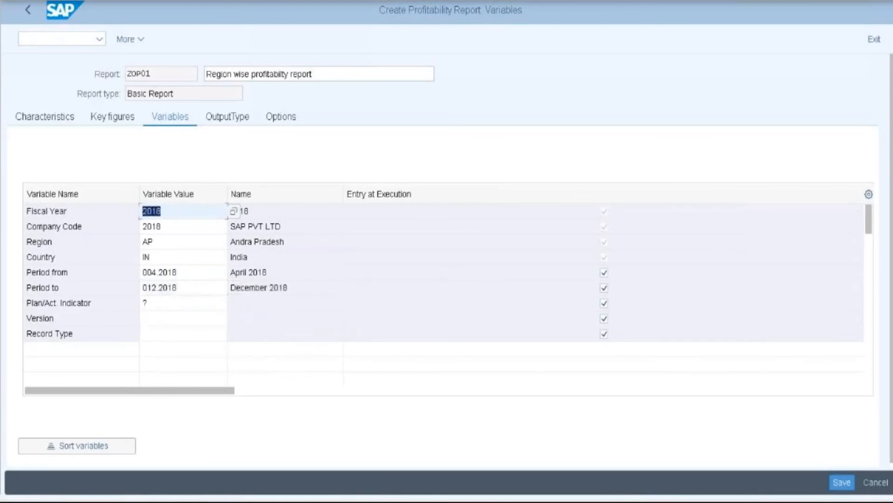
{"action": "left_click", "coordinate": [170, 304]}
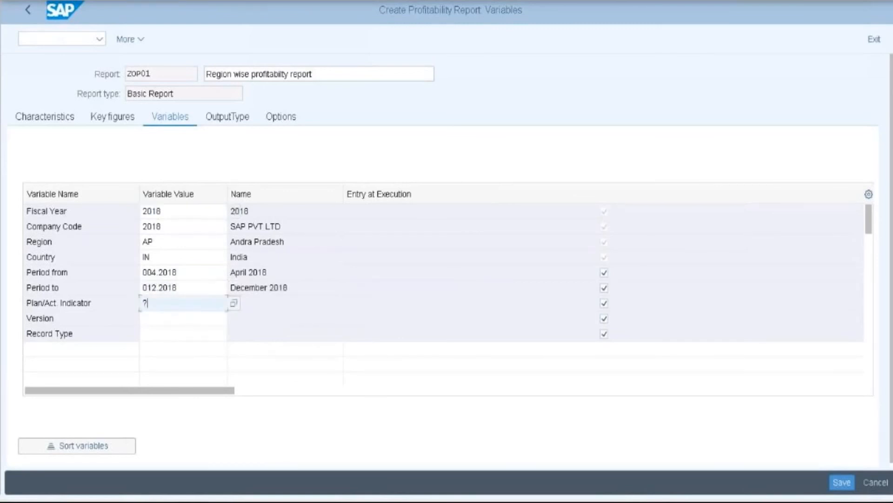
{"action": "left_click", "coordinate": [166, 321]}
{"action": "key", "text": "Return"}
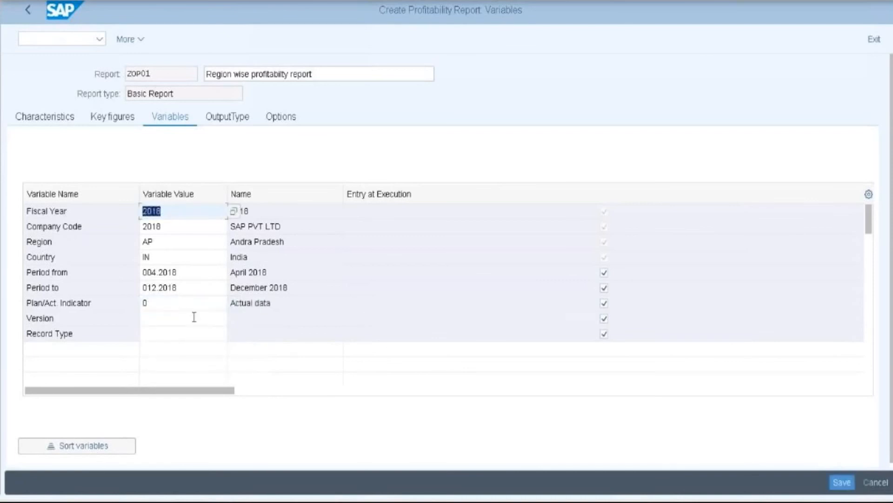
- Save report ZOP01, paste 'Report ZOP01' into the Notepad notes, and go back to the activity list
{"action": "left_click", "coordinate": [836, 486]}
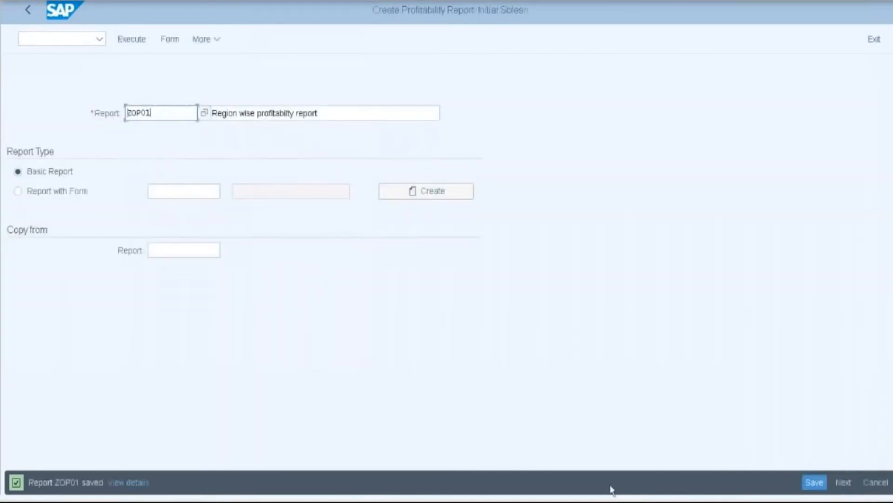
{"action": "left_click_drag", "start_coordinate": [29, 482], "coordinate": [81, 483]}
{"action": "key", "text": "ctrl+c"}
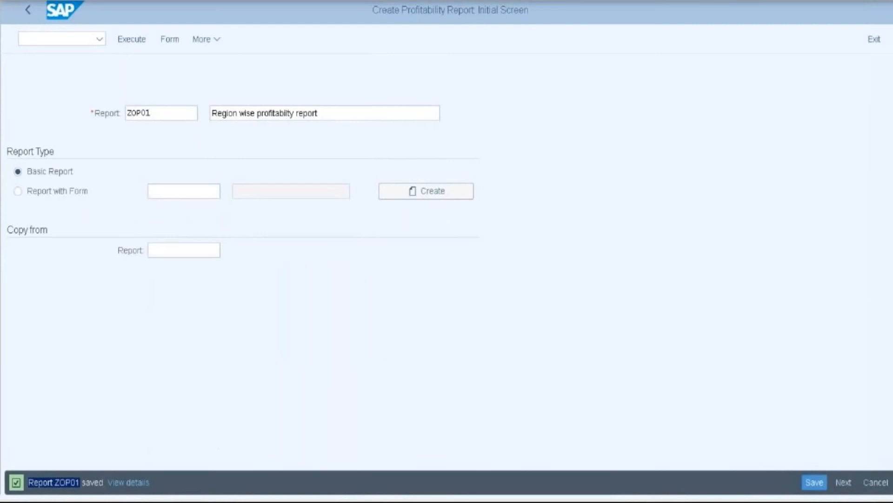
{"action": "key", "text": "alt+Tab"}
{"action": "key", "text": "Return"}
{"action": "key", "text": "Return"}
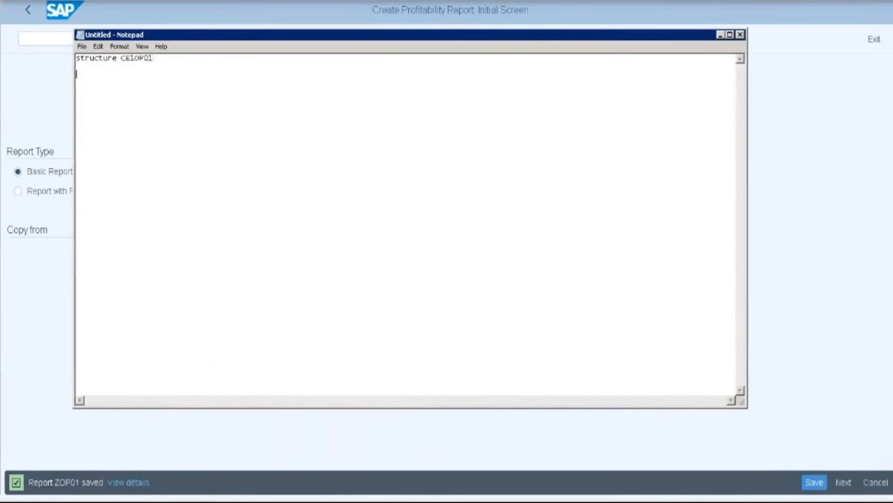
{"action": "key", "text": "ctrl+v"}
{"action": "left_click", "coordinate": [720, 35]}
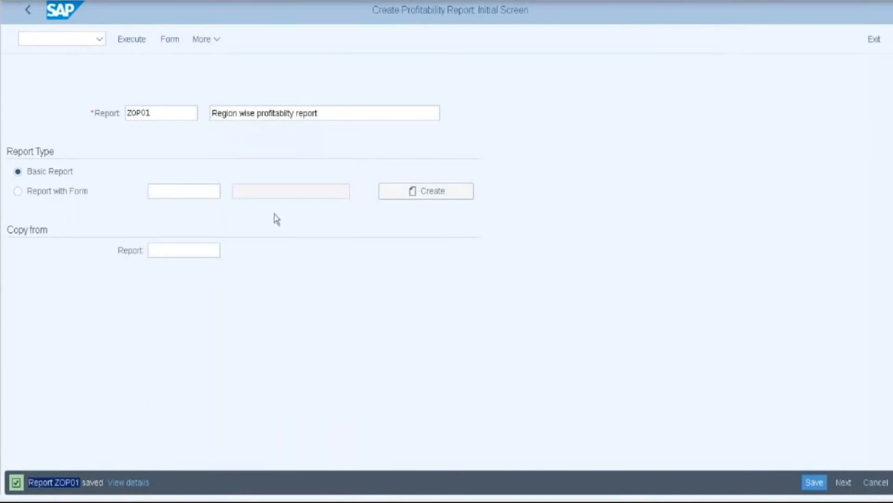
{"action": "left_click", "coordinate": [28, 12]}
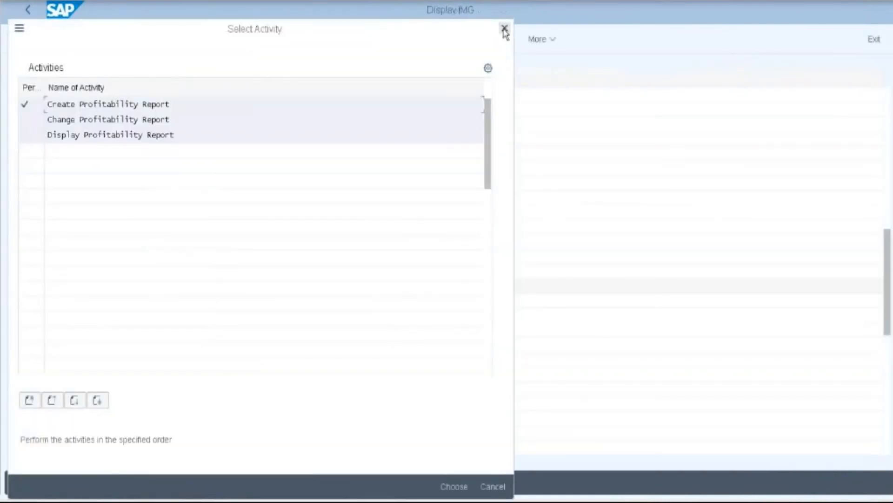
- Expand Profit Center Accounting down to Activate Direct Postings and run Set Control Parameters for Actual Data
{"action": "left_click", "coordinate": [505, 29]}
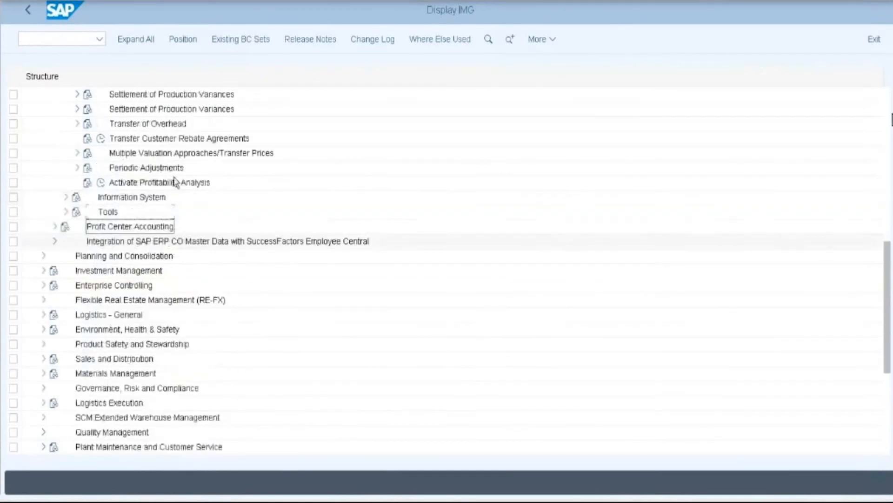
{"action": "scroll", "coordinate": [68, 200], "scroll_direction": "up", "scroll_amount": 4}
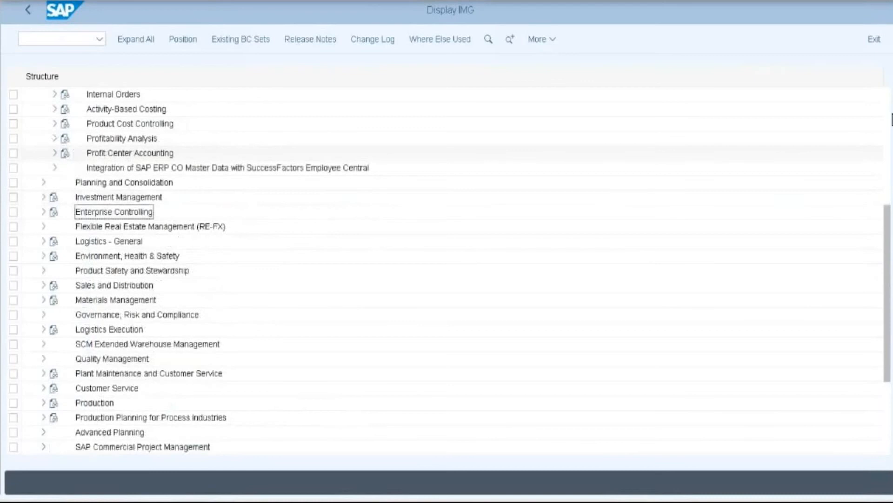
{"action": "scroll", "coordinate": [159, 163], "scroll_direction": "up", "scroll_amount": 2}
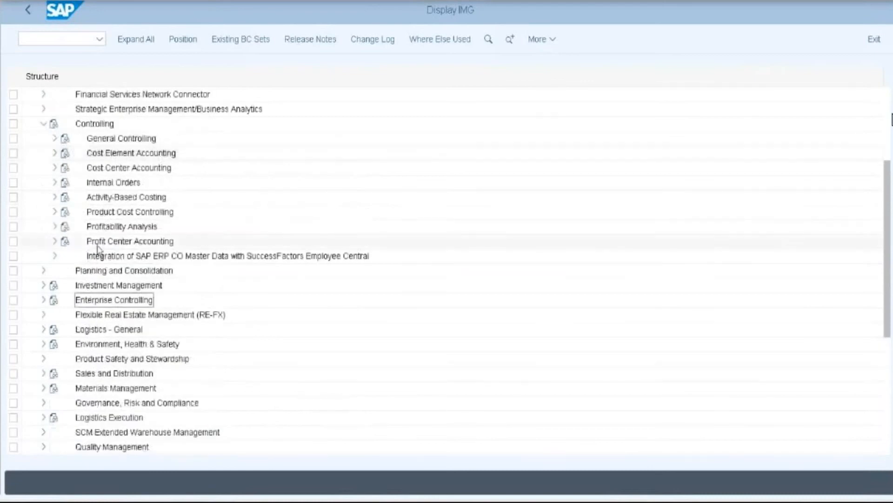
{"action": "left_click", "coordinate": [55, 241]}
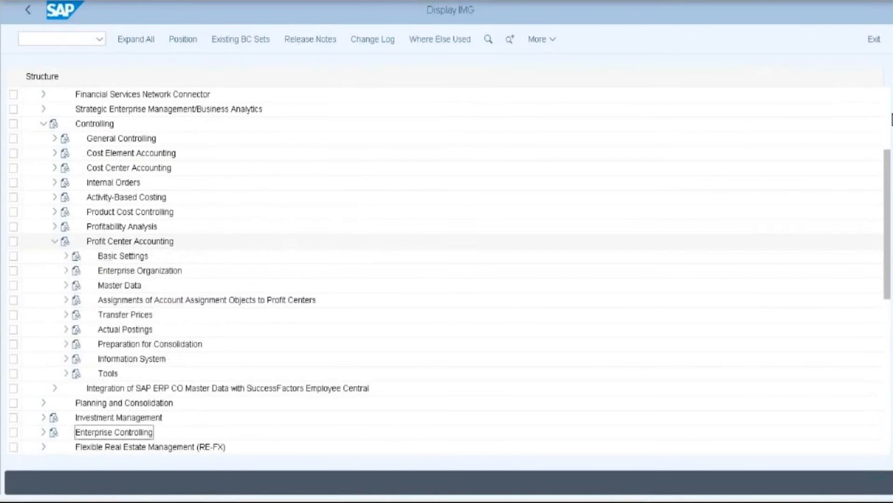
{"action": "left_click", "coordinate": [65, 256]}
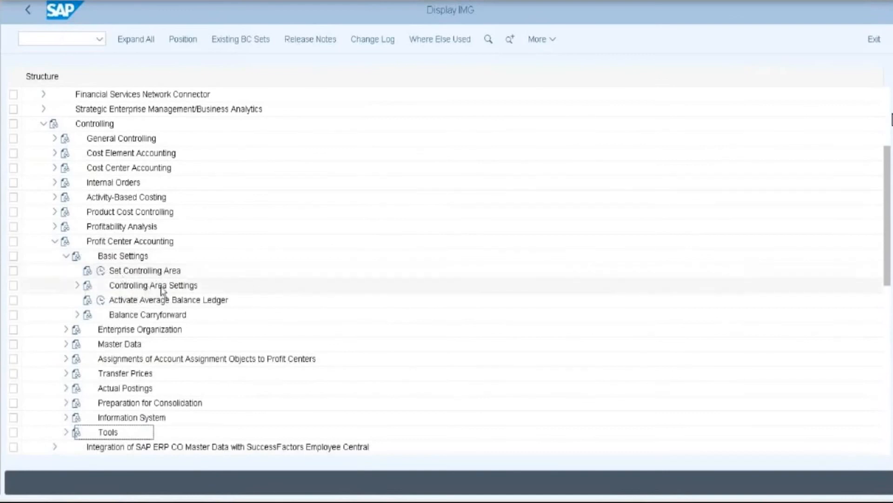
{"action": "left_click", "coordinate": [79, 286]}
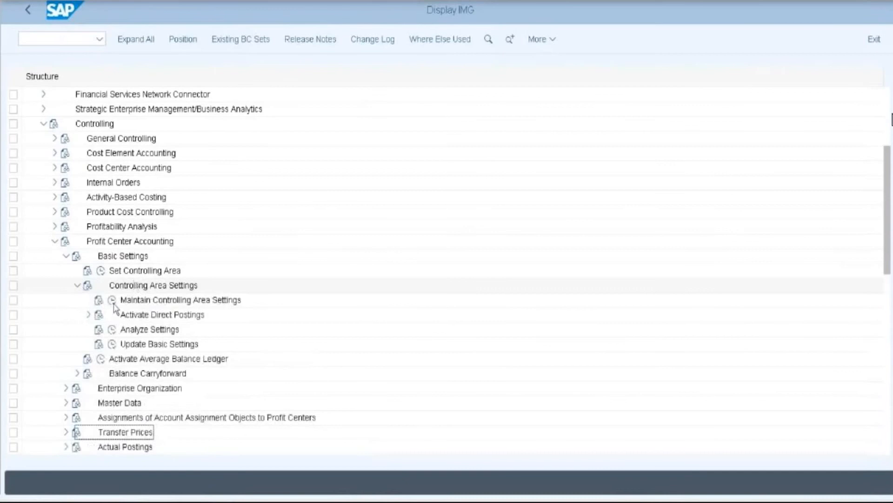
{"action": "left_click", "coordinate": [88, 315]}
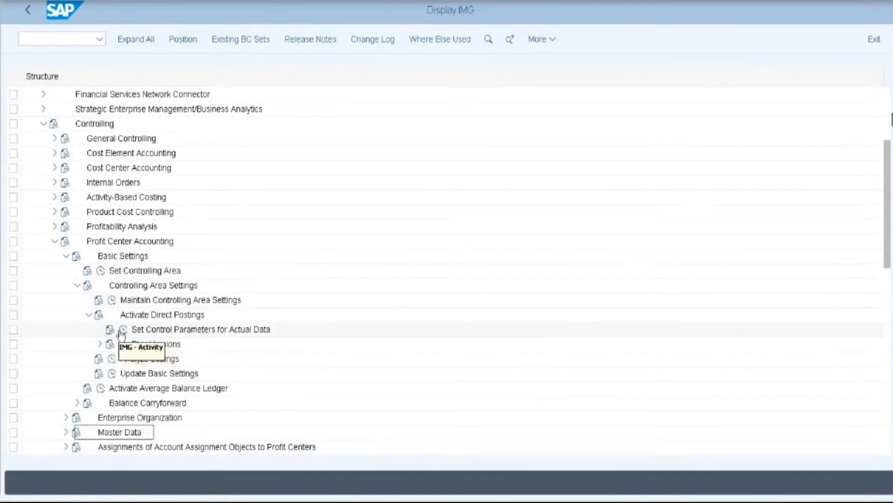
{"action": "left_click", "coordinate": [123, 332]}
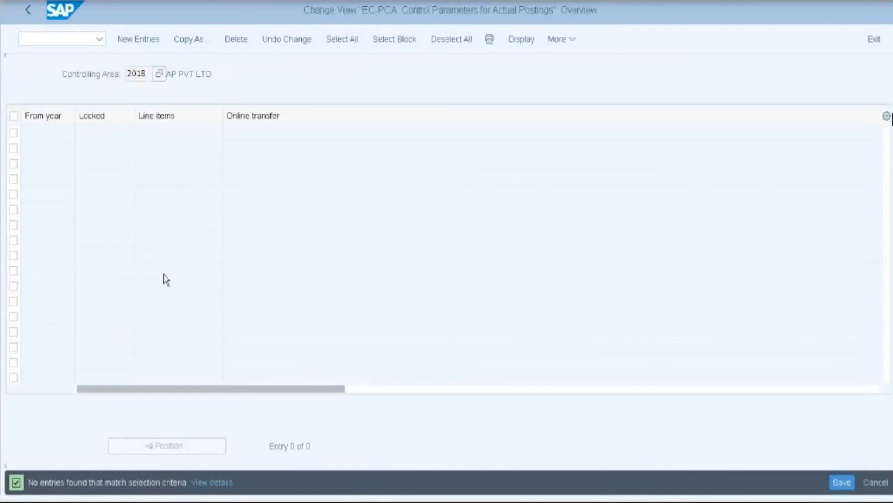
- Add a From-year 2018 entry with Line items and Online transfer ticked, save it, and exit to the IMG
{"action": "left_click", "coordinate": [146, 40]}
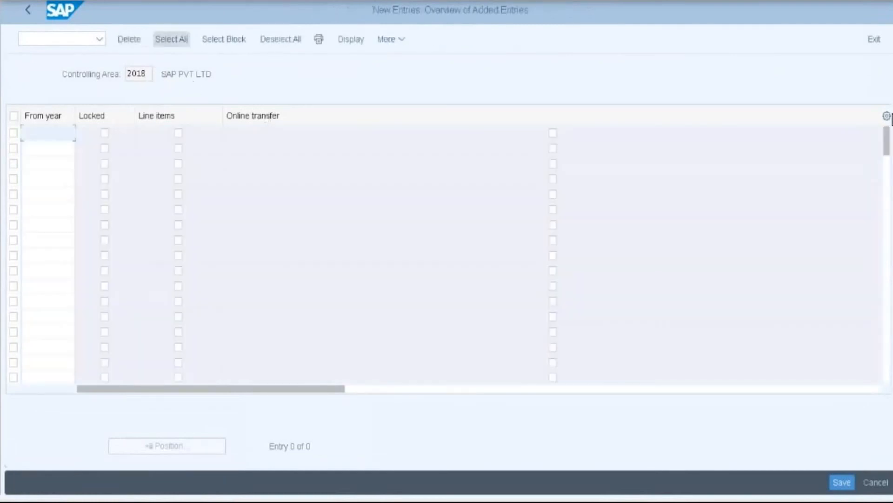
{"action": "type", "text": "2018"}
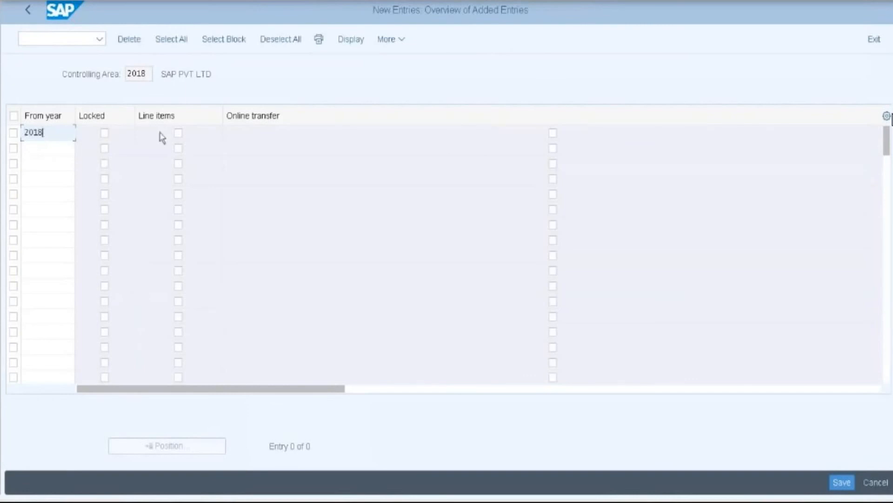
{"action": "left_click", "coordinate": [178, 133]}
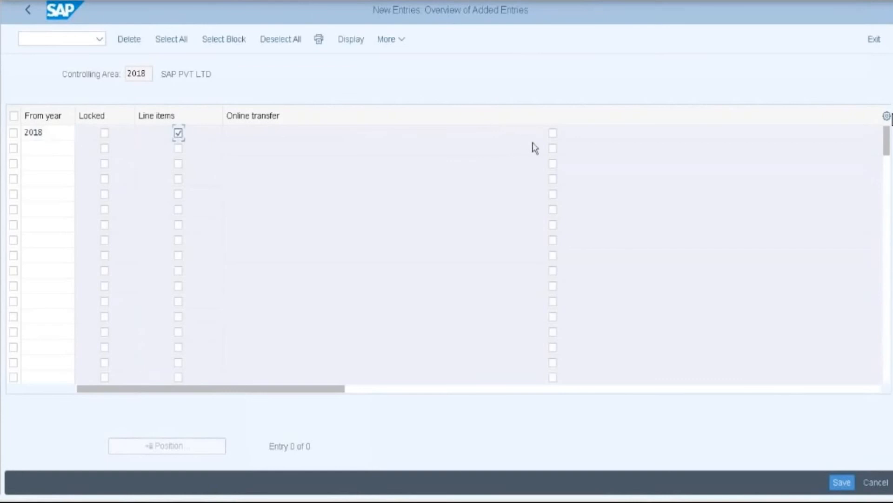
{"action": "left_click", "coordinate": [553, 134]}
{"action": "key", "text": "Return"}
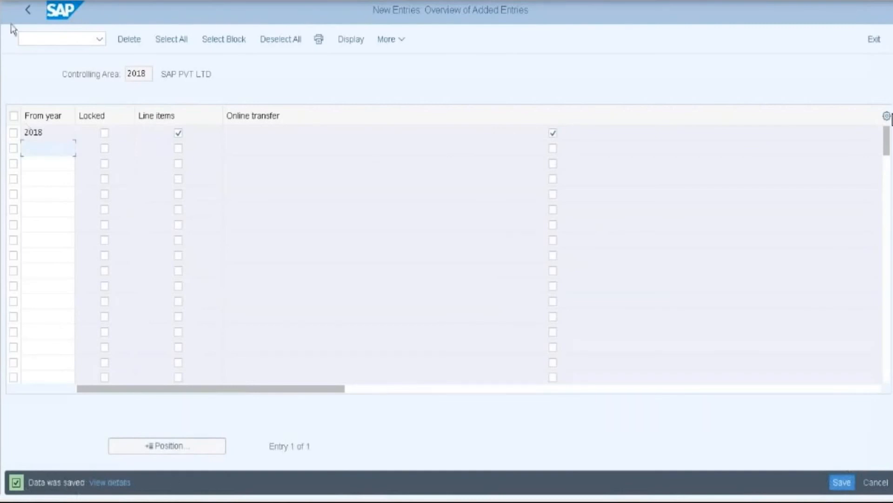
{"action": "left_click", "coordinate": [29, 10]}
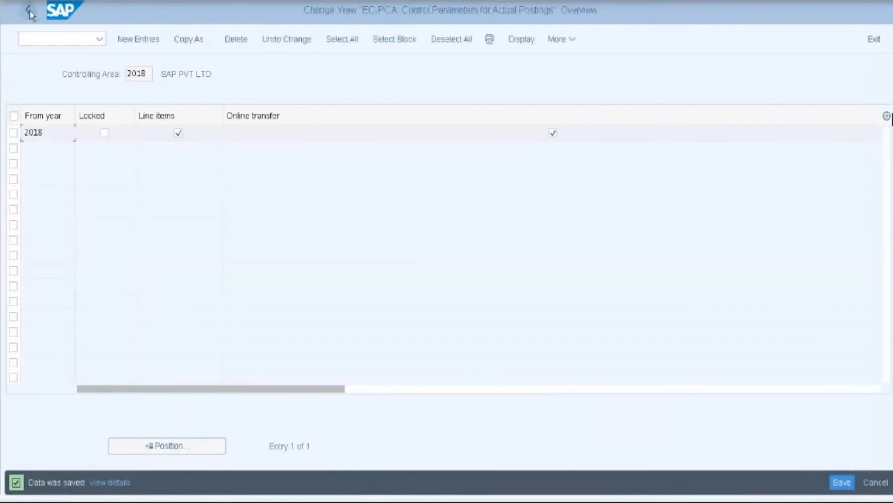
{"action": "left_click", "coordinate": [874, 39]}
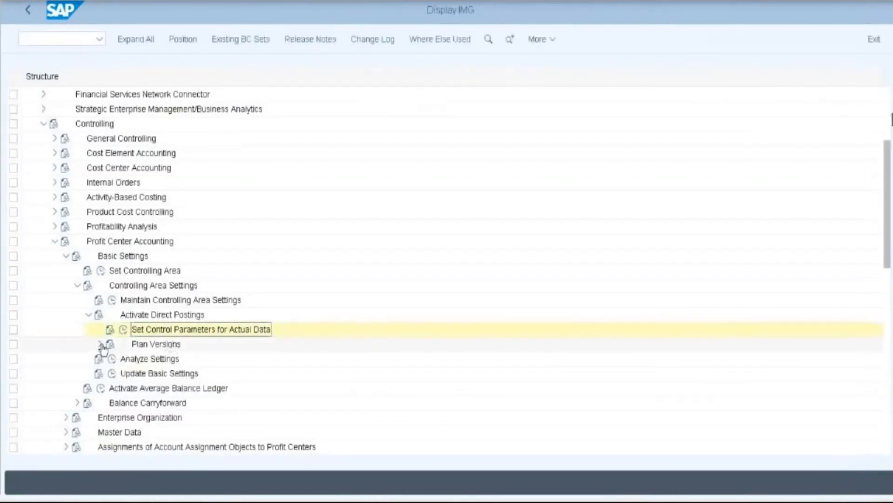
- Run Maintain Plan Versions and open the Profit Center Accounting settings for version 0
{"action": "left_click", "coordinate": [145, 346]}
{"action": "scroll", "coordinate": [134, 321], "scroll_direction": "down", "scroll_amount": 1}
{"action": "left_click", "coordinate": [135, 315]}
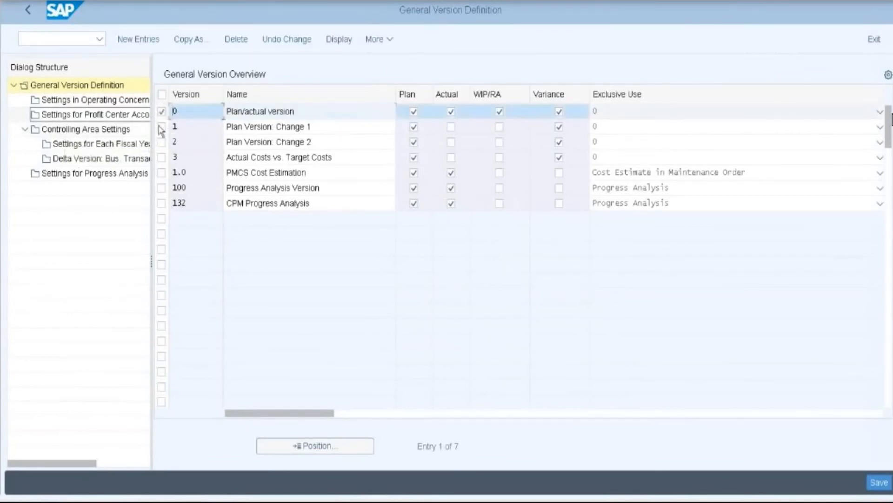
{"action": "double_click", "coordinate": [75, 115]}
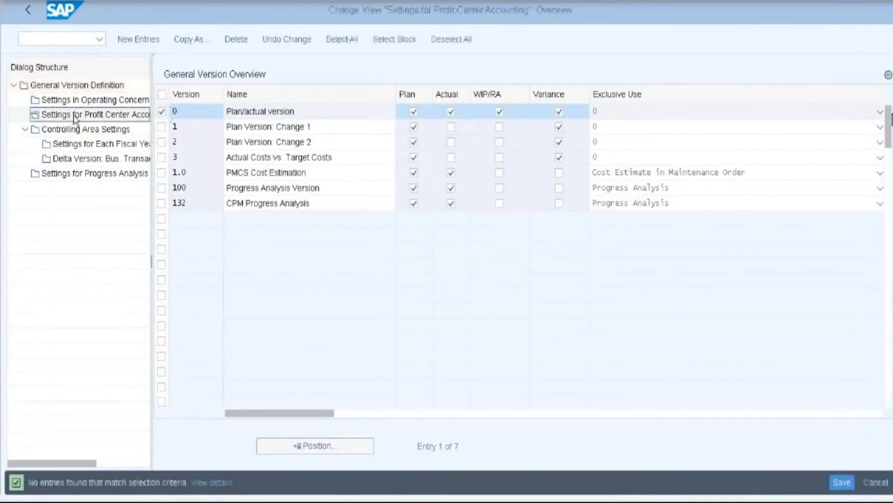
- Add a fiscal year 2018 row with online transfer and line items enabled
{"action": "left_click", "coordinate": [145, 44]}
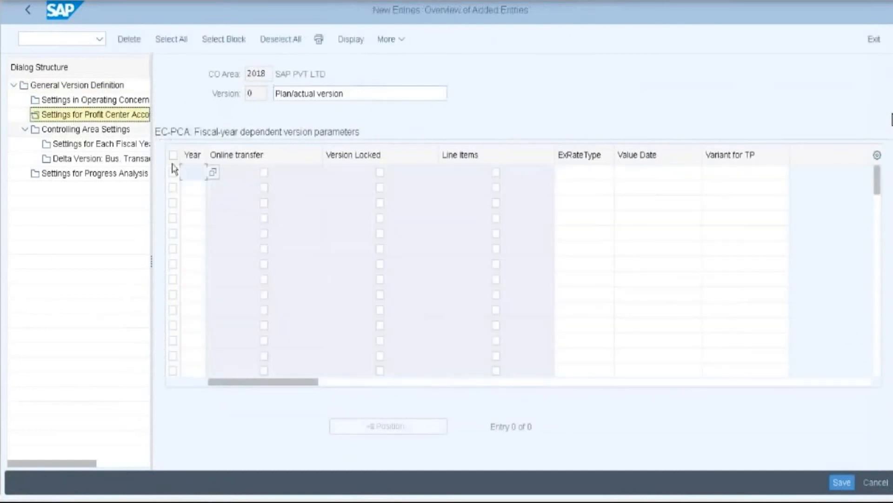
{"action": "type", "text": "2018"}
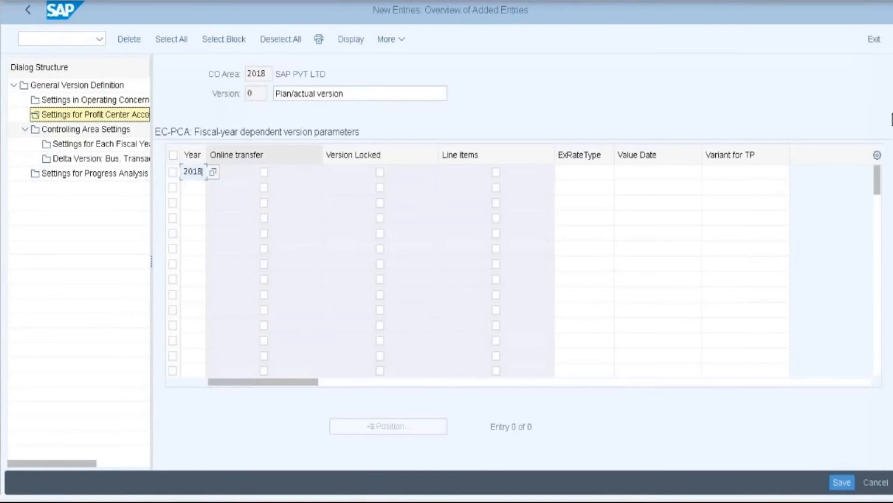
{"action": "left_click", "coordinate": [264, 173]}
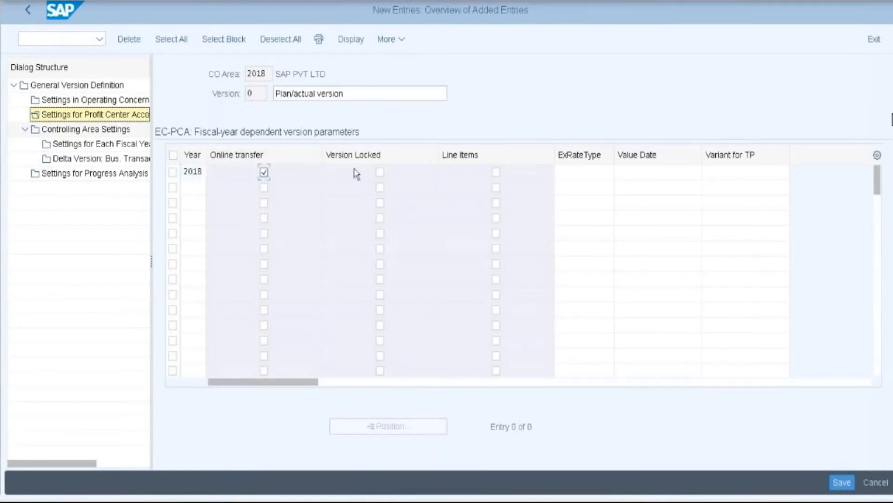
{"action": "left_click", "coordinate": [496, 172]}
- Set exchange rate type M for the 2018 row and save it under the customizing request
{"action": "left_click", "coordinate": [590, 173]}
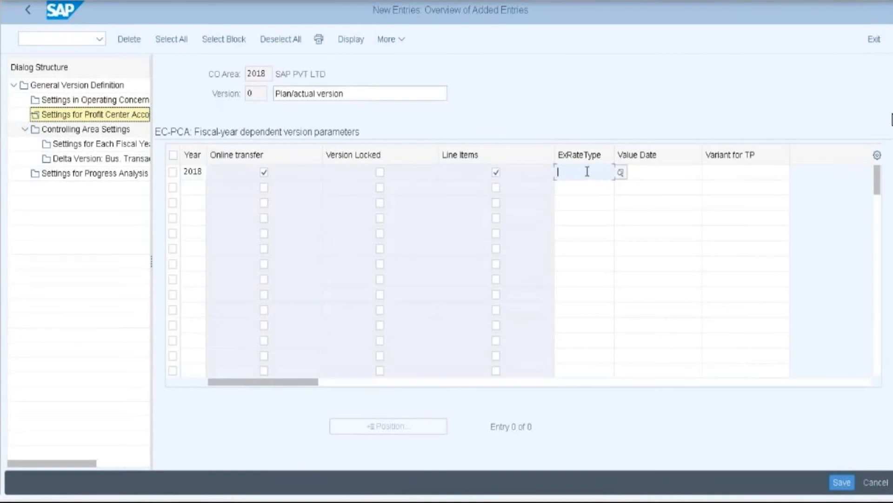
{"action": "left_click", "coordinate": [620, 173]}
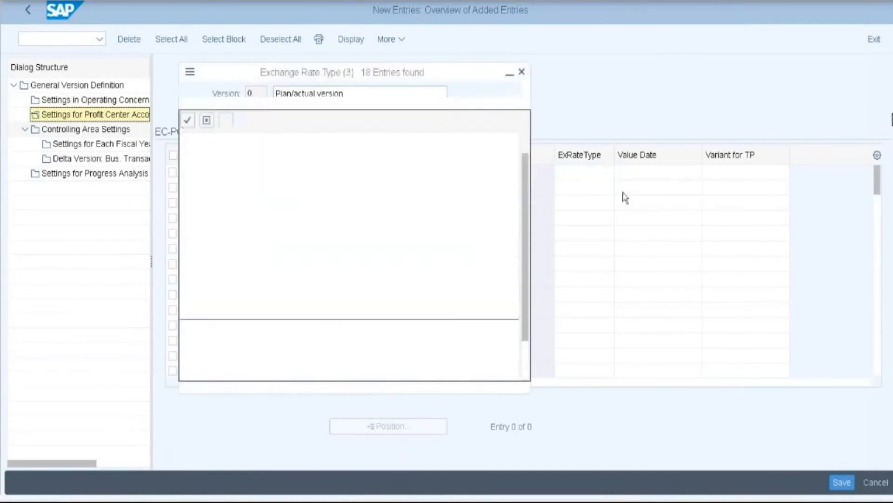
{"action": "scroll", "coordinate": [307, 294], "scroll_direction": "down", "scroll_amount": 1}
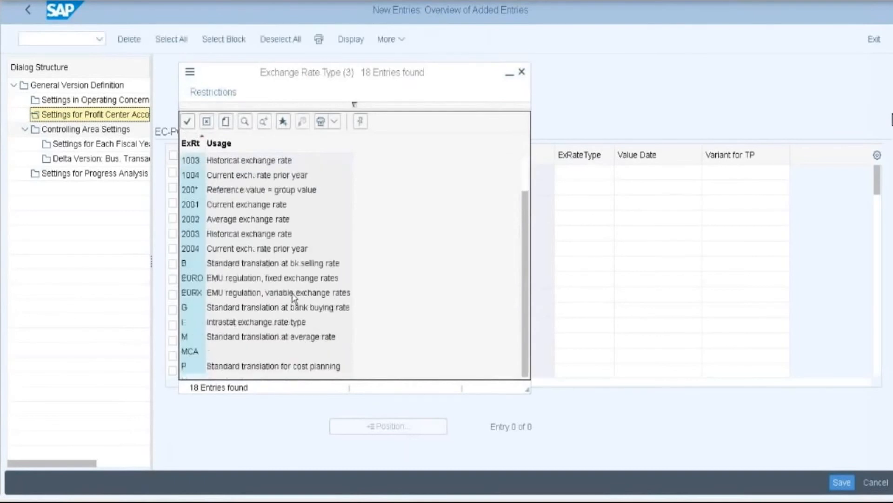
{"action": "double_click", "coordinate": [200, 338]}
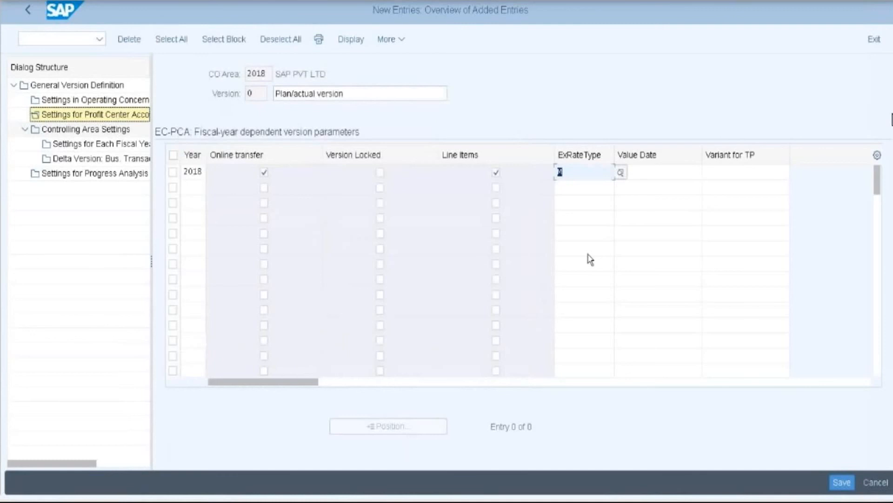
{"action": "left_click", "coordinate": [847, 484]}
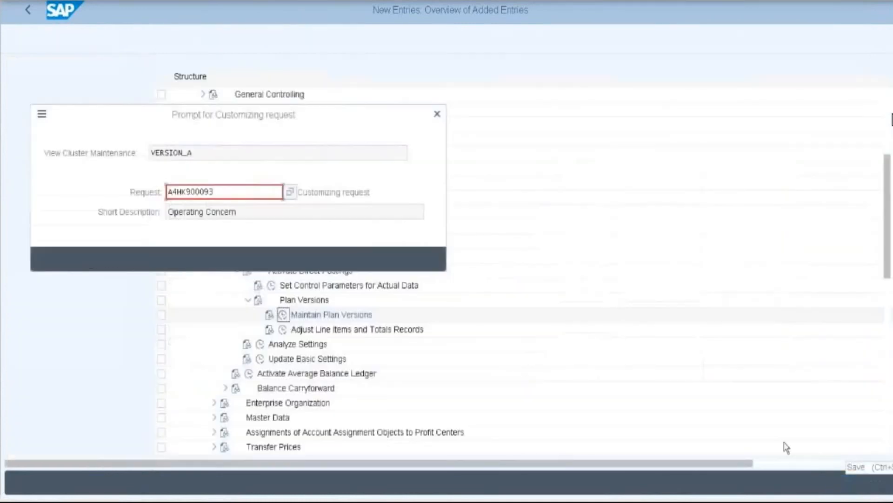
{"action": "left_click", "coordinate": [255, 258]}
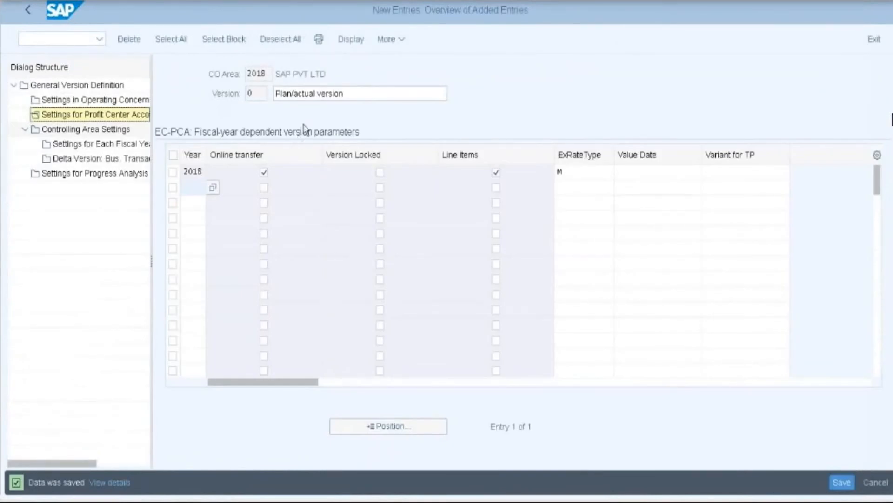
- Return to the IMG and run Define Number Ranges for Local Documents under Actual Postings > Basic Settings: Actual
{"action": "left_click", "coordinate": [28, 11]}
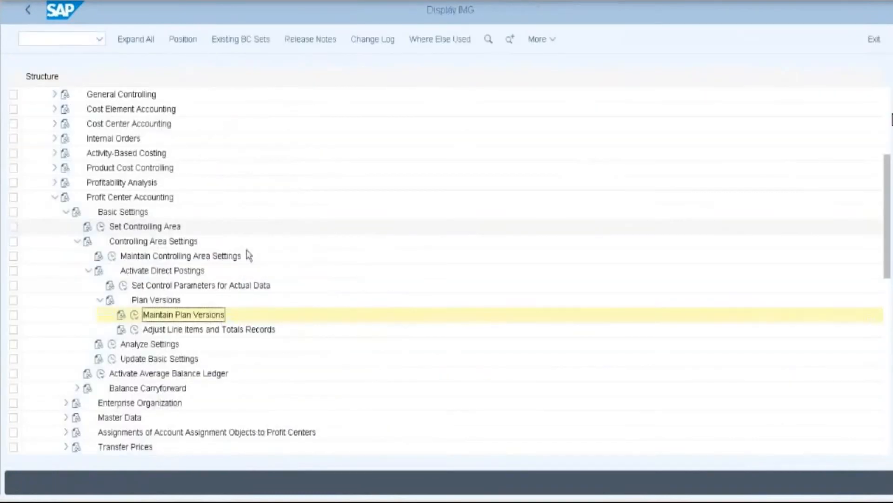
{"action": "scroll", "coordinate": [249, 255], "scroll_direction": "down", "scroll_amount": 1}
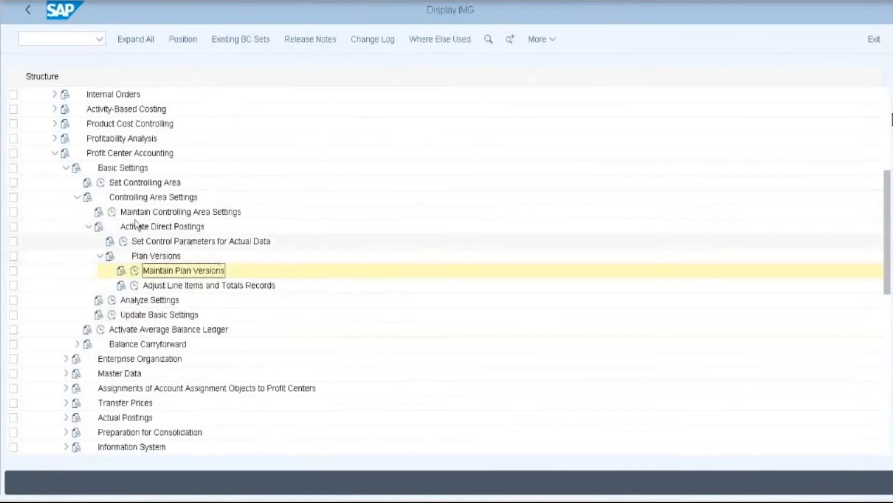
{"action": "left_click", "coordinate": [67, 170]}
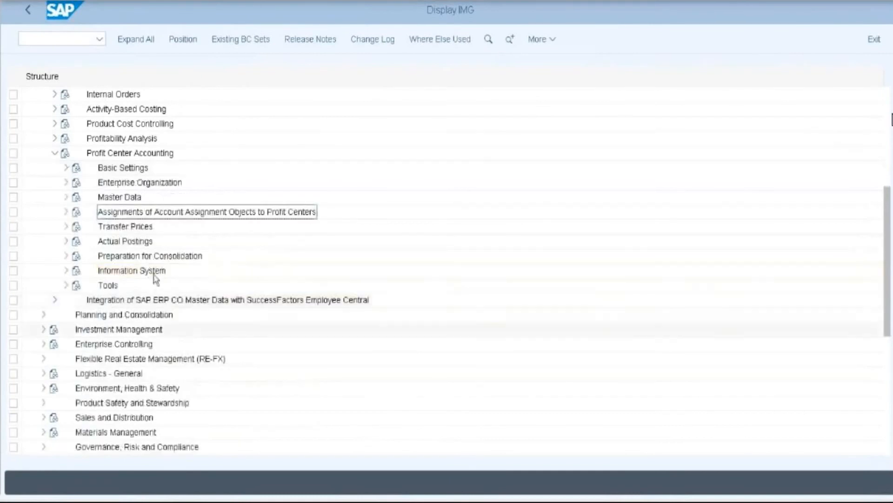
{"action": "left_click", "coordinate": [66, 242]}
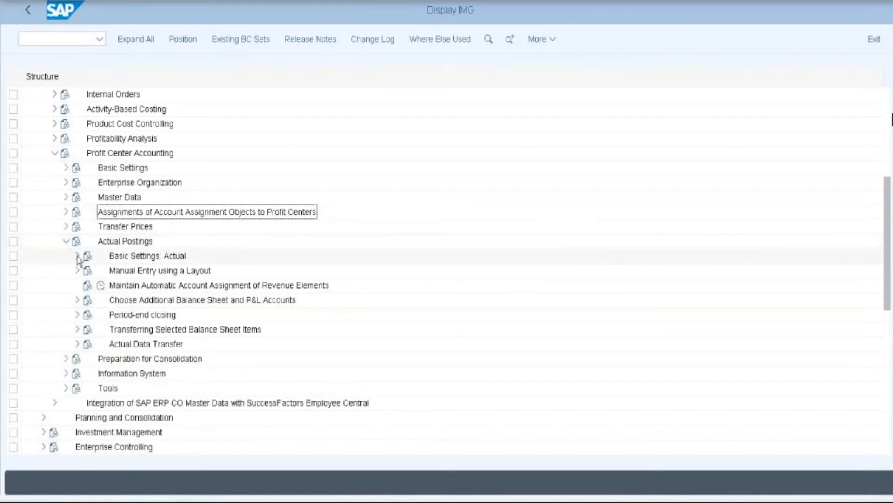
{"action": "left_click", "coordinate": [77, 257]}
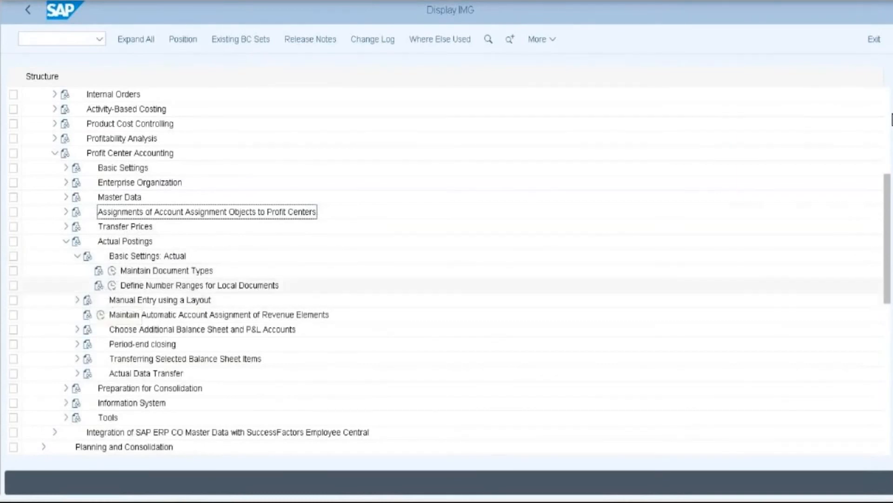
{"action": "double_click", "coordinate": [139, 285]}
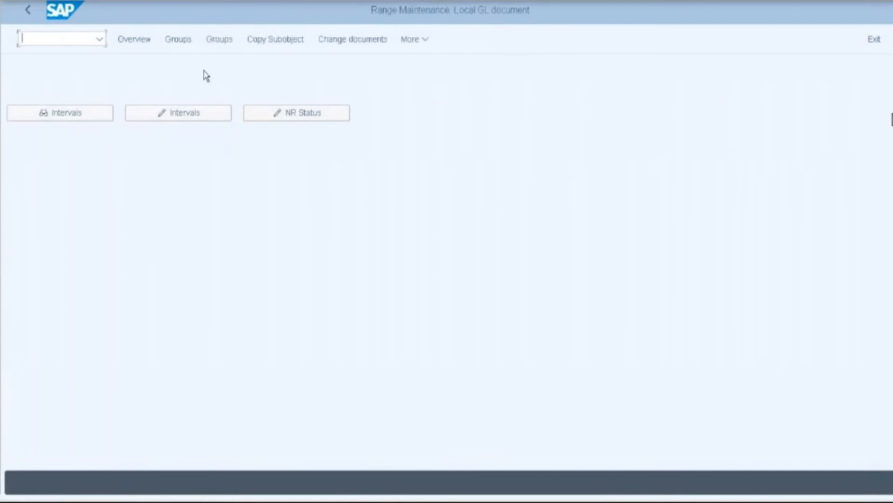
- Create a new number range group named 'OP01 Number Ranges' for company code 2018
{"action": "left_click", "coordinate": [213, 40]}
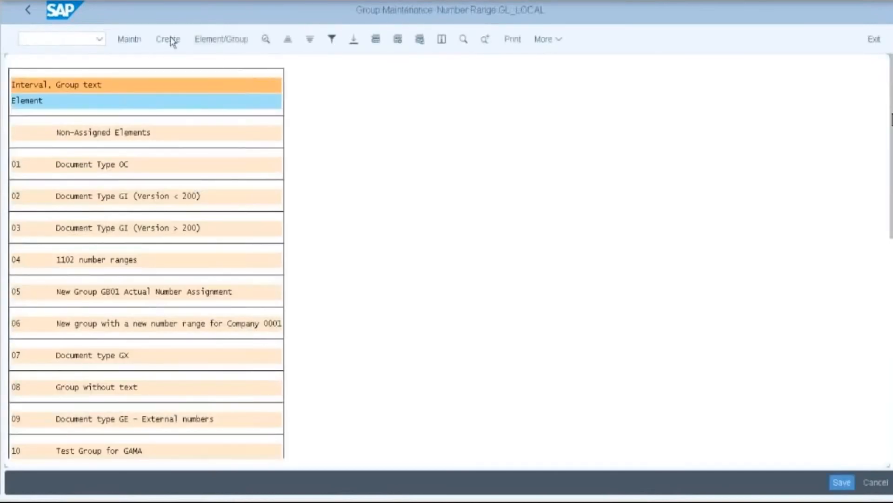
{"action": "left_click", "coordinate": [168, 39]}
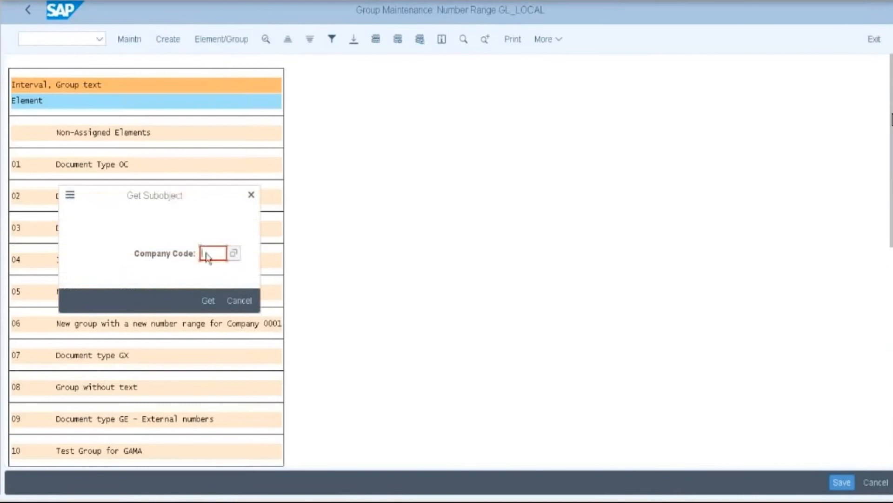
{"action": "type", "text": "2018"}
{"action": "left_click", "coordinate": [206, 300]}
{"action": "left_click", "coordinate": [112, 75]}
{"action": "type", "text": "OP"}
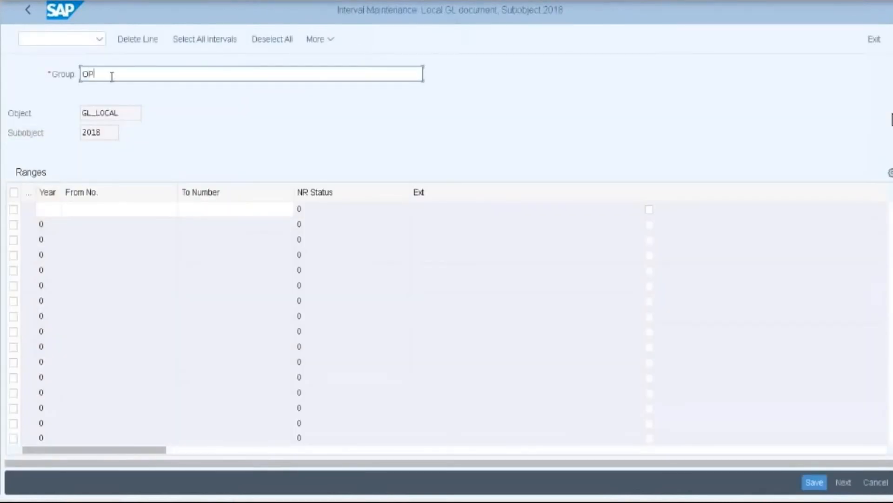
{"action": "type", "text": "01 Number Ranges"}
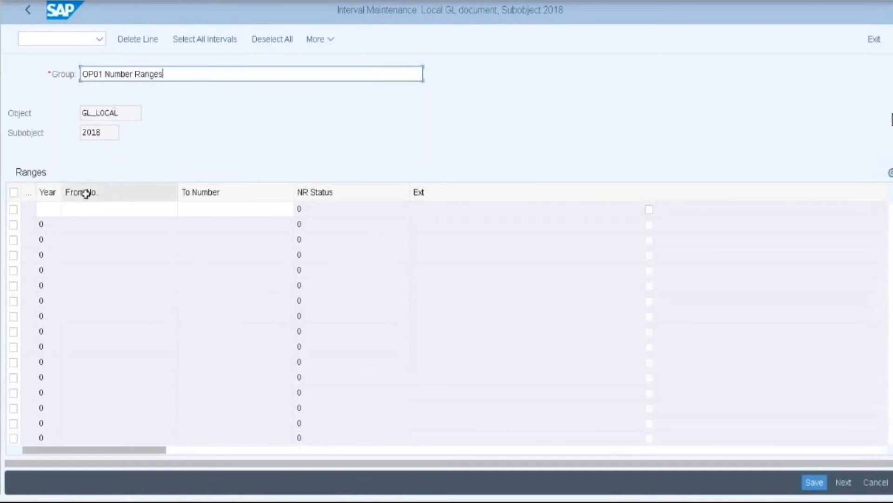
- Enter a year 2018 interval running from 1000 to 1999
{"action": "left_click", "coordinate": [47, 215]}
{"action": "type", "text": "2018"}
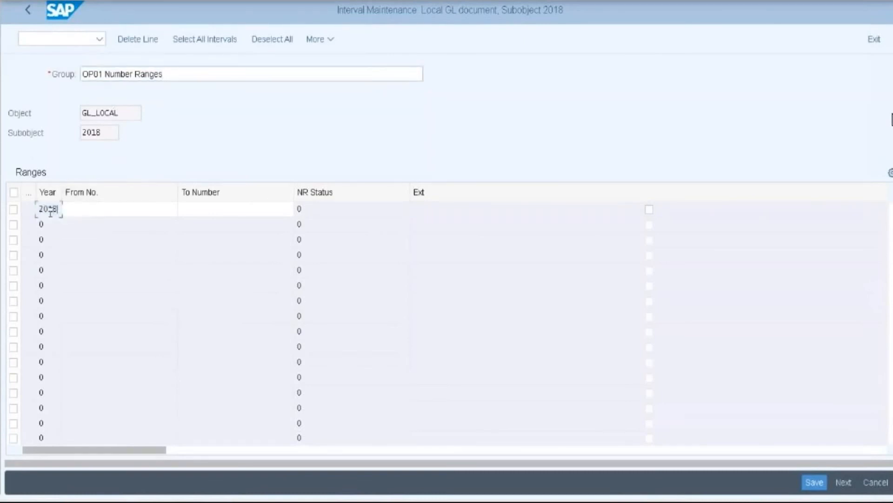
{"action": "left_click", "coordinate": [77, 209]}
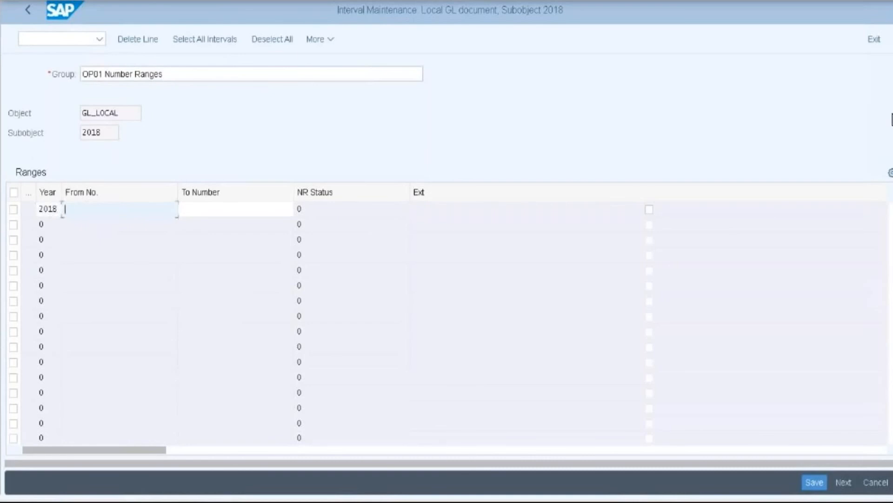
{"action": "type", "text": "100"}
{"action": "left_click", "coordinate": [122, 231]}
{"action": "key", "text": "BackSpace"}
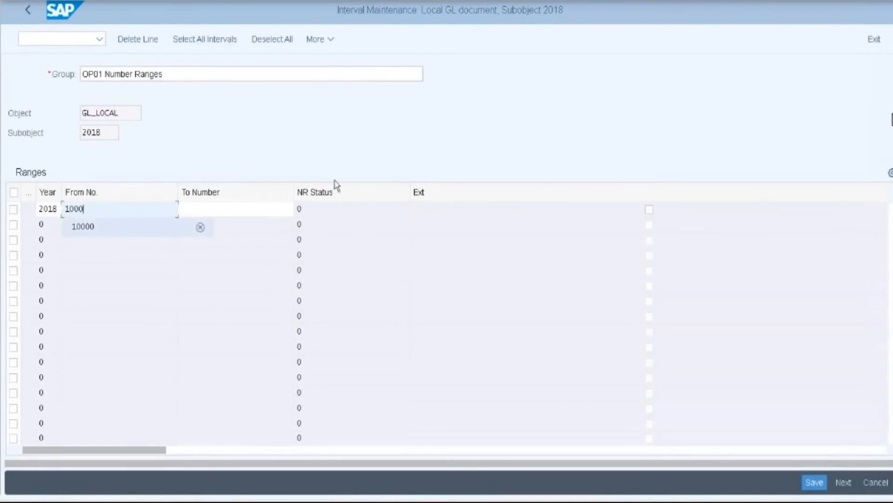
{"action": "left_click", "coordinate": [265, 208]}
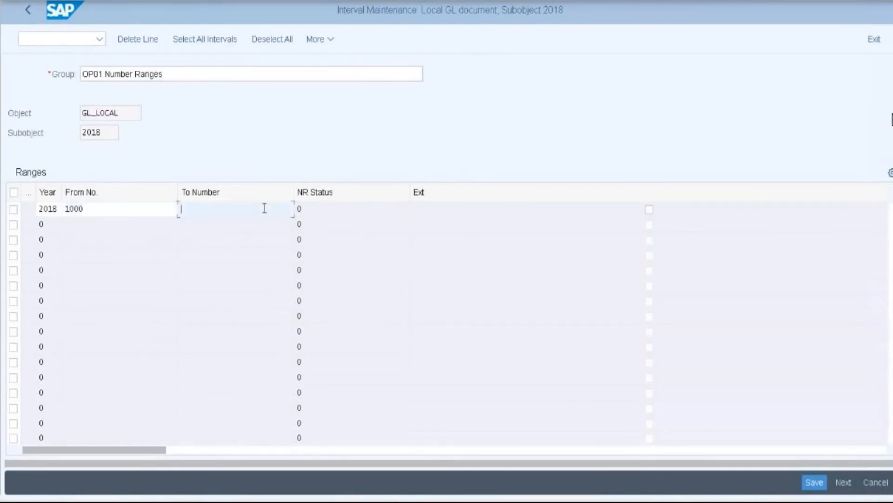
{"action": "type", "text": "1999"}
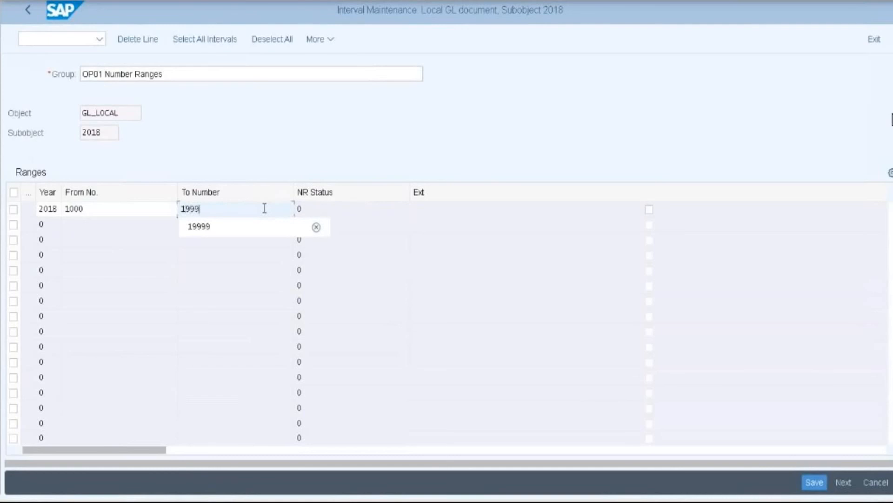
{"action": "key", "text": "Return"}
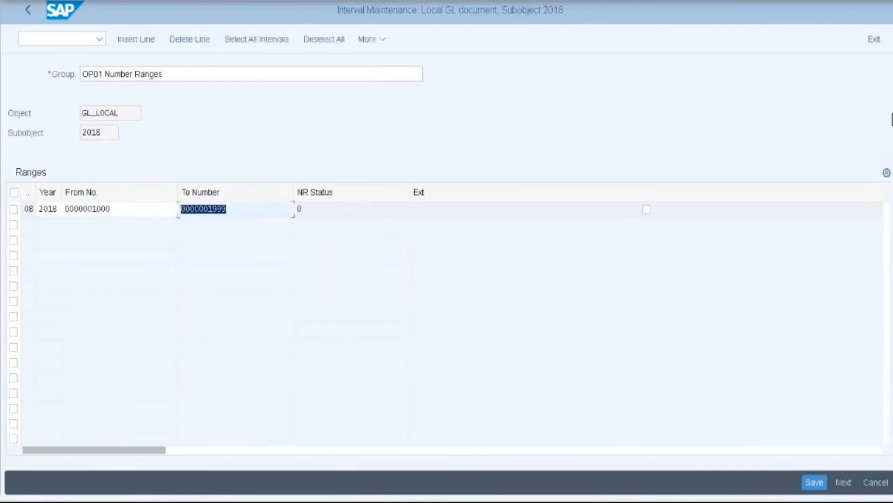
- Save the interval, acknowledge the transport notice, and back out to the IMG structure
{"action": "left_click", "coordinate": [814, 484]}
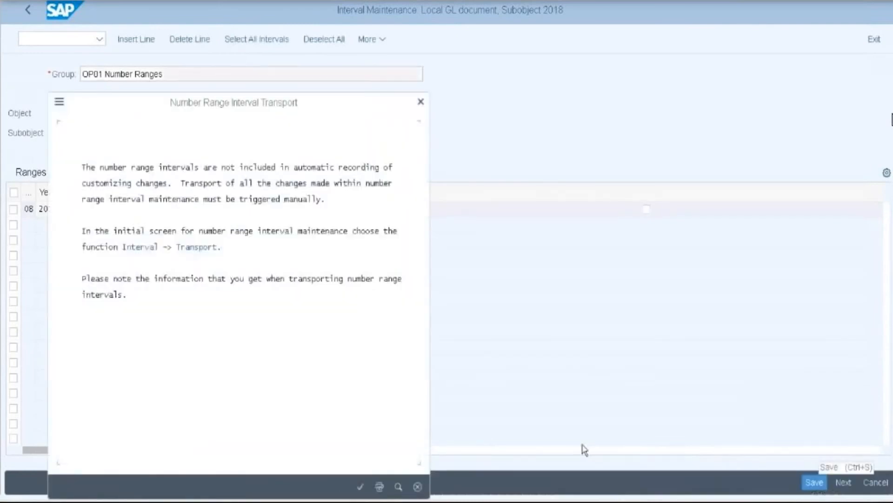
{"action": "left_click", "coordinate": [360, 486]}
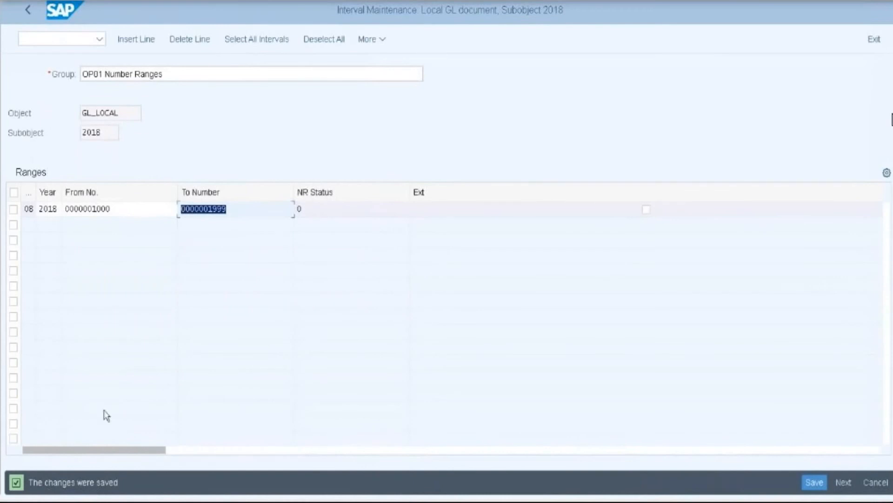
{"action": "left_click", "coordinate": [29, 8]}
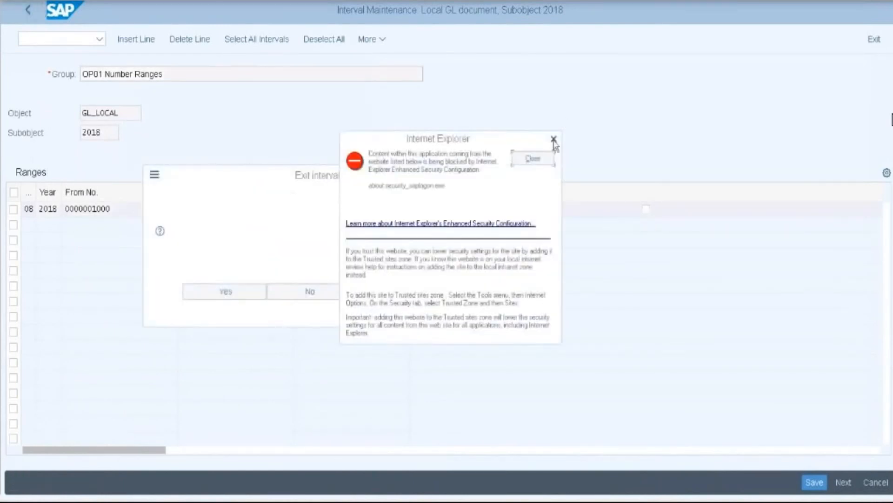
{"action": "left_click", "coordinate": [237, 288]}
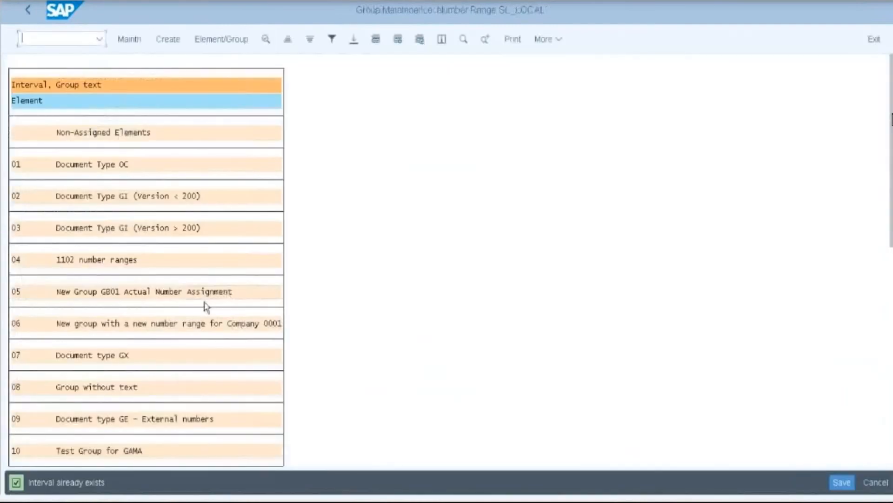
{"action": "left_click", "coordinate": [30, 11]}
{"action": "left_click", "coordinate": [39, 12]}
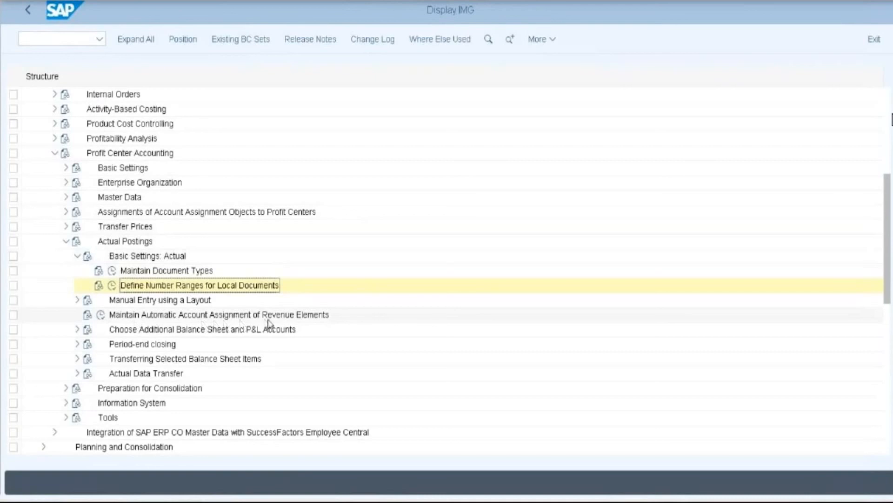
- Open Maintain Automatic Account Assignment of Revenue Elements and start a new entry for company code 2018
{"action": "left_click", "coordinate": [101, 315]}
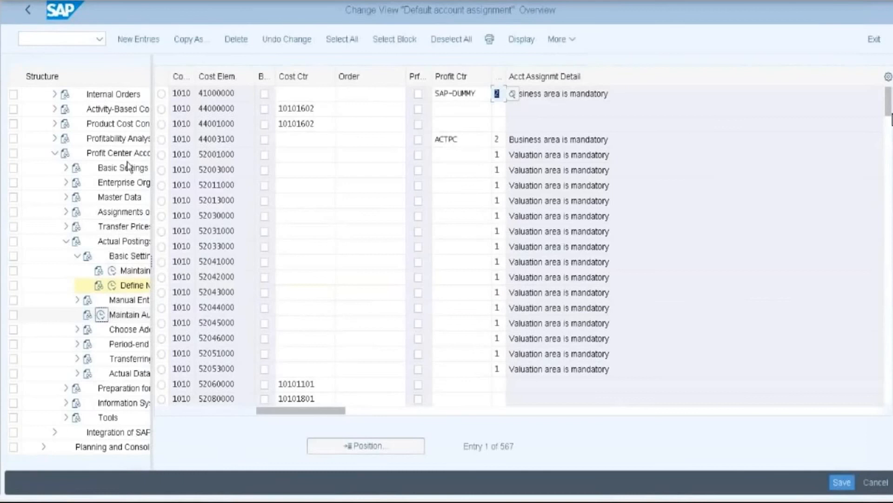
{"action": "left_click", "coordinate": [148, 39]}
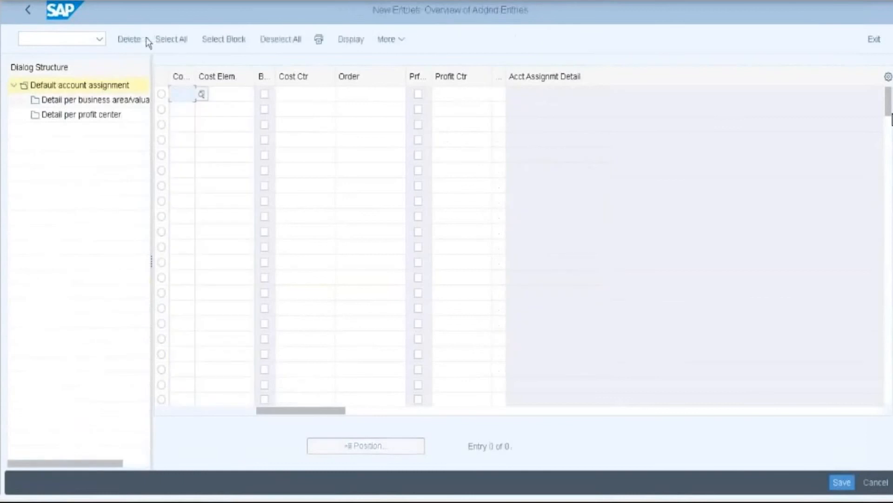
{"action": "left_click", "coordinate": [178, 95]}
{"action": "type", "text": "201"}
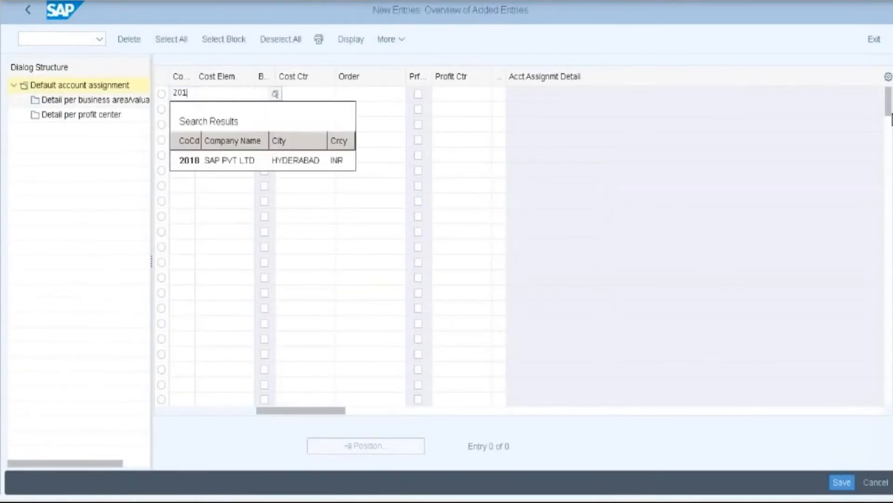
{"action": "type", "text": "8"}
{"action": "left_click", "coordinate": [198, 160]}
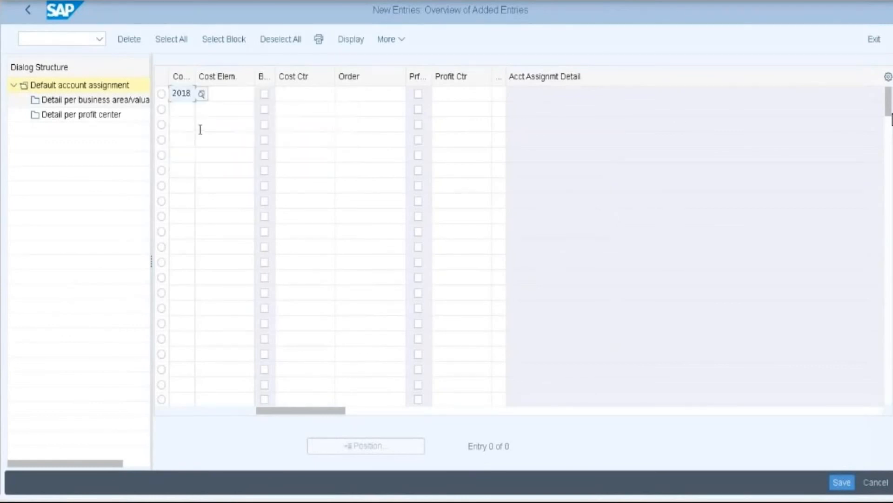
- Pick cost element 300000 from the search help
{"action": "left_click", "coordinate": [234, 95]}
{"action": "left_click", "coordinate": [261, 95]}
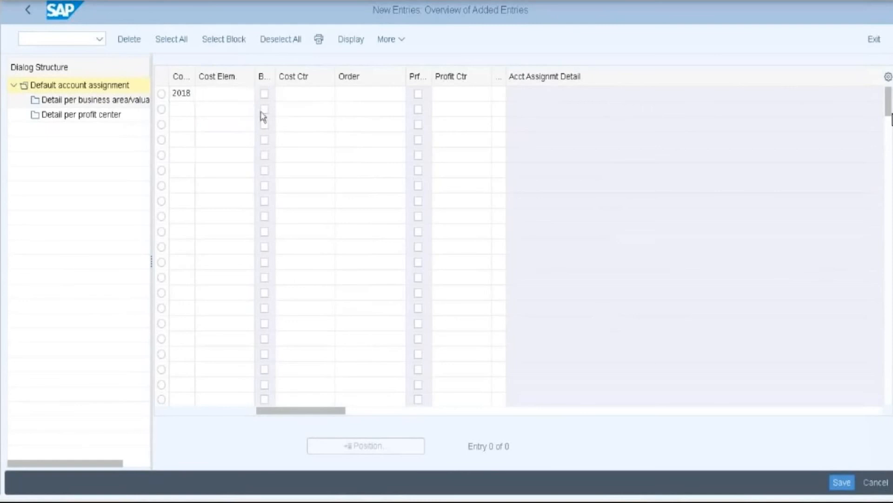
{"action": "key", "text": "Return"}
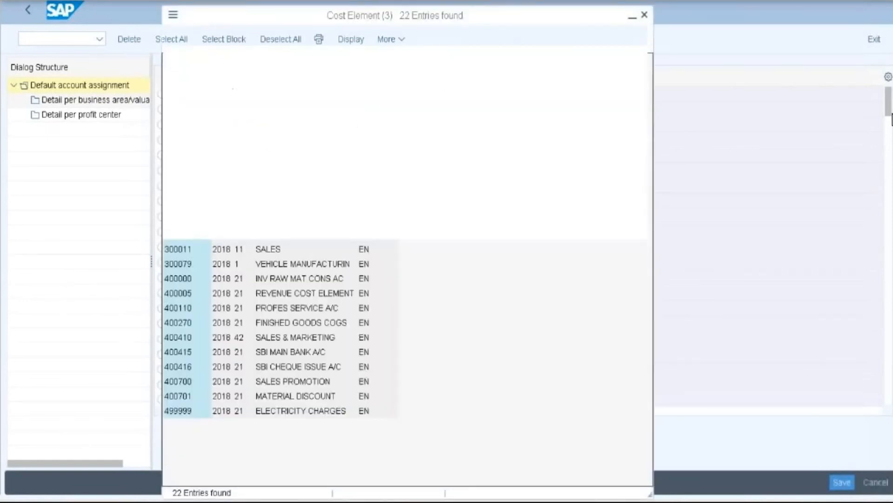
{"action": "double_click", "coordinate": [181, 105]}
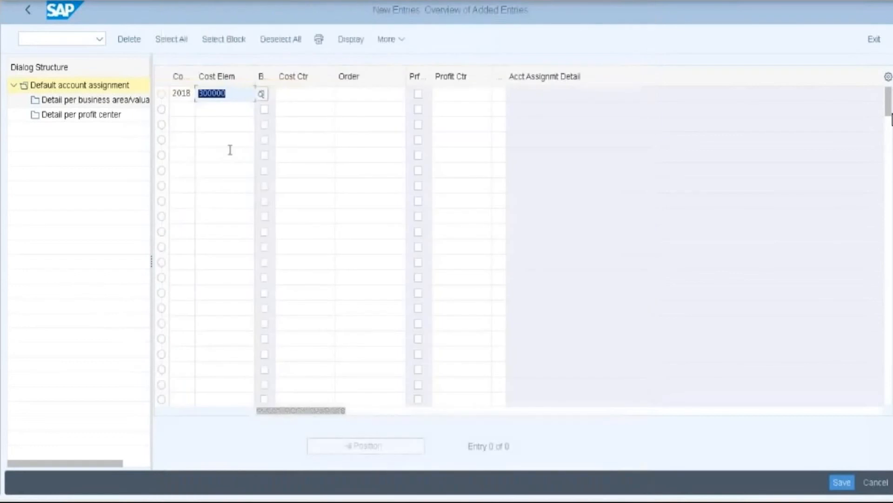
- Choose profit center 2018PC from controlling area 2018's search results
{"action": "left_click", "coordinate": [442, 94]}
{"action": "left_click", "coordinate": [505, 97]}
{"action": "left_click", "coordinate": [470, 91]}
{"action": "left_click", "coordinate": [499, 94]}
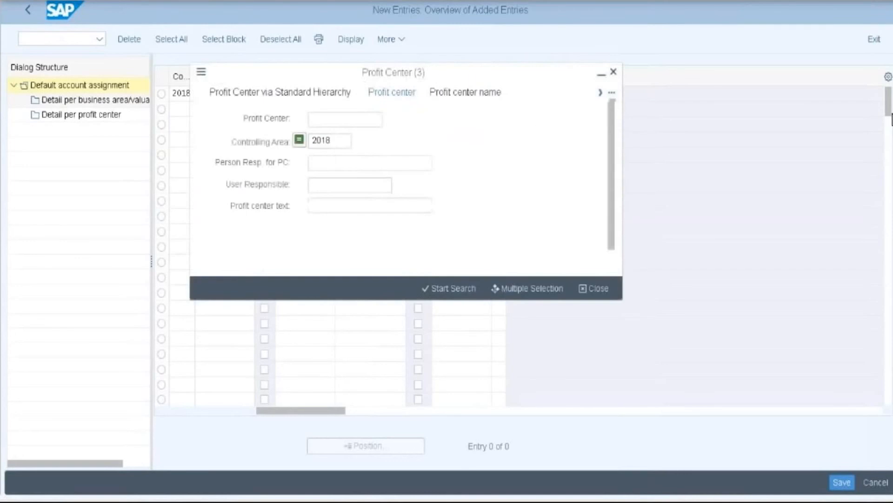
{"action": "left_click", "coordinate": [448, 288]}
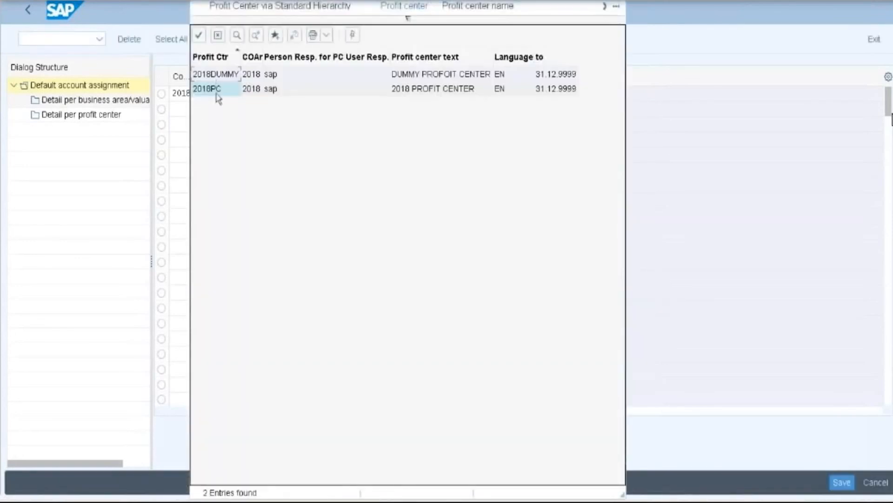
{"action": "double_click", "coordinate": [217, 91]}
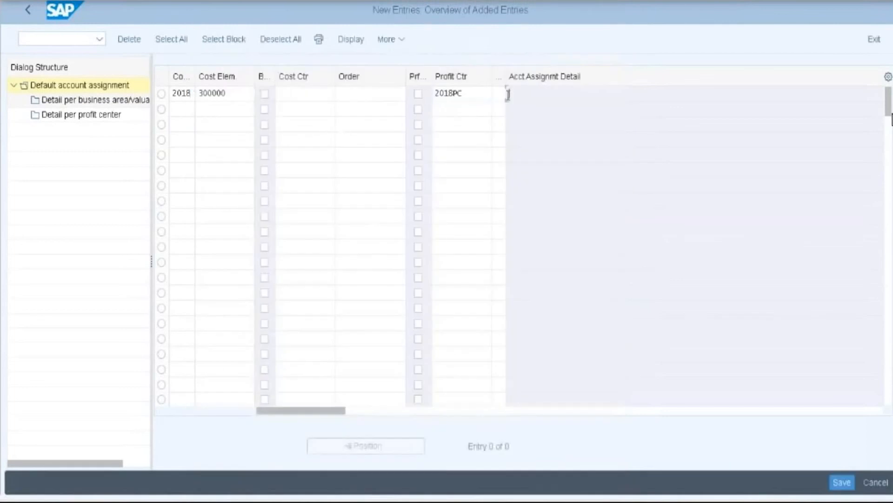
- Set account assignment detail 2 (business area mandatory), confirm the entry, and skip the duplicate-key error
{"action": "left_click_drag", "start_coordinate": [505, 76], "coordinate": [574, 95]}
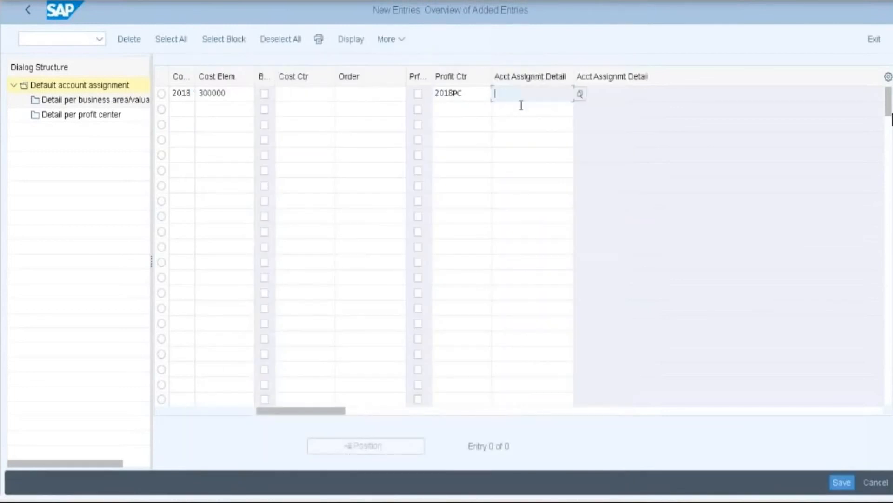
{"action": "left_click", "coordinate": [580, 96]}
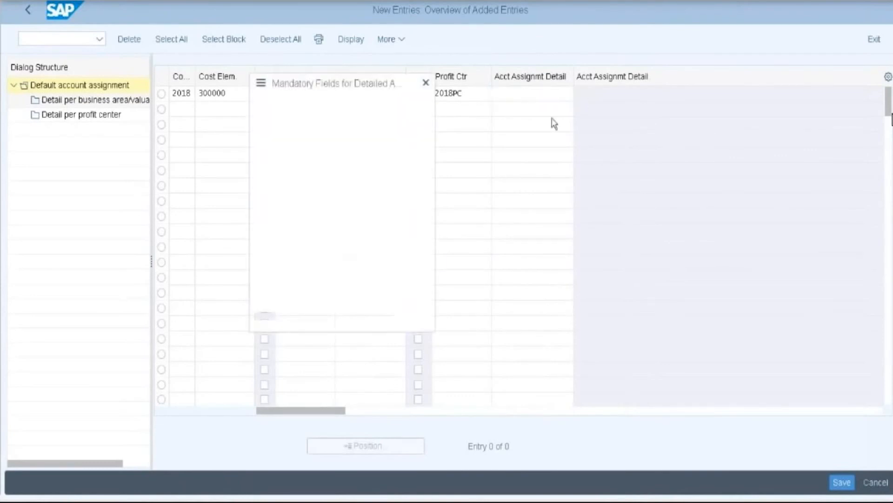
{"action": "left_click", "coordinate": [270, 159]}
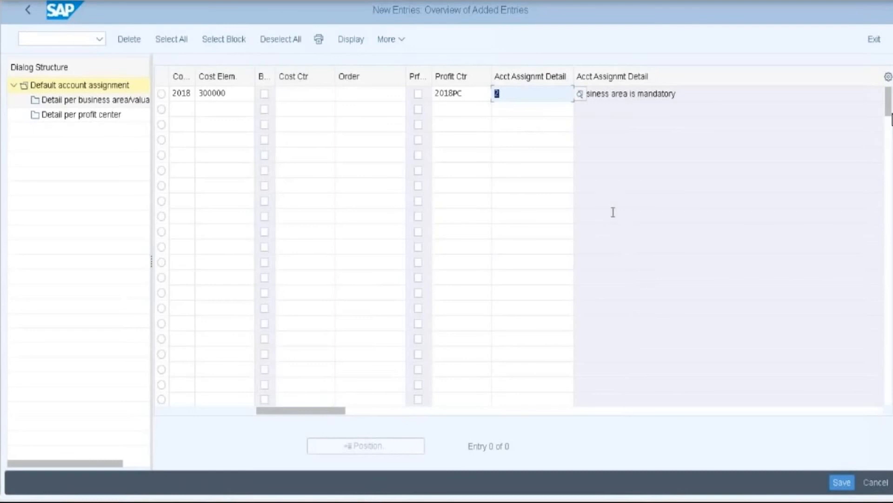
{"action": "key", "text": "Return"}
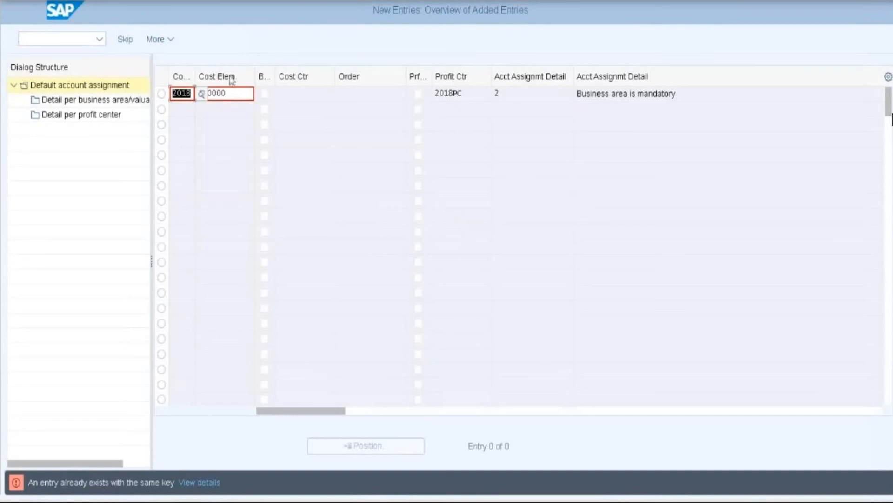
{"action": "left_click", "coordinate": [130, 40]}
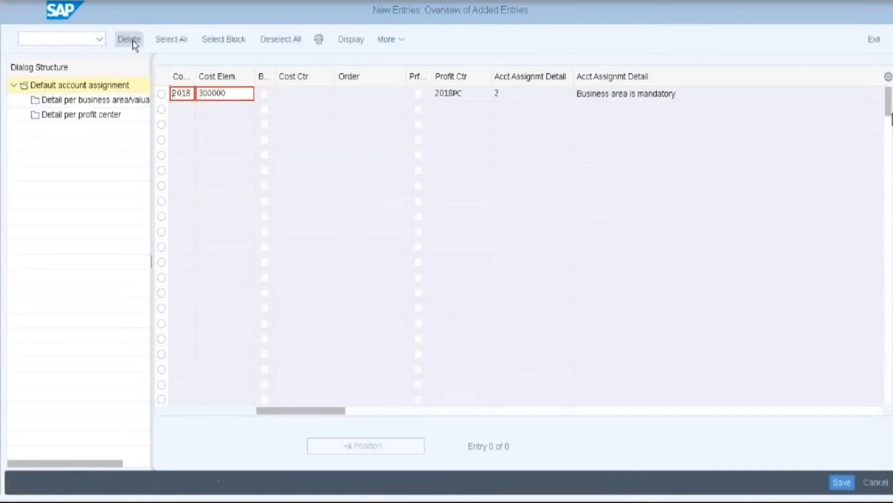
- Delete the duplicate new row, return to the overview, and use Position to look up company code entries
{"action": "left_click", "coordinate": [132, 40]}
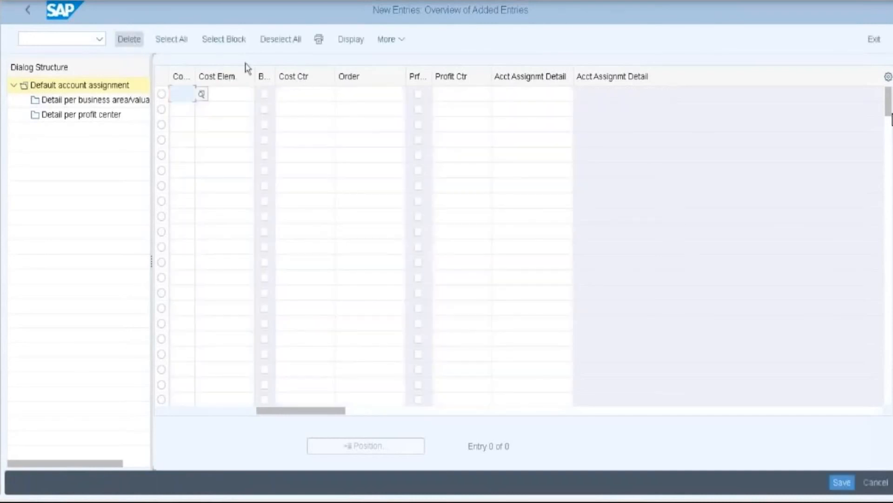
{"action": "left_click", "coordinate": [21, 10]}
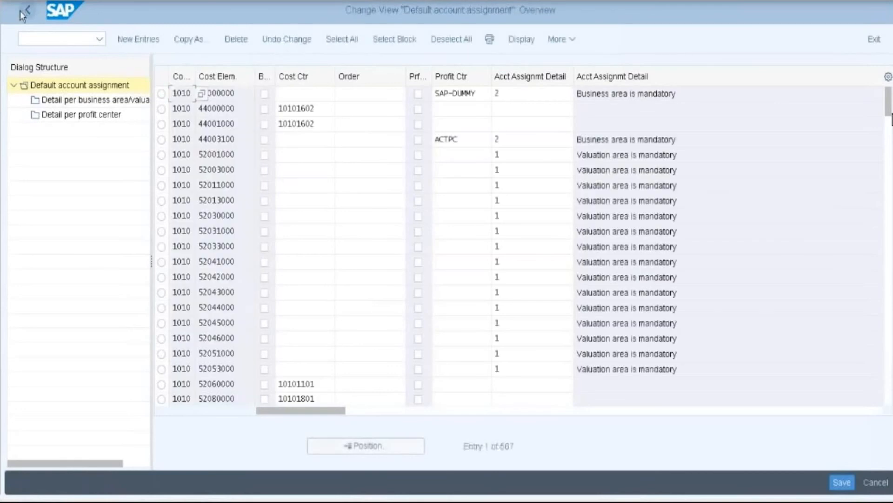
{"action": "left_click", "coordinate": [350, 440]}
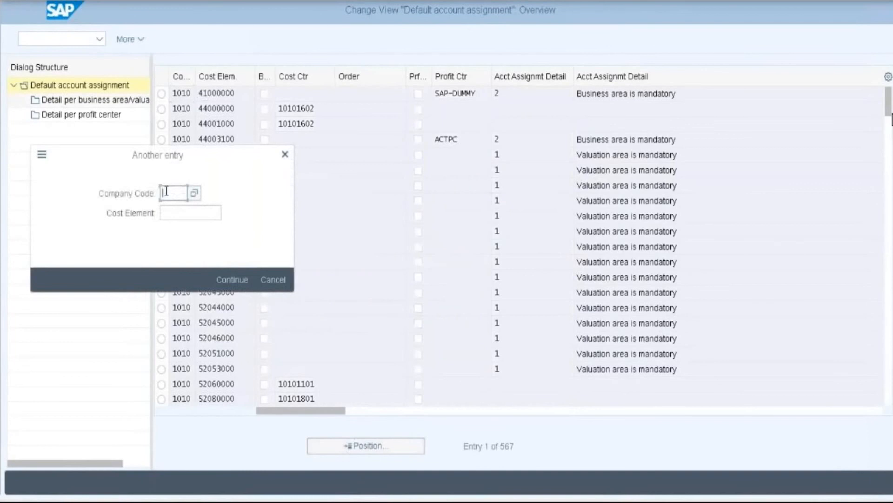
{"action": "type", "text": "1010"}
{"action": "key", "text": "Return"}
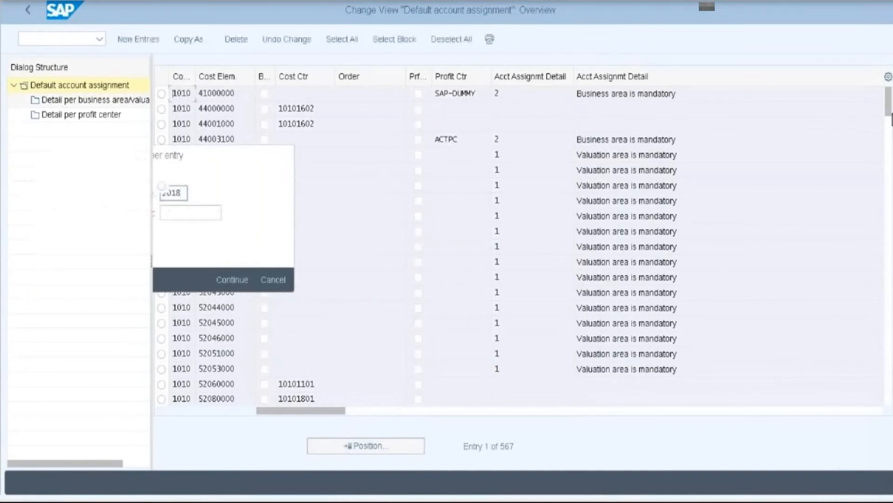
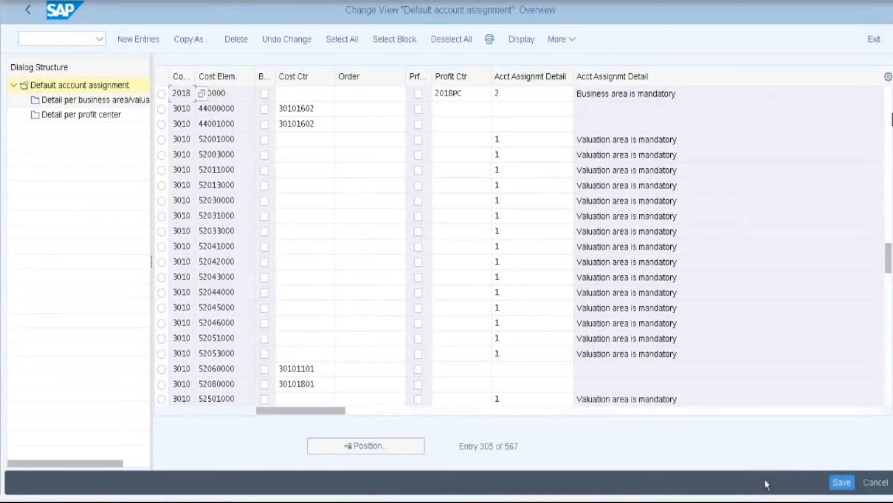
- Open the business area detail for the 2018 / 2018PC entry, showing business area 1181 → 2018DUMMY
{"action": "left_click", "coordinate": [161, 94]}
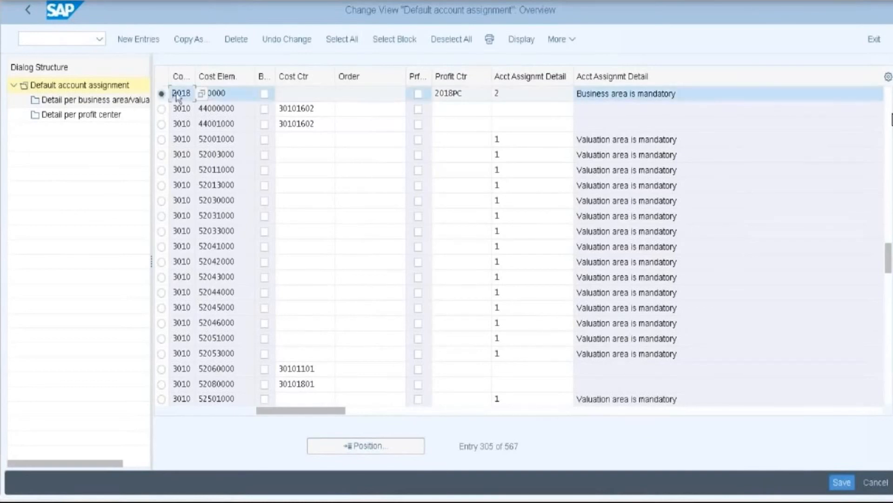
{"action": "double_click", "coordinate": [98, 105]}
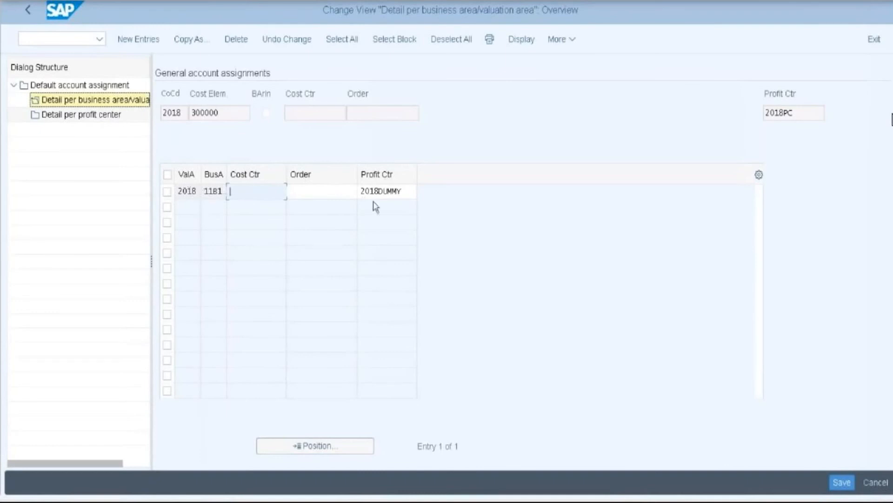
- Save the business area 1181 / 2018DUMMY detail and exit to the Display IMG tree
{"action": "left_click", "coordinate": [843, 483]}
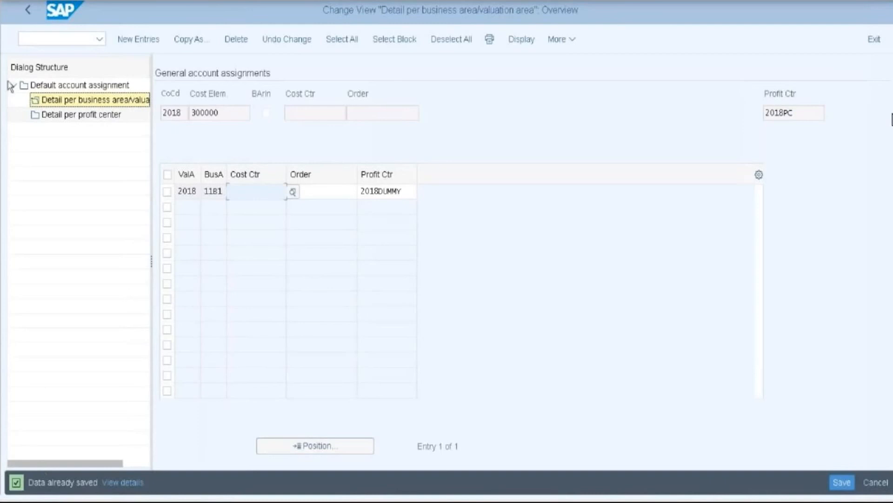
{"action": "left_click", "coordinate": [29, 10]}
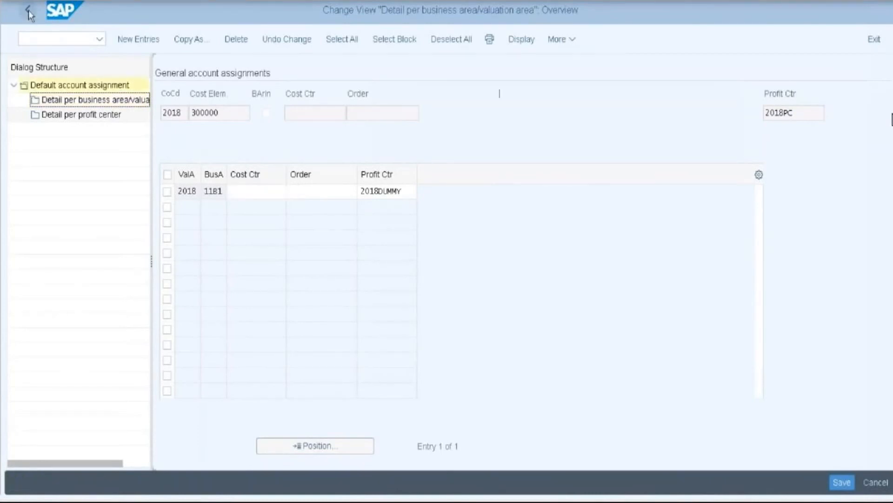
{"action": "left_click", "coordinate": [868, 45]}
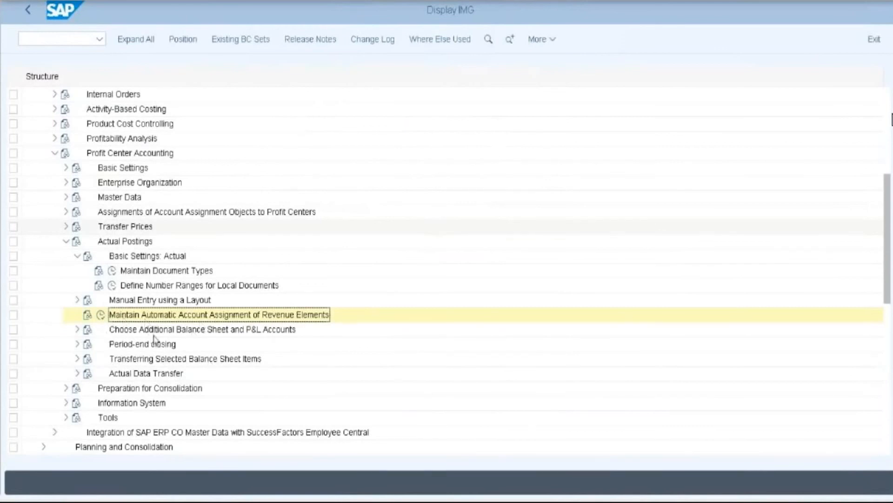
- Run Choose Accounts under Choose Additional Balance Sheet and P&L Accounts and start a new entry
{"action": "left_click", "coordinate": [78, 330]}
{"action": "scroll", "coordinate": [302, 340], "scroll_direction": "down", "scroll_amount": 1}
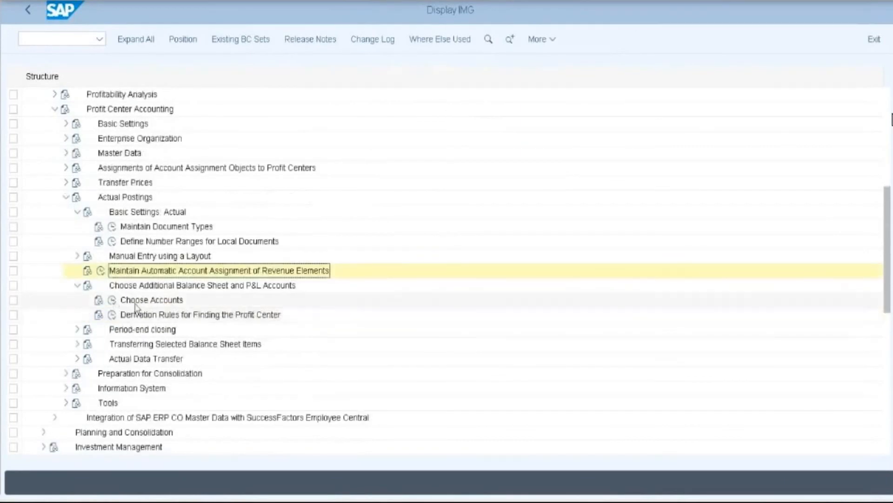
{"action": "left_click", "coordinate": [114, 304]}
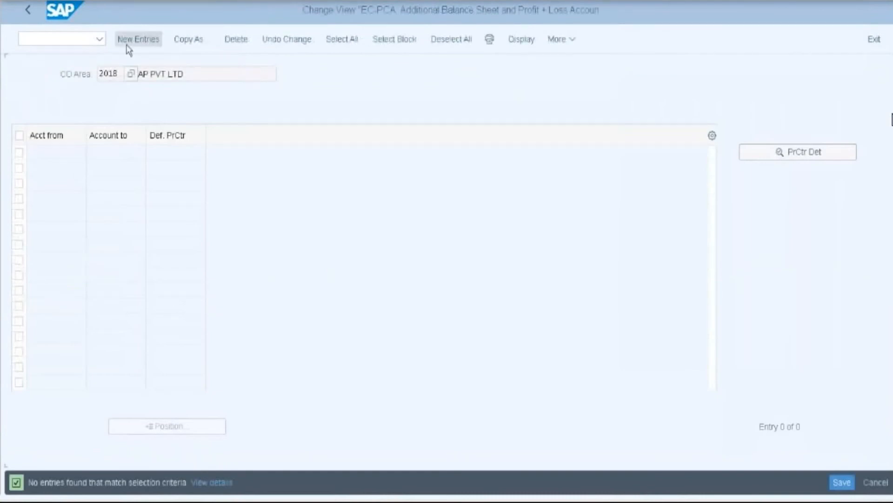
{"action": "left_click", "coordinate": [128, 42]}
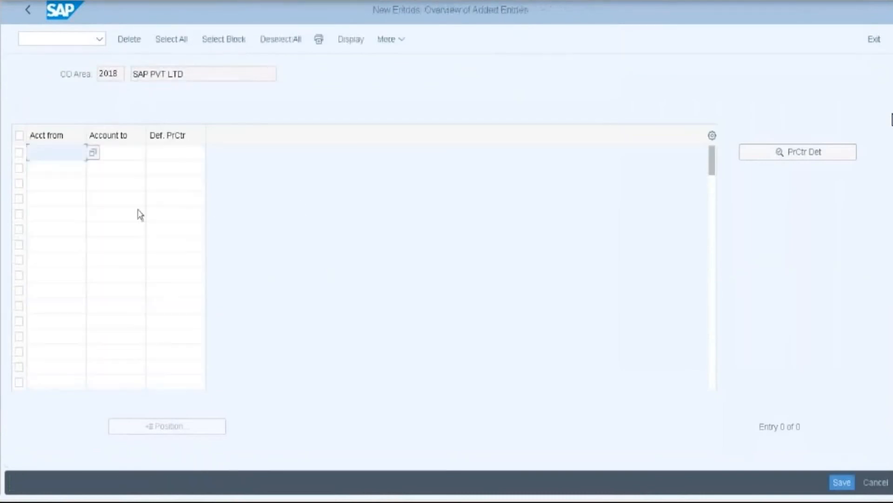
- Set the account range from 300011 to 300011 using the value lists
{"action": "left_click", "coordinate": [58, 153]}
{"action": "left_click", "coordinate": [92, 155]}
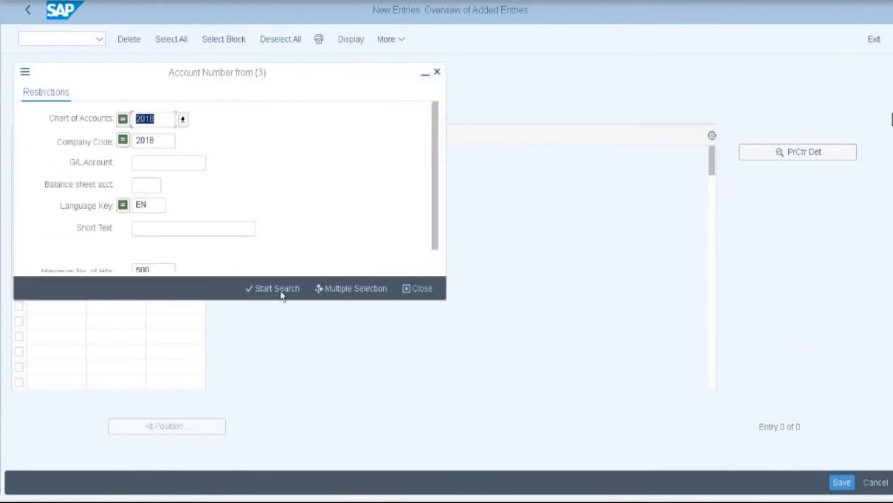
{"action": "left_click", "coordinate": [277, 288]}
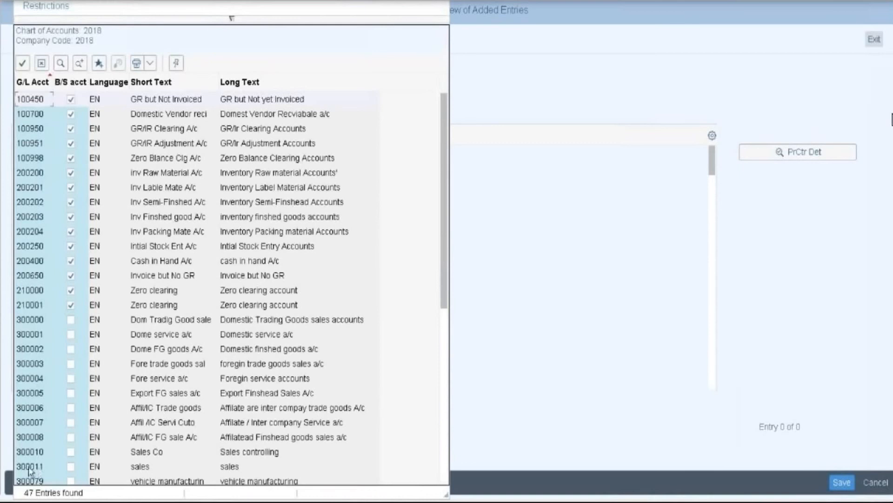
{"action": "double_click", "coordinate": [29, 467]}
{"action": "left_click", "coordinate": [125, 153]}
{"action": "left_click", "coordinate": [153, 153]}
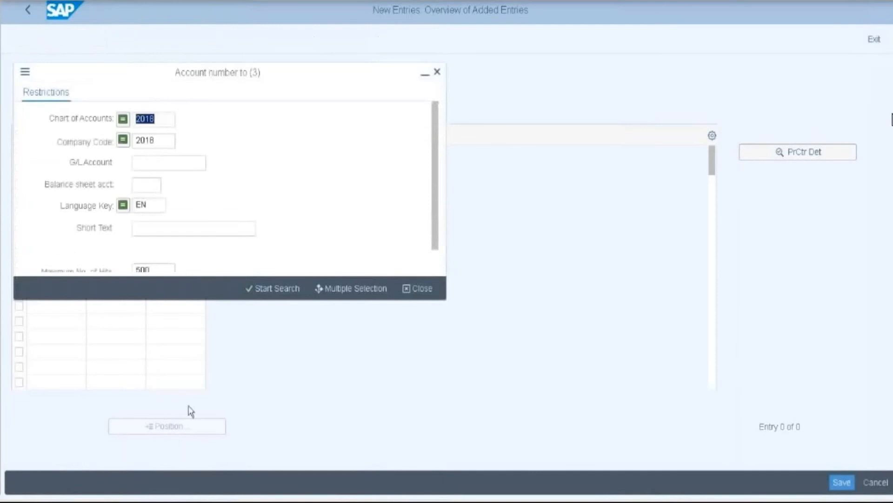
{"action": "left_click", "coordinate": [264, 289]}
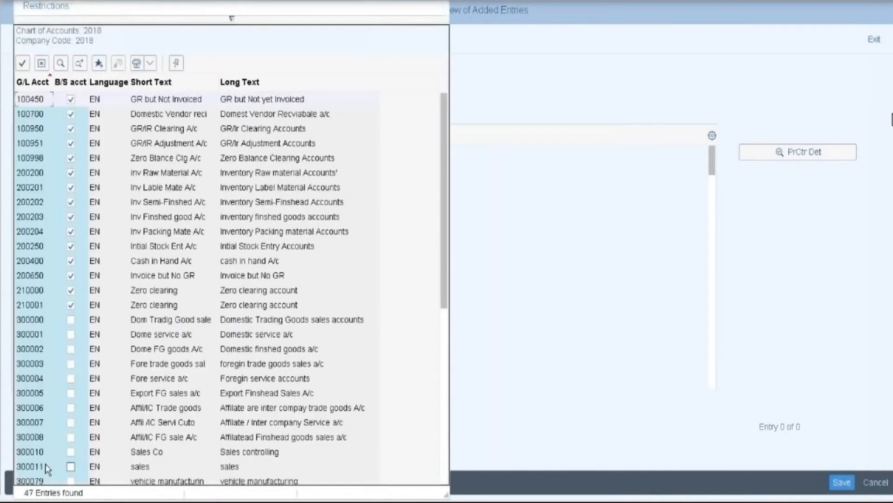
{"action": "double_click", "coordinate": [46, 467]}
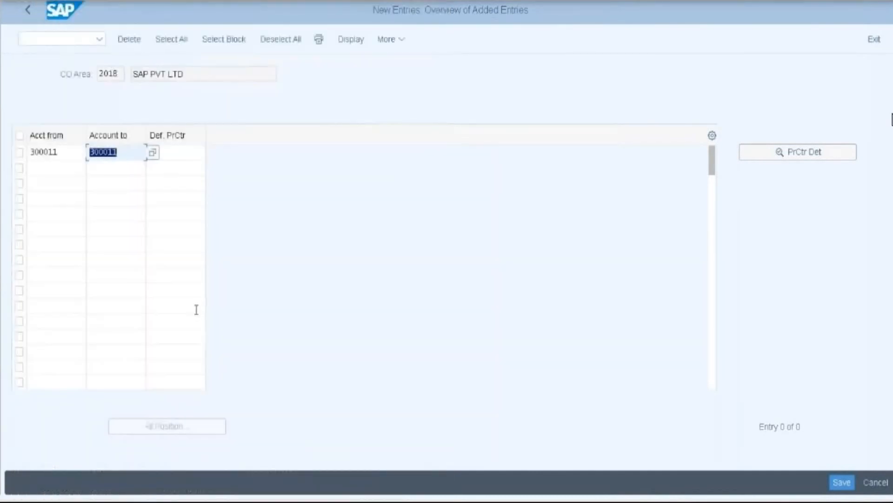
- Assign default profit center 2018PC, confirm the entry, and open profit center determination
{"action": "left_click", "coordinate": [169, 153]}
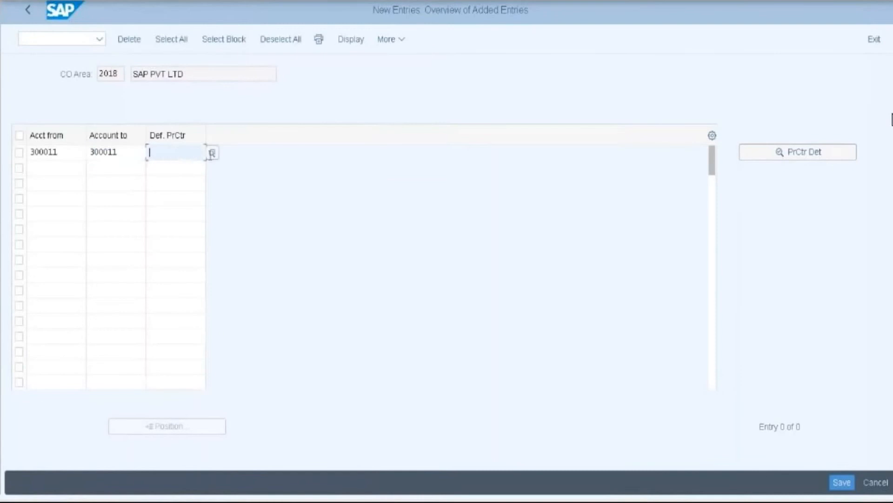
{"action": "left_click", "coordinate": [212, 153]}
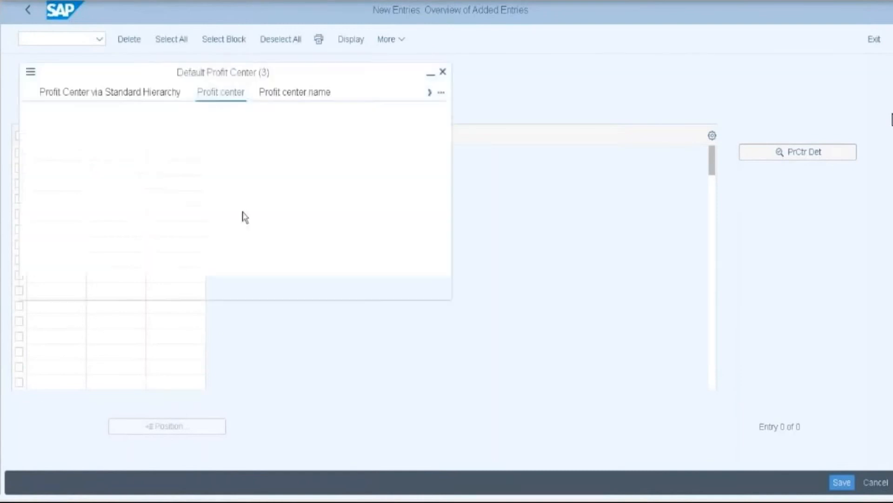
{"action": "left_click", "coordinate": [279, 288]}
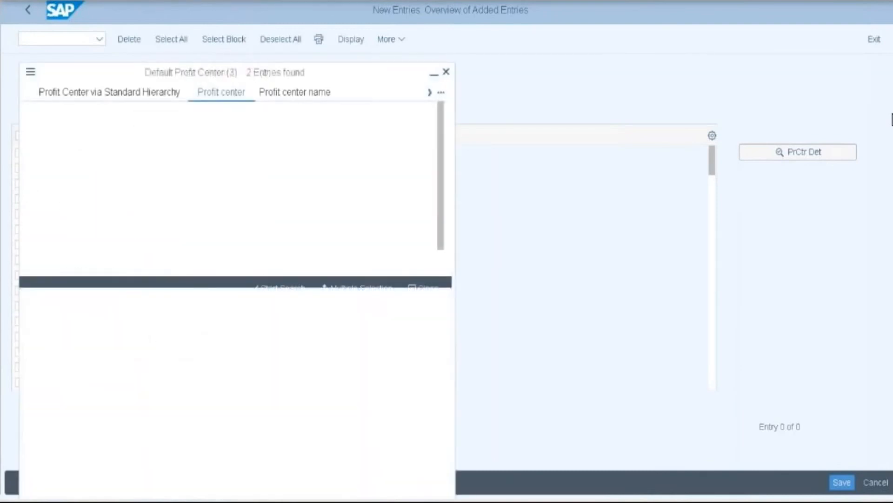
{"action": "double_click", "coordinate": [60, 88]}
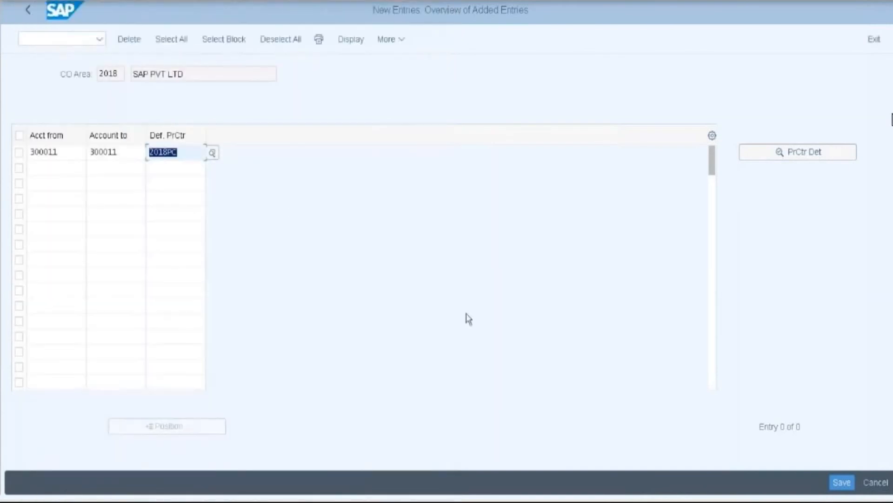
{"action": "key", "text": "Return"}
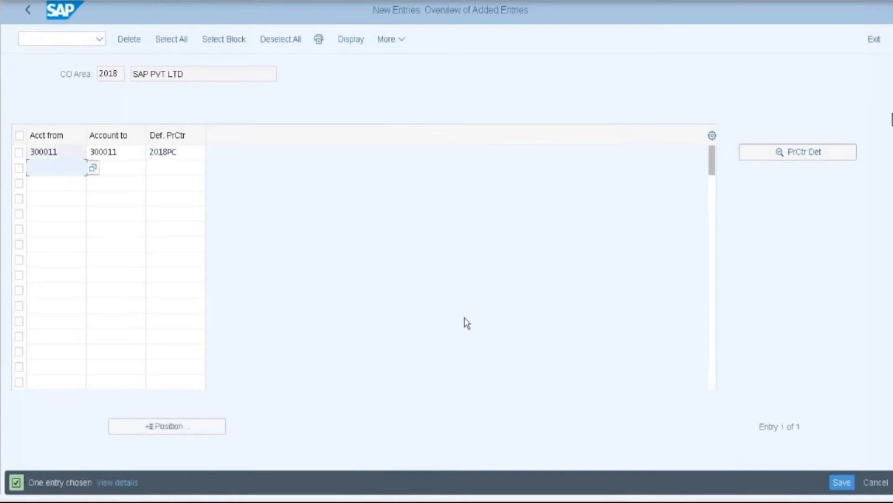
{"action": "left_click", "coordinate": [800, 155]}
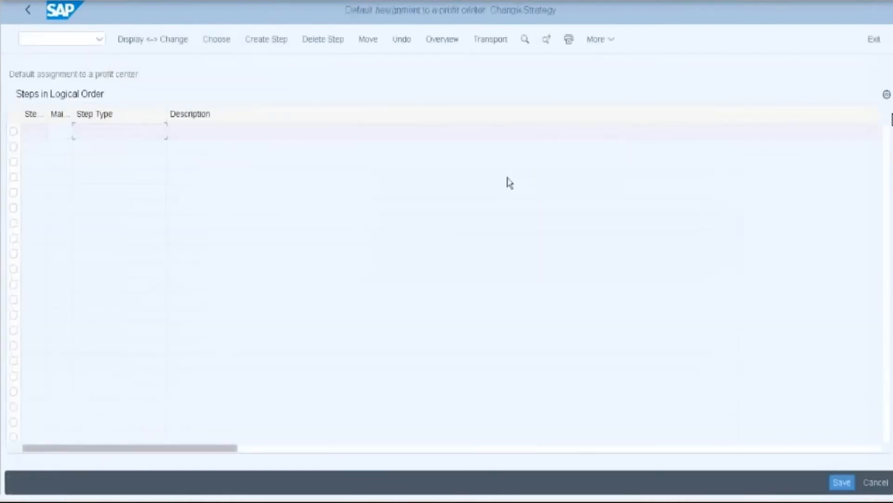
- Add a strategy step described as 'Derivation rule for profit center'
{"action": "left_click", "coordinate": [272, 41]}
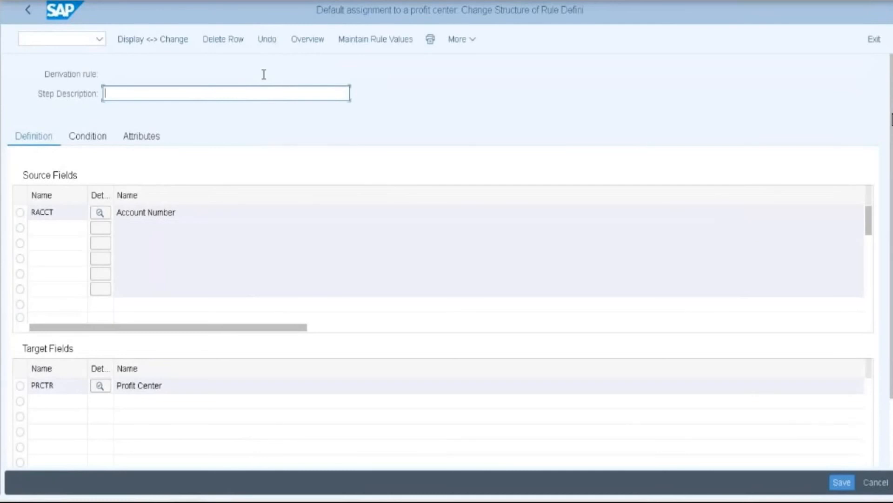
{"action": "type", "text": "Derivat"}
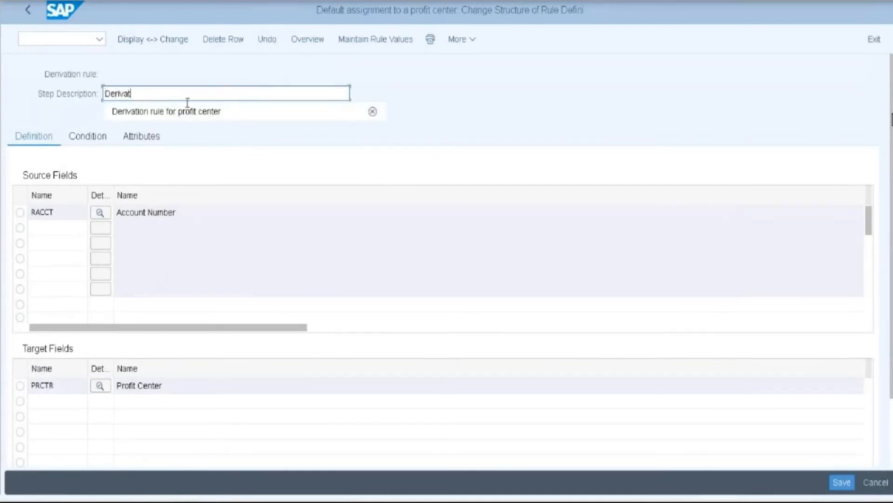
{"action": "left_click", "coordinate": [187, 112]}
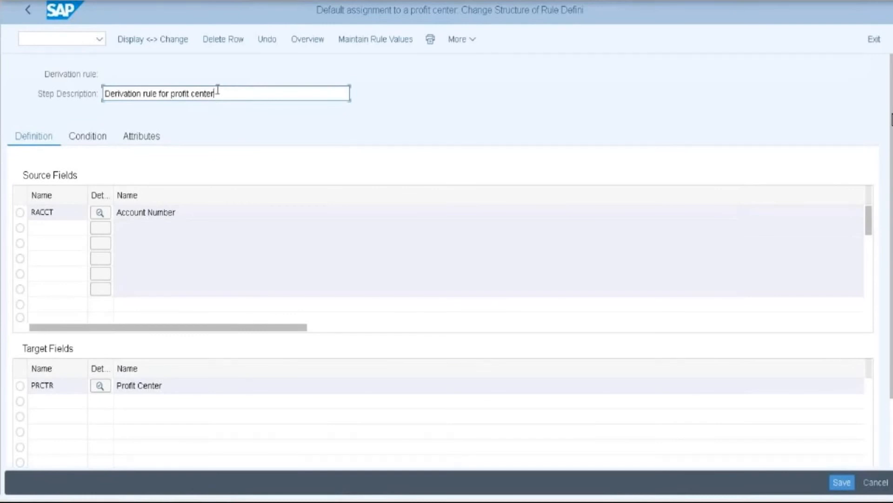
- Add Company Code (BUKRS) and Business Area (GSBER) as source fields and save the rule structure
{"action": "left_click", "coordinate": [52, 234]}
{"action": "left_click", "coordinate": [99, 230]}
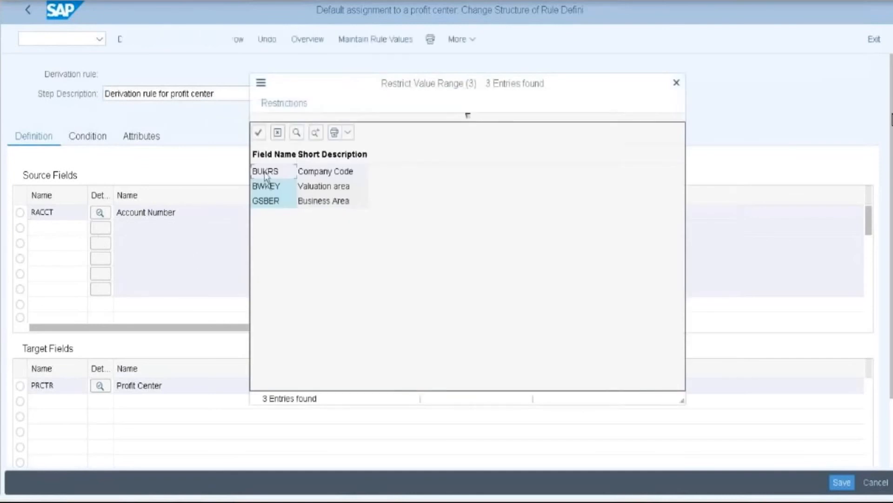
{"action": "double_click", "coordinate": [273, 175]}
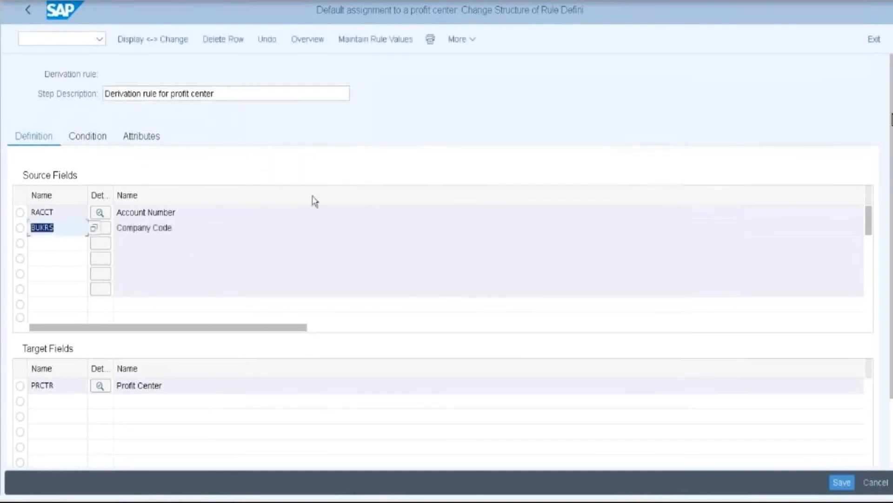
{"action": "left_click", "coordinate": [65, 242]}
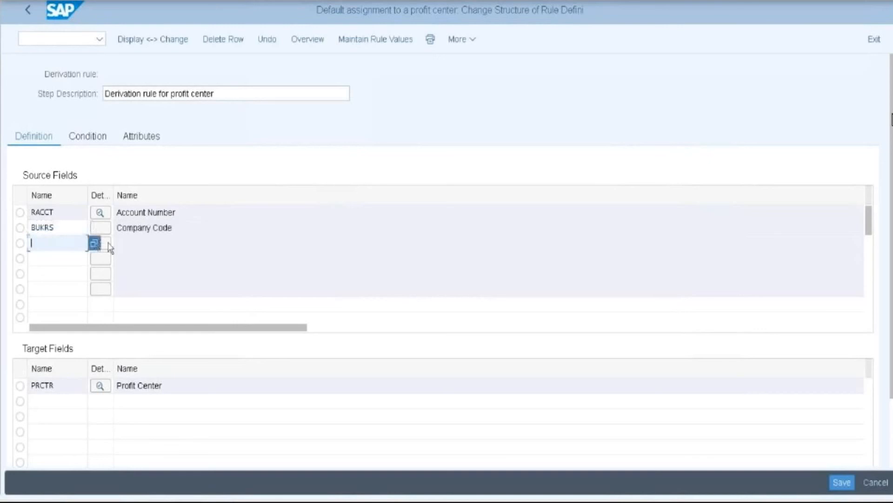
{"action": "key", "text": "F4"}
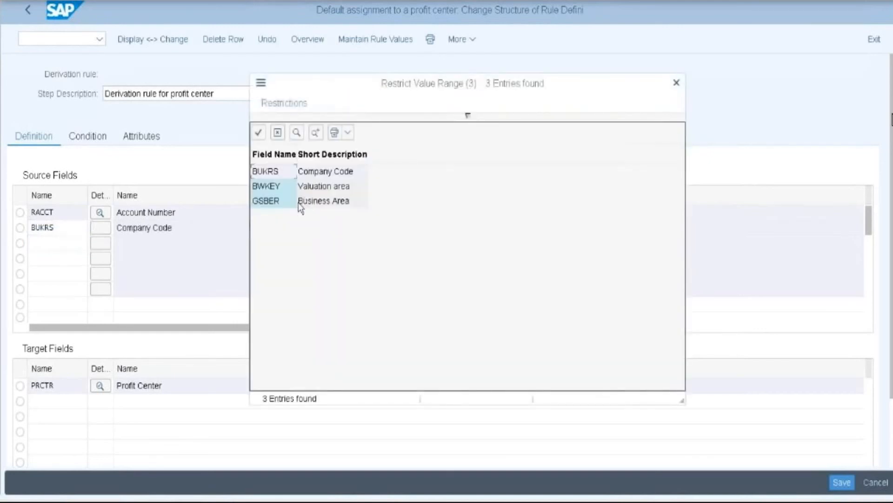
{"action": "double_click", "coordinate": [300, 202]}
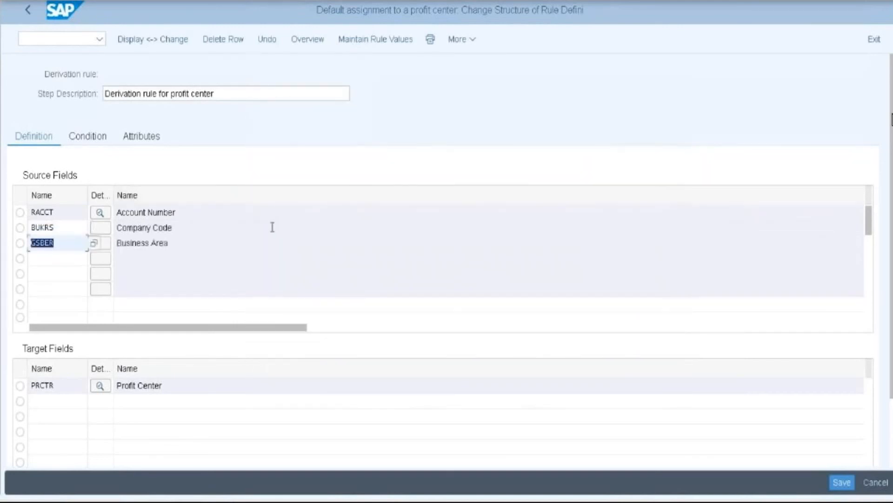
{"action": "left_click", "coordinate": [367, 46]}
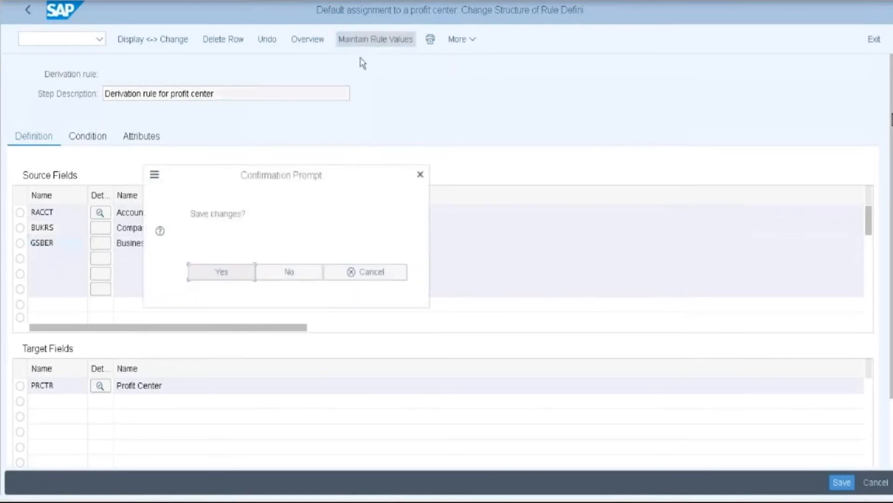
{"action": "left_click", "coordinate": [239, 274]}
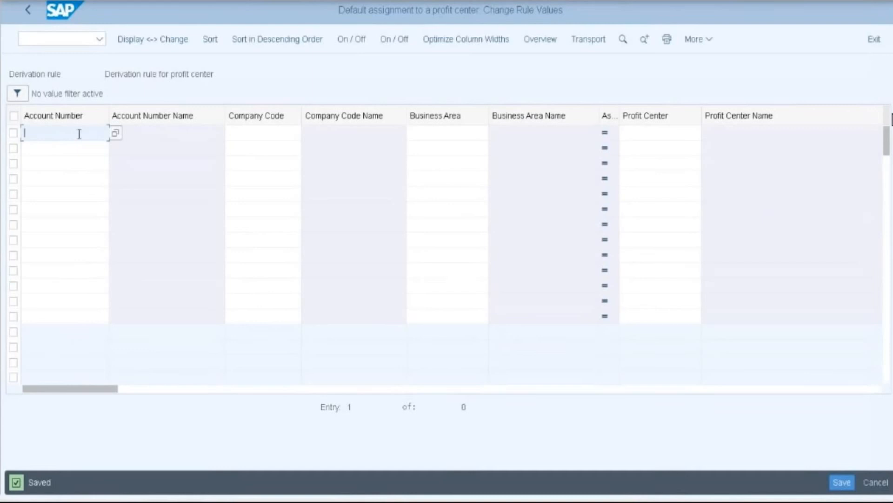
- Enter account 300011 in a new rule value row
{"action": "left_click", "coordinate": [115, 133]}
{"action": "left_click", "coordinate": [114, 134]}
{"action": "key", "text": "F4"}
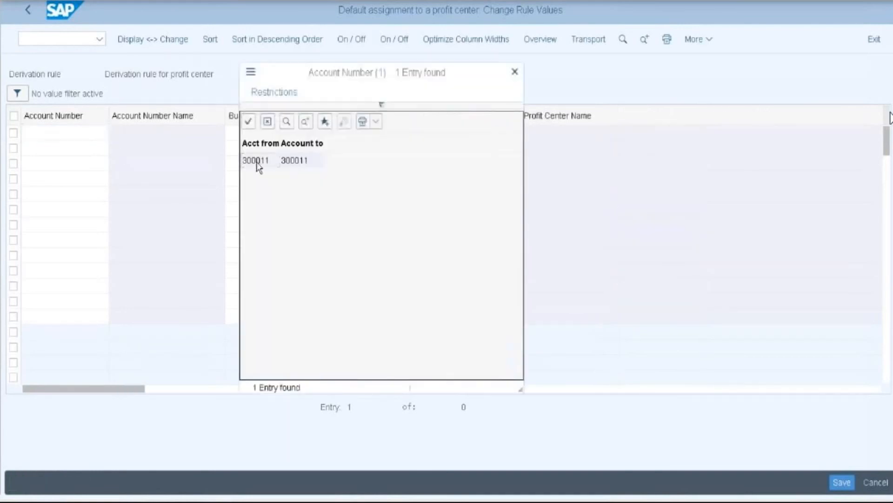
{"action": "double_click", "coordinate": [257, 166]}
{"action": "key", "text": "Return"}
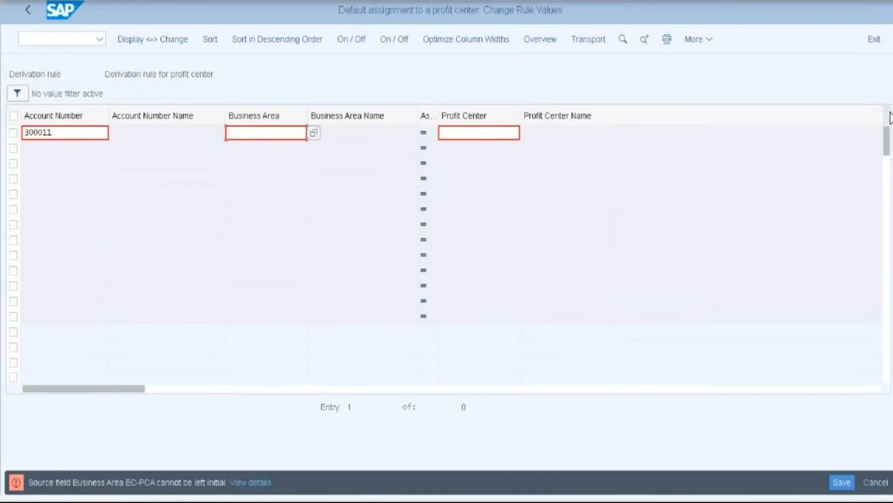
- Map business area 11B1 to profit center 2018PC, save the rule value, and go back
{"action": "left_click", "coordinate": [311, 134]}
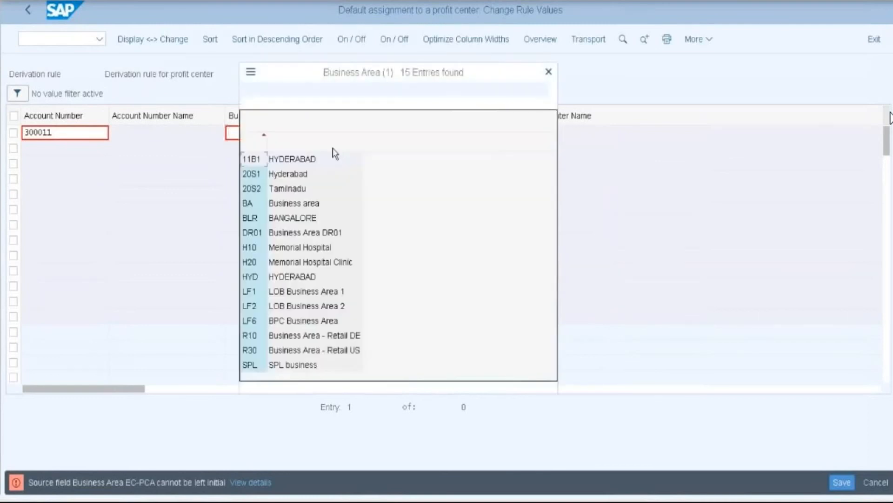
{"action": "left_click", "coordinate": [377, 159]}
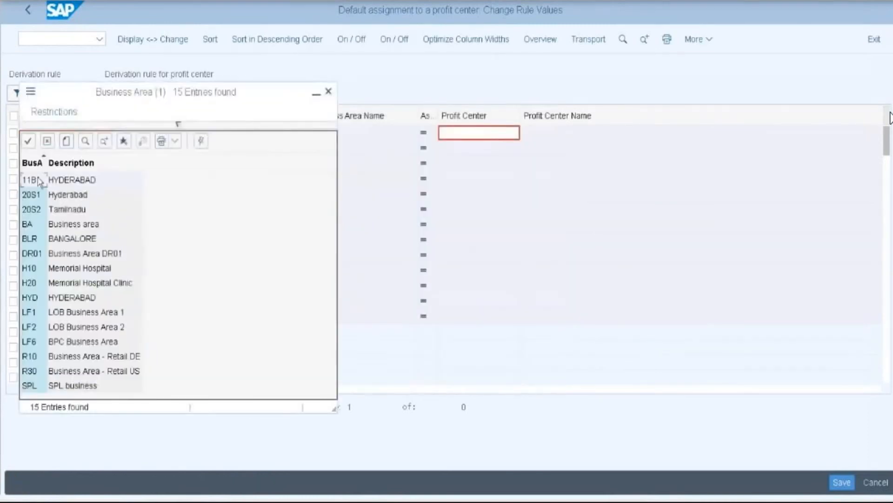
{"action": "left_click", "coordinate": [40, 181]}
{"action": "left_click", "coordinate": [479, 133]}
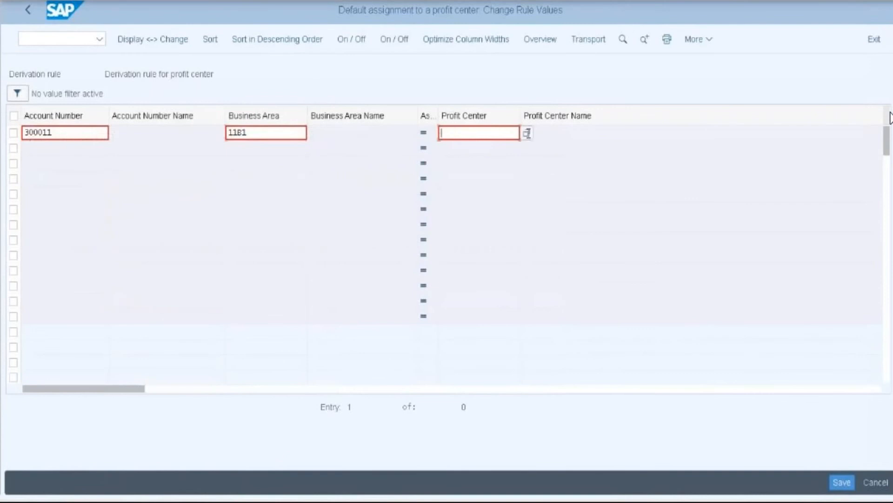
{"action": "left_click", "coordinate": [526, 133]}
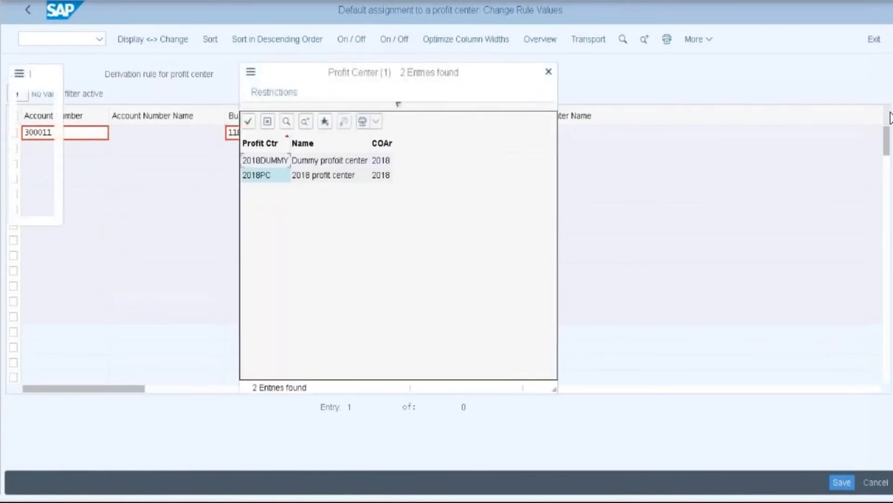
{"action": "left_click", "coordinate": [255, 176]}
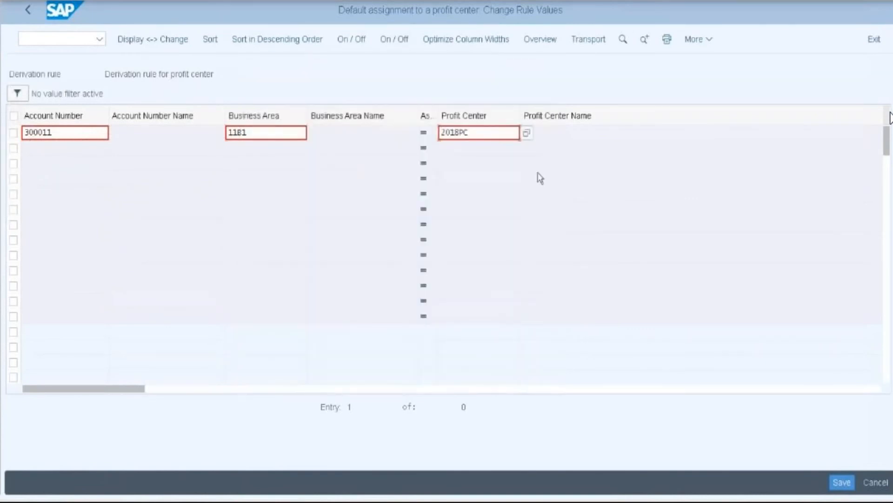
{"action": "key", "text": "Return"}
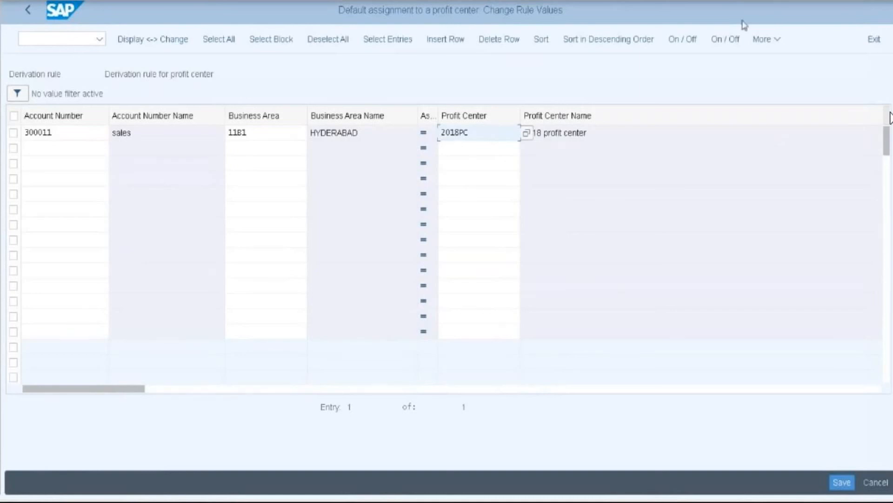
{"action": "left_click", "coordinate": [842, 484]}
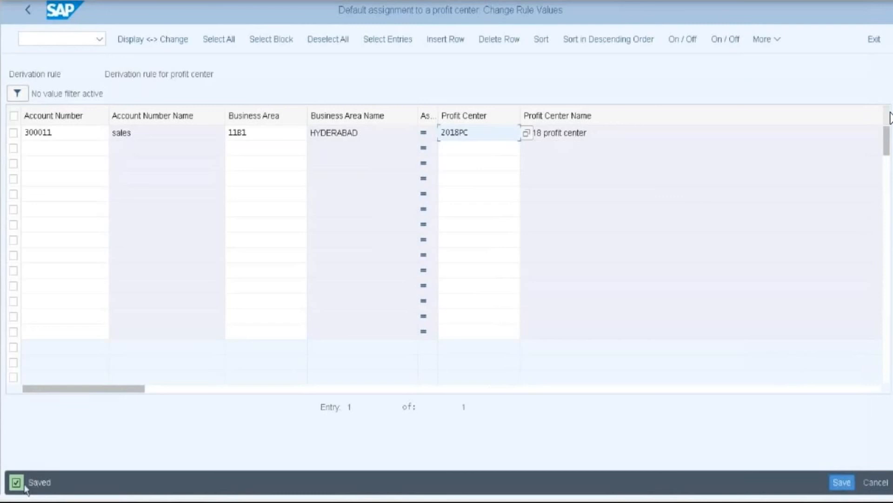
{"action": "left_click", "coordinate": [28, 12]}
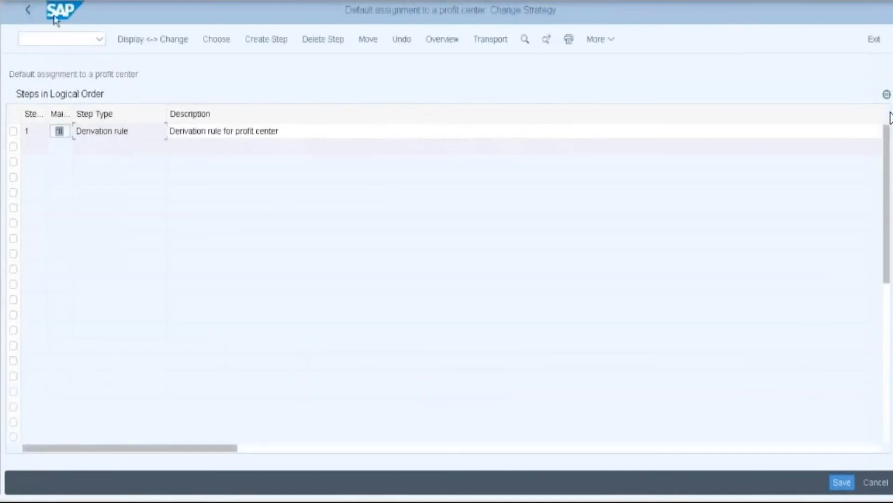
- Exit the derivation strategy, collapse Actual Postings, and close the customizing tree to the main menu
{"action": "left_click", "coordinate": [875, 41]}
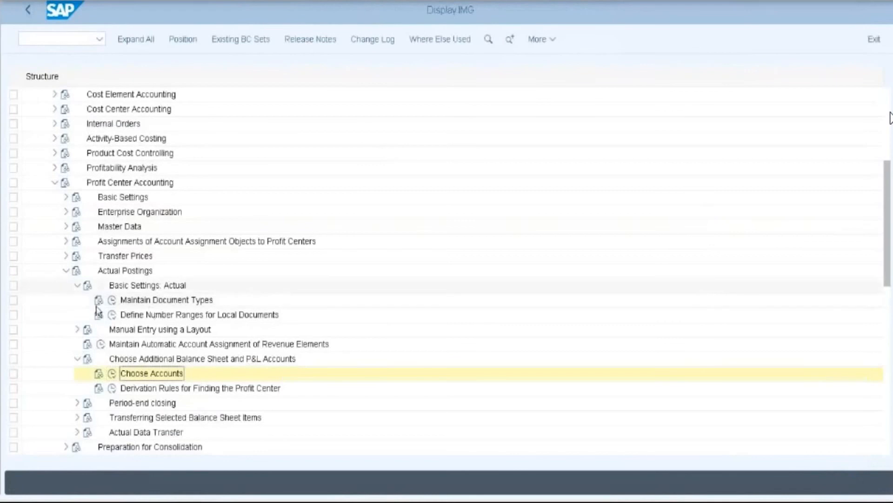
{"action": "double_click", "coordinate": [149, 270]}
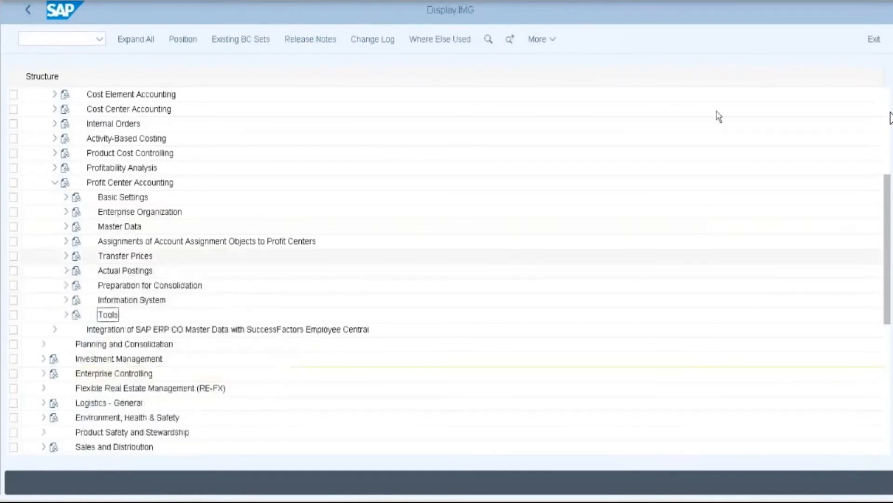
{"action": "left_click", "coordinate": [874, 41]}
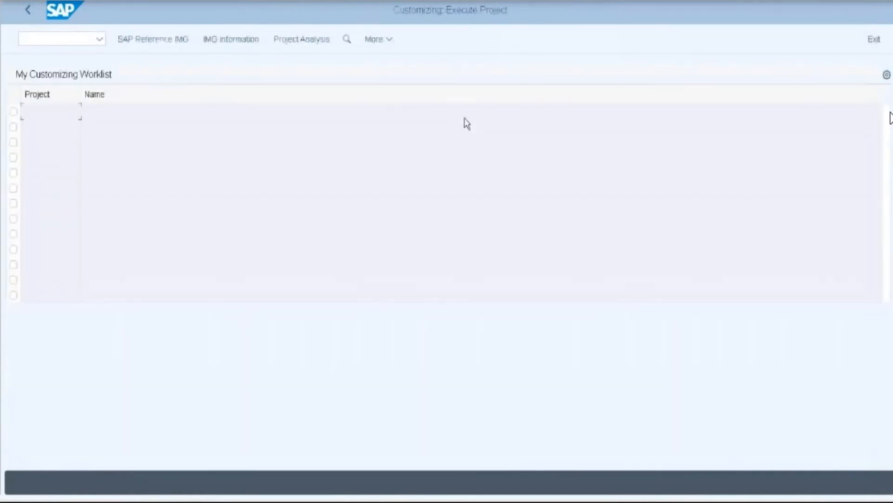
{"action": "left_click", "coordinate": [24, 11]}
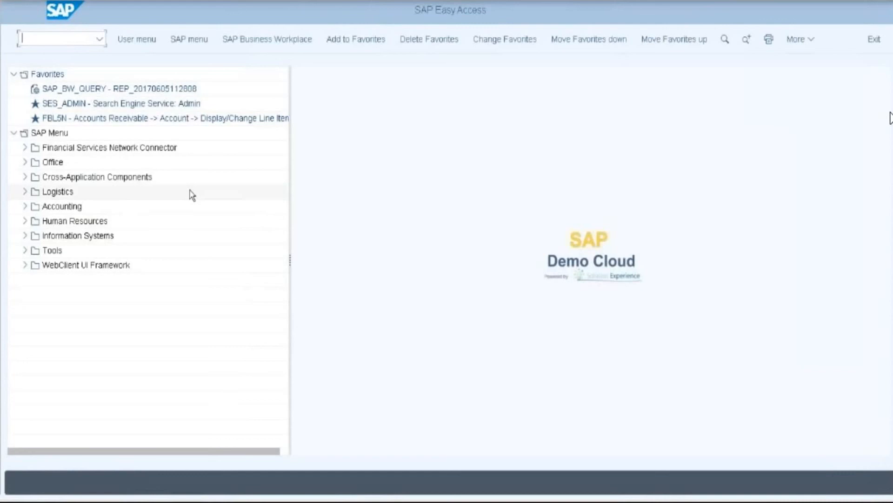
- Expand Logistics > Sales and Distribution > Sales > Order in the SAP Easy Access menu
{"action": "left_click", "coordinate": [25, 192]}
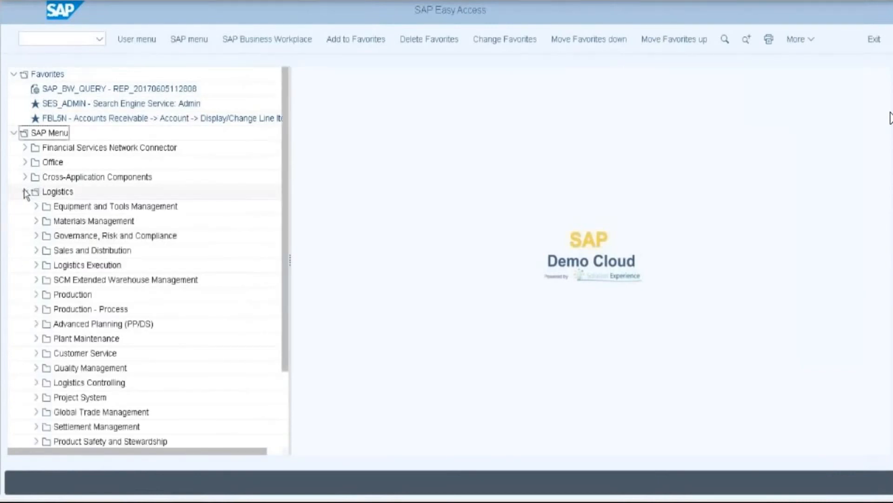
{"action": "left_click", "coordinate": [35, 251]}
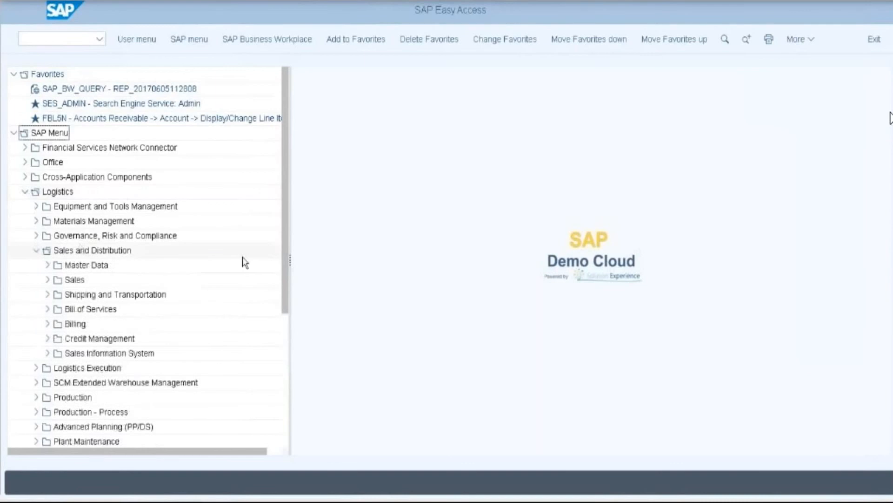
{"action": "scroll", "coordinate": [241, 262], "scroll_direction": "down", "scroll_amount": 1}
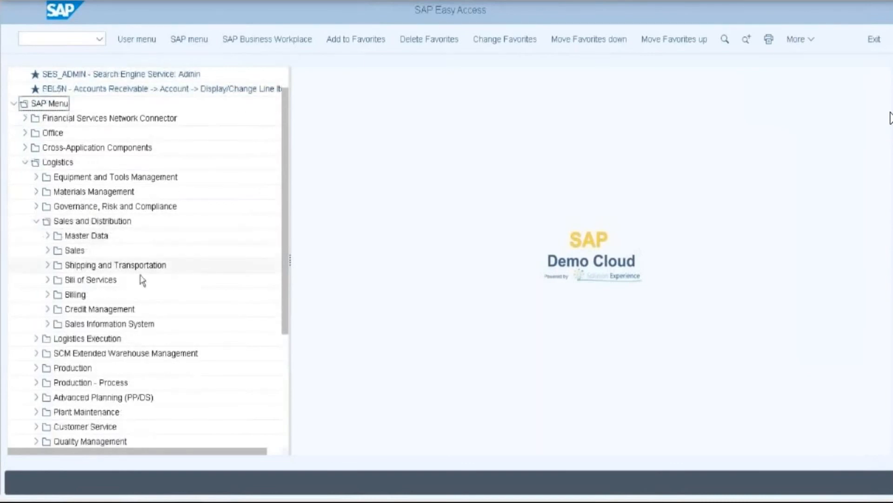
{"action": "left_click", "coordinate": [47, 251]}
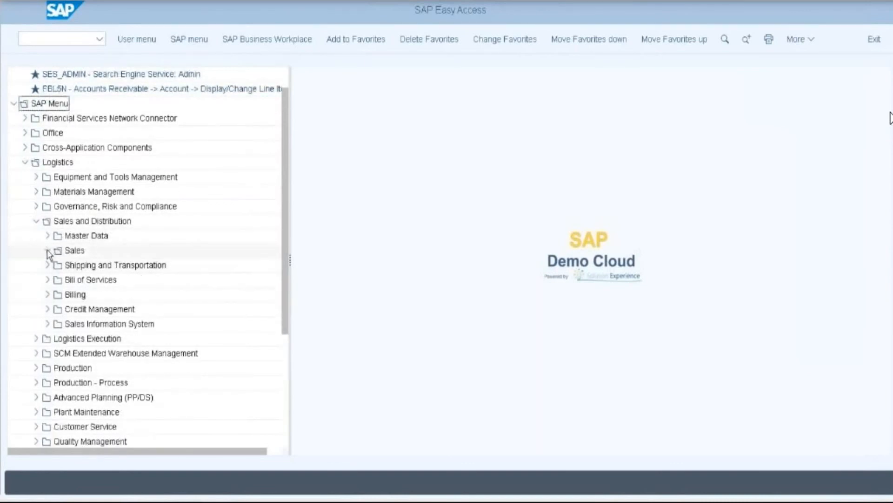
{"action": "left_click", "coordinate": [59, 294]}
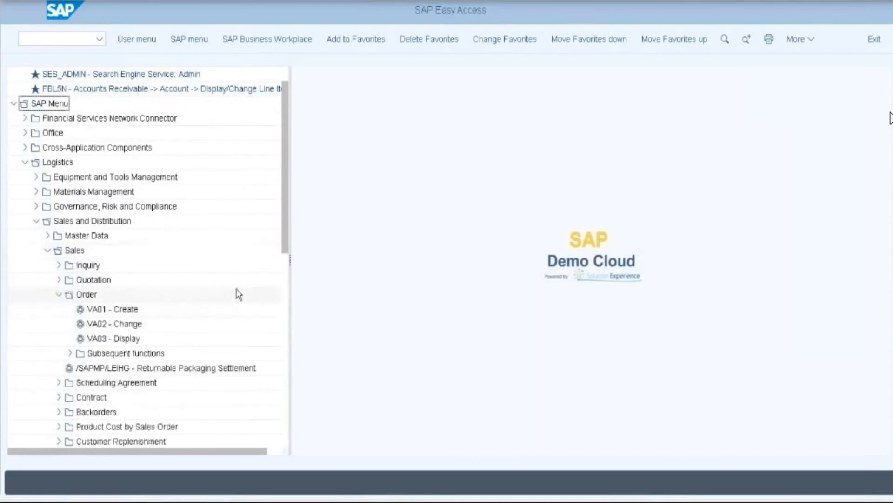
{"action": "scroll", "coordinate": [239, 294], "scroll_direction": "down", "scroll_amount": 1}
{"action": "scroll", "coordinate": [237, 295], "scroll_direction": "down", "scroll_amount": 1}
- In VA01, enter order type OR with sales area 2018 / 21 / 20 and proceed to the overview
{"action": "double_click", "coordinate": [123, 237]}
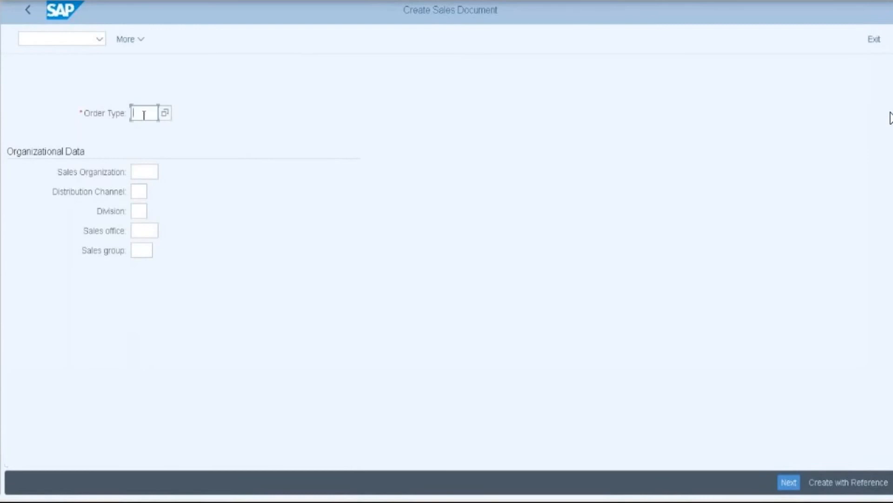
{"action": "type", "text": "OR"}
{"action": "left_click", "coordinate": [146, 173]}
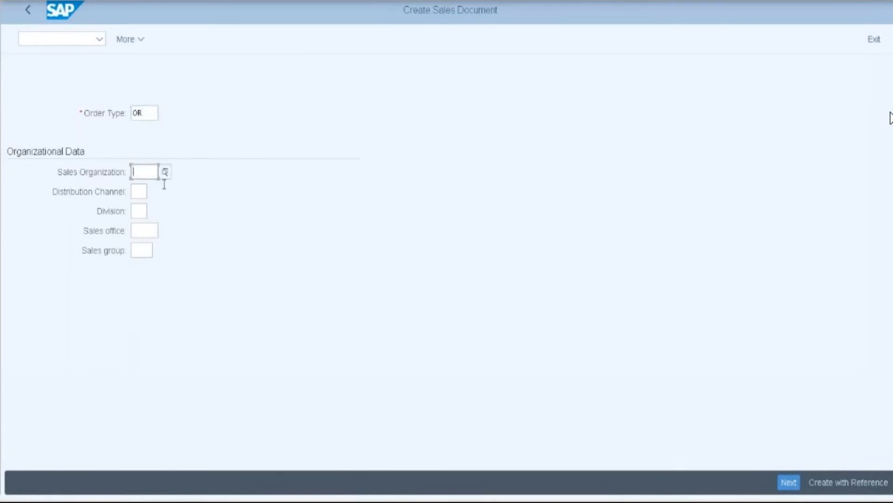
{"action": "type", "text": "201"}
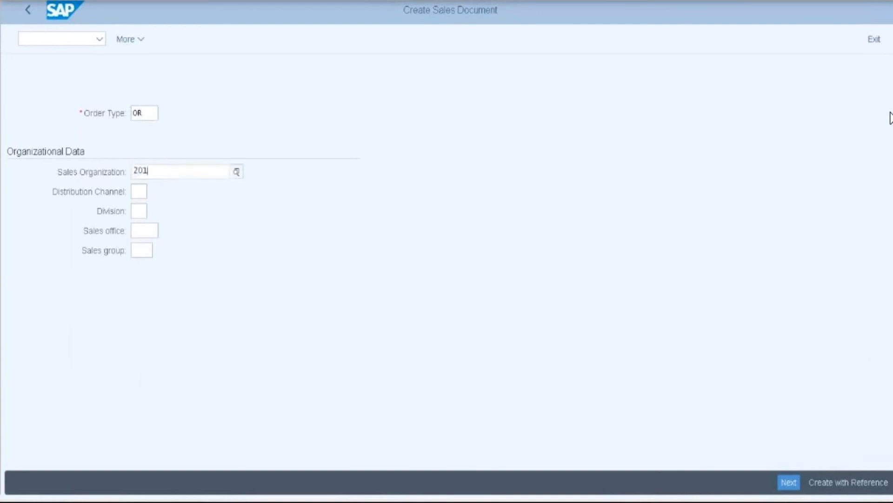
{"action": "type", "text": "8"}
{"action": "left_click", "coordinate": [184, 242]}
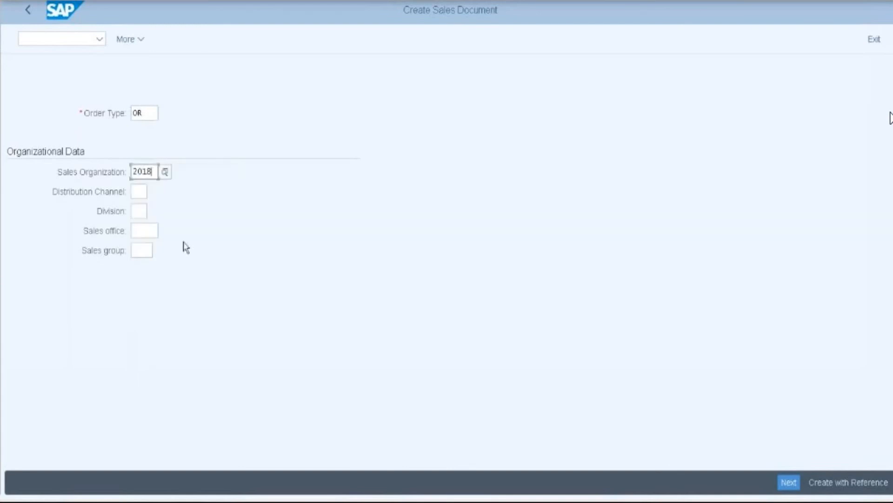
{"action": "left_click", "coordinate": [138, 191]}
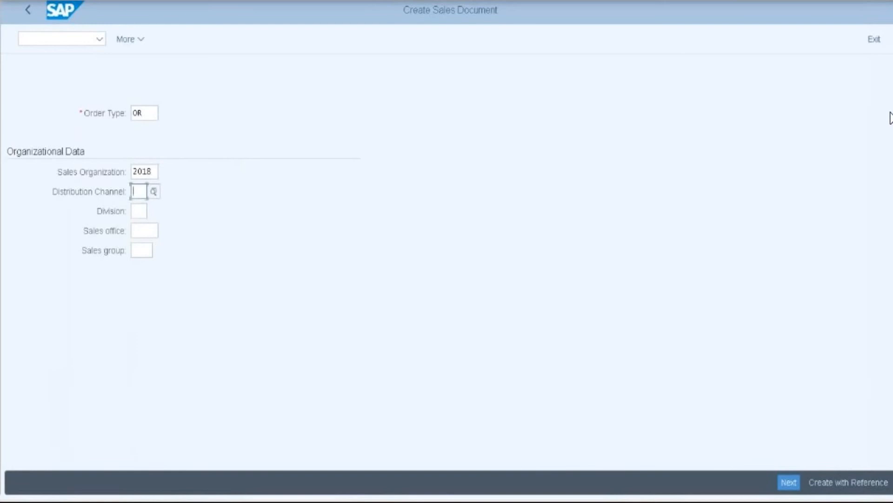
{"action": "type", "text": "21"}
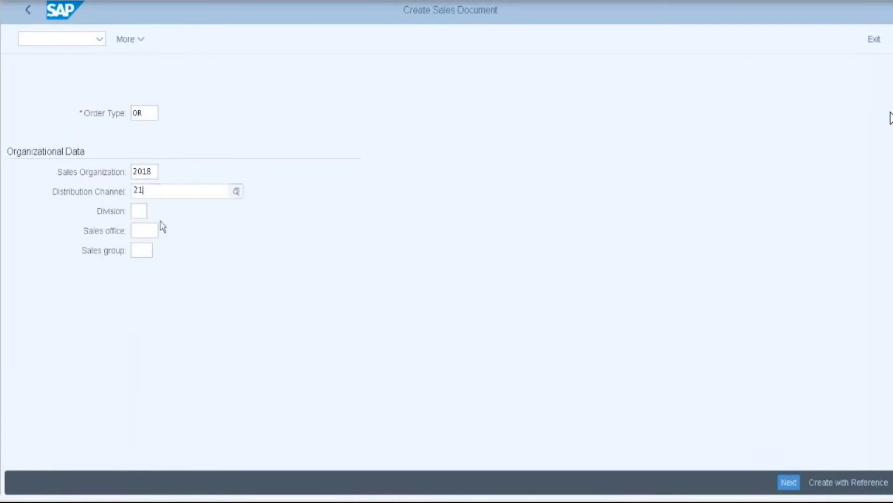
{"action": "left_click", "coordinate": [146, 259]}
{"action": "left_click", "coordinate": [145, 211]}
{"action": "type", "text": "20"}
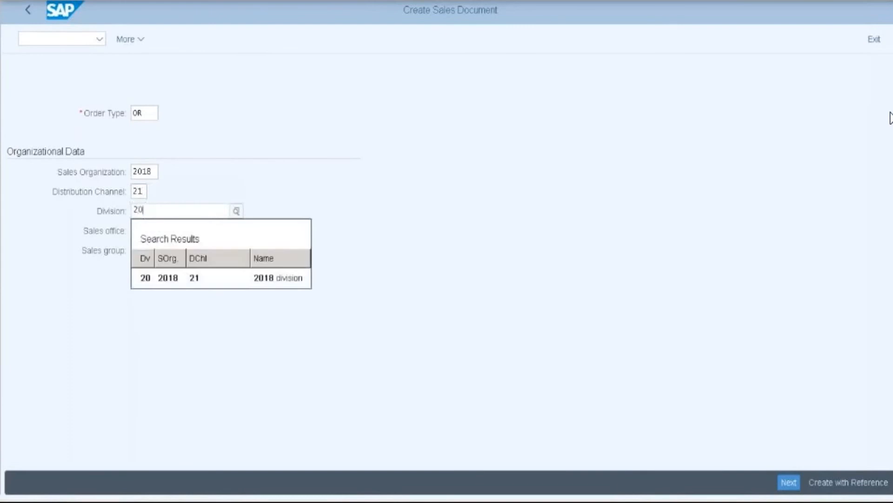
{"action": "left_click", "coordinate": [163, 285]}
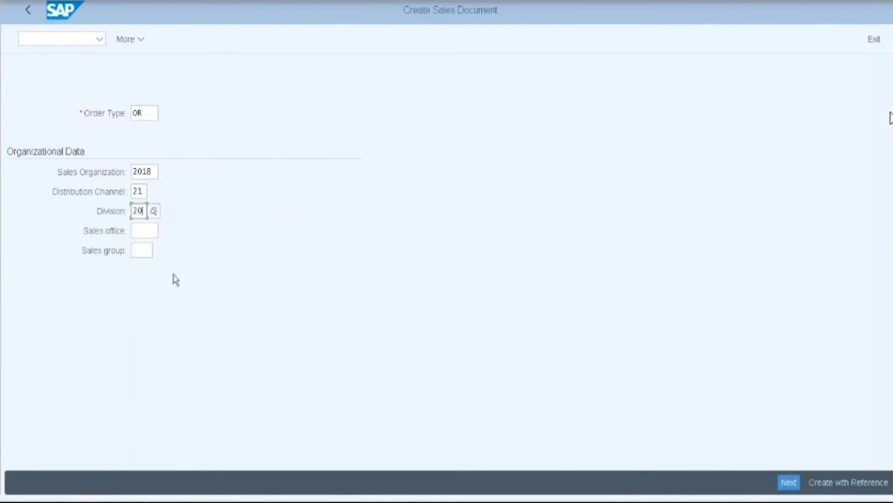
{"action": "key", "text": "Return"}
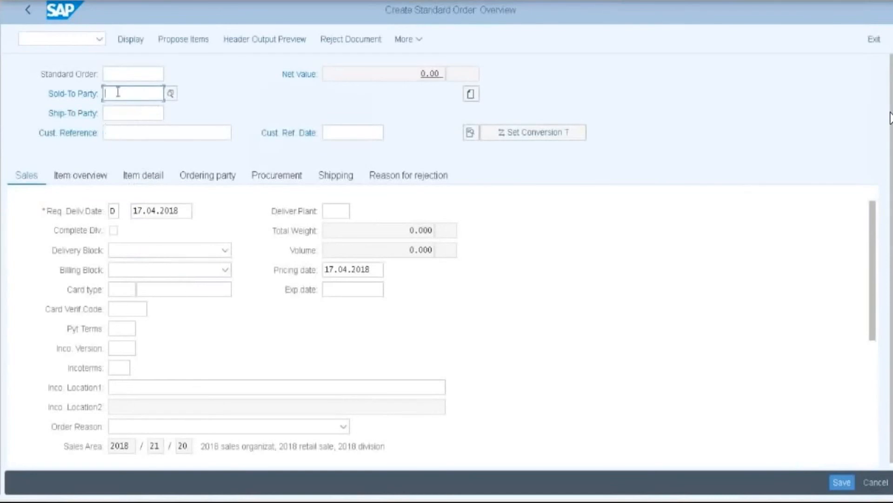
- Enter the Hyderabad SAP PVT LTD customer as sold-to party and a customer reference
{"action": "type", "text": "1000"}
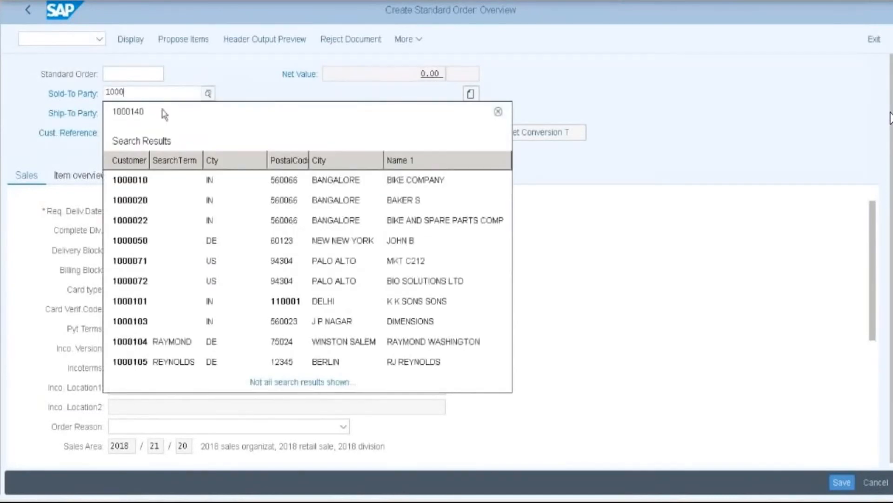
{"action": "type", "text": "12"}
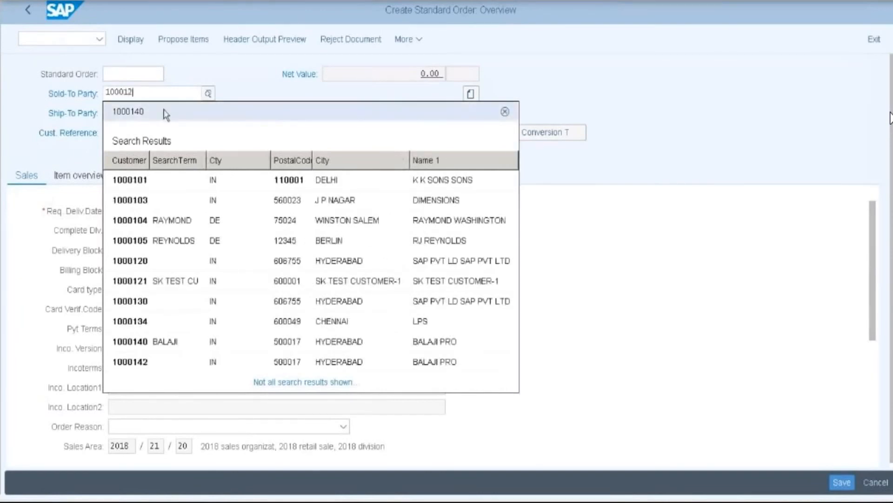
{"action": "left_click", "coordinate": [155, 167]}
{"action": "left_click", "coordinate": [142, 133]}
{"action": "type", "text": "123"}
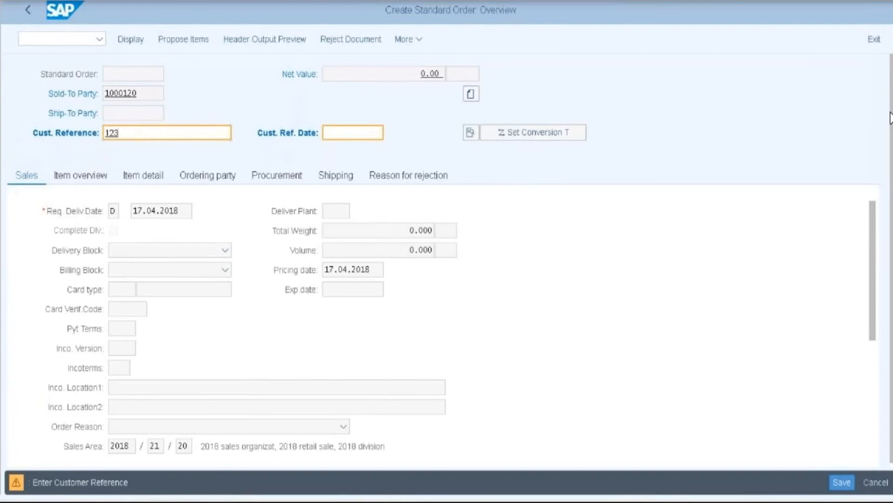
{"action": "key", "text": "Return"}
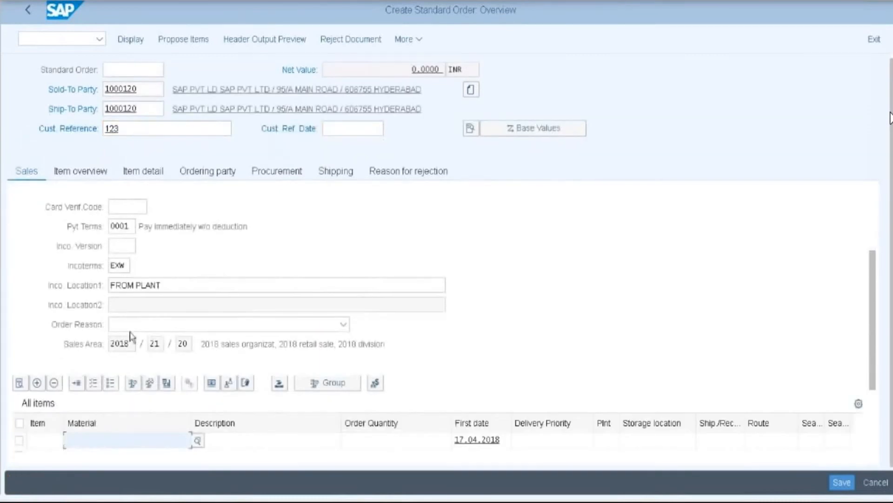
- Add item 10 with material 221 FINSHEAD GOODS, quantity 1, and open its item details
{"action": "type", "text": "10"}
{"action": "left_click", "coordinate": [94, 438]}
{"action": "type", "text": "22"}
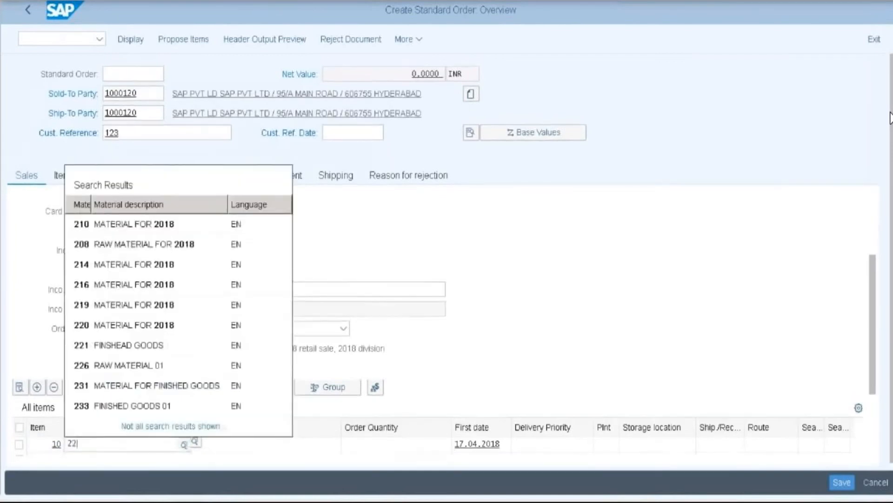
{"action": "type", "text": "1"}
{"action": "left_click", "coordinate": [96, 430]}
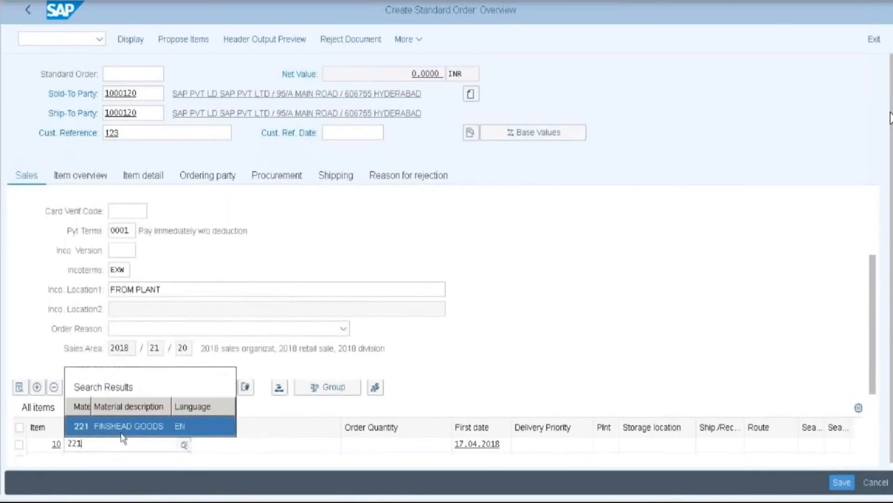
{"action": "left_click", "coordinate": [385, 442]}
{"action": "type", "text": "1"}
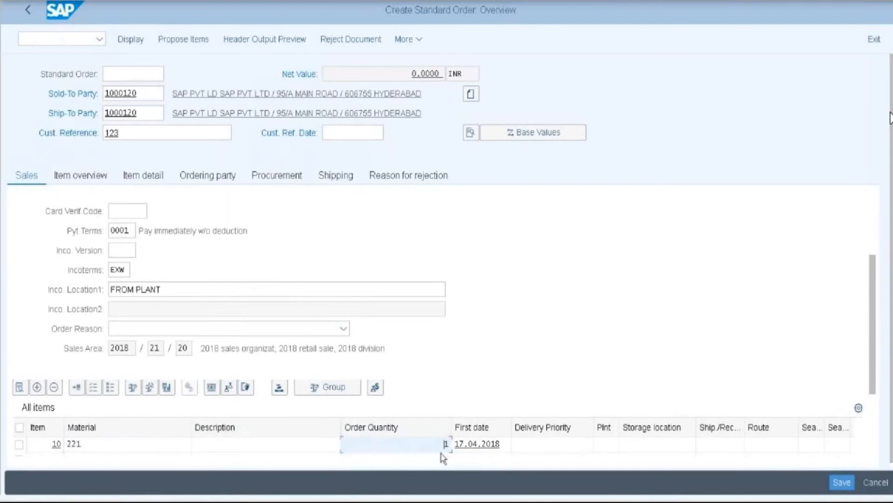
{"action": "key", "text": "Return"}
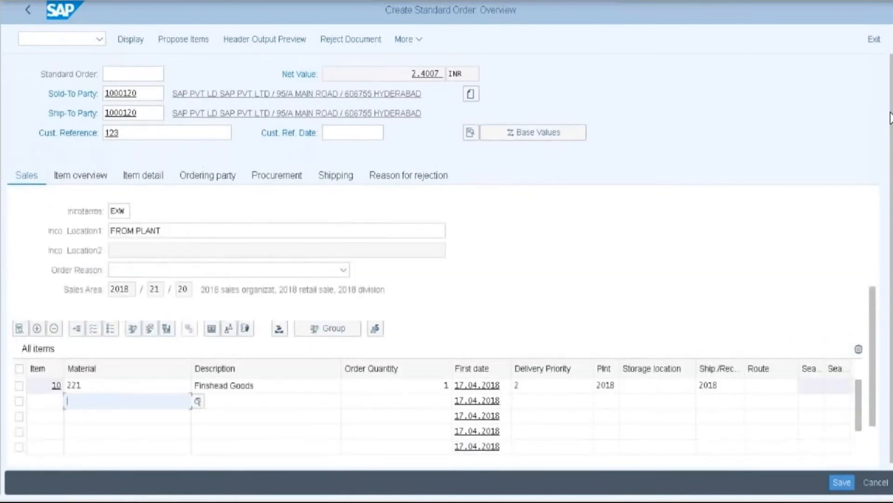
{"action": "double_click", "coordinate": [93, 385]}
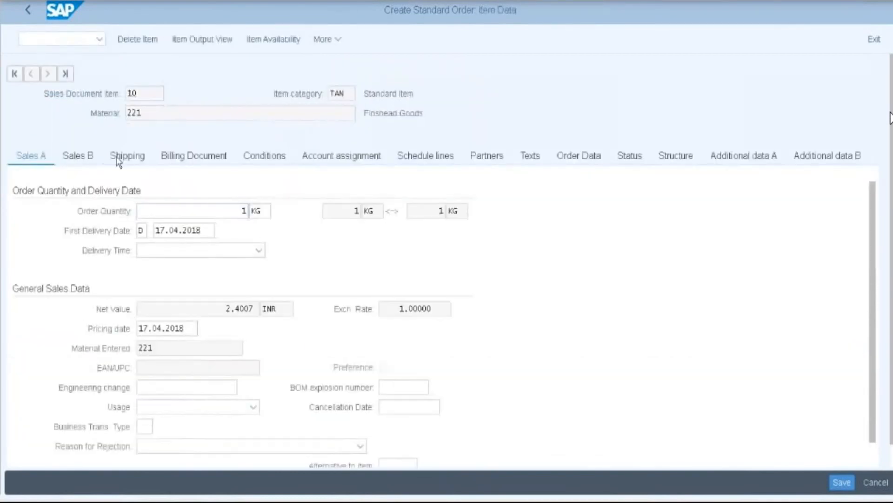
- Set item 10's storage location to 03 FINSHEAD GOODS, review its conditions, and save the order
{"action": "left_click", "coordinate": [117, 158]}
{"action": "left_click", "coordinate": [373, 294]}
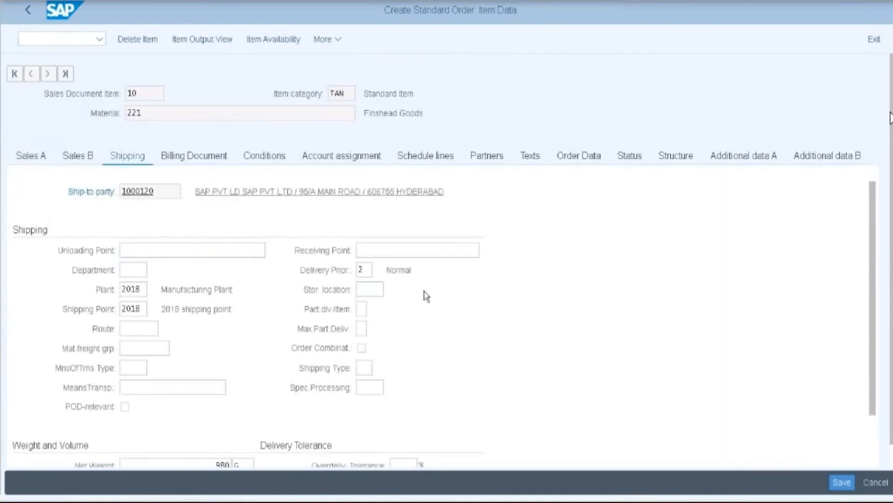
{"action": "key", "text": "F4"}
{"action": "double_click", "coordinate": [277, 160]}
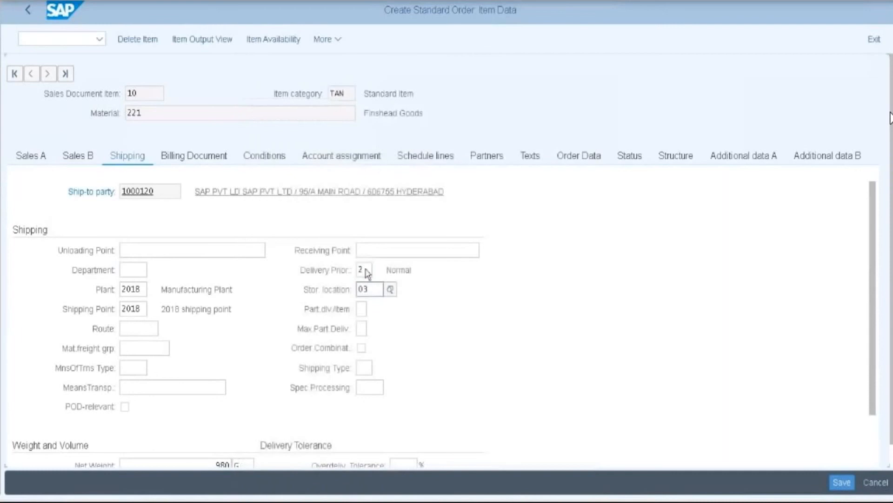
{"action": "left_click", "coordinate": [268, 156]}
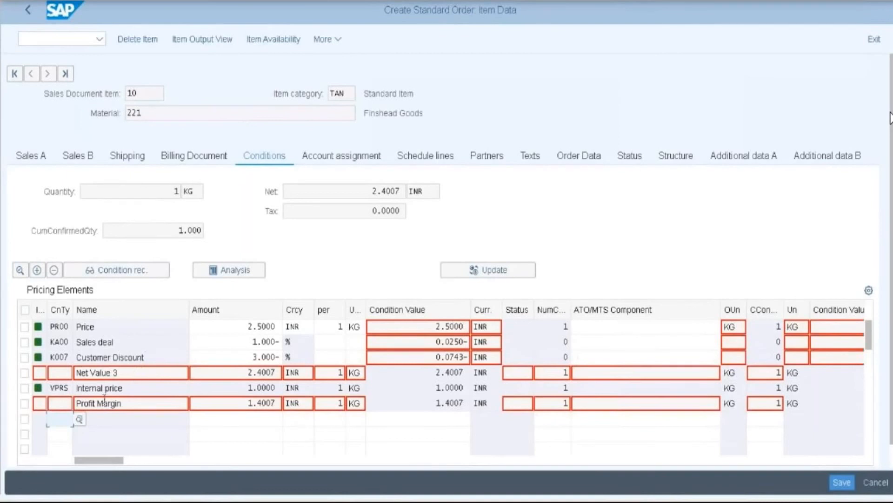
{"action": "left_click", "coordinate": [838, 484]}
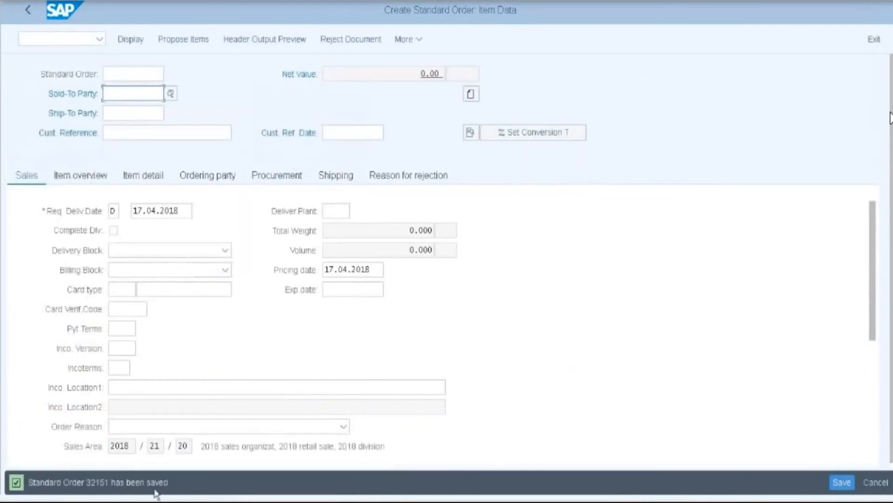
- Jot 'Standard order 32151' into the Notepad notes and go back to the blank order screen
{"action": "left_click_drag", "start_coordinate": [29, 483], "coordinate": [122, 492]}
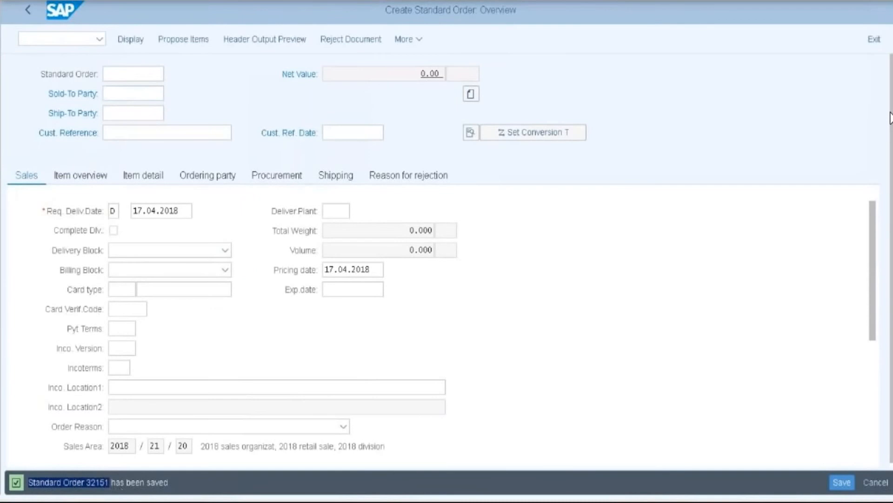
{"action": "key", "text": "alt+Tab"}
{"action": "key", "text": "Return"}
{"action": "key", "text": "Return"}
{"action": "type", "text": "Standard order 32151"}
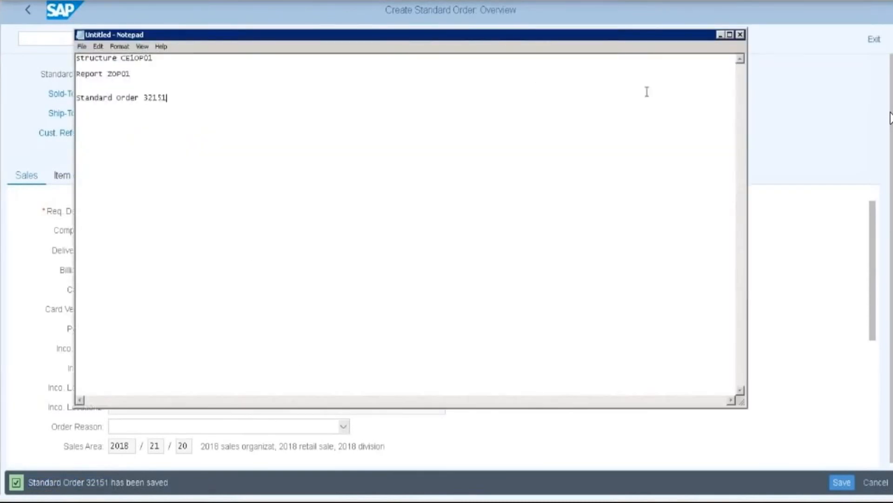
{"action": "left_click", "coordinate": [721, 36]}
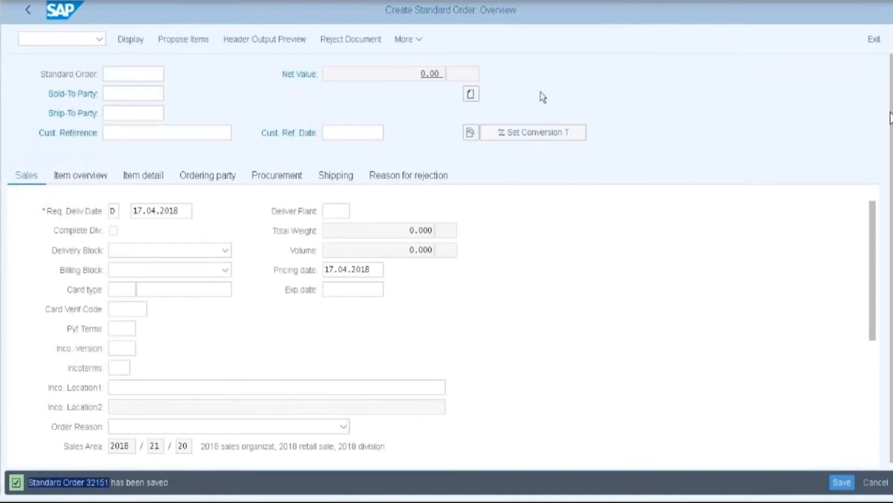
{"action": "left_click", "coordinate": [30, 6]}
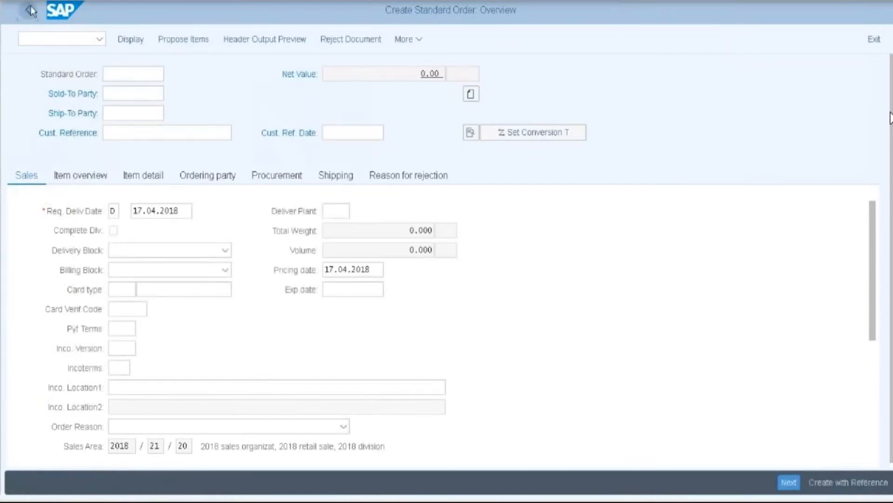
- Launch VL01N via Shipping and Transportation > Outbound Delivery > Create > Single Document in Easy Access
{"action": "left_click", "coordinate": [26, 15]}
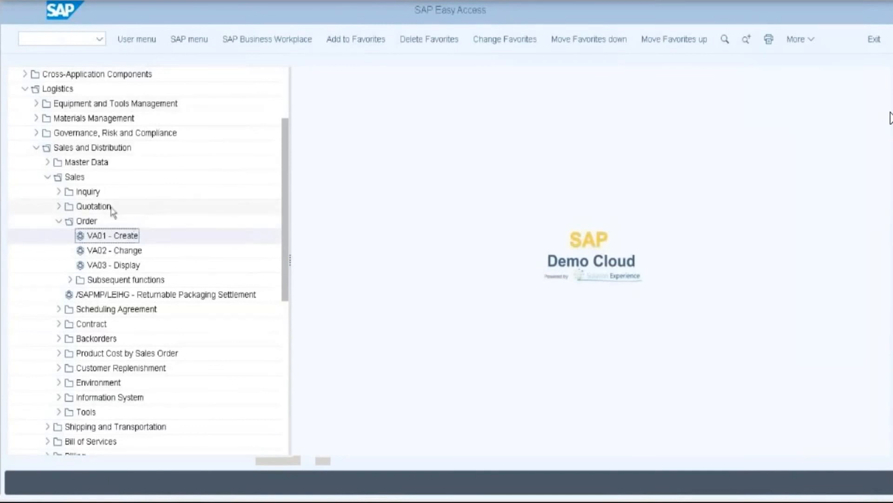
{"action": "left_click", "coordinate": [48, 178]}
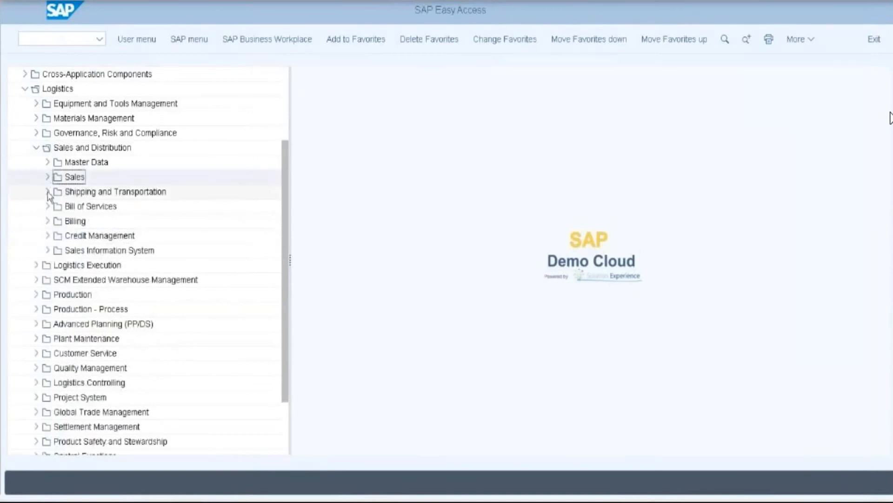
{"action": "left_click", "coordinate": [48, 191]}
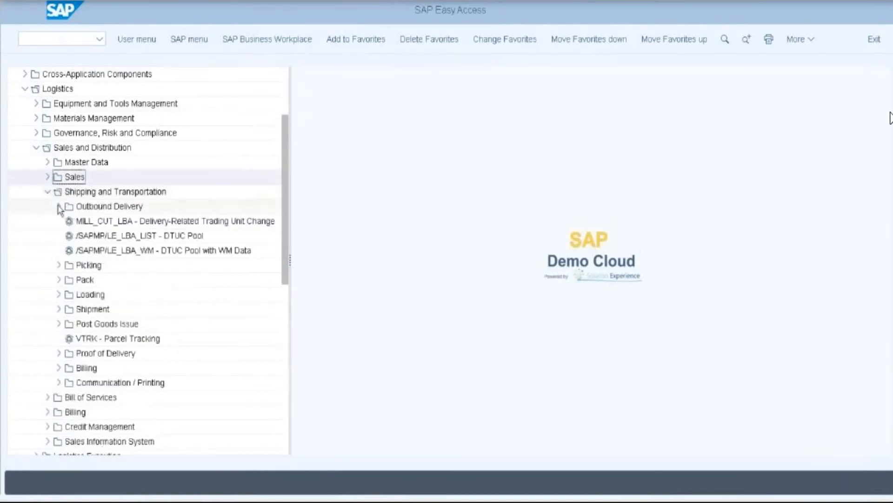
{"action": "left_click", "coordinate": [59, 206]}
{"action": "left_click", "coordinate": [68, 222]}
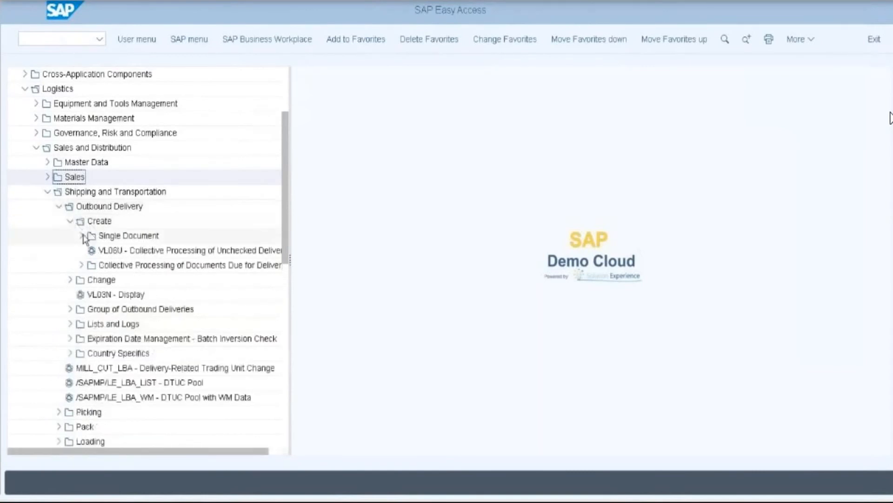
{"action": "left_click", "coordinate": [82, 236]}
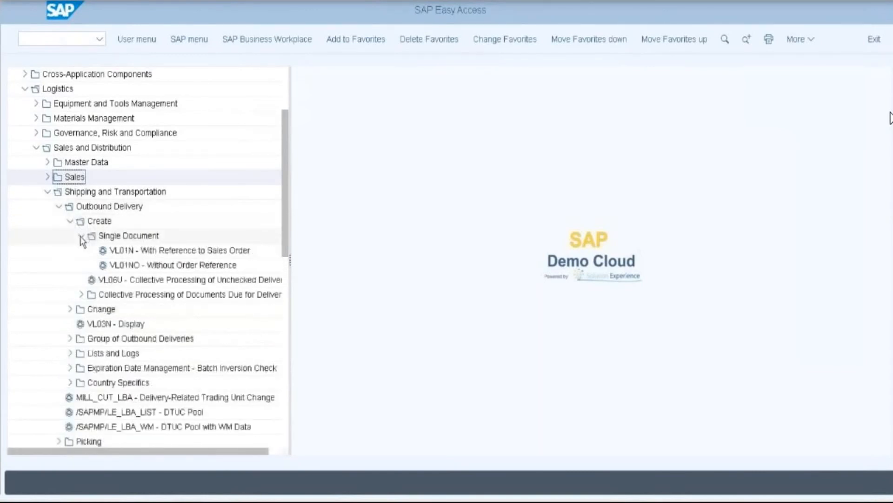
{"action": "double_click", "coordinate": [194, 253]}
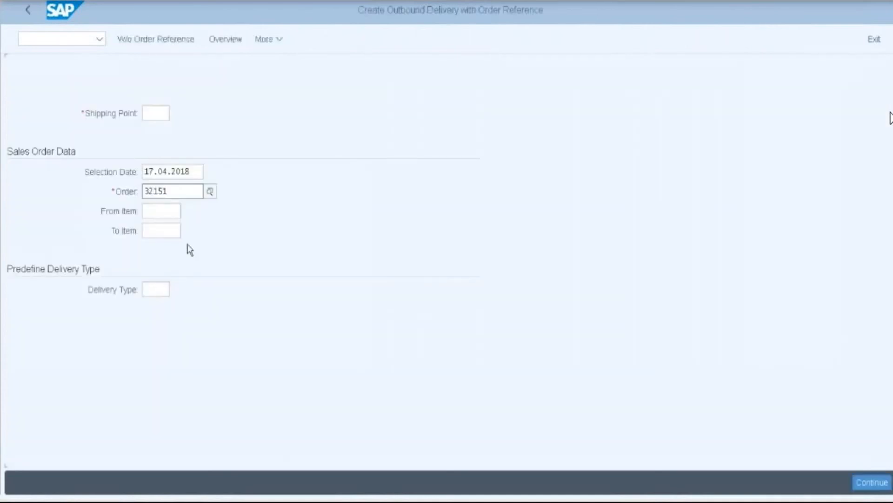
- Enter shipping point 2018 on the outbound delivery screen
{"action": "left_click", "coordinate": [153, 114]}
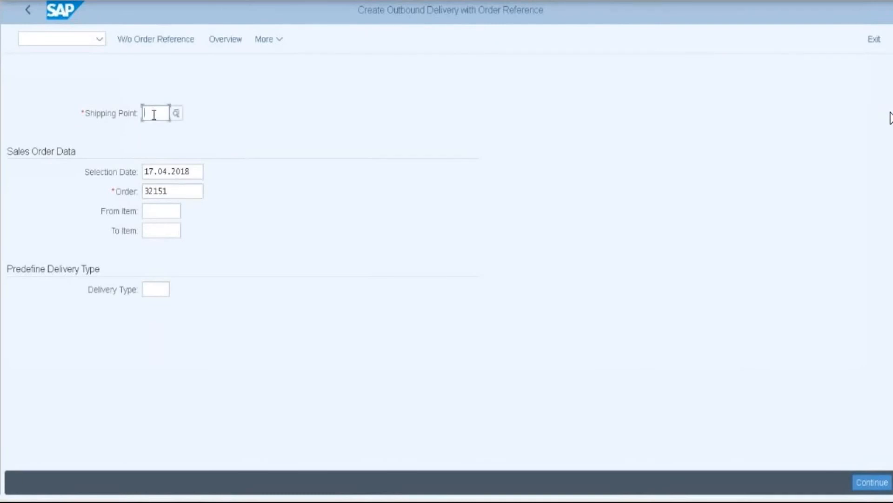
{"action": "type", "text": "2018"}
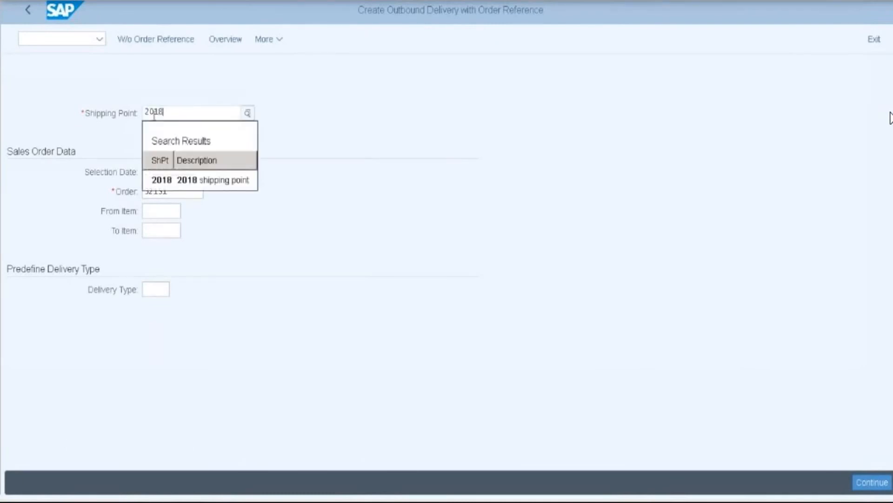
{"action": "left_click", "coordinate": [173, 180]}
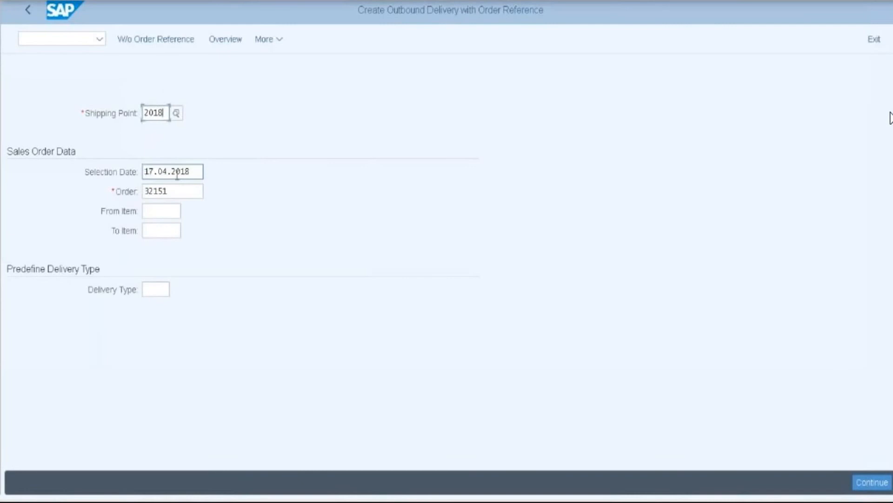
- Clear the Order field and select order number 32151 in the Notepad notes
{"action": "left_click", "coordinate": [181, 190]}
{"action": "key", "text": "BackSpace"}
{"action": "key", "text": "BackSpace"}
{"action": "key", "text": "BackSpace"}
{"action": "key", "text": "BackSpace"}
{"action": "key", "text": "BackSpace"}
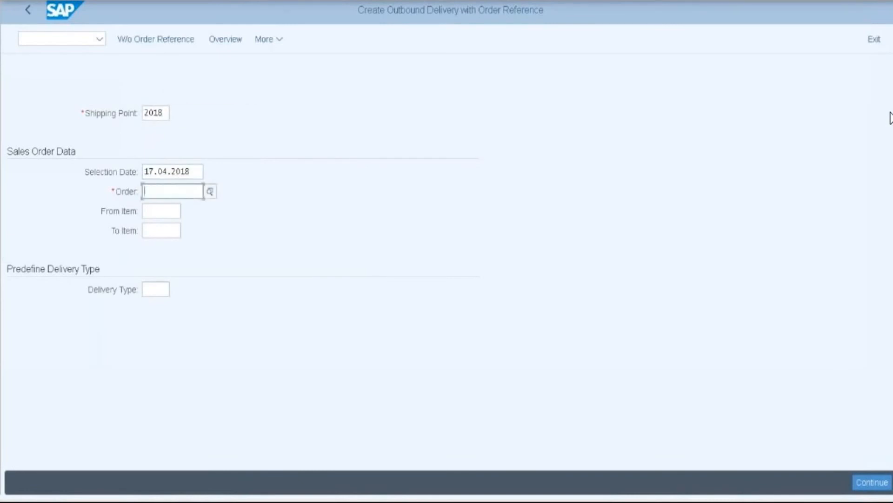
{"action": "key", "text": "alt+Tab"}
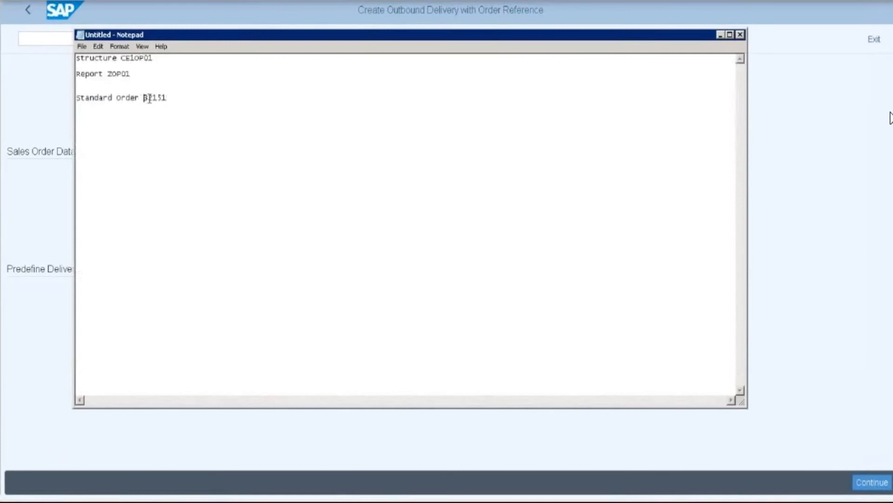
{"action": "double_click", "coordinate": [149, 97]}
{"action": "key", "text": "ctrl+c"}
- Paste order 32151 into the Order field and continue to the delivery overview
{"action": "left_click", "coordinate": [720, 35]}
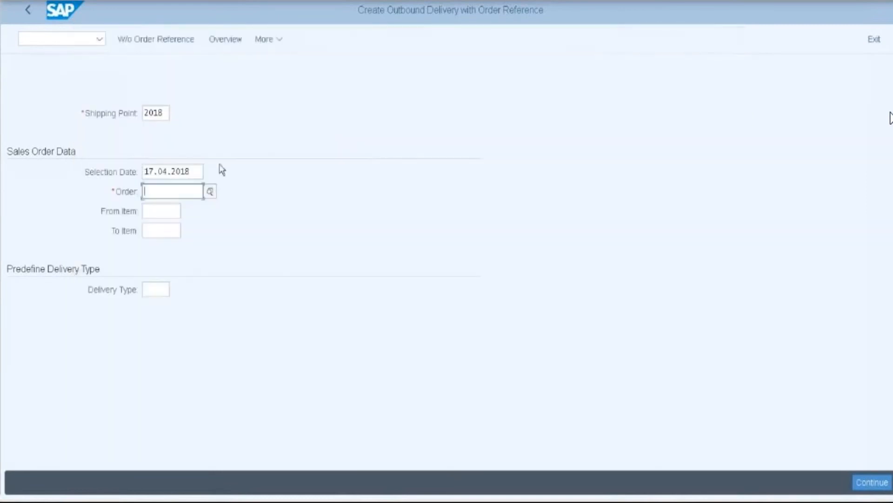
{"action": "key", "text": "ctrl+v"}
{"action": "left_click", "coordinate": [861, 484]}
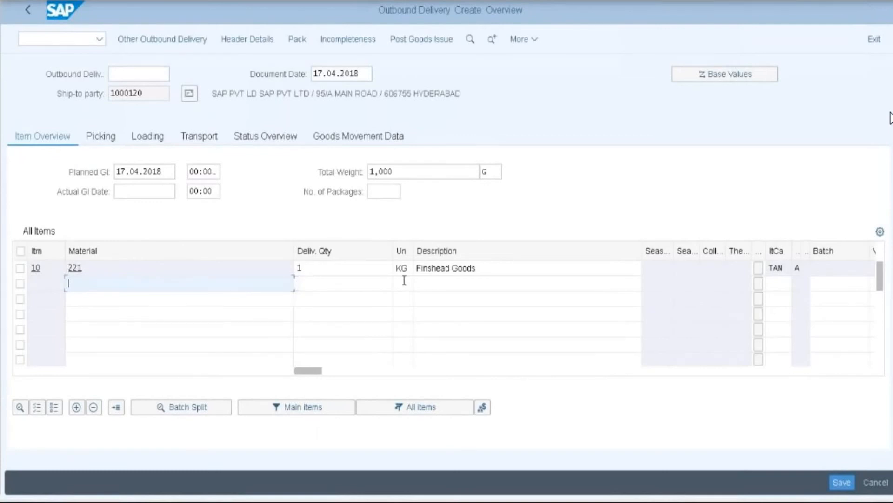
- Enter picked quantity 1 for item 10 and post goods issue, saving delivery 80020872
{"action": "left_click", "coordinate": [322, 269]}
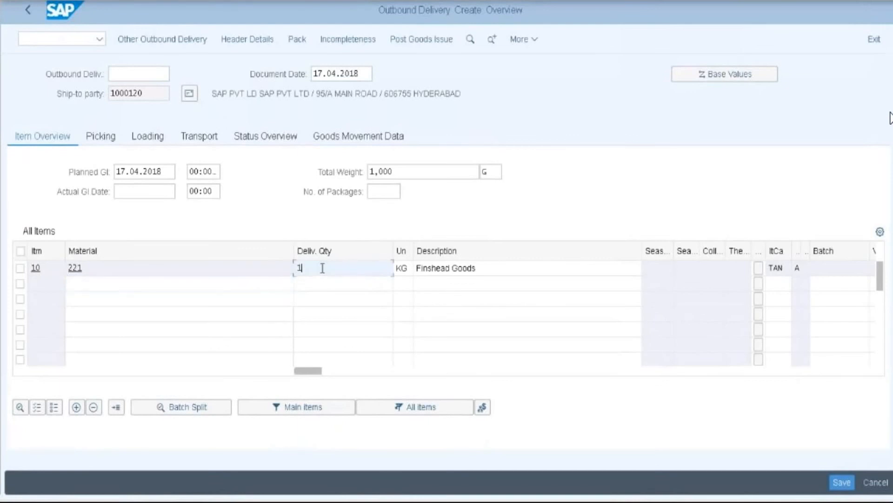
{"action": "left_click", "coordinate": [99, 140]}
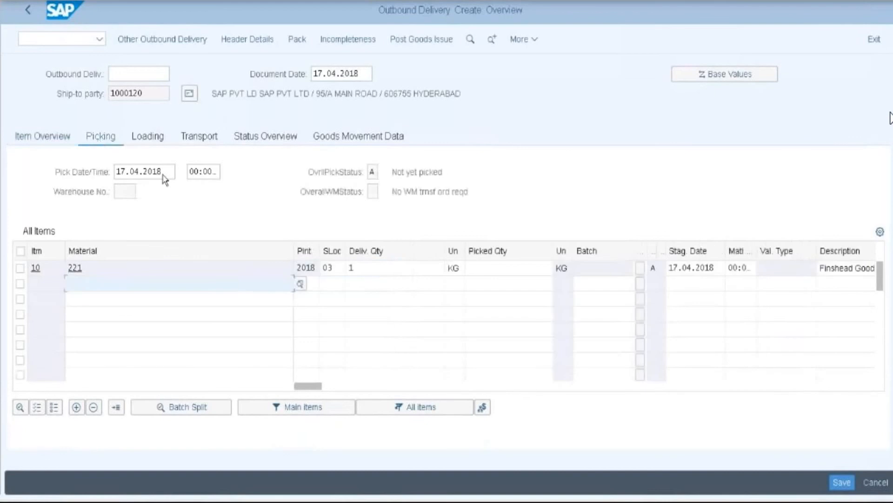
{"action": "left_click", "coordinate": [509, 269]}
{"action": "type", "text": "1"}
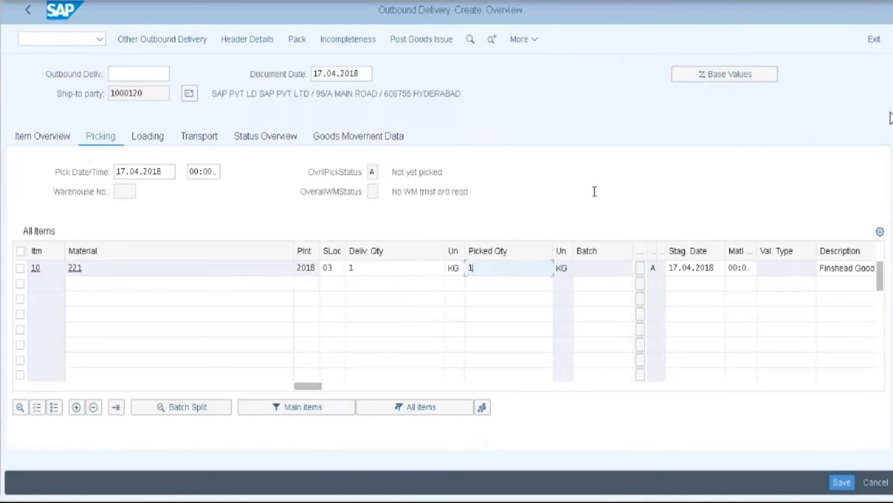
{"action": "left_click", "coordinate": [412, 41]}
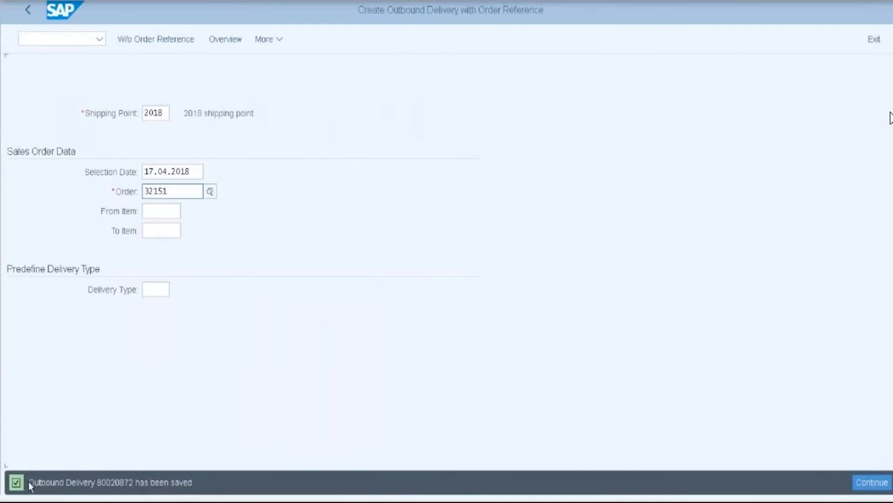
- Paste delivery number 80020872 into the Notepad notes, then return to SAP Easy Access
{"action": "left_click_drag", "start_coordinate": [28, 483], "coordinate": [130, 488]}
{"action": "key", "text": "ctrl+c"}
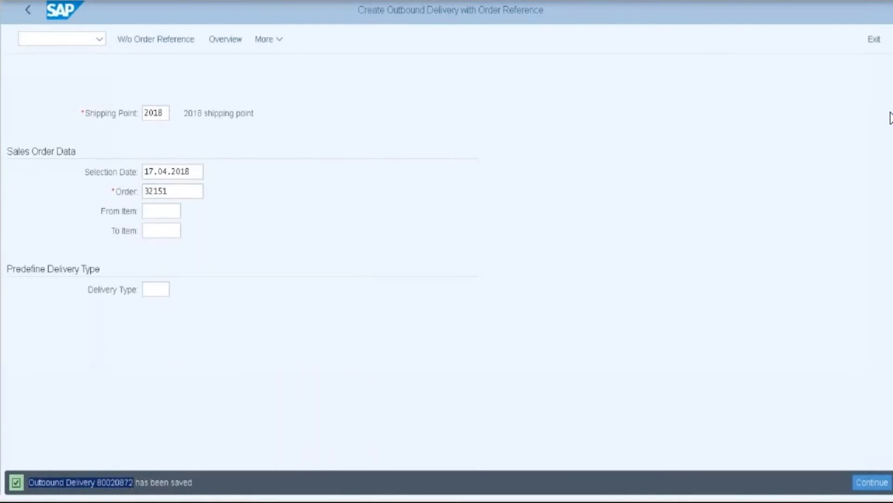
{"action": "key", "text": "alt+Tab"}
{"action": "left_click", "coordinate": [251, 289]}
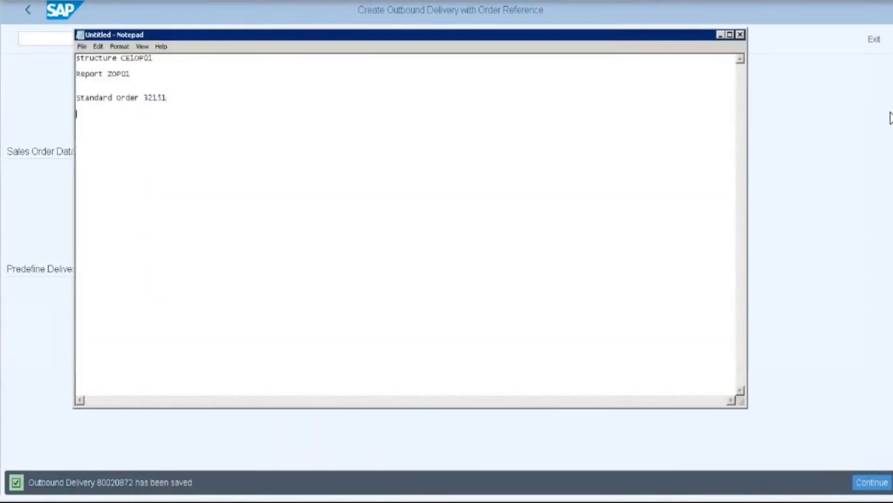
{"action": "key", "text": "ctrl+v"}
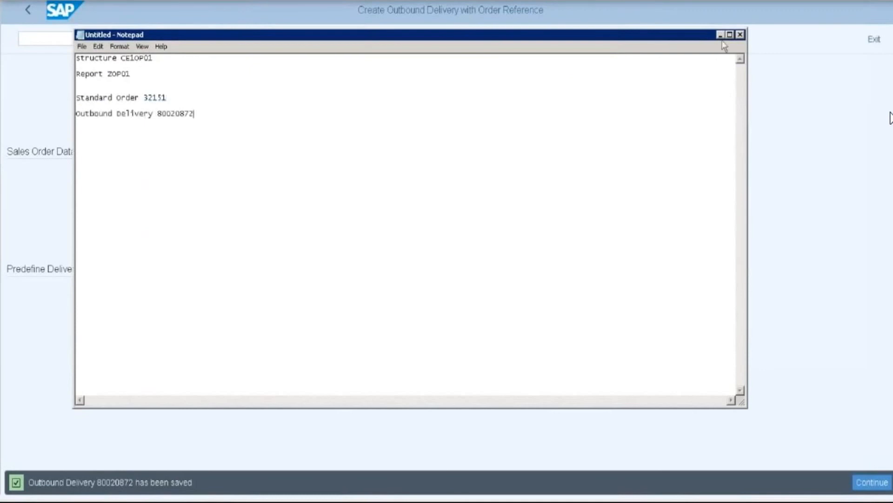
{"action": "left_click", "coordinate": [721, 35]}
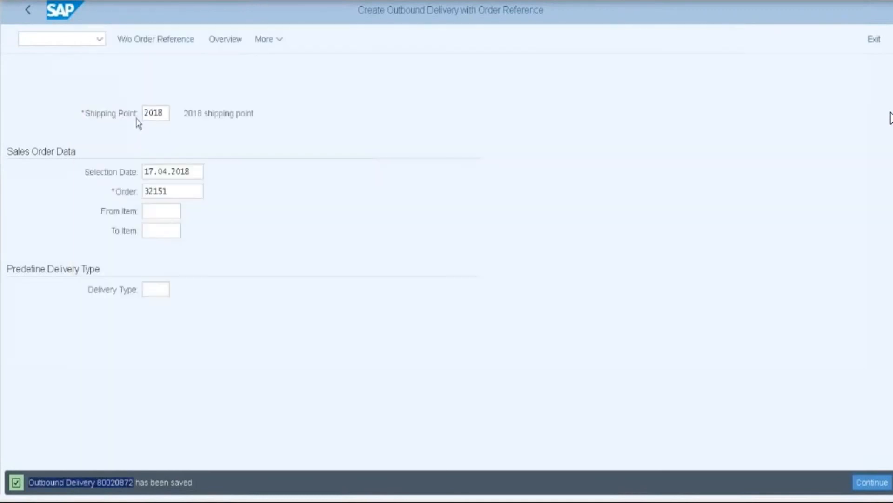
{"action": "left_click", "coordinate": [28, 10]}
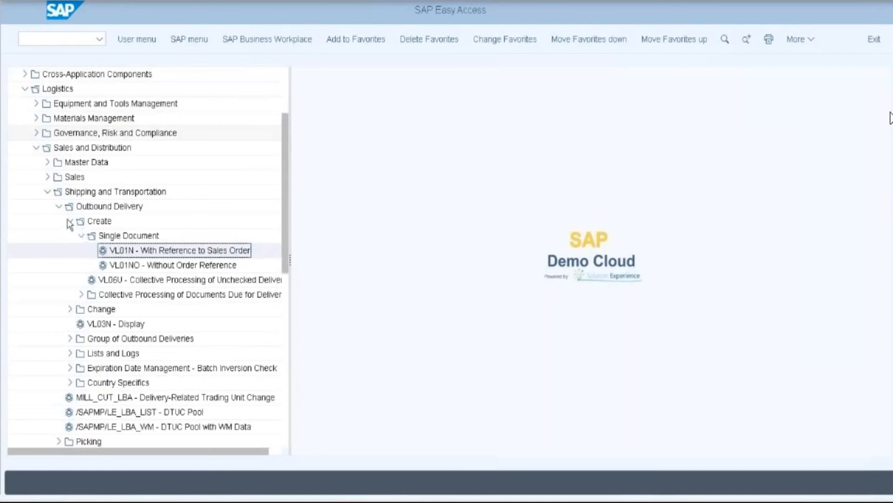
- Collapse the shipping folders and launch VF01 Create under Billing > Billing Document
{"action": "left_click", "coordinate": [70, 220]}
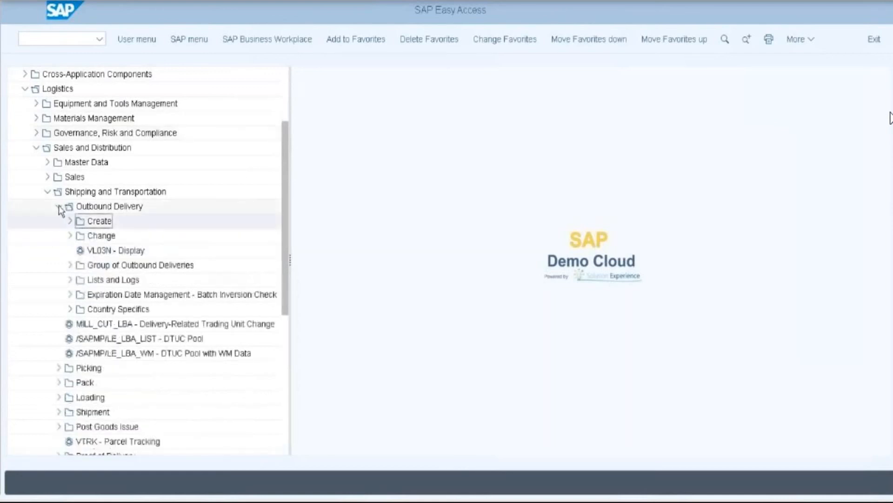
{"action": "left_click", "coordinate": [59, 207]}
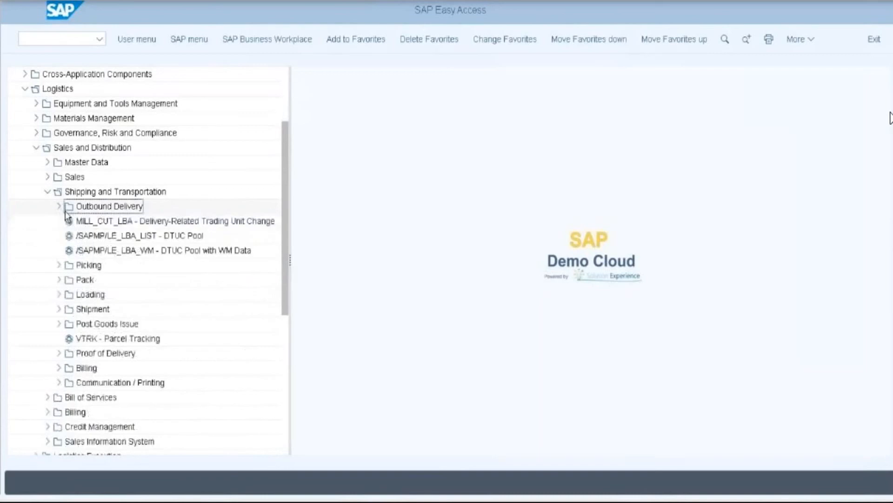
{"action": "left_click", "coordinate": [47, 192]}
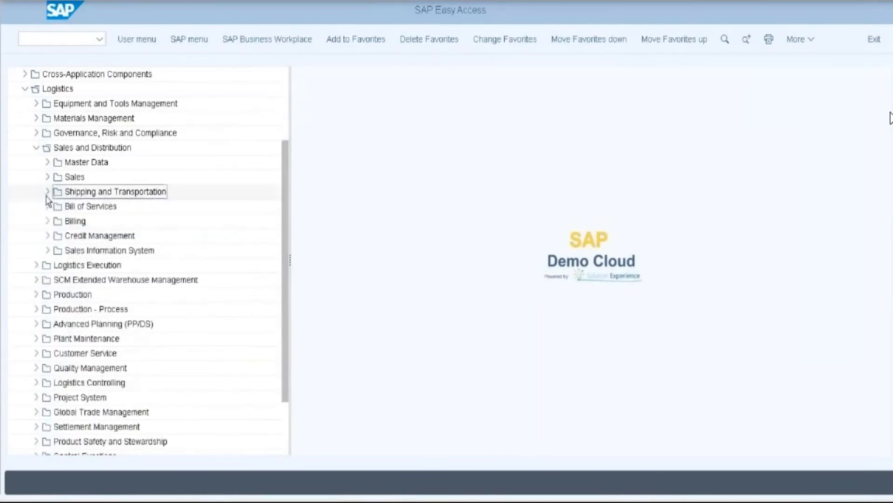
{"action": "left_click", "coordinate": [48, 222]}
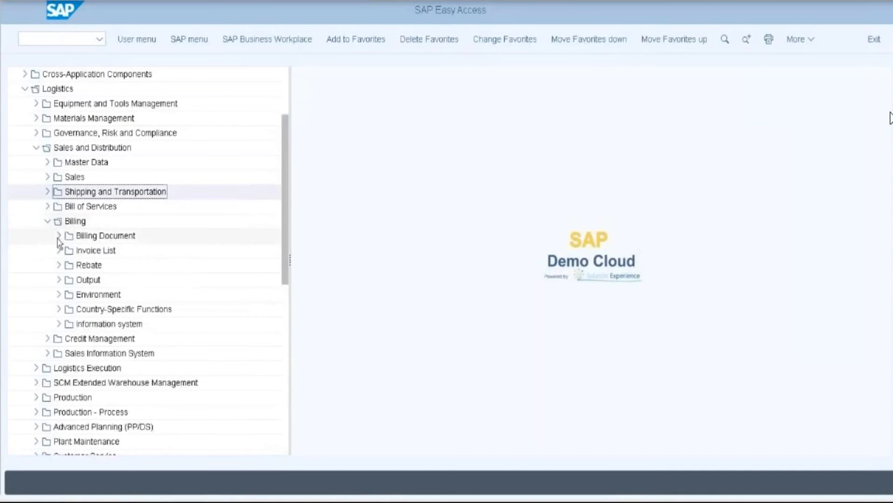
{"action": "left_click", "coordinate": [58, 236]}
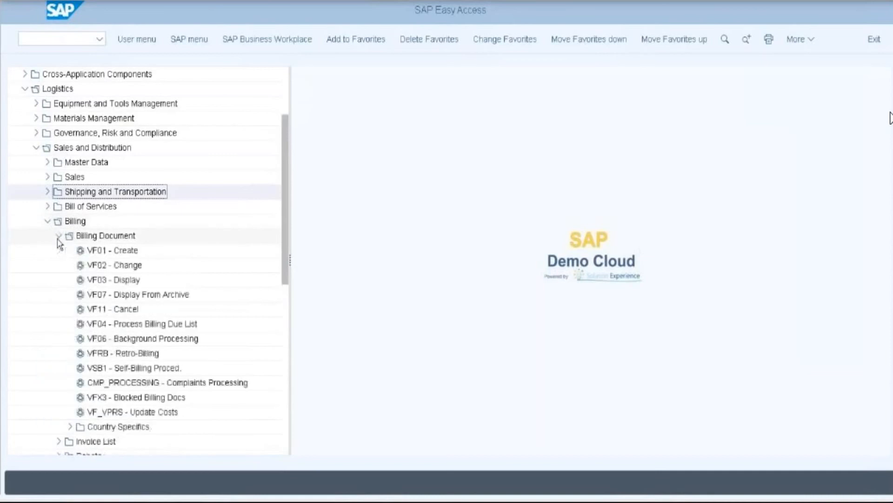
{"action": "left_click", "coordinate": [110, 253]}
{"action": "double_click", "coordinate": [110, 252]}
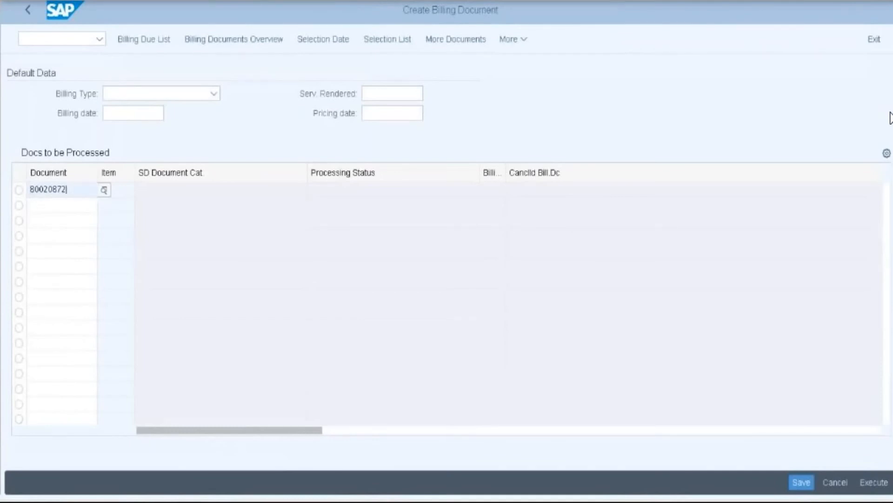
- Process delivery 80020872 into an invoice and save the billing document
{"action": "key", "text": "alt+Tab"}
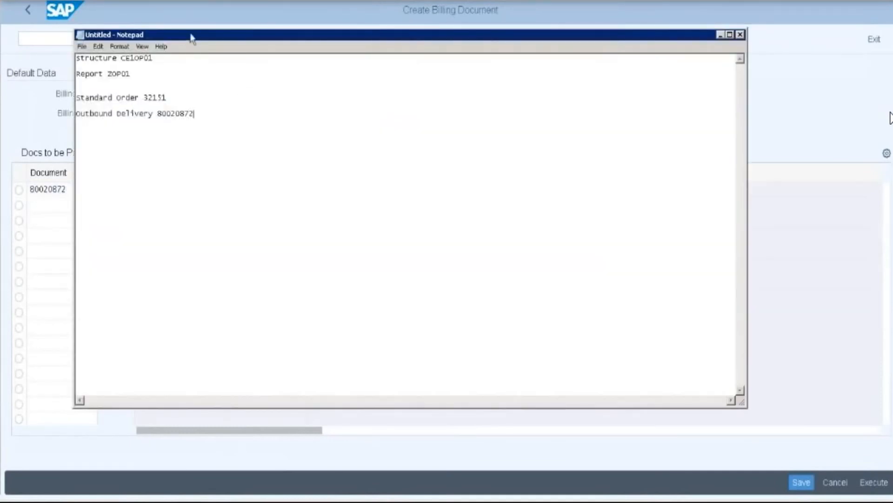
{"action": "left_click_drag", "start_coordinate": [191, 37], "coordinate": [248, 62]}
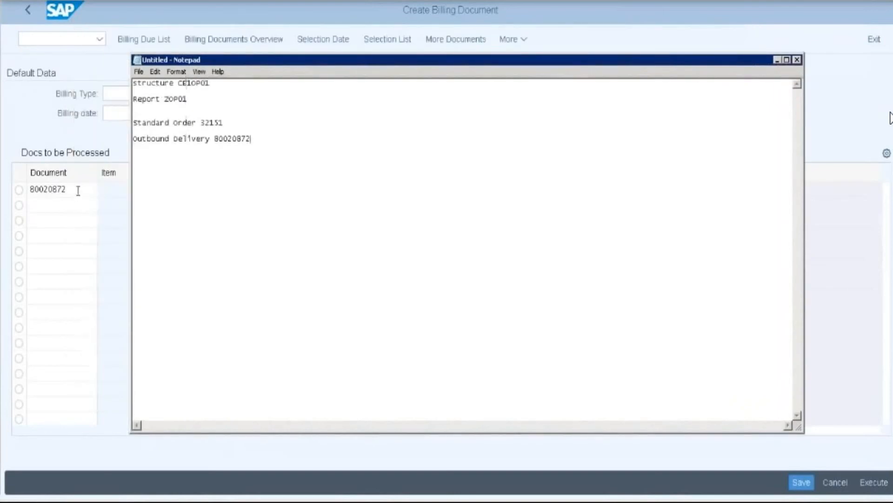
{"action": "left_click", "coordinate": [581, 42]}
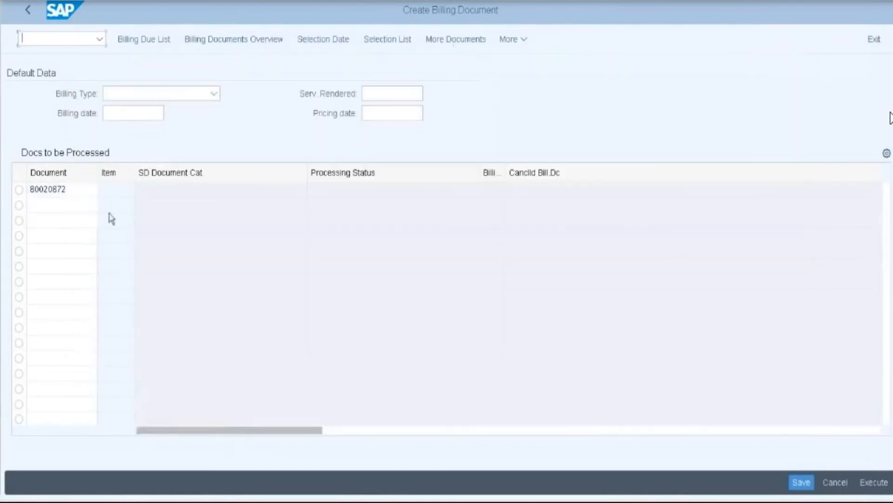
{"action": "left_click", "coordinate": [88, 191]}
{"action": "key", "text": "Return"}
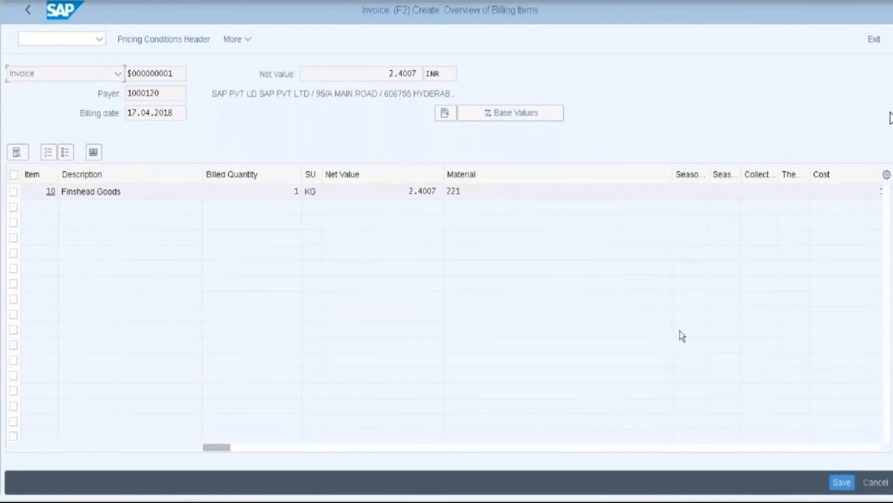
{"action": "left_click", "coordinate": [841, 483]}
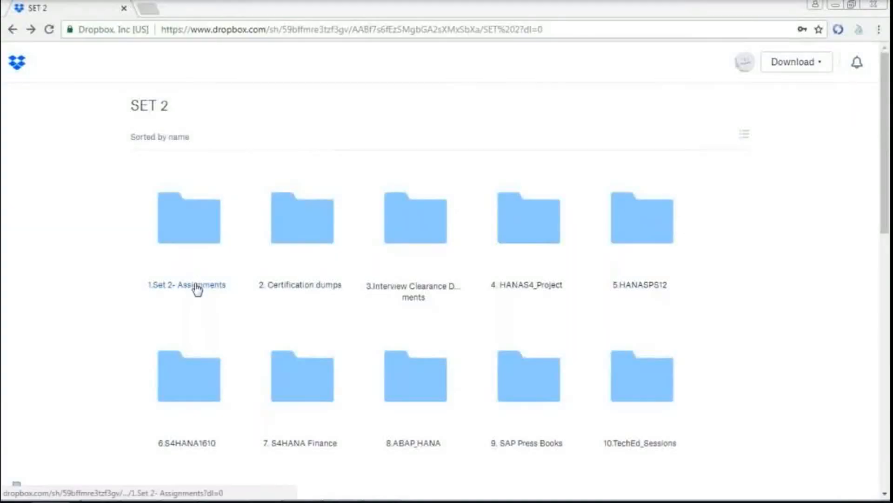
- Browse 1.Set 2- Assignments > 4.S4HANA Assignments > S4Hana_Finance and scroll through its documents
{"action": "left_click", "coordinate": [195, 285]}
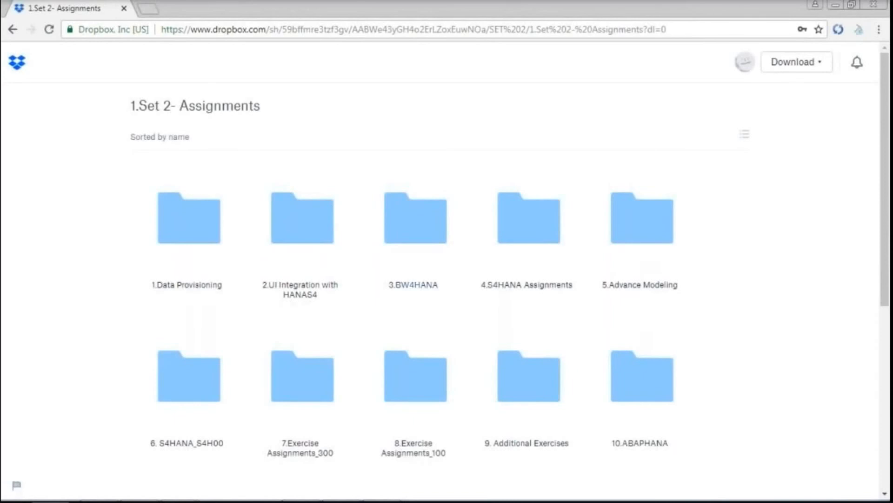
{"action": "left_click", "coordinate": [507, 285]}
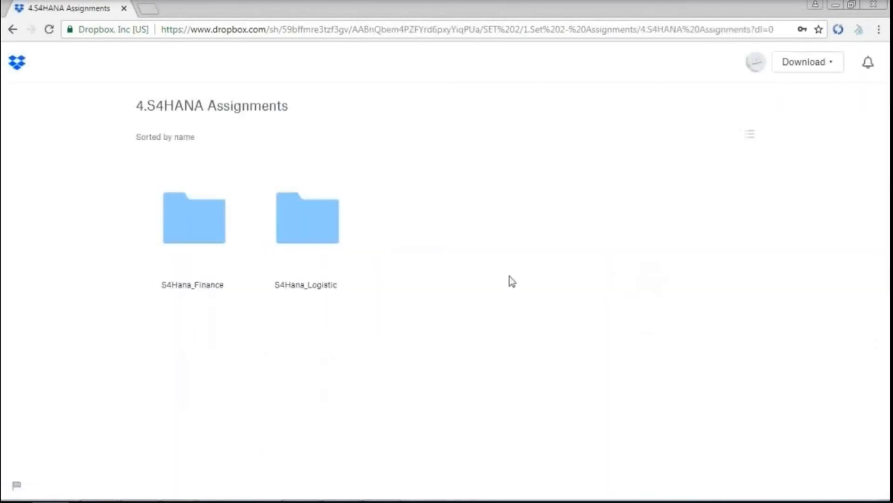
{"action": "left_click", "coordinate": [197, 286]}
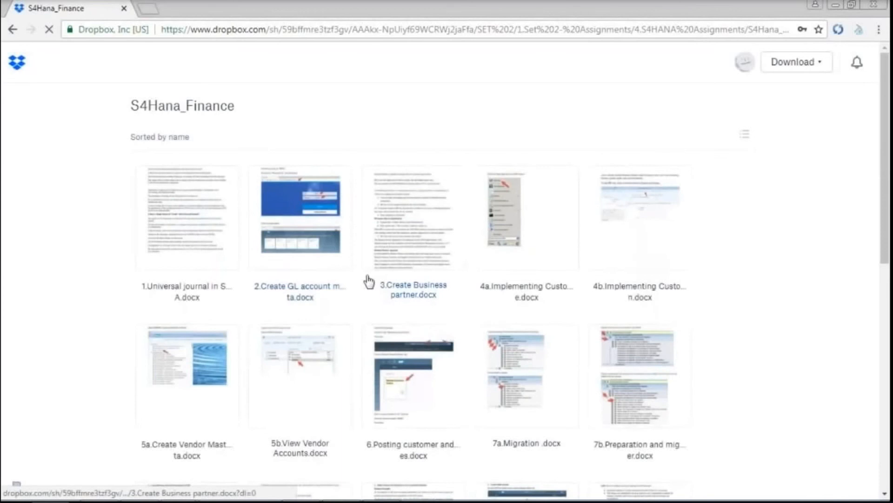
{"action": "scroll", "coordinate": [369, 284], "scroll_direction": "down", "scroll_amount": 3}
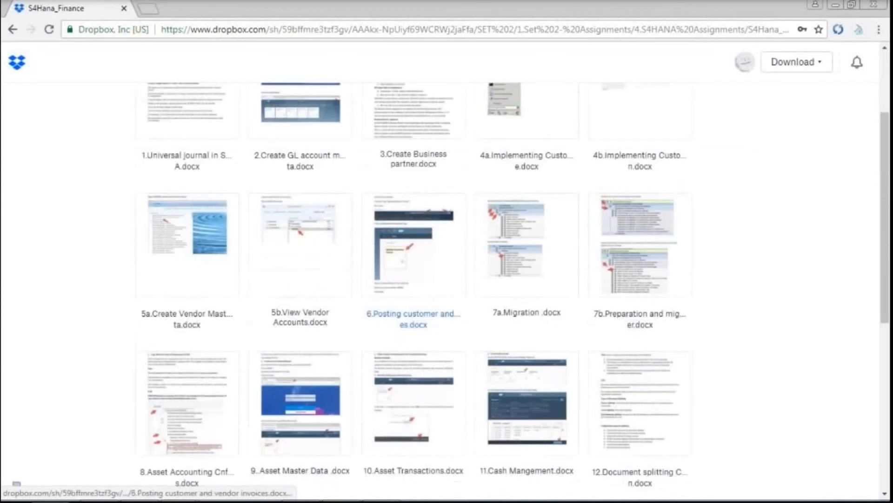
{"action": "scroll", "coordinate": [414, 313], "scroll_direction": "down", "scroll_amount": 4}
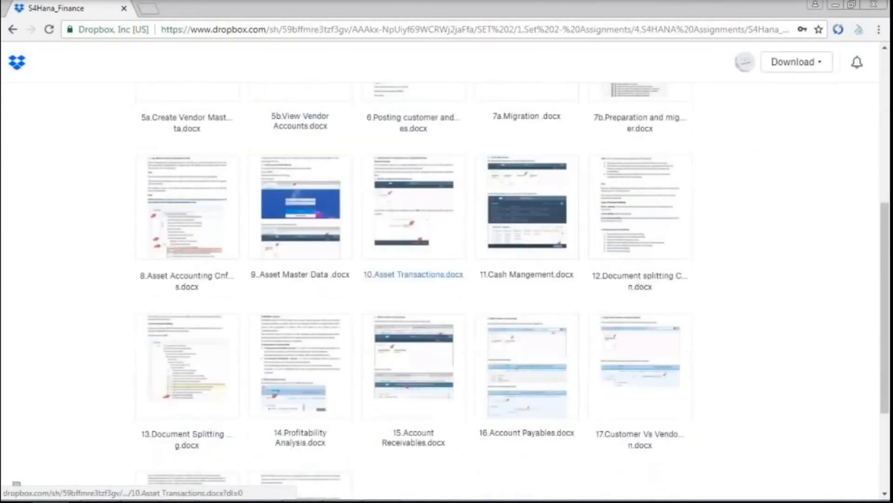
{"action": "scroll", "coordinate": [192, 371], "scroll_direction": "down", "scroll_amount": 2}
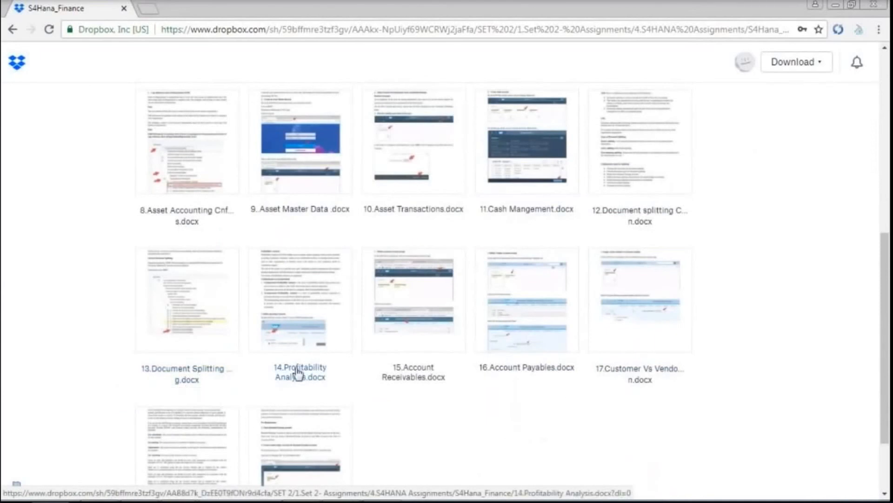
{"action": "left_click", "coordinate": [196, 320]}
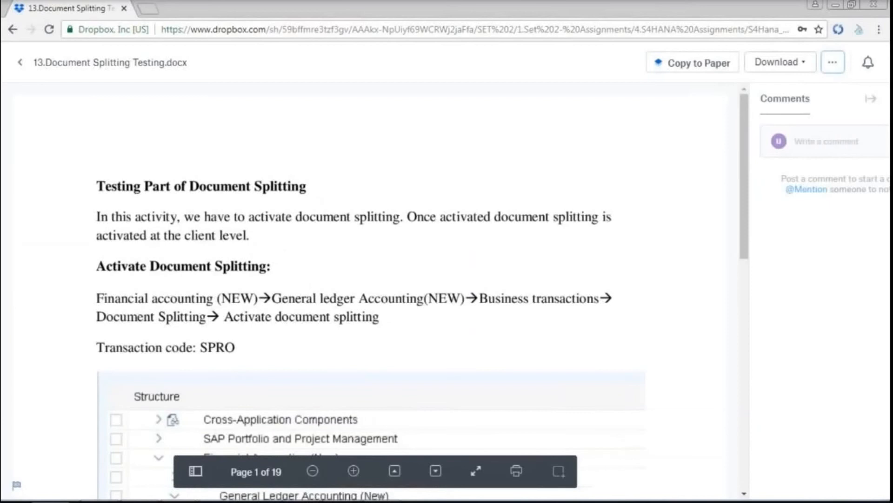
{"action": "scroll", "coordinate": [285, 308], "scroll_direction": "down", "scroll_amount": 4}
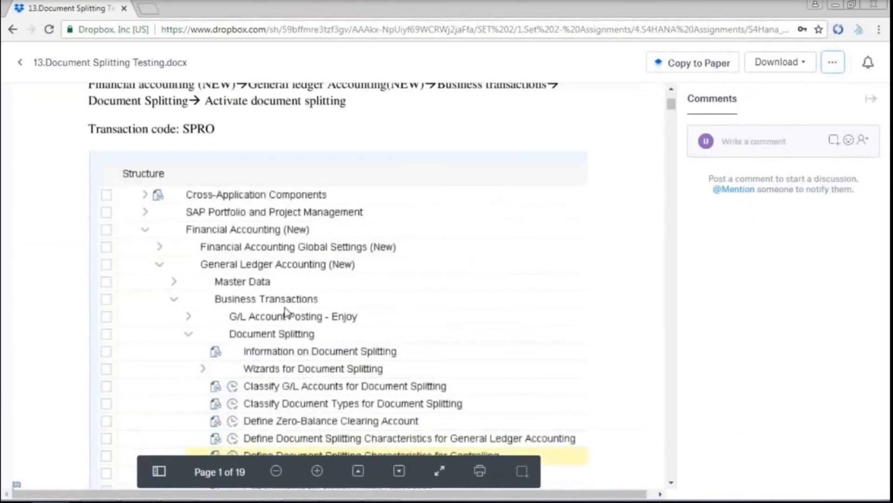
{"action": "scroll", "coordinate": [286, 311], "scroll_direction": "down", "scroll_amount": 10}
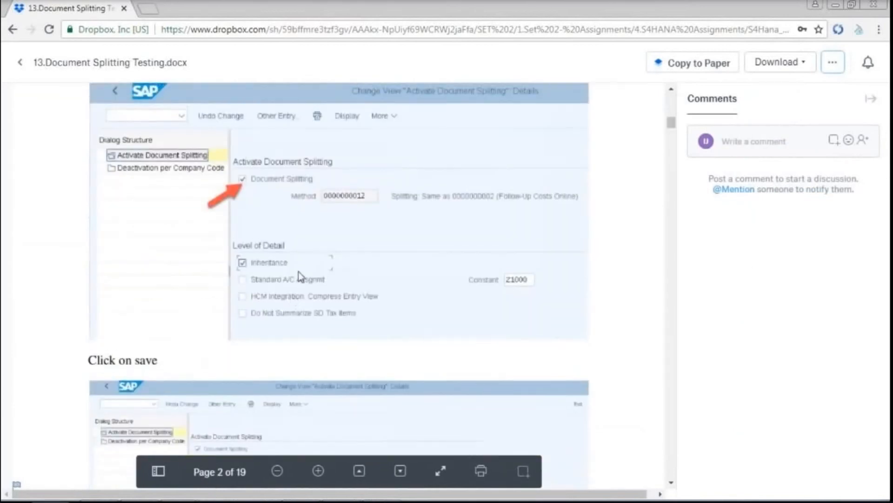
{"action": "scroll", "coordinate": [298, 271], "scroll_direction": "up", "scroll_amount": 1}
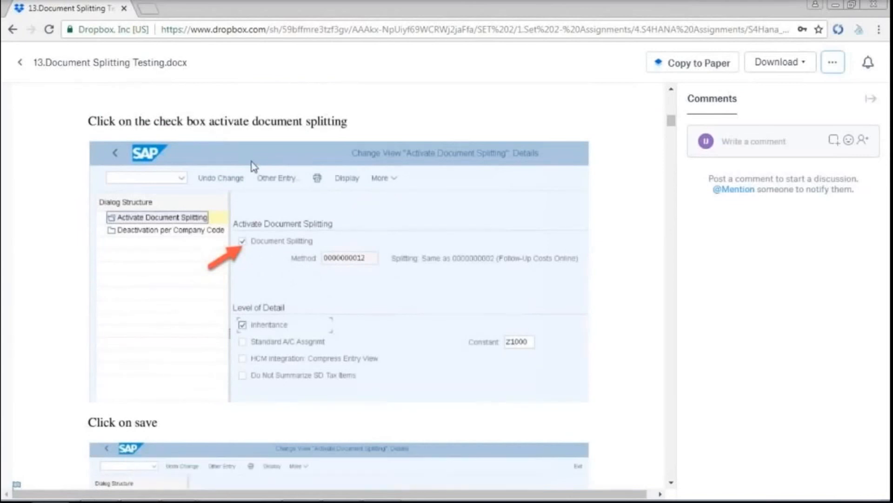
{"action": "scroll", "coordinate": [368, 234], "scroll_direction": "down", "scroll_amount": 1}
{"action": "scroll", "coordinate": [367, 234], "scroll_direction": "down", "scroll_amount": 10}
{"action": "scroll", "coordinate": [317, 241], "scroll_direction": "down", "scroll_amount": 6}
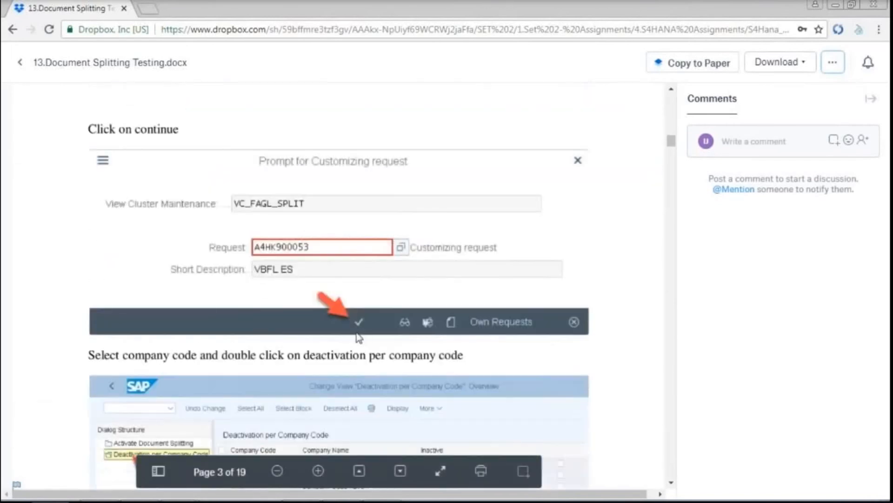
{"action": "scroll", "coordinate": [357, 332], "scroll_direction": "down", "scroll_amount": 1}
{"action": "scroll", "coordinate": [356, 333], "scroll_direction": "down", "scroll_amount": 5}
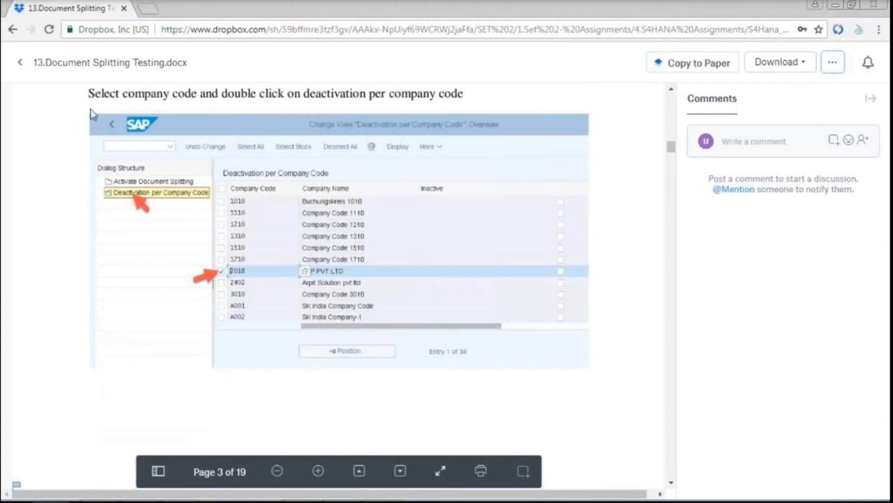
{"action": "left_click", "coordinate": [20, 65]}
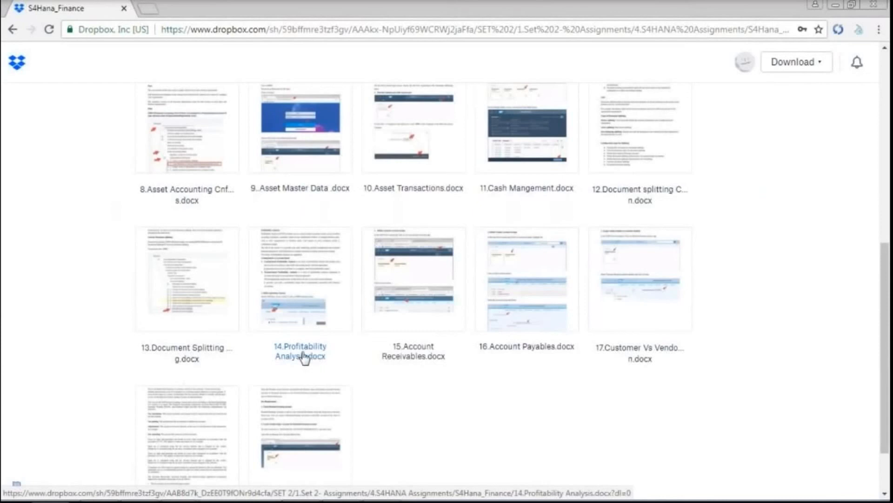
- Open 14.Profitability Analysis.docx and scroll to page 3 on creating operating concern 1102
{"action": "left_click", "coordinate": [293, 298]}
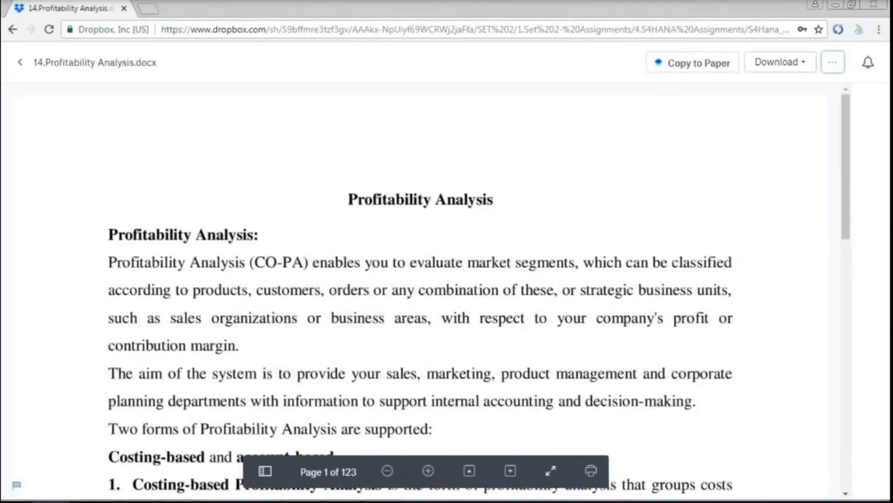
{"action": "scroll", "coordinate": [281, 322], "scroll_direction": "down", "scroll_amount": 3}
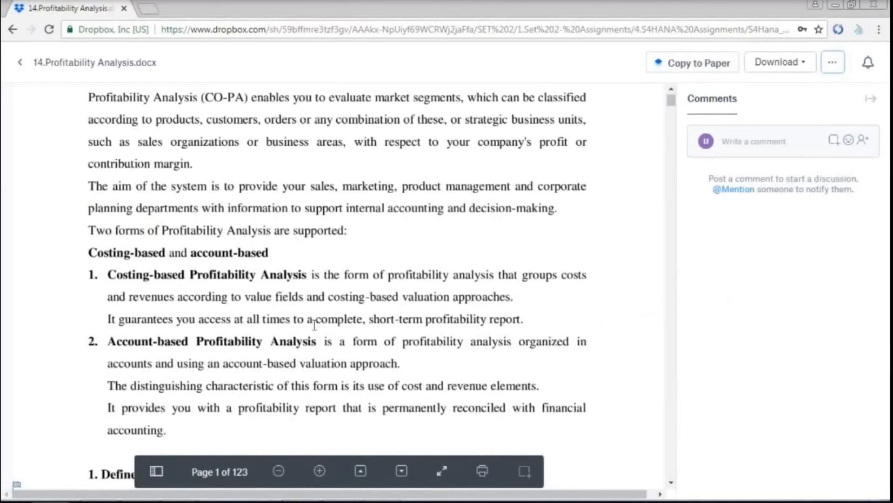
{"action": "scroll", "coordinate": [314, 325], "scroll_direction": "down", "scroll_amount": 7}
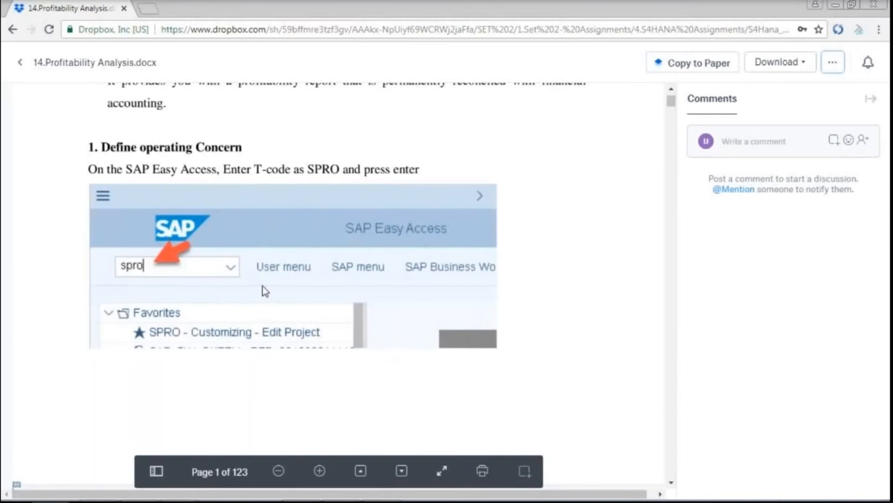
{"action": "scroll", "coordinate": [262, 288], "scroll_direction": "down", "scroll_amount": 8}
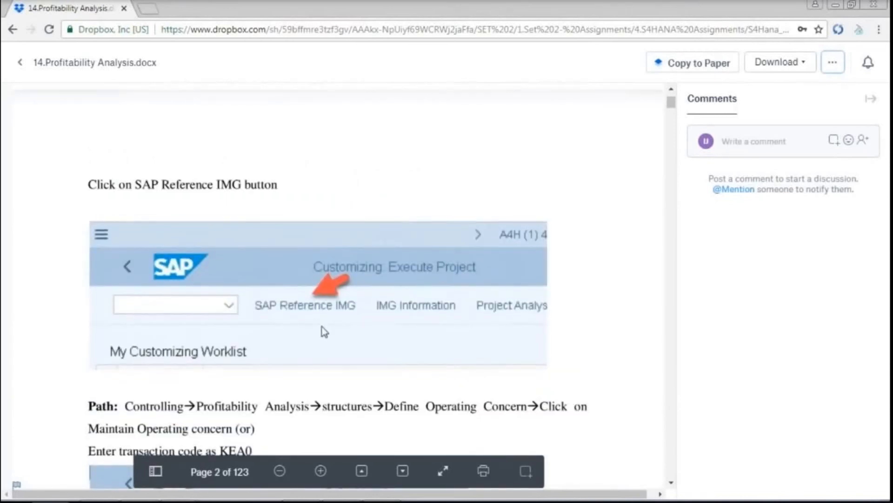
{"action": "scroll", "coordinate": [324, 331], "scroll_direction": "down", "scroll_amount": 3}
{"action": "scroll", "coordinate": [321, 327], "scroll_direction": "down", "scroll_amount": 6}
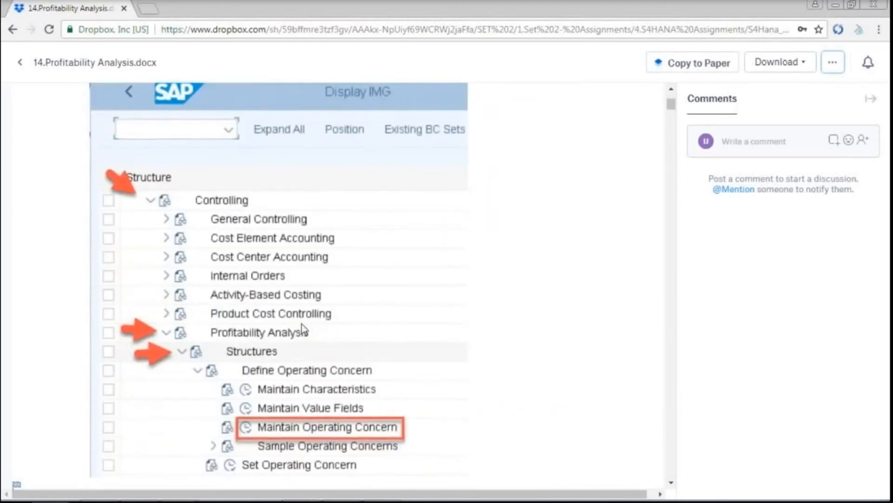
{"action": "scroll", "coordinate": [303, 331], "scroll_direction": "down", "scroll_amount": 8}
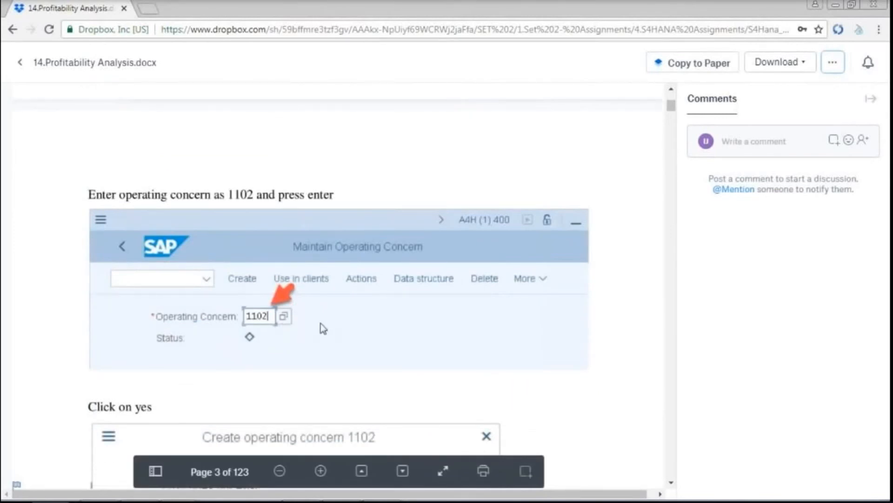
{"action": "scroll", "coordinate": [320, 324], "scroll_direction": "down", "scroll_amount": 5}
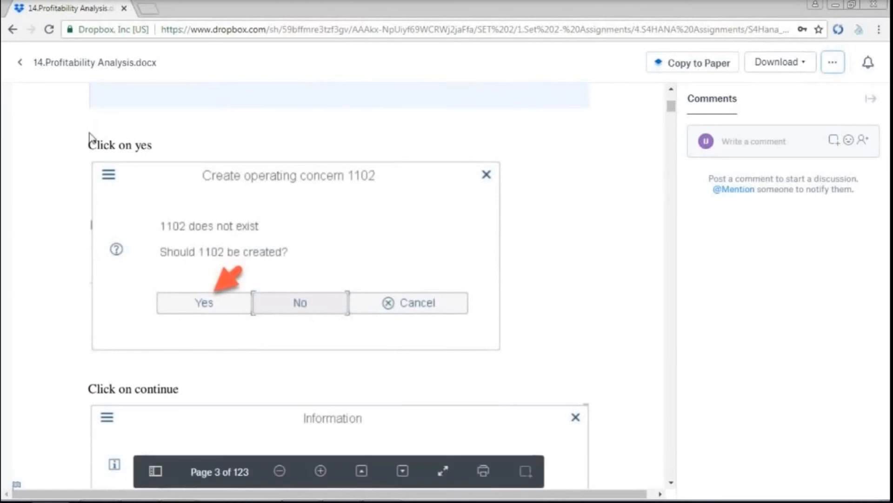
{"action": "scroll", "coordinate": [282, 219], "scroll_direction": "down", "scroll_amount": 3}
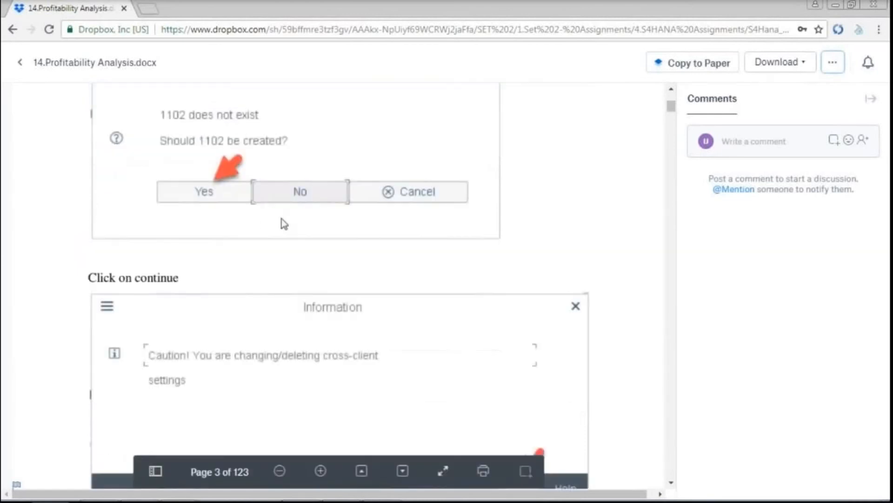